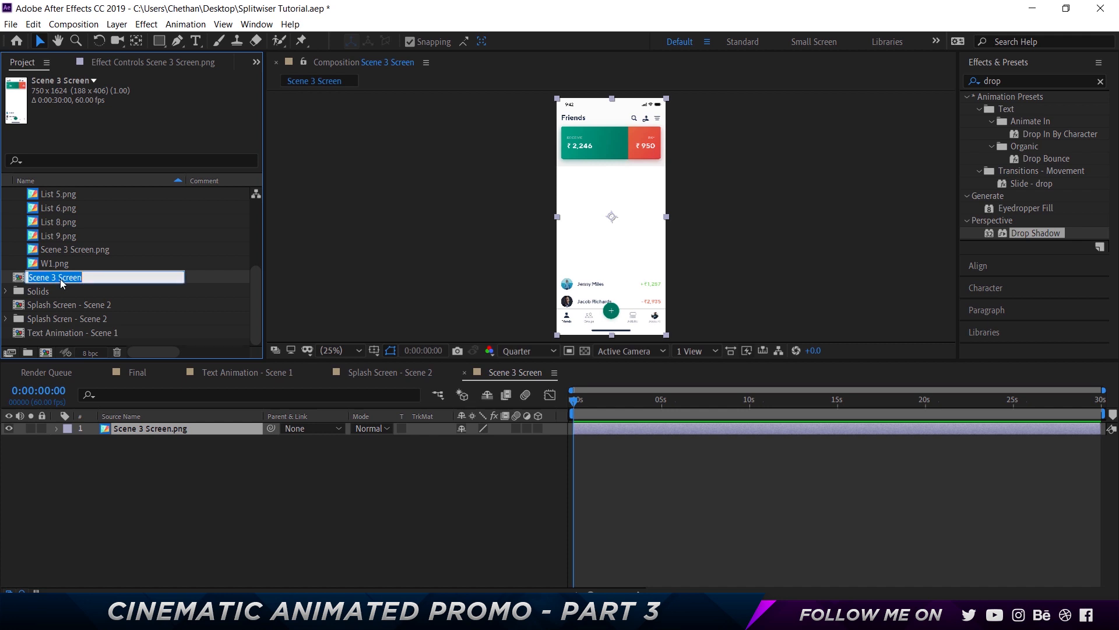
Rename the Scene 3 Screen composition as Scene 3
double_click(60, 278)
key(BackSpace)
key(BackSpace)
key(Return)
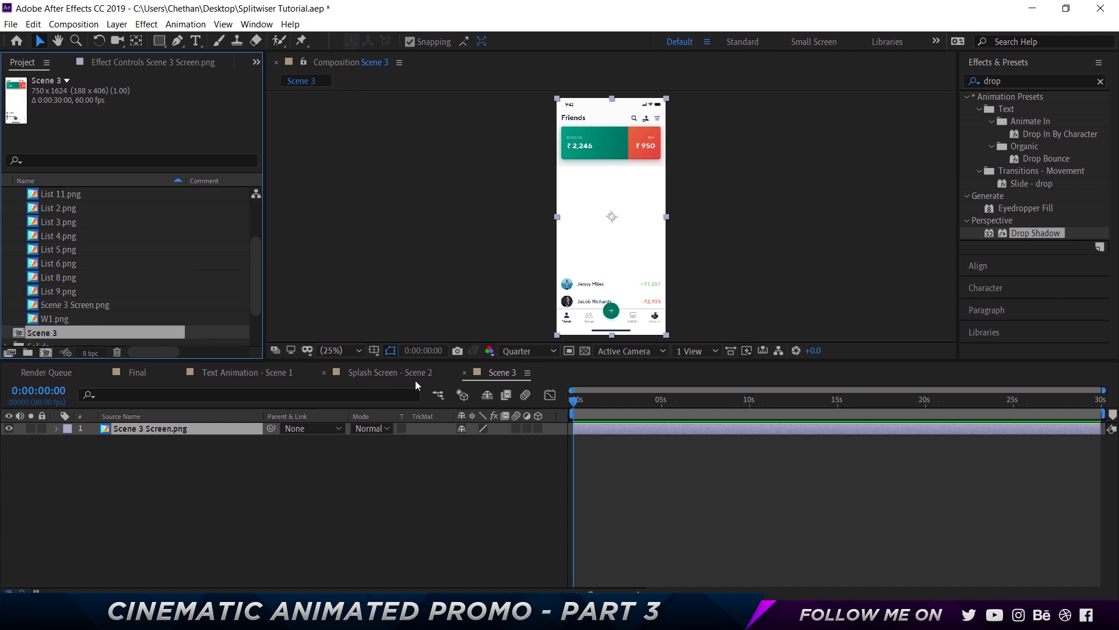
Add List 1.png through List 5.png as layers in the Scene 3 composition
scroll(173, 227, up, 3)
click(66, 236)
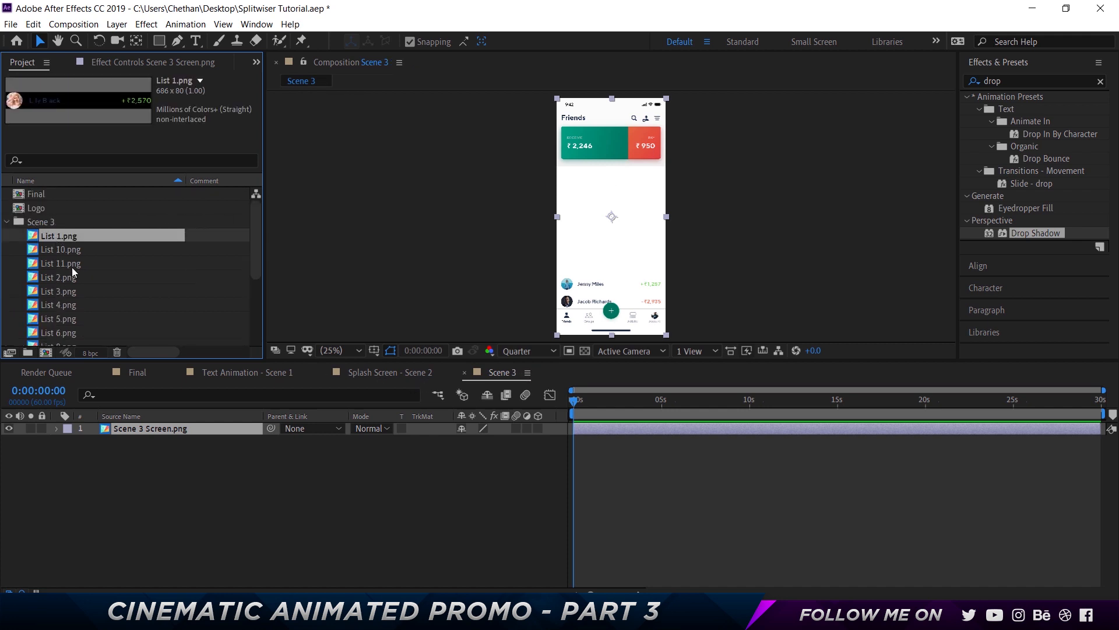
ctrl+click(67, 278)
ctrl+click(68, 291)
ctrl+click(68, 304)
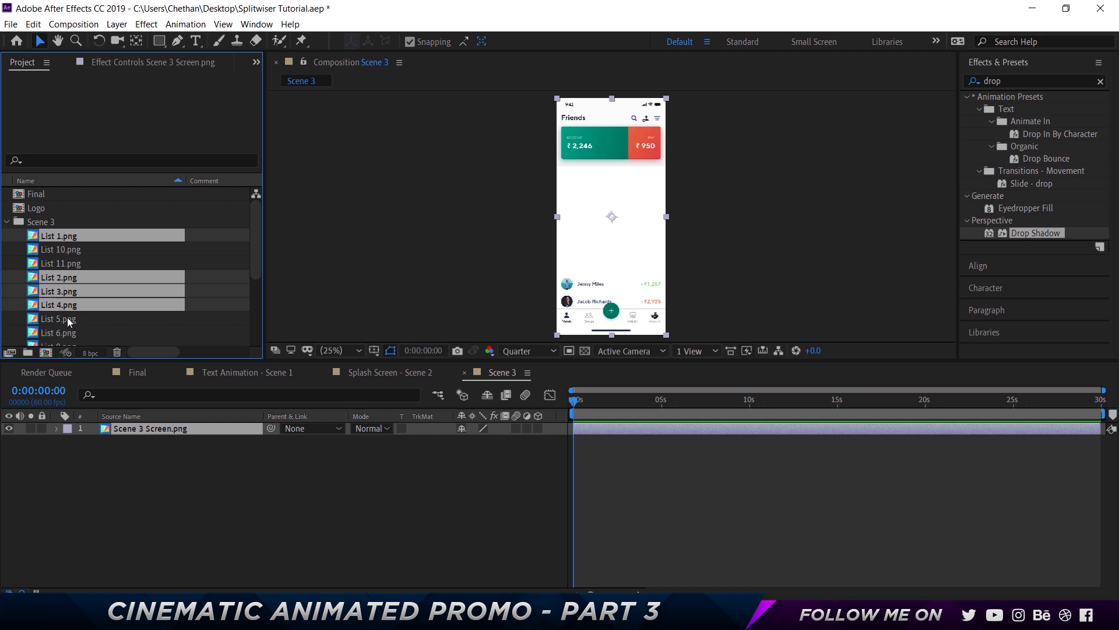
ctrl+click(67, 318)
drag(67, 318, 131, 426)
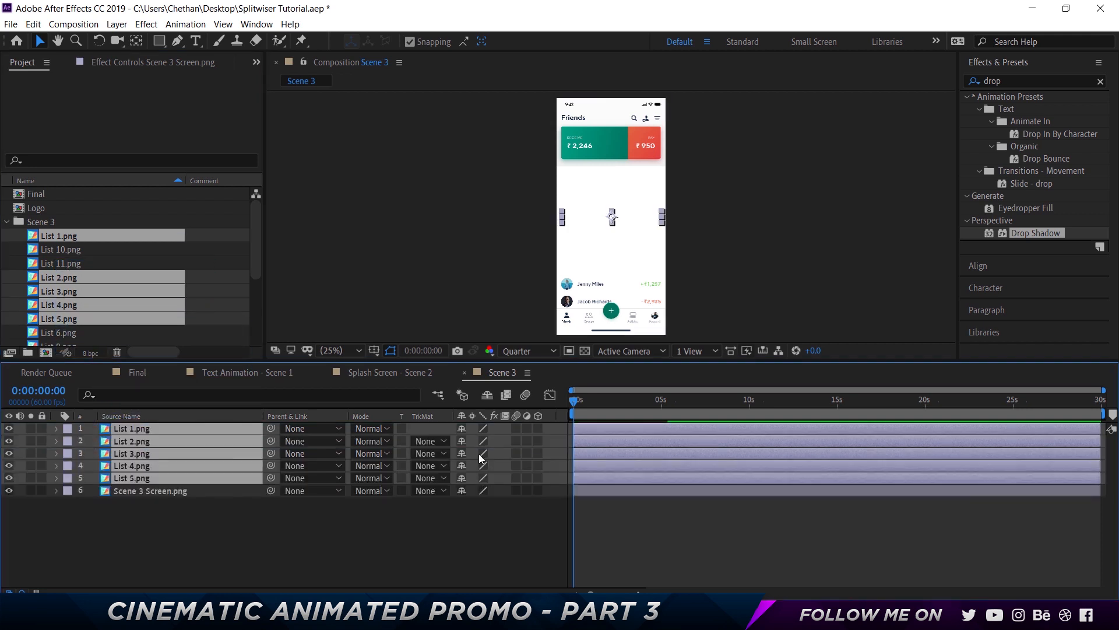
Add W1.png to the composition as the top layer
key(period)
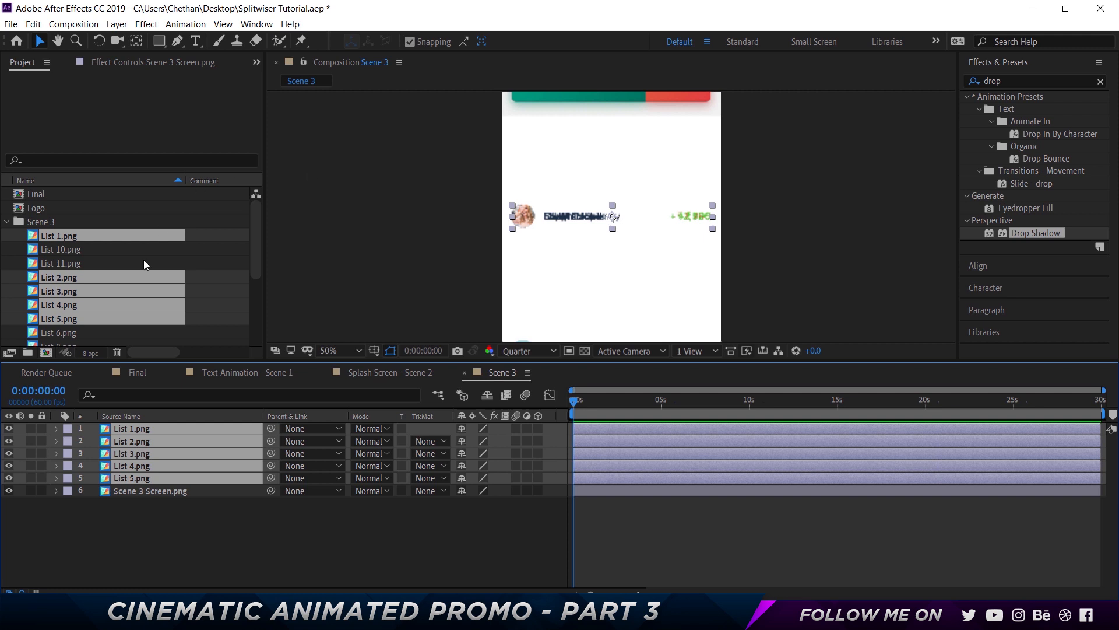
scroll(143, 260, down, 3)
click(113, 255)
click(95, 262)
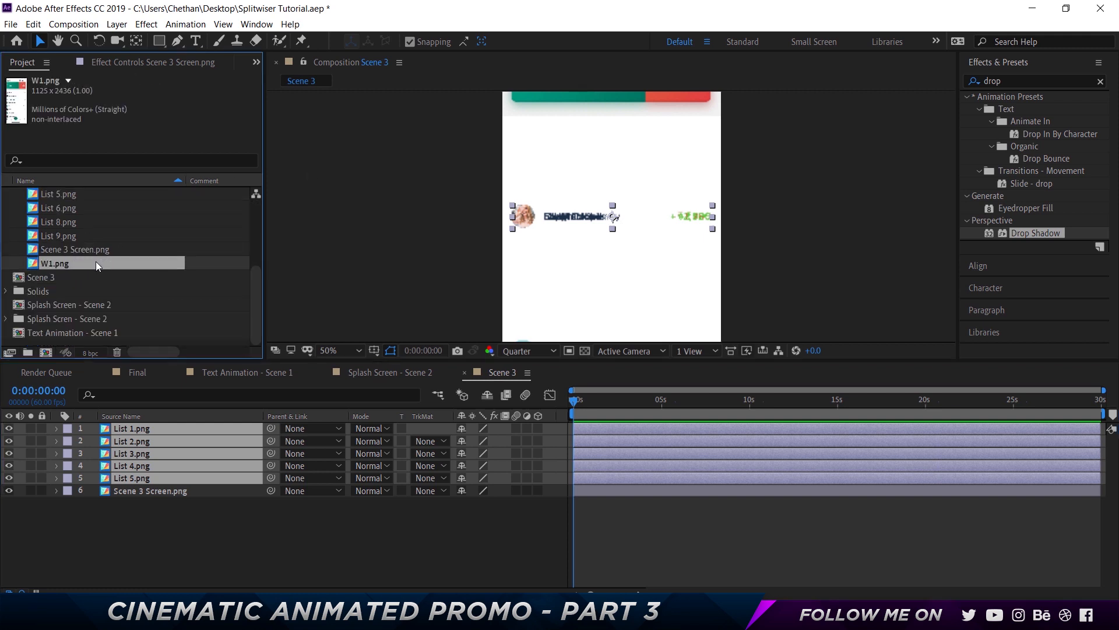
drag(78, 267, 131, 425)
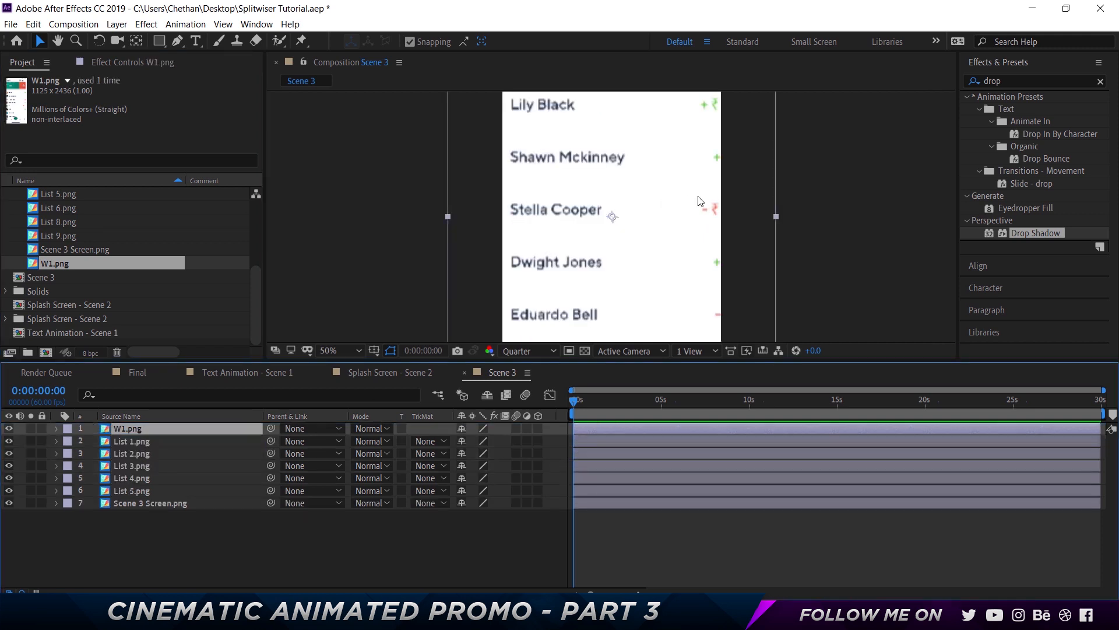
key(comma)
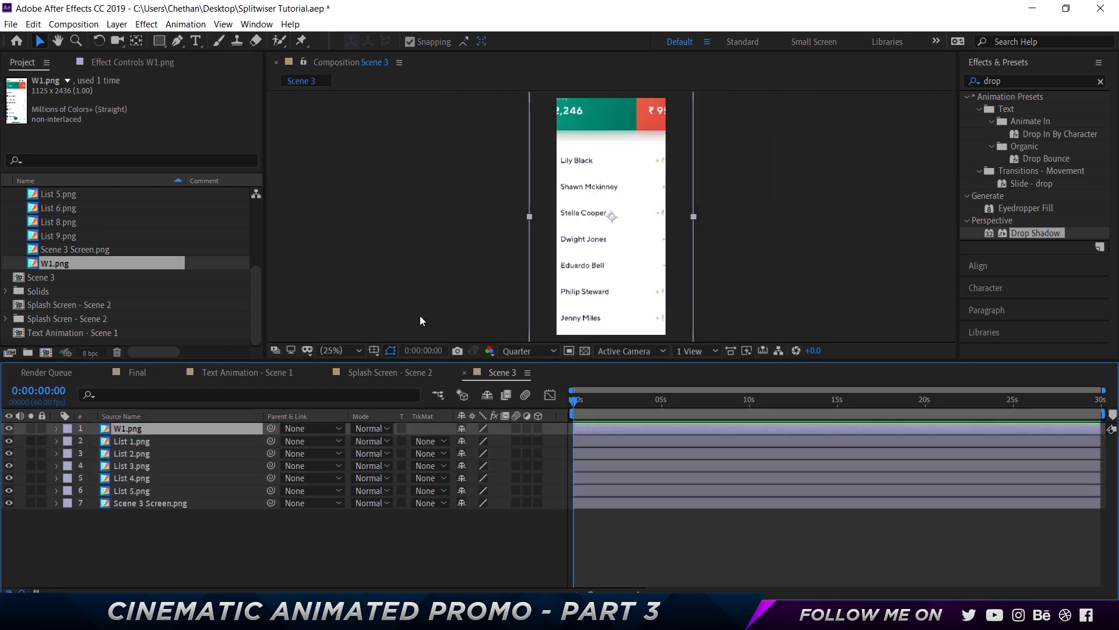
Set the W1 layer's scale to 67%
key(s)
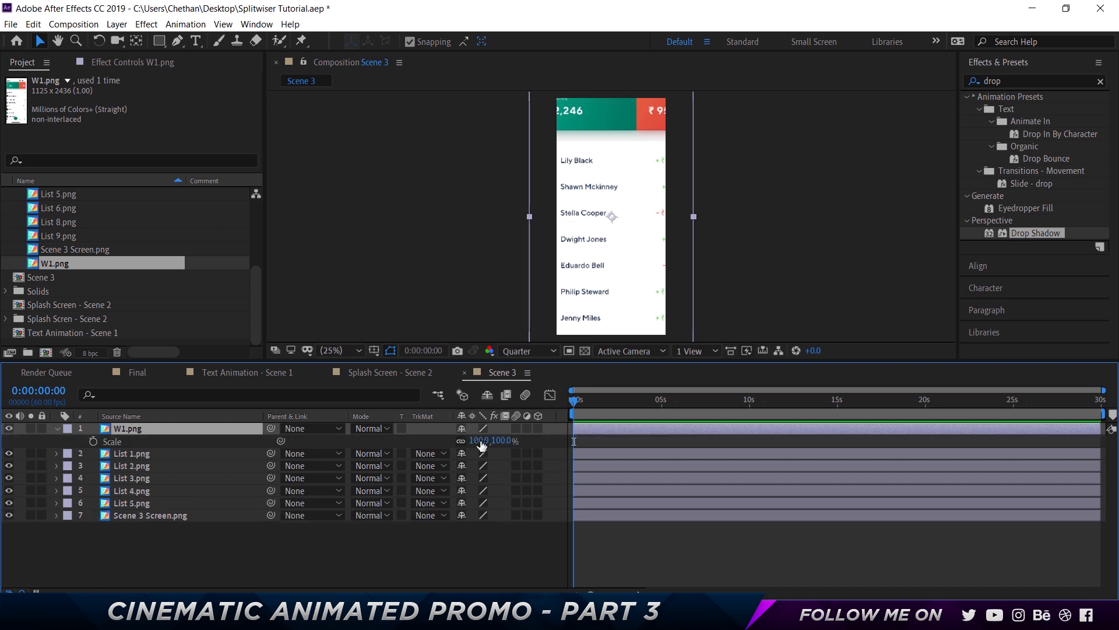
click(492, 440)
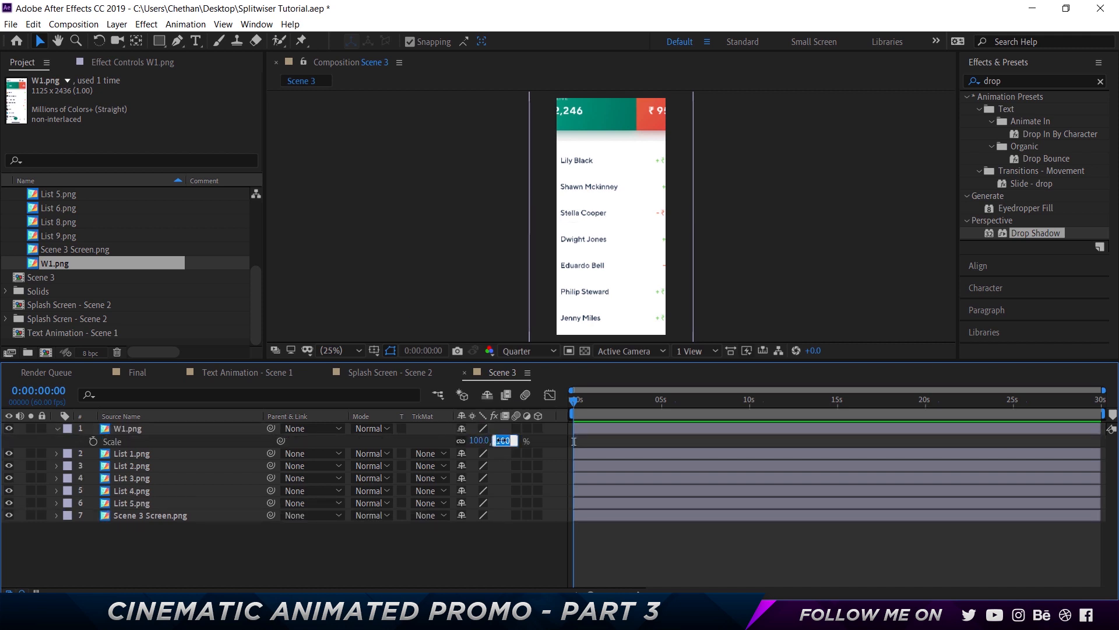
text(90)
key(Return)
text(67)
key(Return)
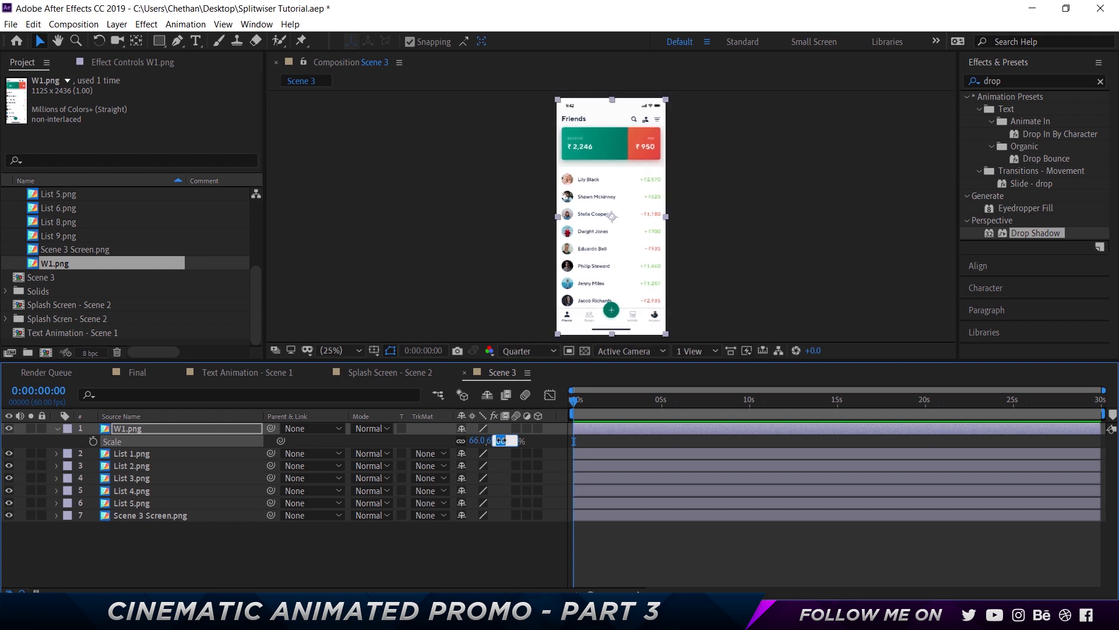
Move the W1 layer beneath the five list layers in the layer stack
drag(144, 424, 146, 508)
click(148, 429)
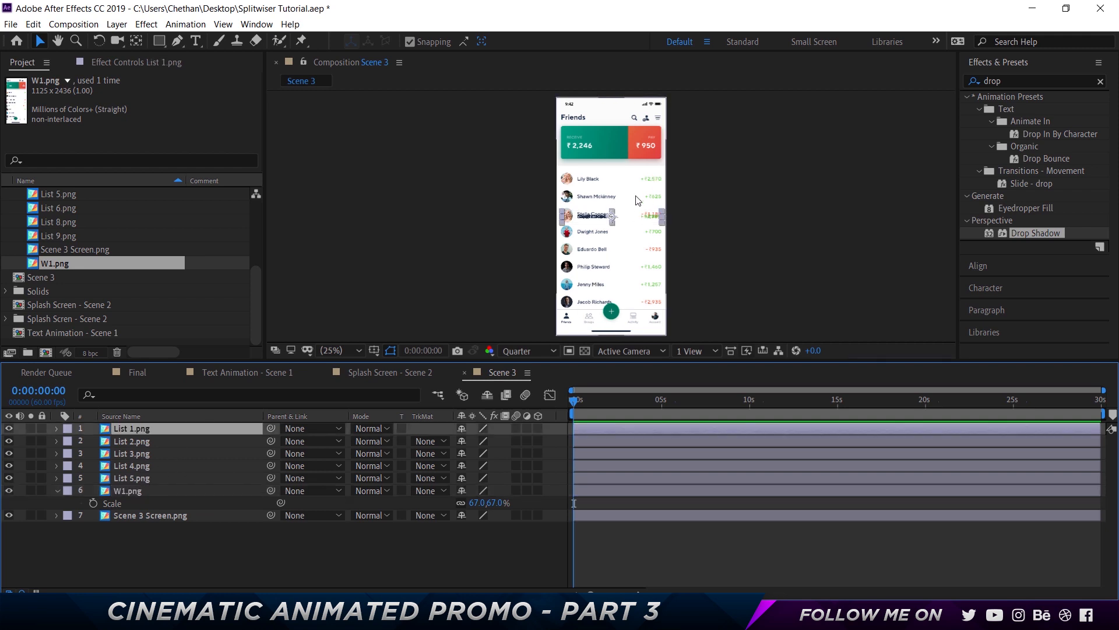
Move the List 2 and List 3 layers down in the composition, one row apart below the others
key(period)
key(ctrl+Down)
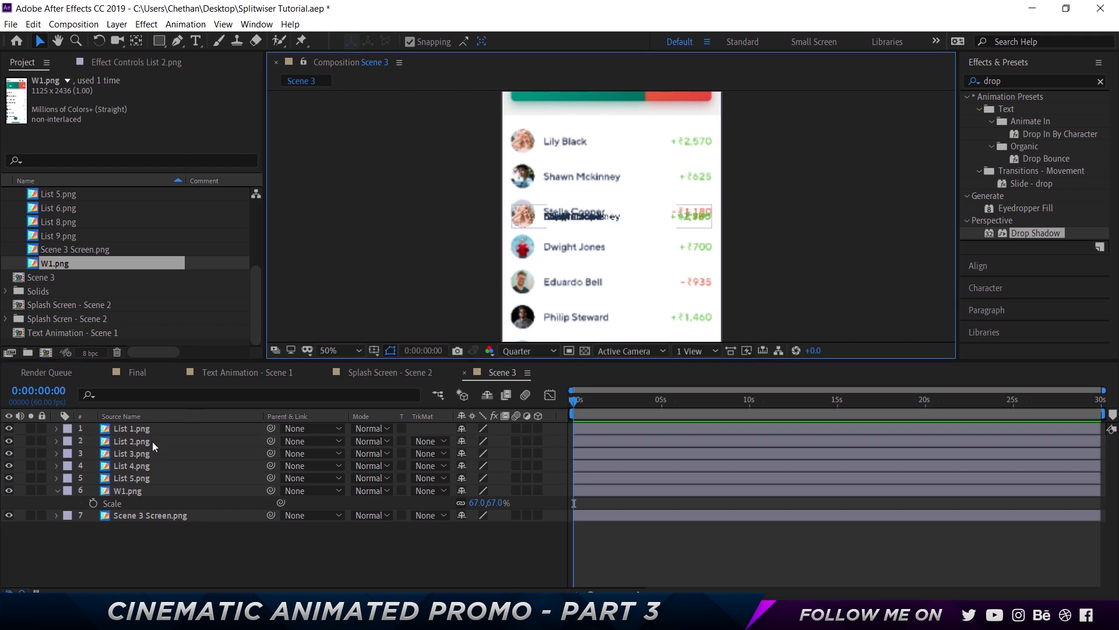
drag(614, 225, 612, 250)
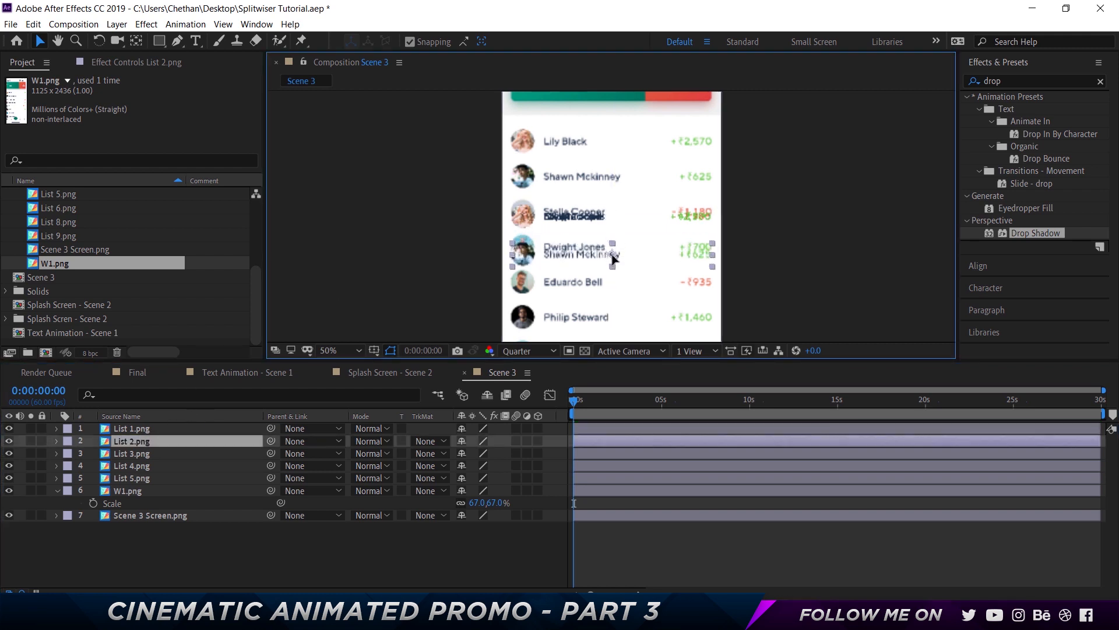
key(ctrl+Down)
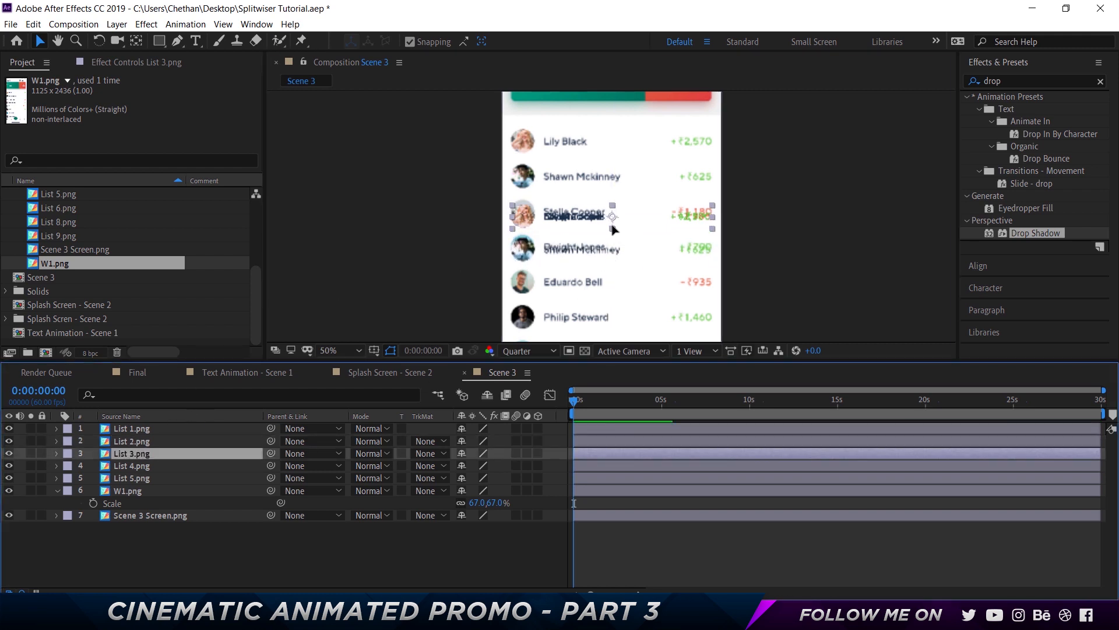
drag(612, 227, 612, 290)
Set the composition viewer resolution to Full
click(509, 351)
click(536, 387)
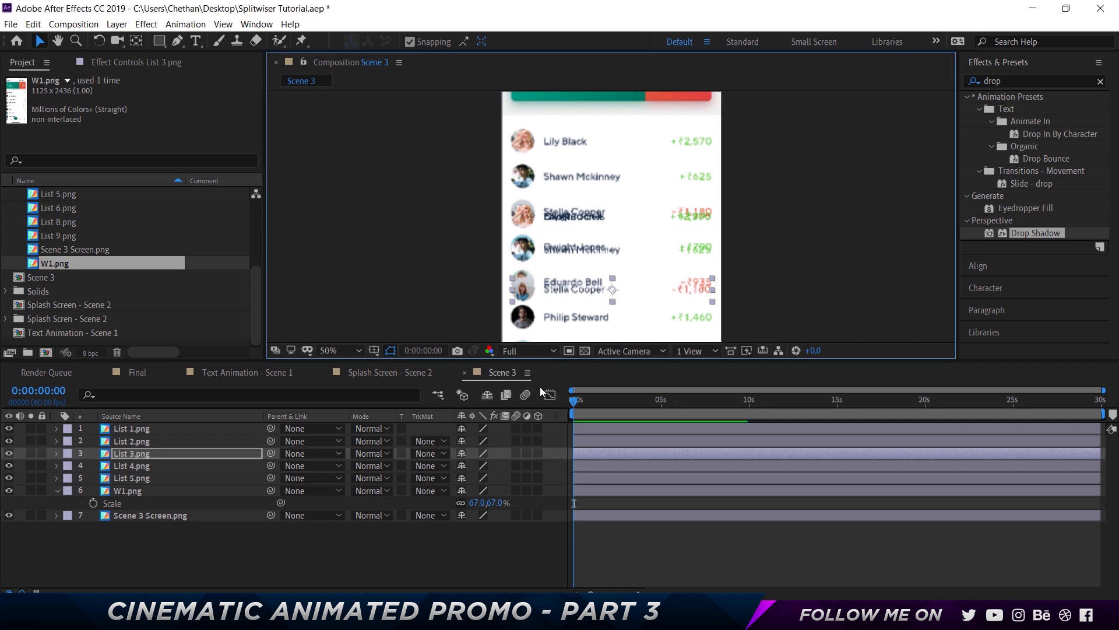
Hide the W1 reference layer and position the List 4 layer below the Stella Cooper row
key(space)
drag(770, 253, 763, 192)
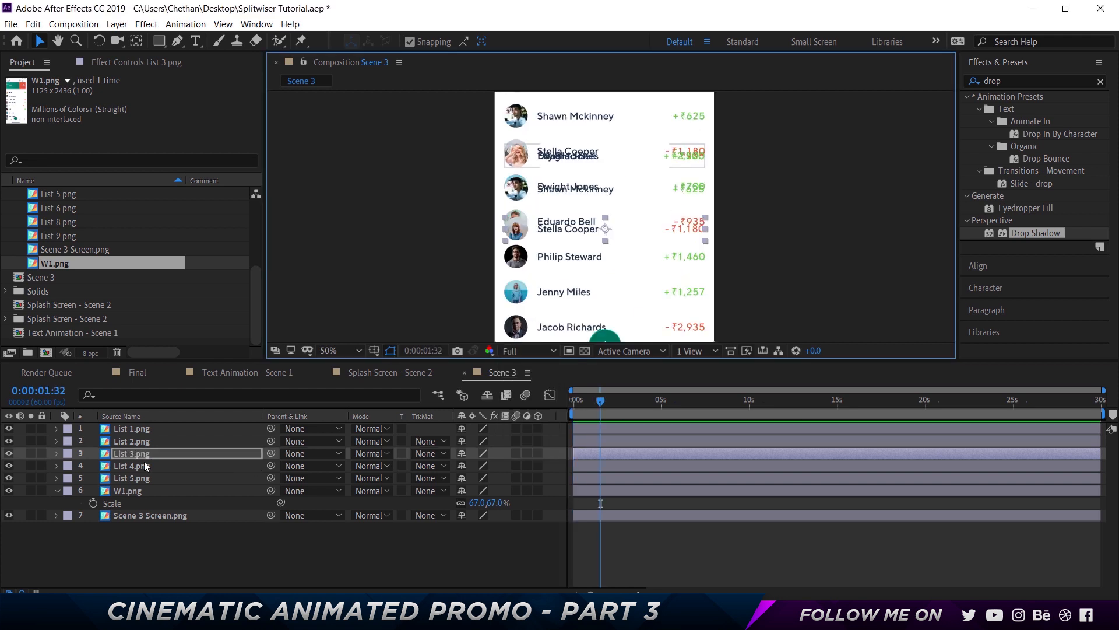
click(145, 466)
drag(606, 164, 605, 287)
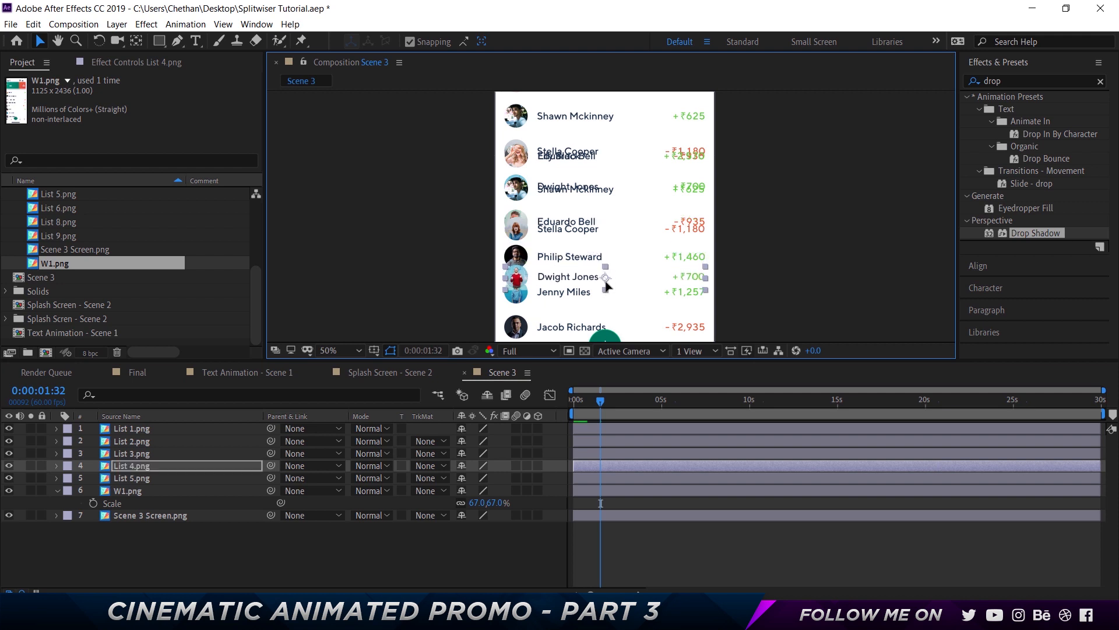
click(9, 492)
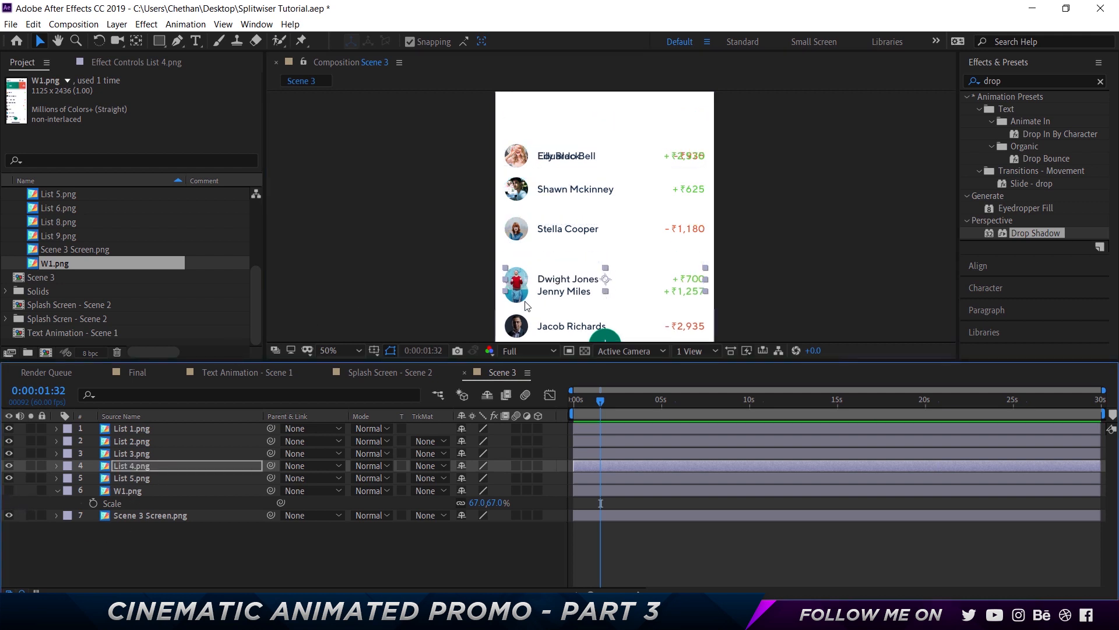
drag(605, 278, 606, 260)
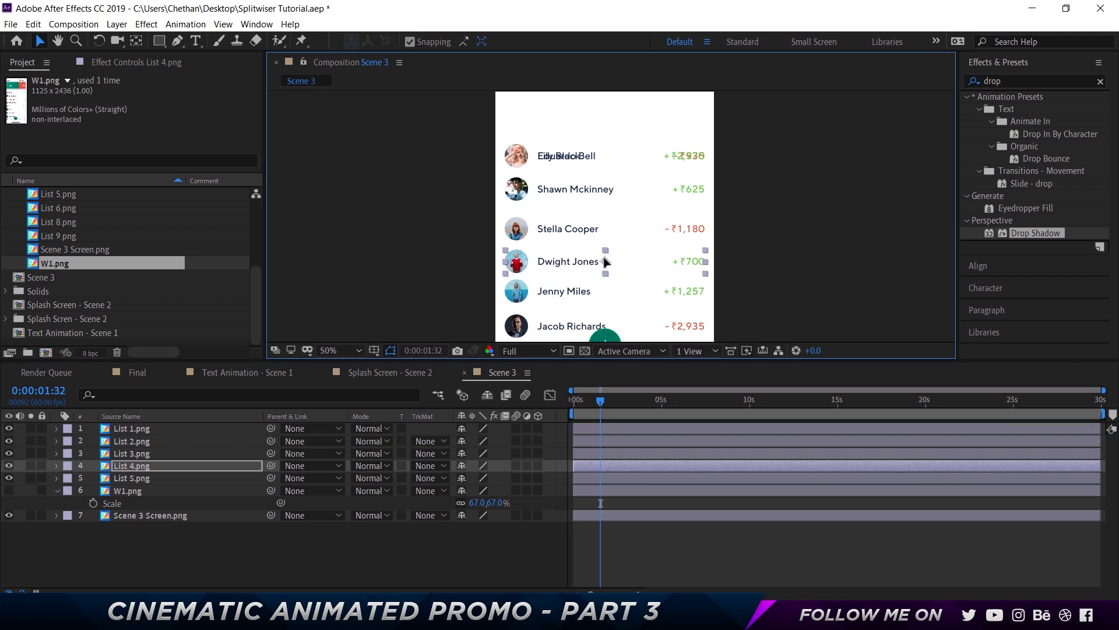
Add List 5.png and List 6.png as additional layers in the timeline
scroll(59, 238, up, 2)
drag(68, 263, 130, 471)
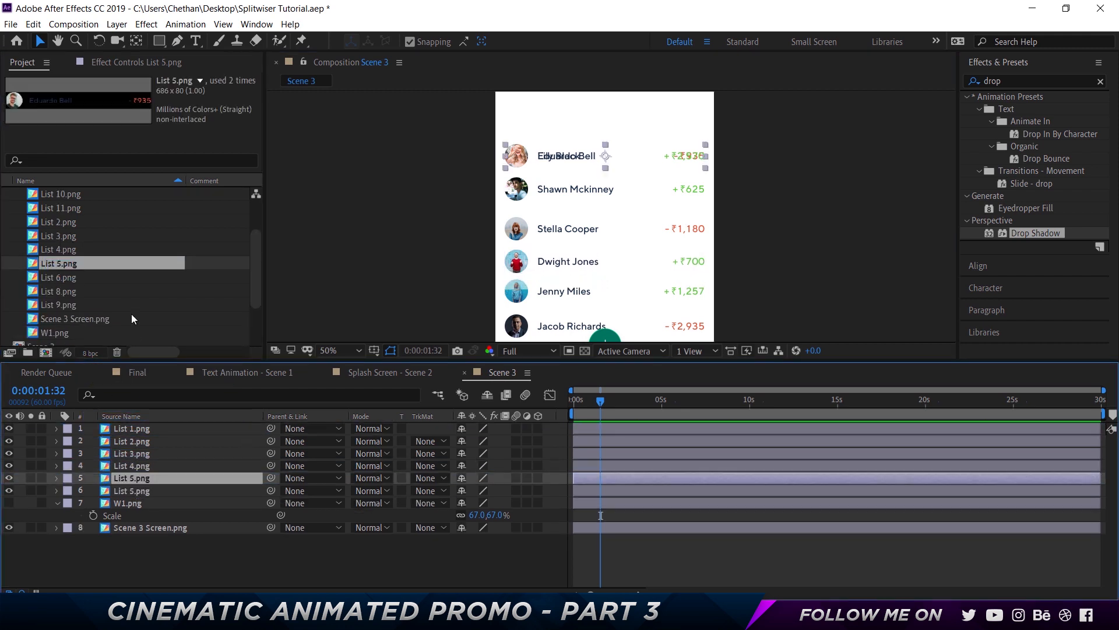
drag(78, 274, 299, 495)
Select the top six list layers and distribute them vertically with the Align panel
shift+click(138, 429)
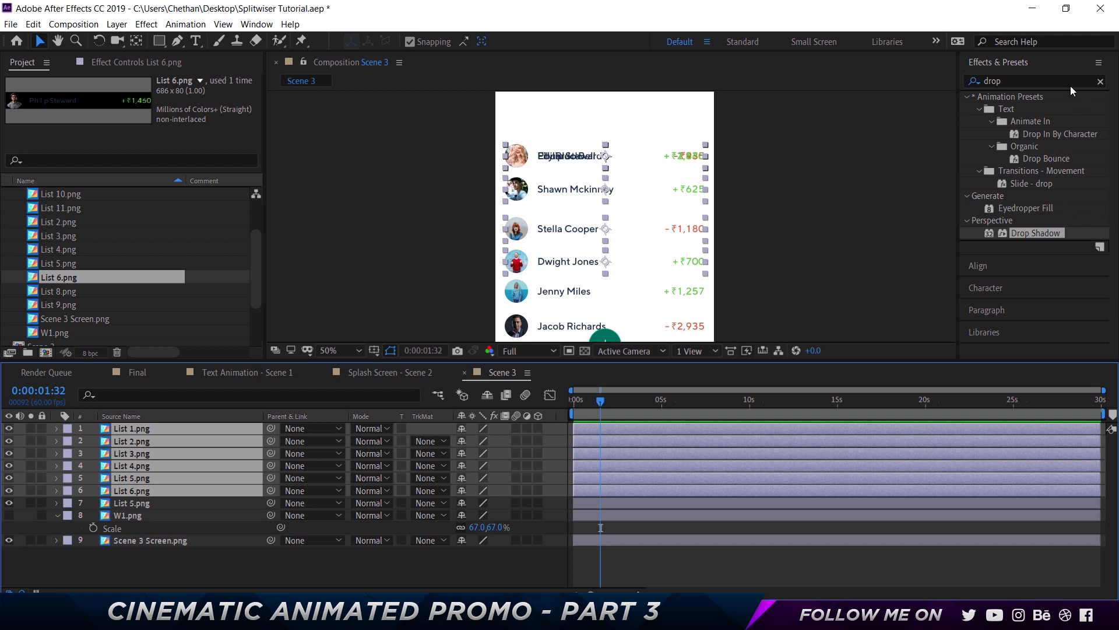
click(1005, 267)
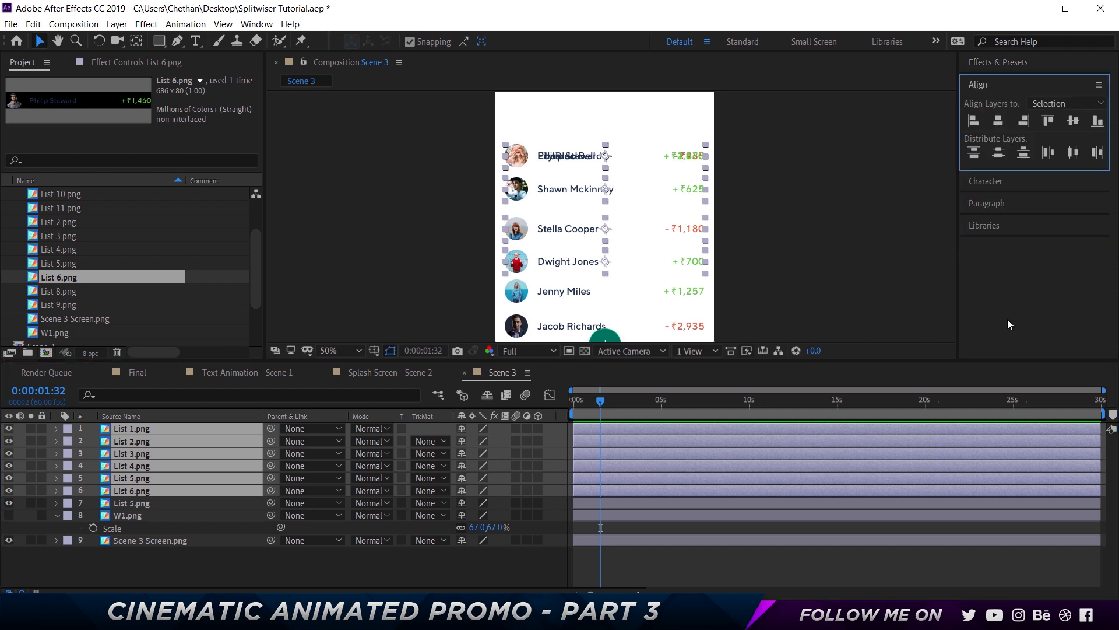
click(996, 155)
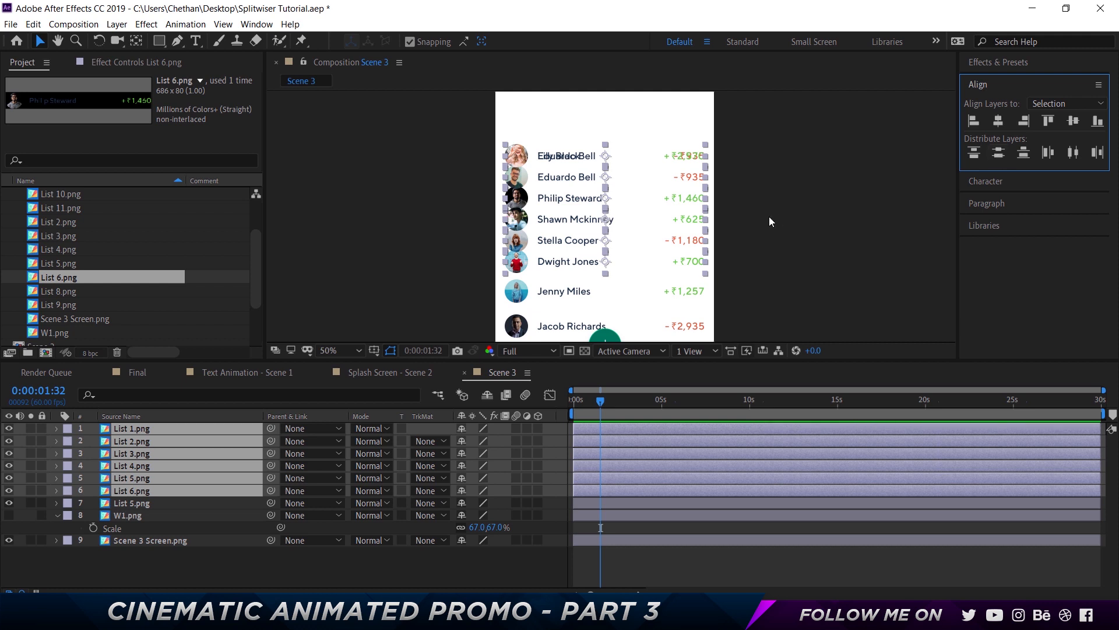
Move the six selected list layers up toward the top of the list area
drag(608, 147, 606, 103)
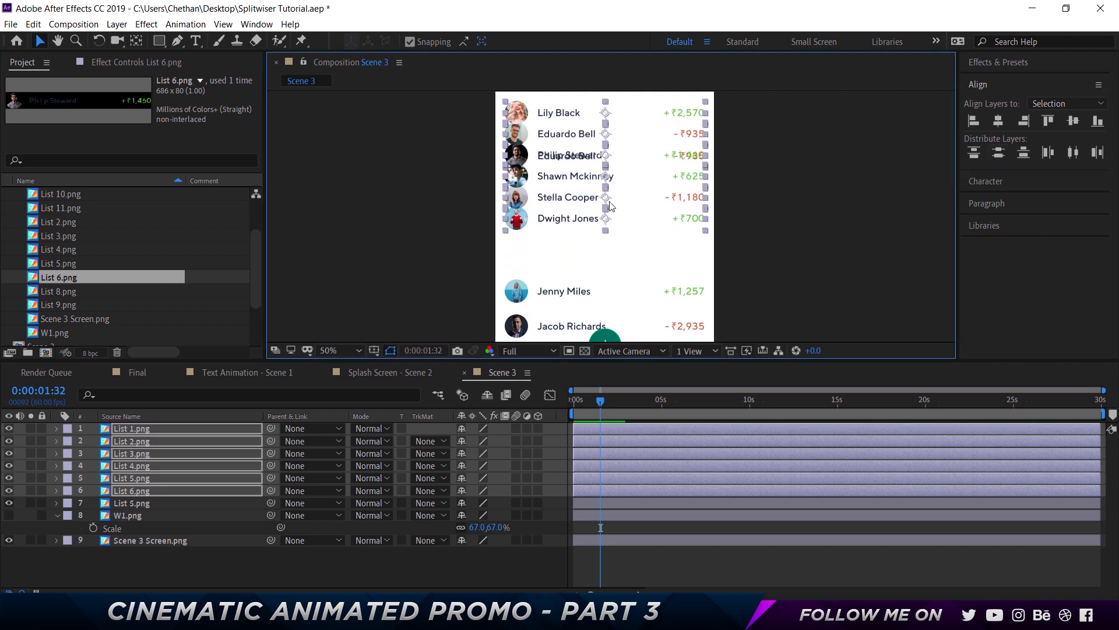
key(space)
drag(724, 162, 728, 210)
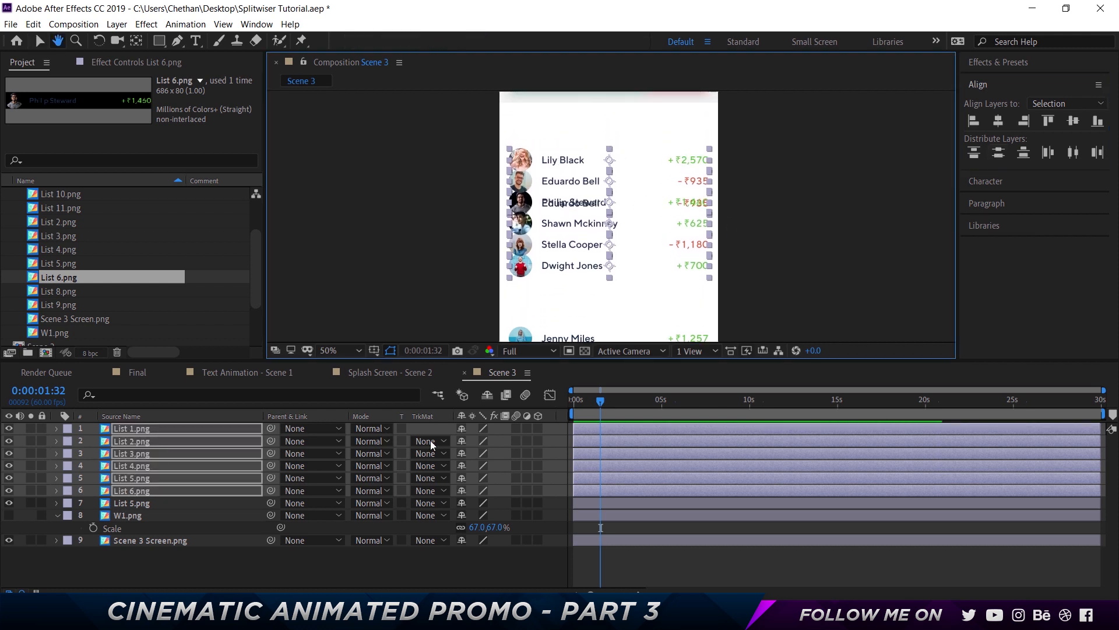
Move the Eduardo Bell and Philip Steward list layers down toward the bottom of the list
click(116, 583)
click(132, 441)
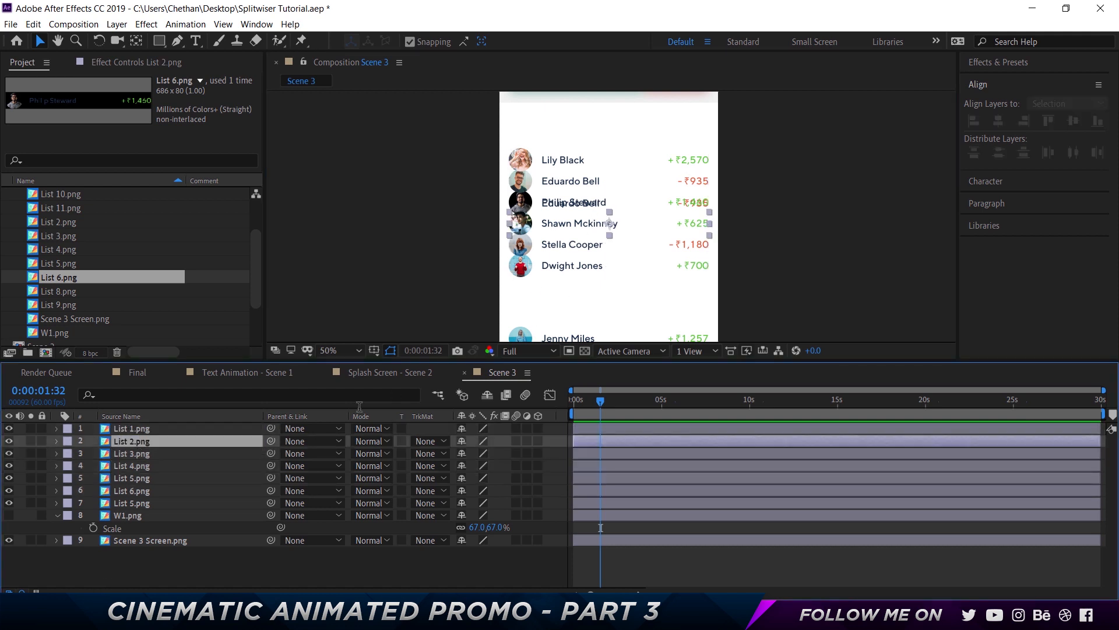
click(138, 453)
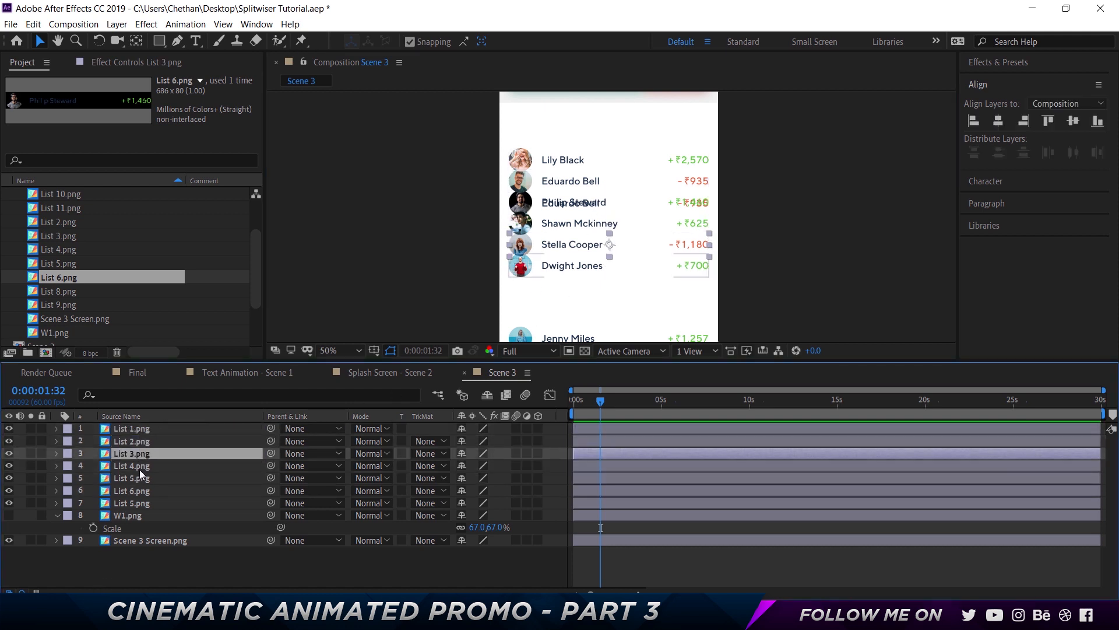
click(140, 470)
click(139, 479)
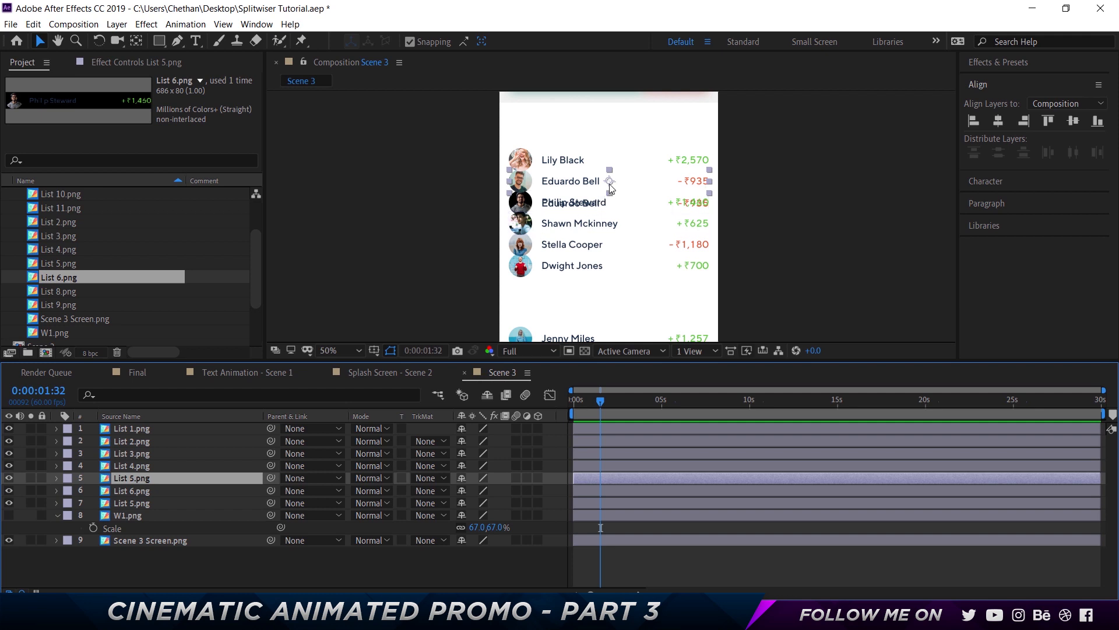
drag(610, 189, 610, 309)
click(589, 214)
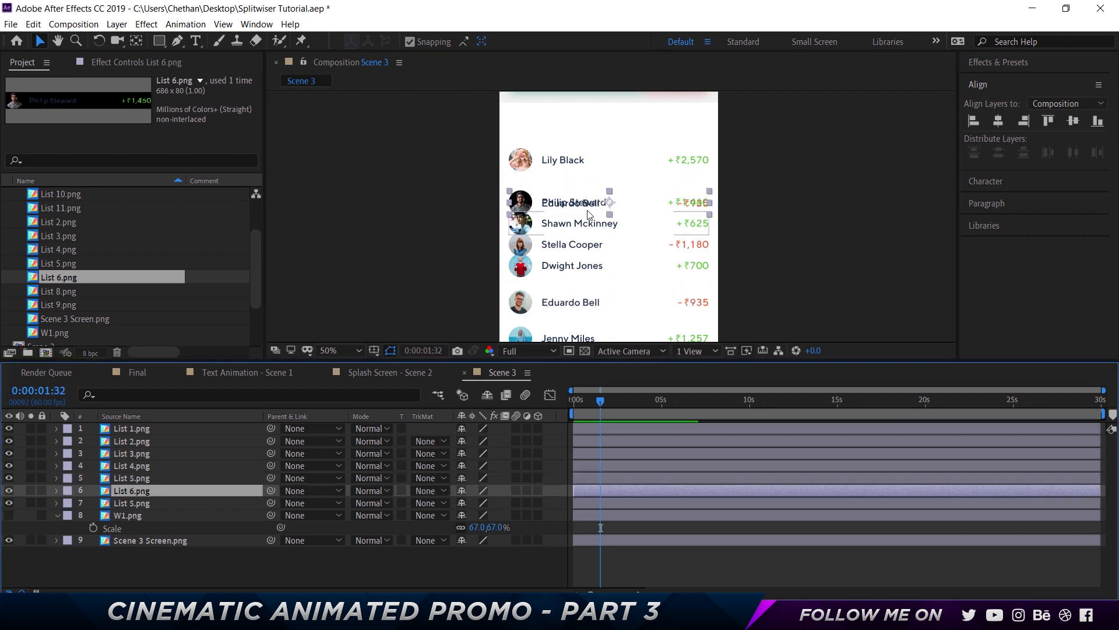
drag(607, 205, 610, 331)
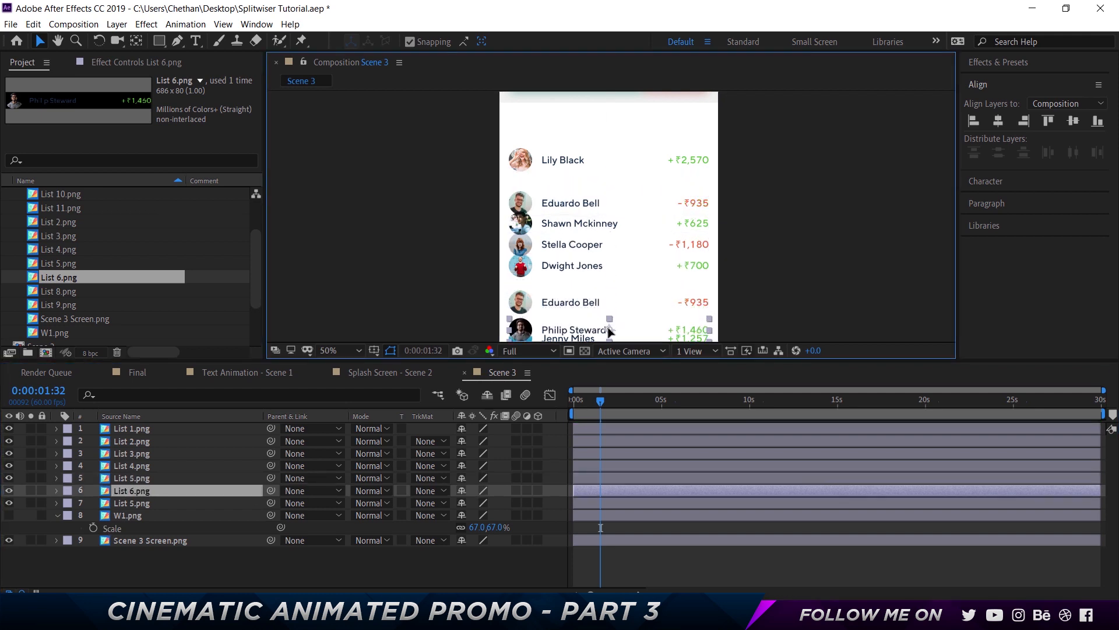
Select all seven list rows in the viewer and distribute them vertically
shift+click(568, 303)
shift+click(560, 268)
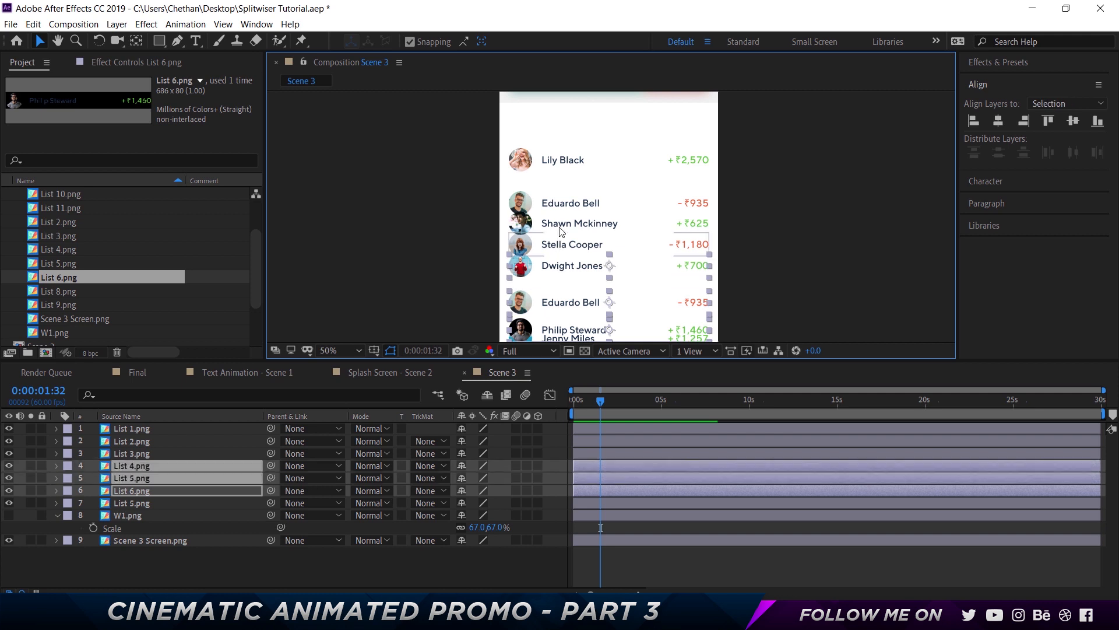
shift+click(561, 243)
shift+click(561, 223)
shift+click(562, 204)
shift+click(564, 162)
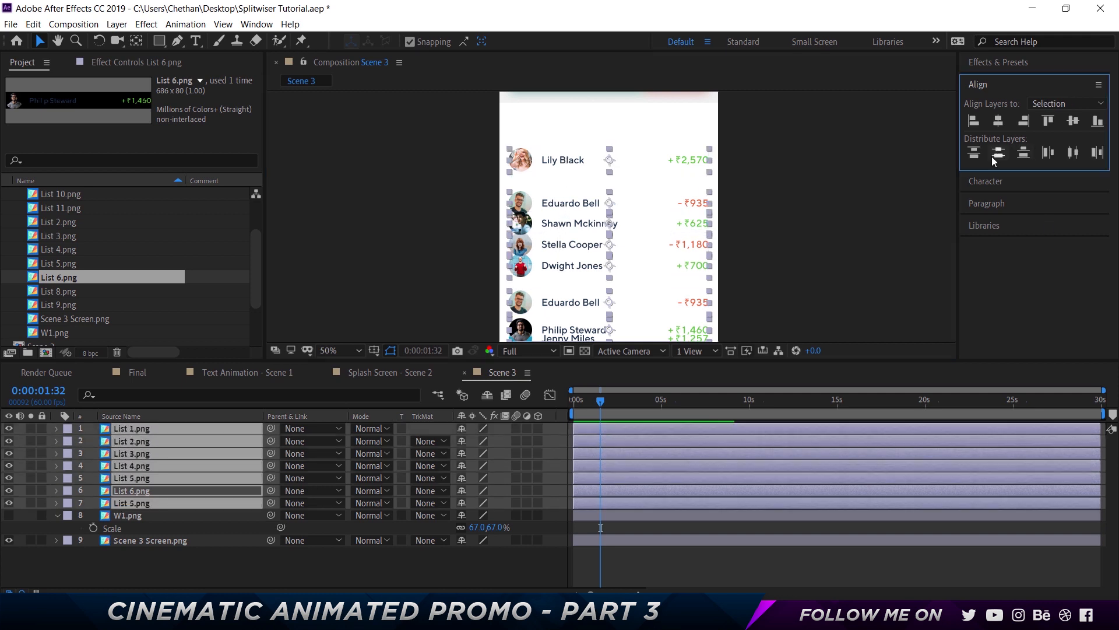
click(996, 155)
Preview the animation and turn the W1 reference layer's visibility back on
key(space)
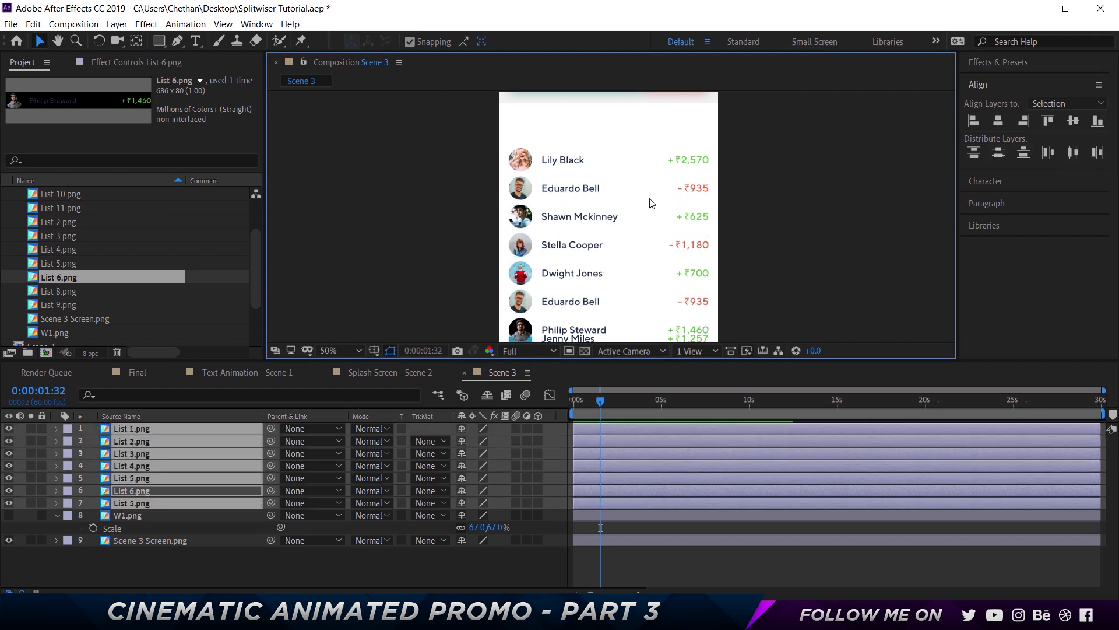
click(9, 515)
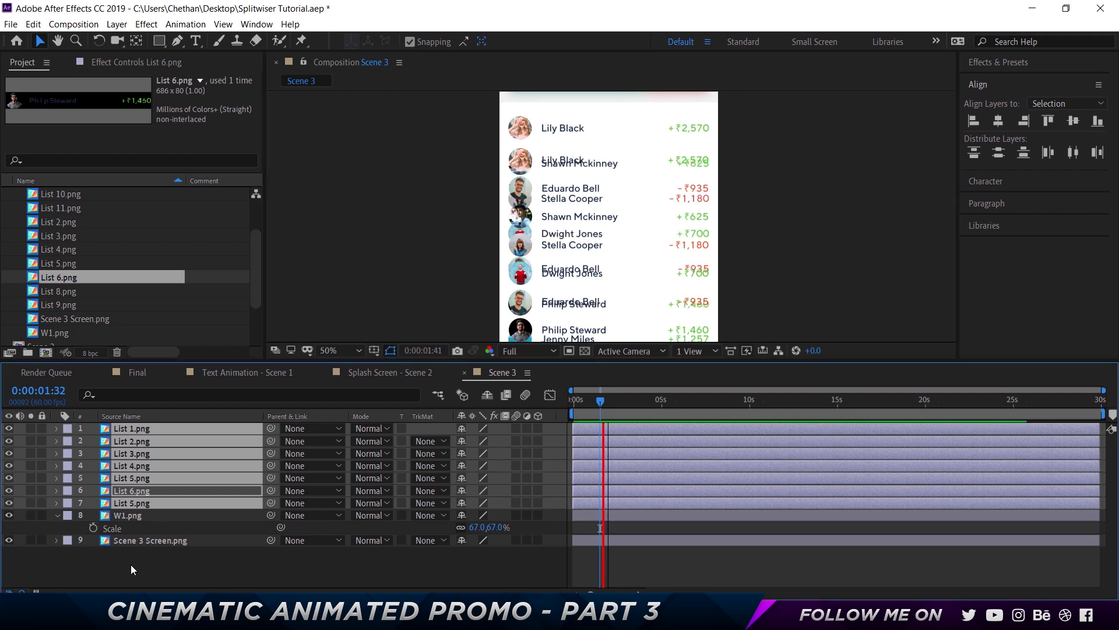
Stop the preview and delete the duplicate List 5.png layer from the Scene 3 timeline
click(131, 564)
click(144, 502)
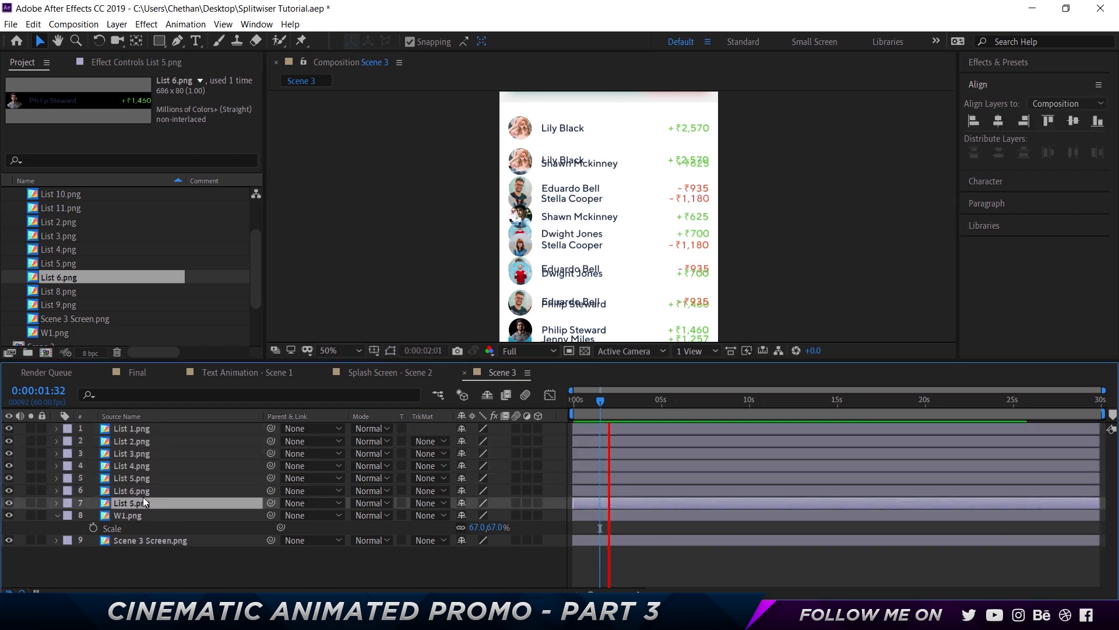
key(space)
key(Delete)
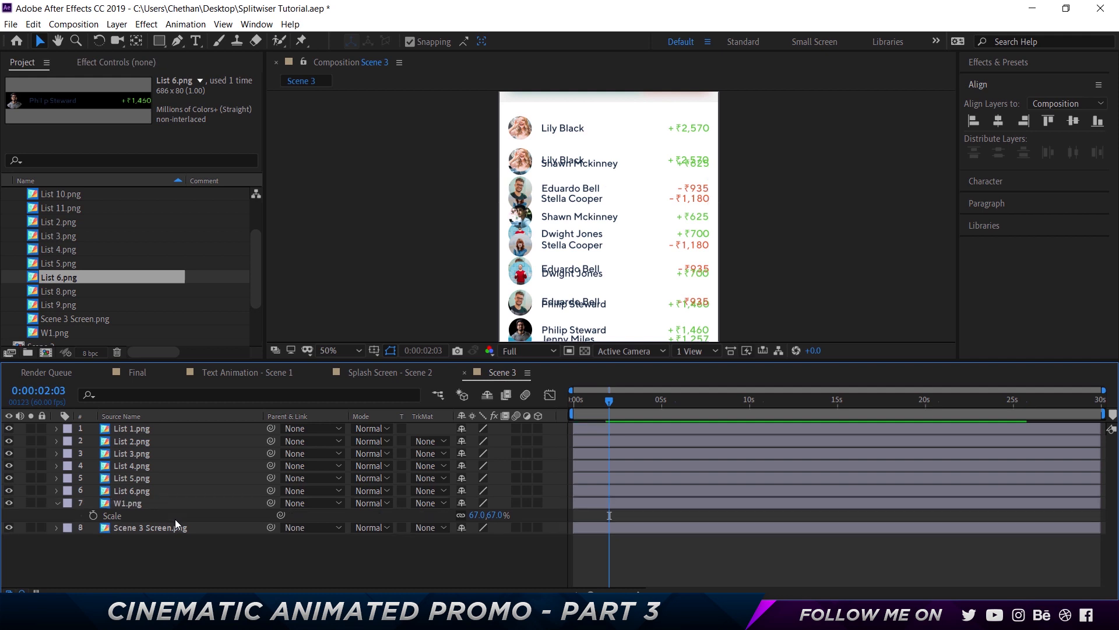
Select the six list layers, List 1 to List 6, and move them up together in the viewer
click(149, 430)
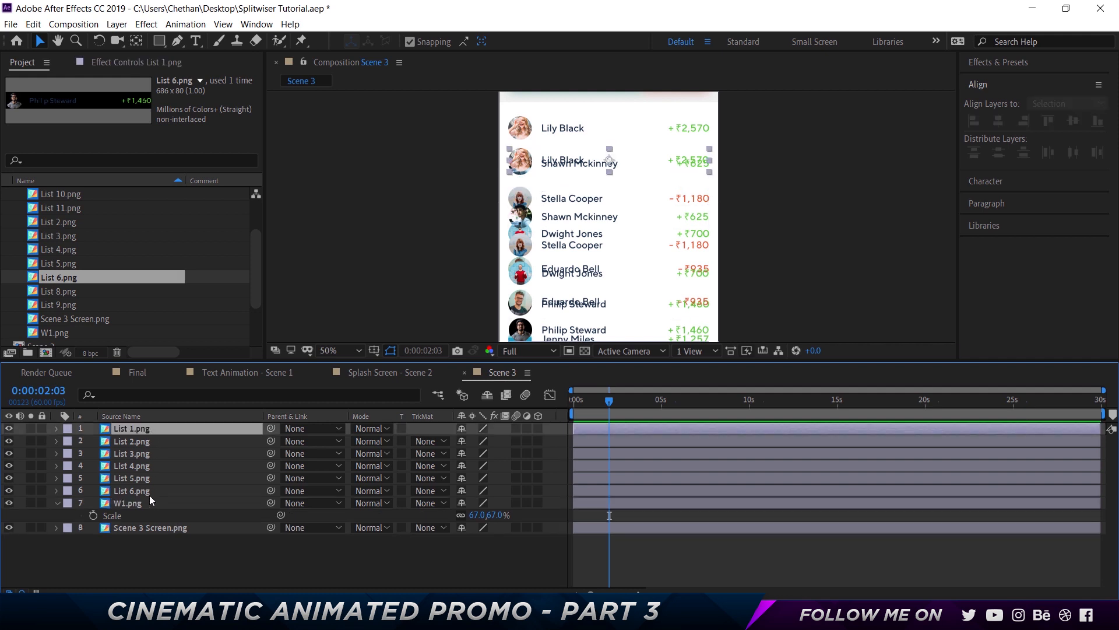
shift+click(150, 492)
drag(609, 167, 610, 130)
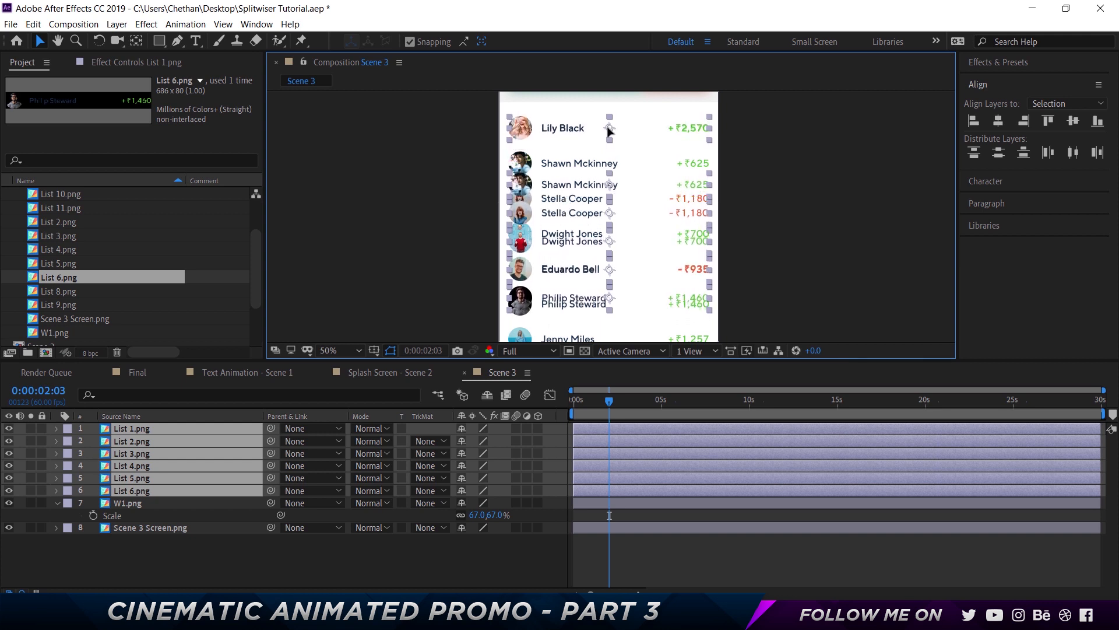
click(636, 490)
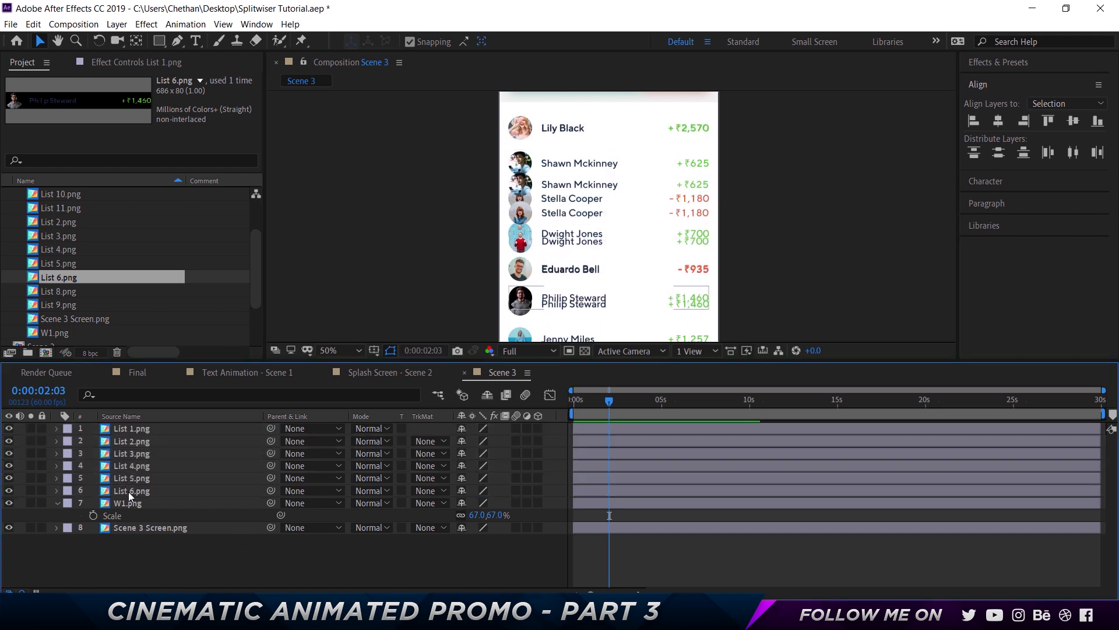
key(shift+Up)
key(shift+Up)
key(Return)
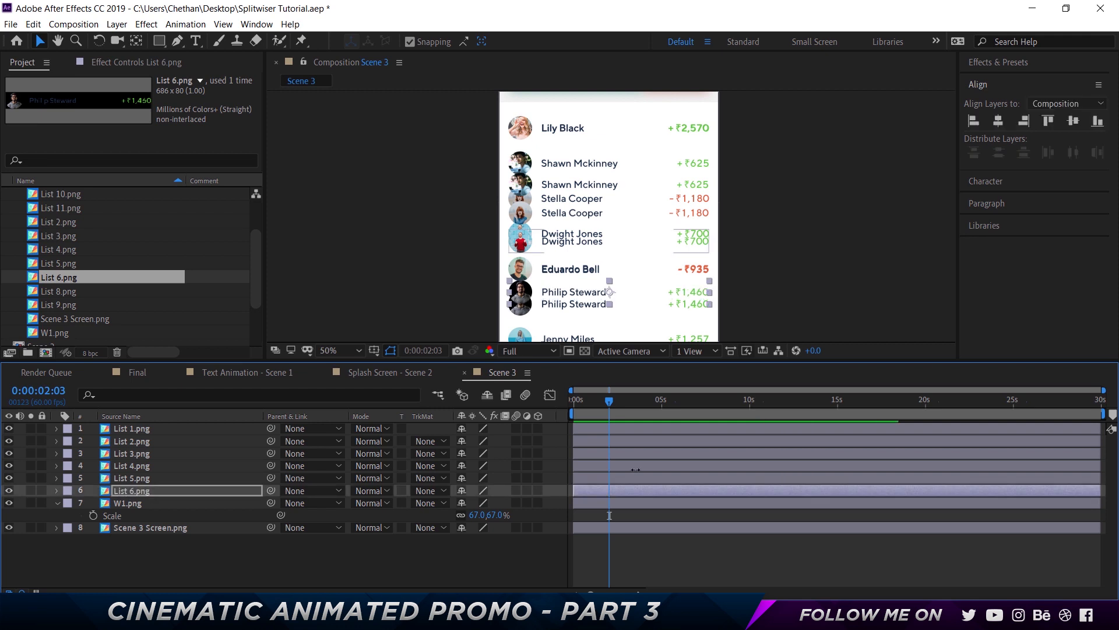
key(shift+Down)
key(shift+Down)
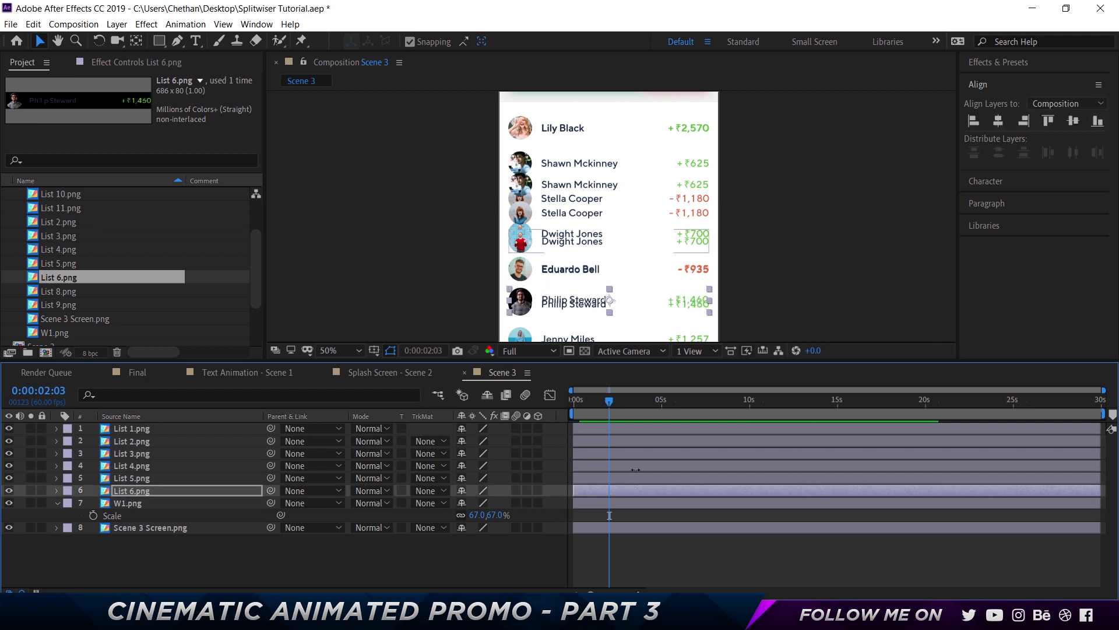
key(Down)
key(Down)
key(Down)
key(Down)
key(Down)
key(Down)
key(Down)
key(Down)
key(Down)
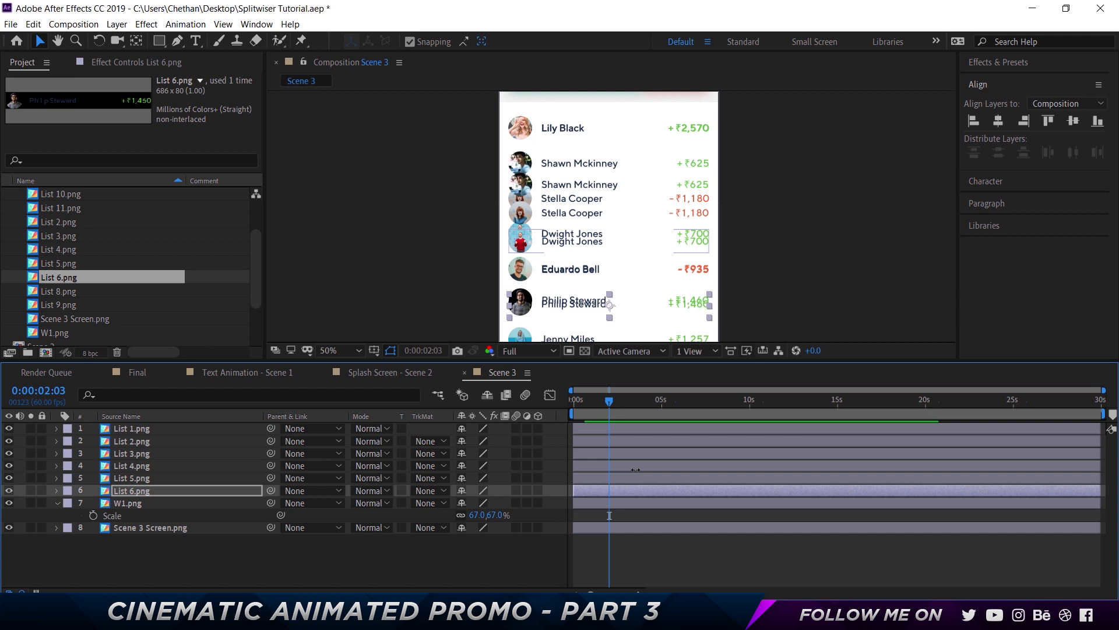
key(Up)
key(Up)
key(Up)
key(Up)
key(Up)
key(Up)
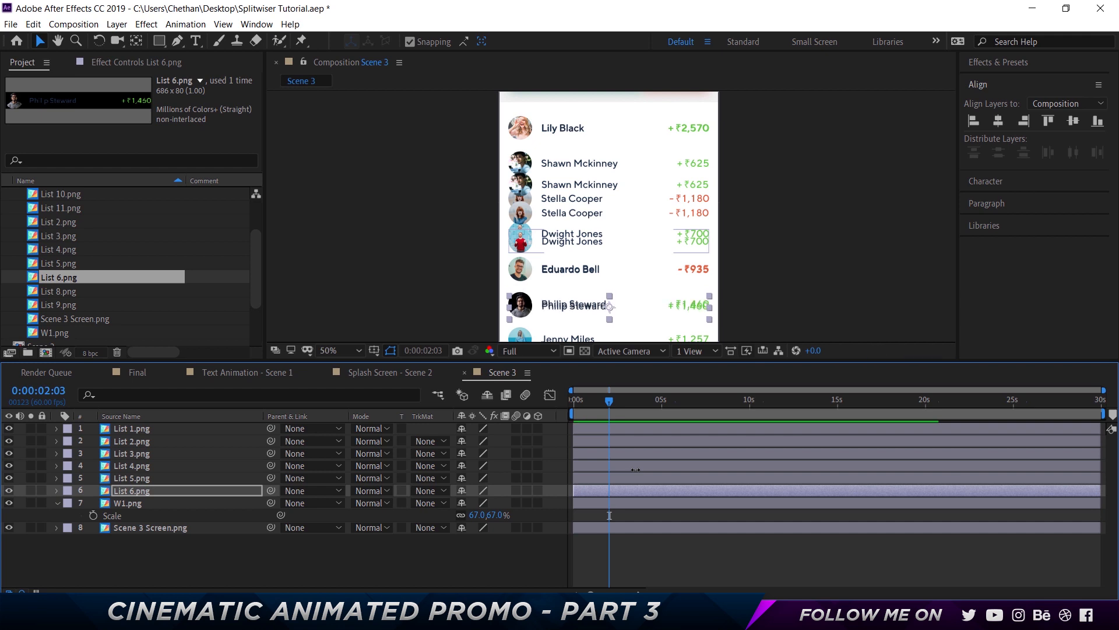
Select all six list layers and distribute them vertically
shift+click(146, 431)
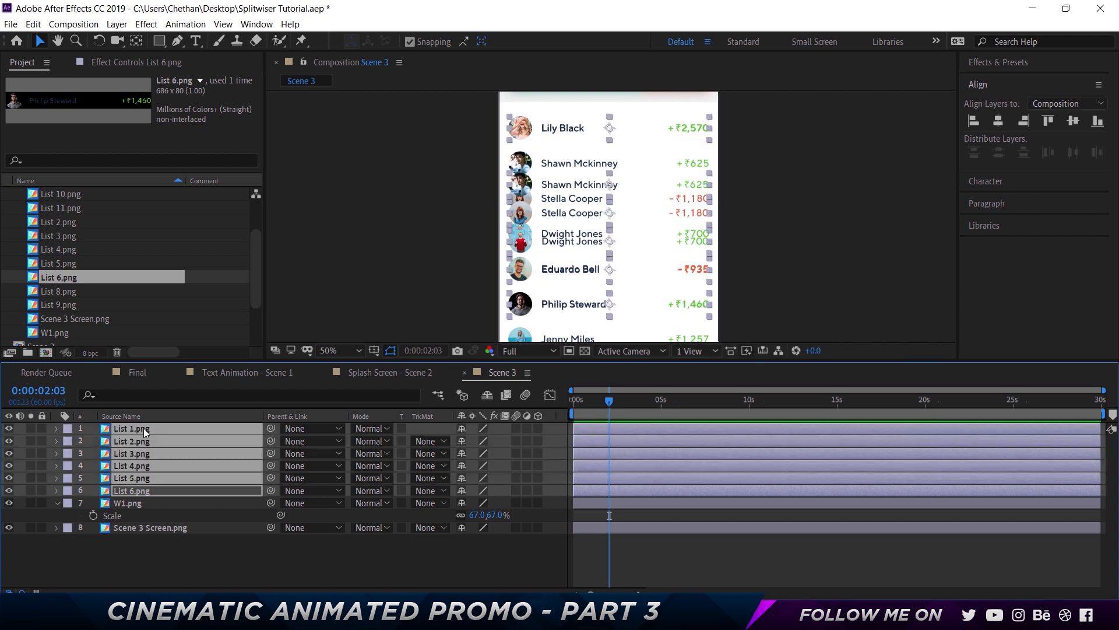
click(998, 154)
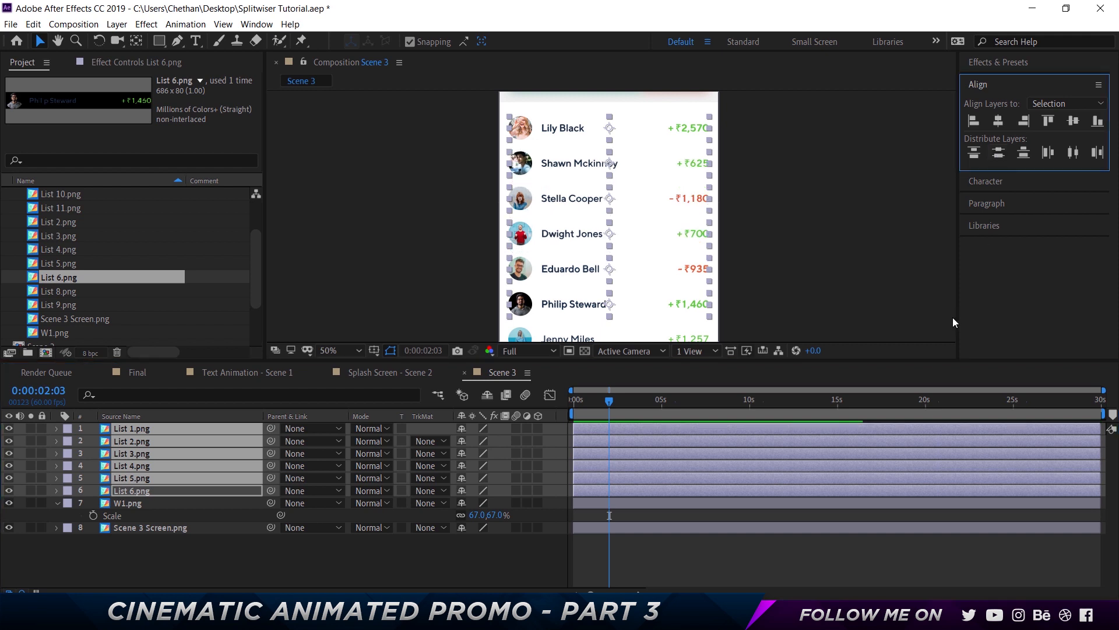
Delete the W1 reference layer from the composition
scroll(716, 282, down, 2)
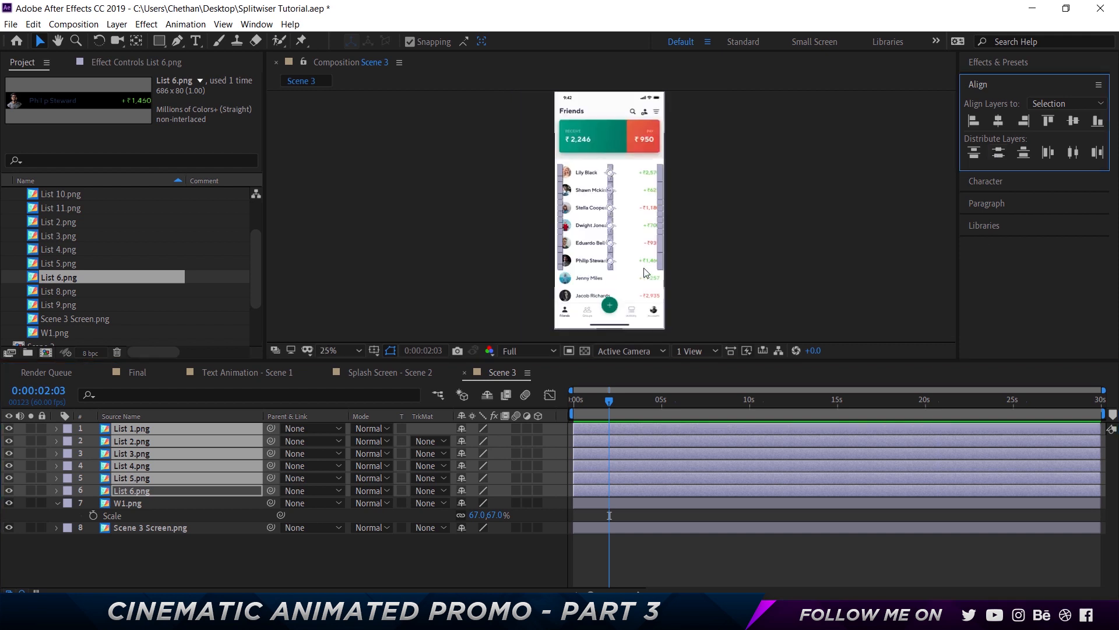
click(137, 547)
click(134, 505)
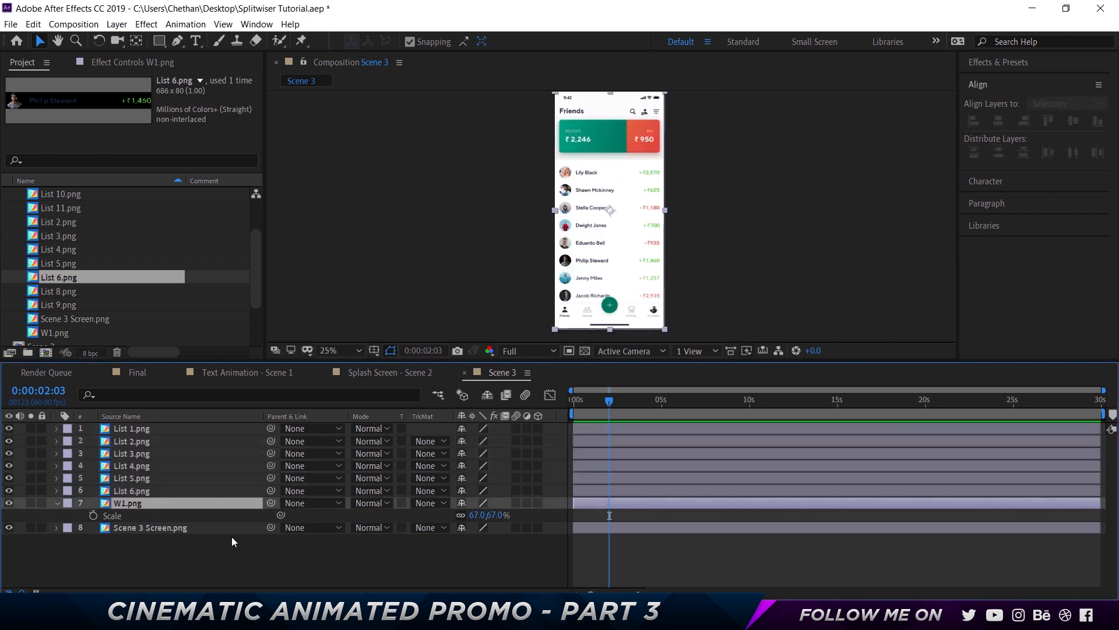
key(Delete)
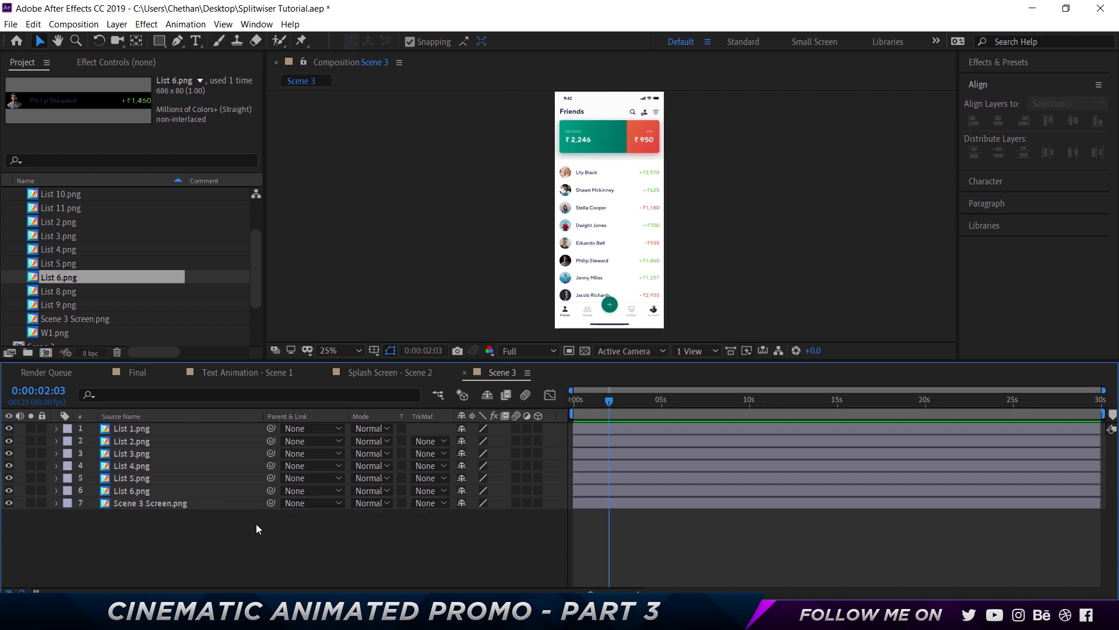
At time 0, add Position and Opacity keyframes to all six list layers
click(137, 429)
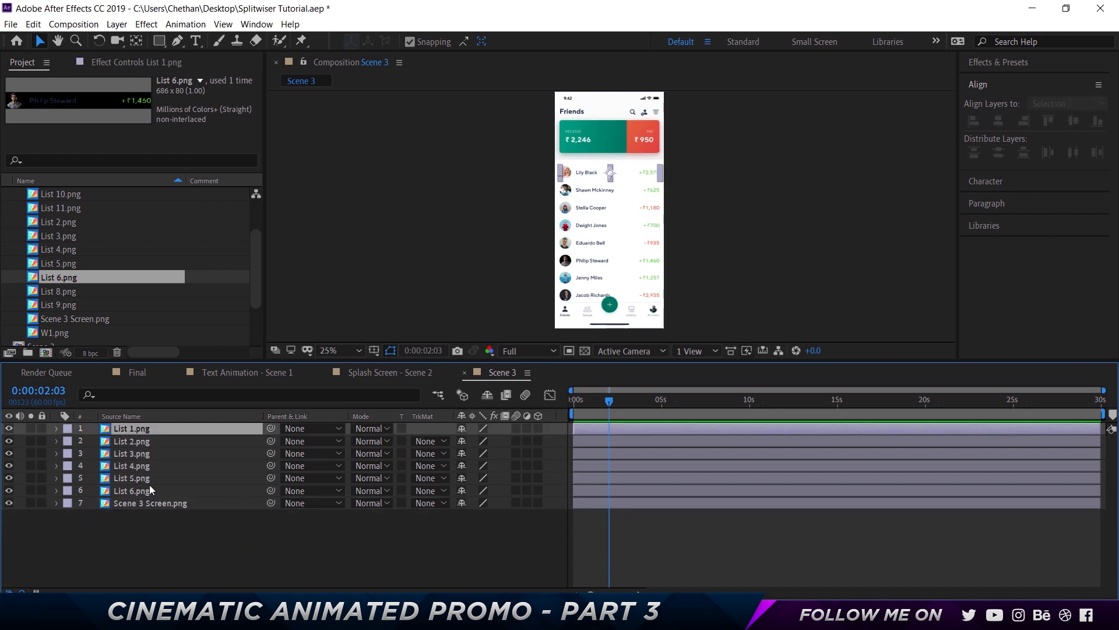
drag(537, 408, 525, 409)
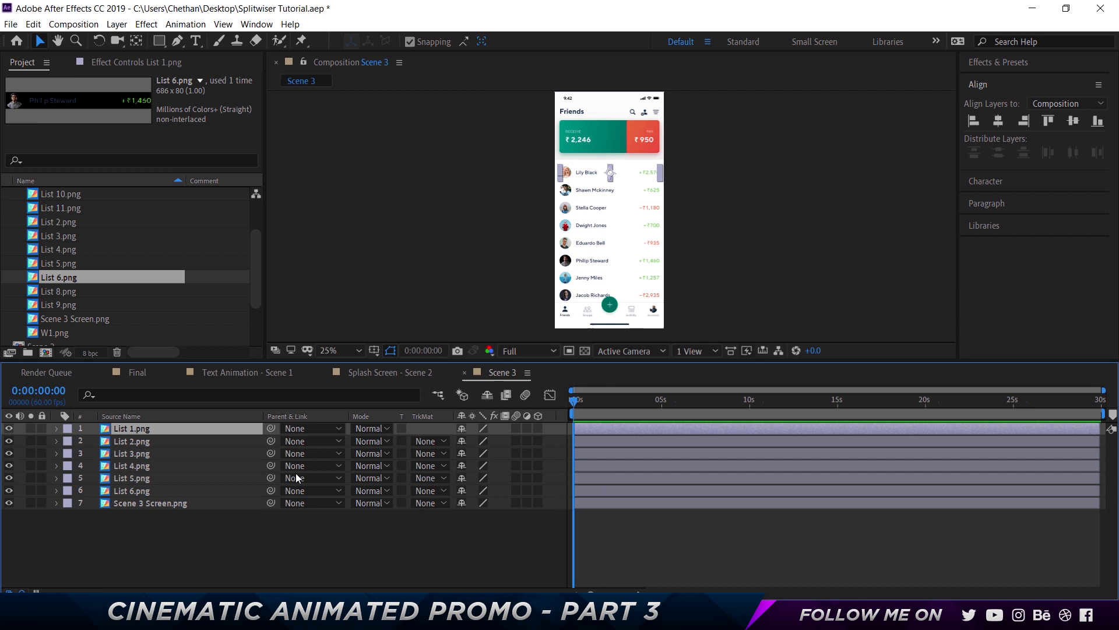
shift+click(148, 479)
shift+click(151, 489)
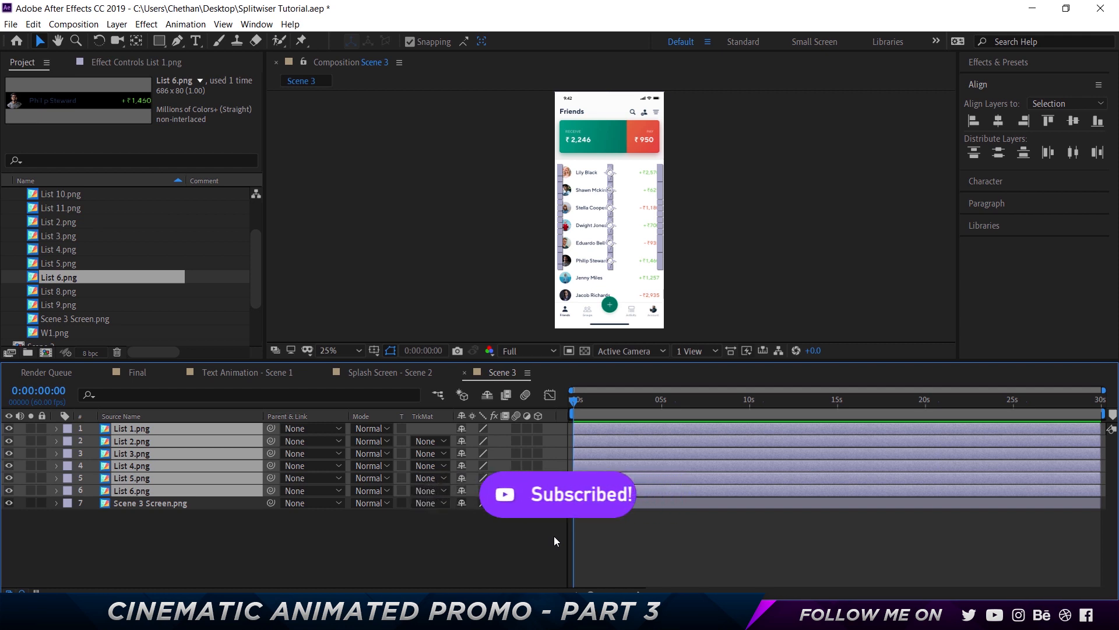
key(p)
key(shift+t)
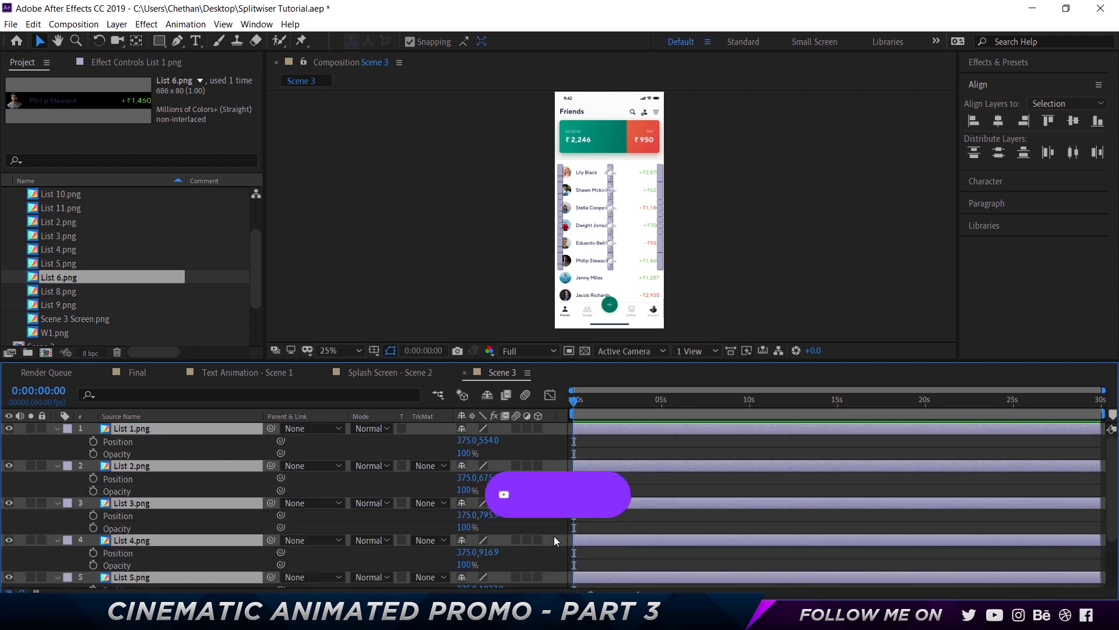
click(93, 441)
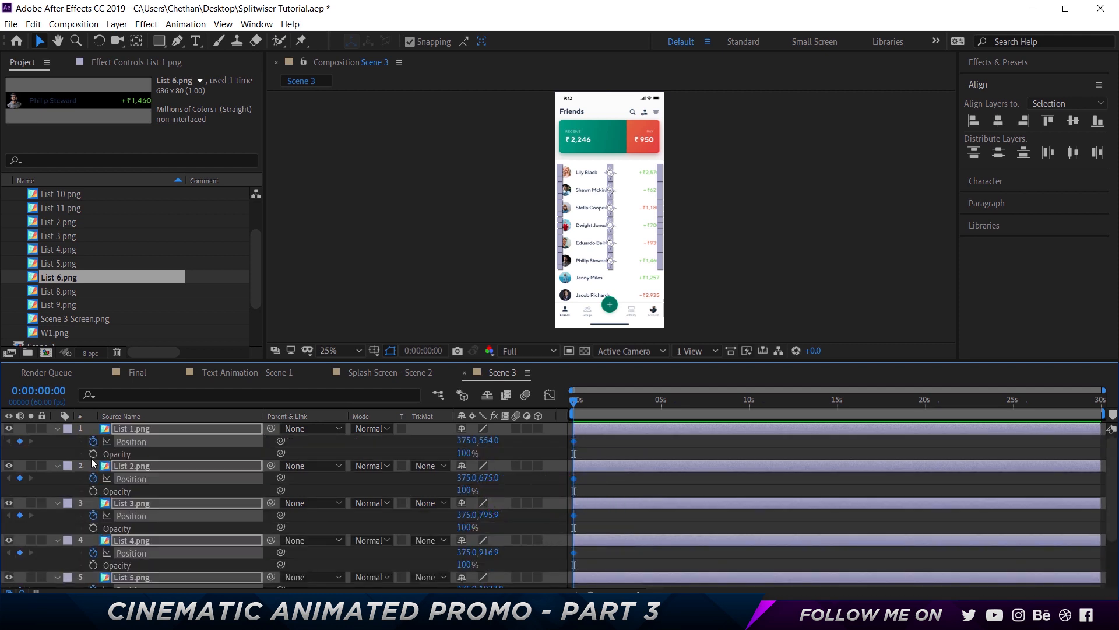
key(alt+shift+t)
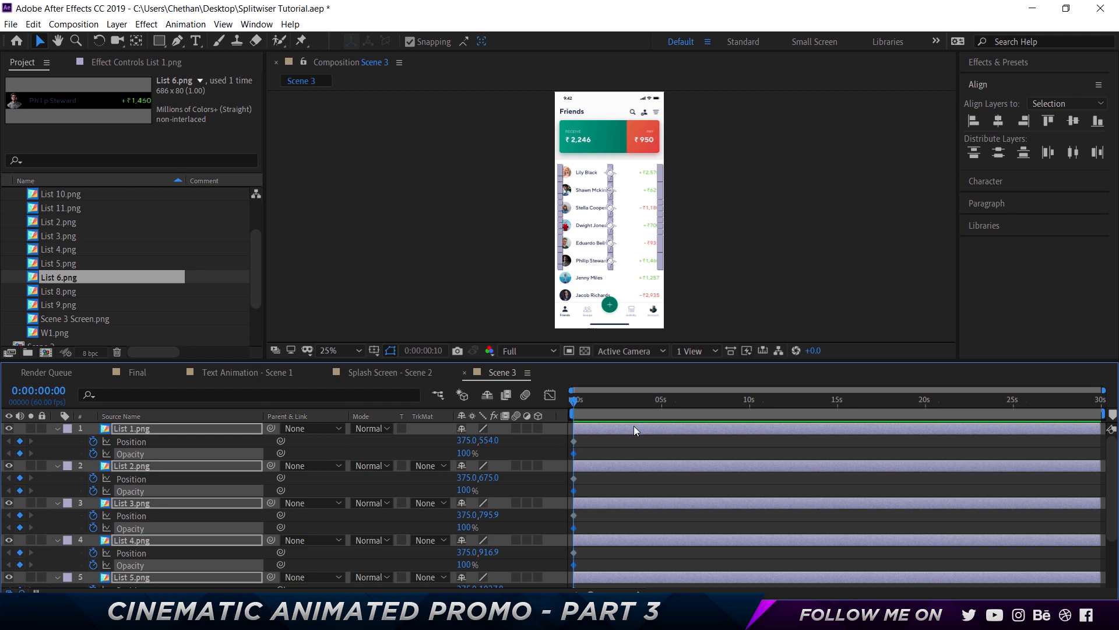
Move the current time forward to 0:00:00:30
key(shift+Page_Down)
key(shift+Page_Down)
key(shift+Page_Down)
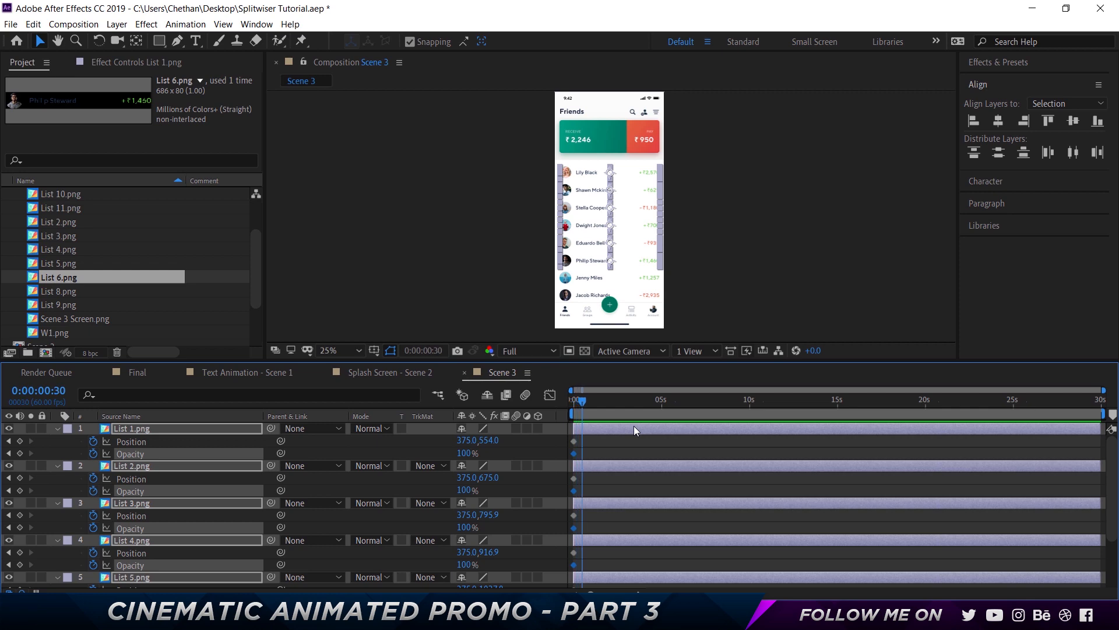
Set the Scene 3 composition duration to 8 seconds in Composition Settings
key(ctrl+k)
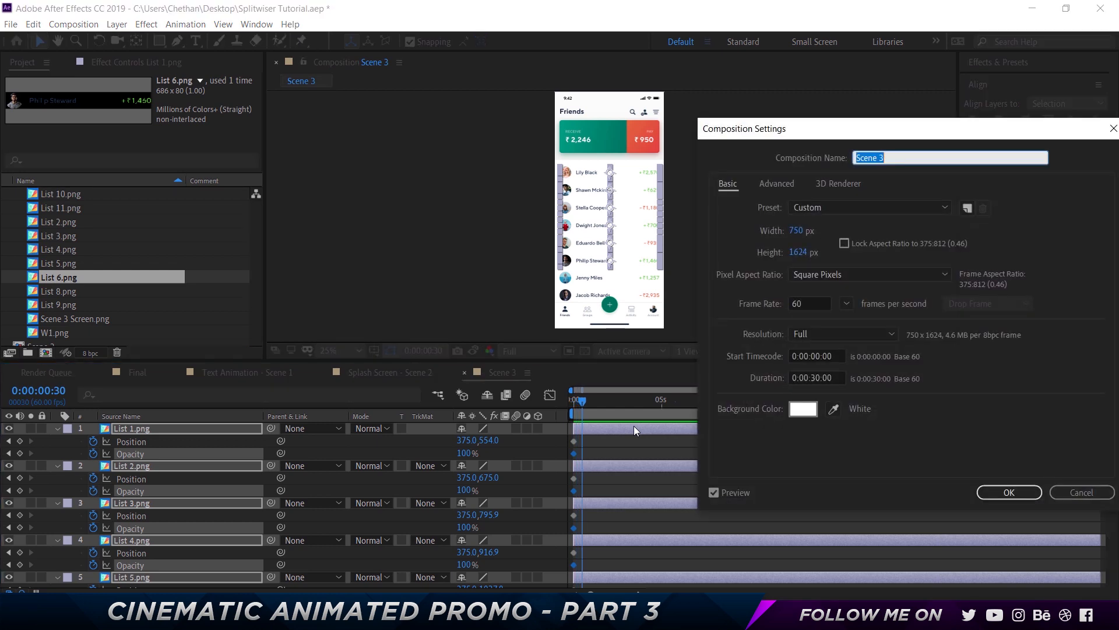
click(815, 379)
key(Return)
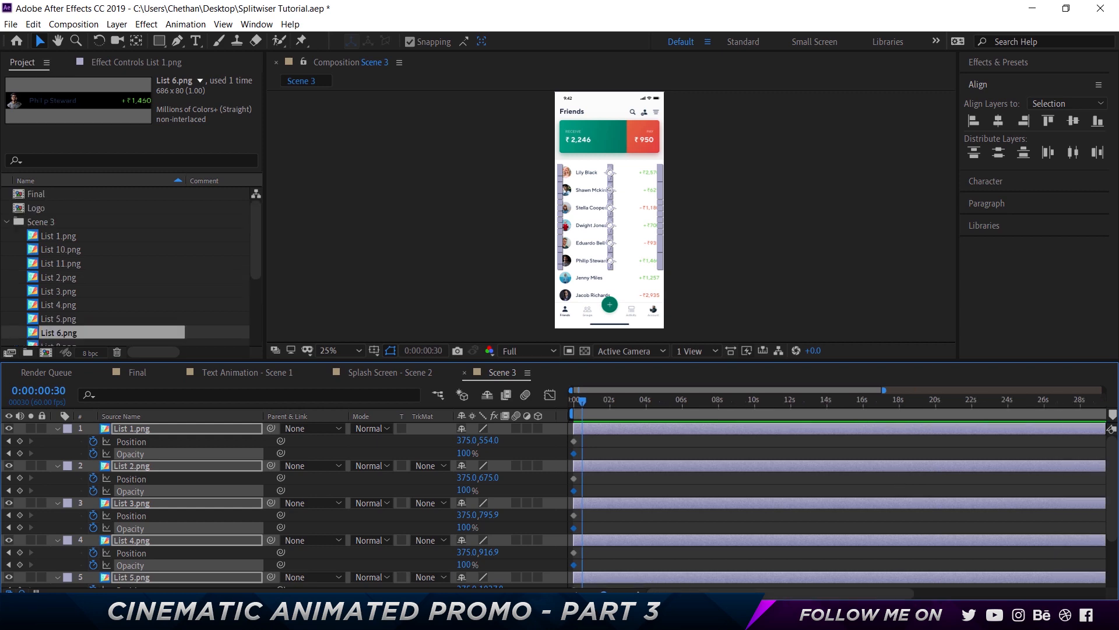
drag(604, 593, 601, 593)
key(ctrl+k)
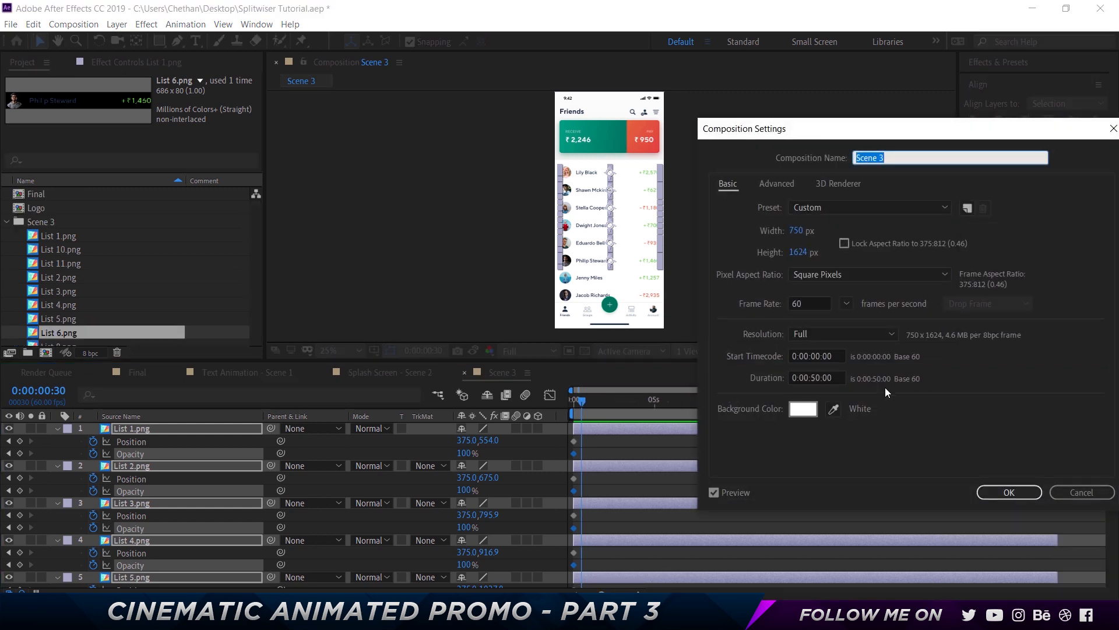
click(815, 377)
key(BackSpace)
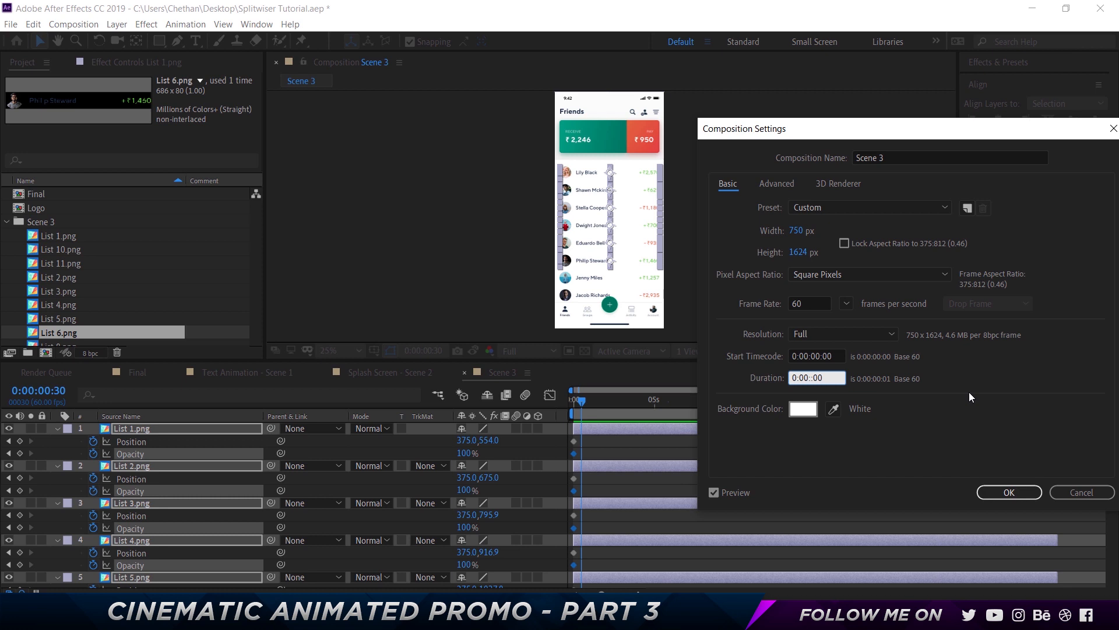
text(8)
key(Return)
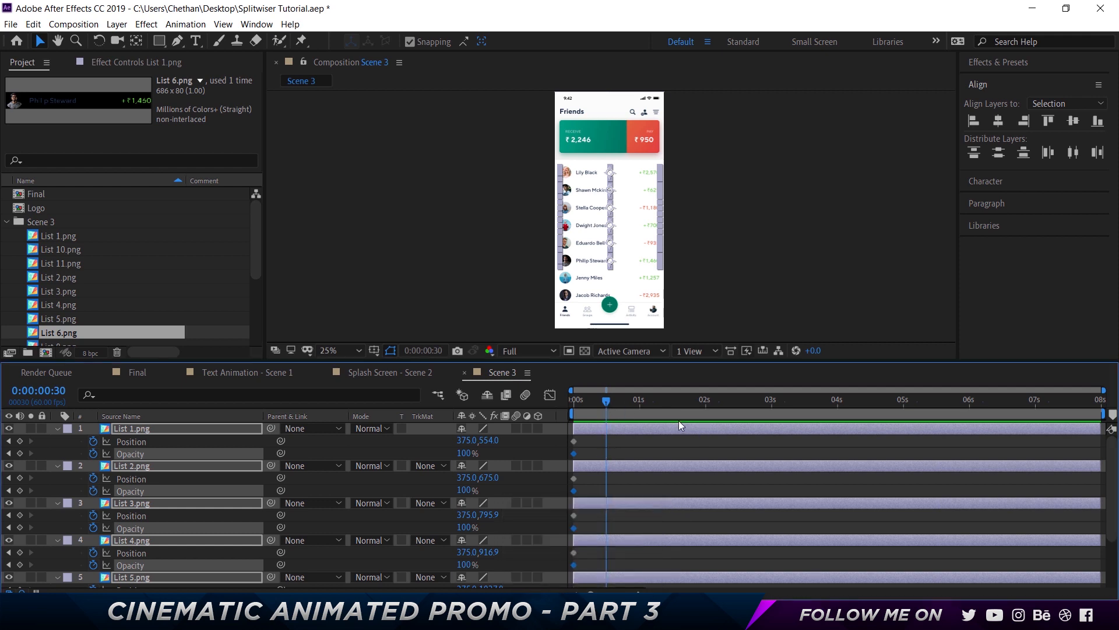
Select all the list layers' keyframes and move them to 0:00:00:30
click(662, 452)
drag(570, 434, 609, 585)
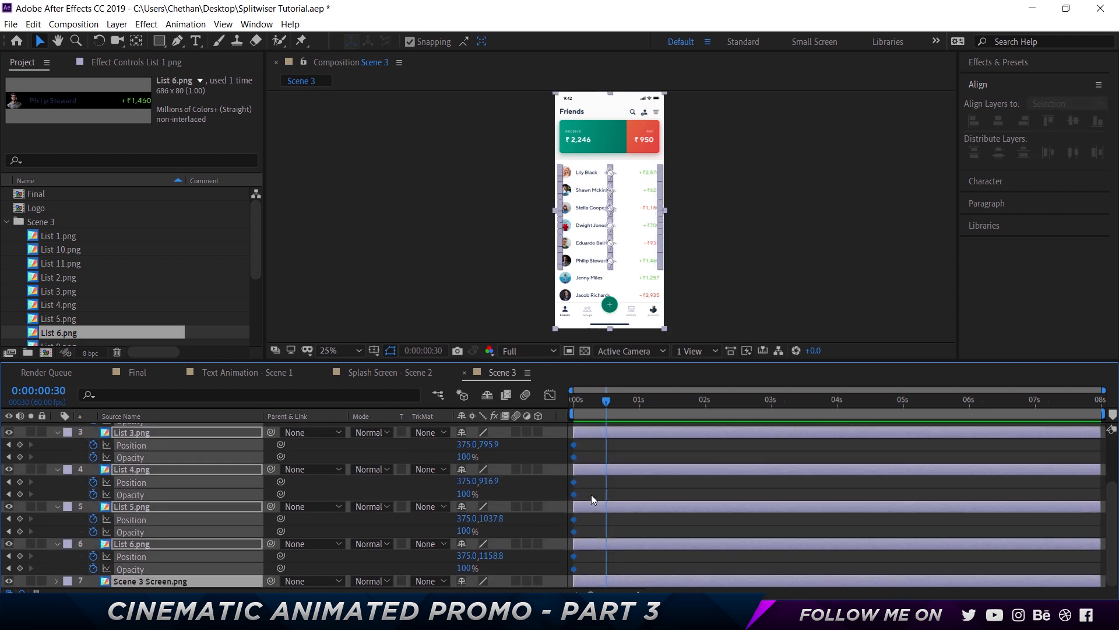
scroll(583, 467, up, 3)
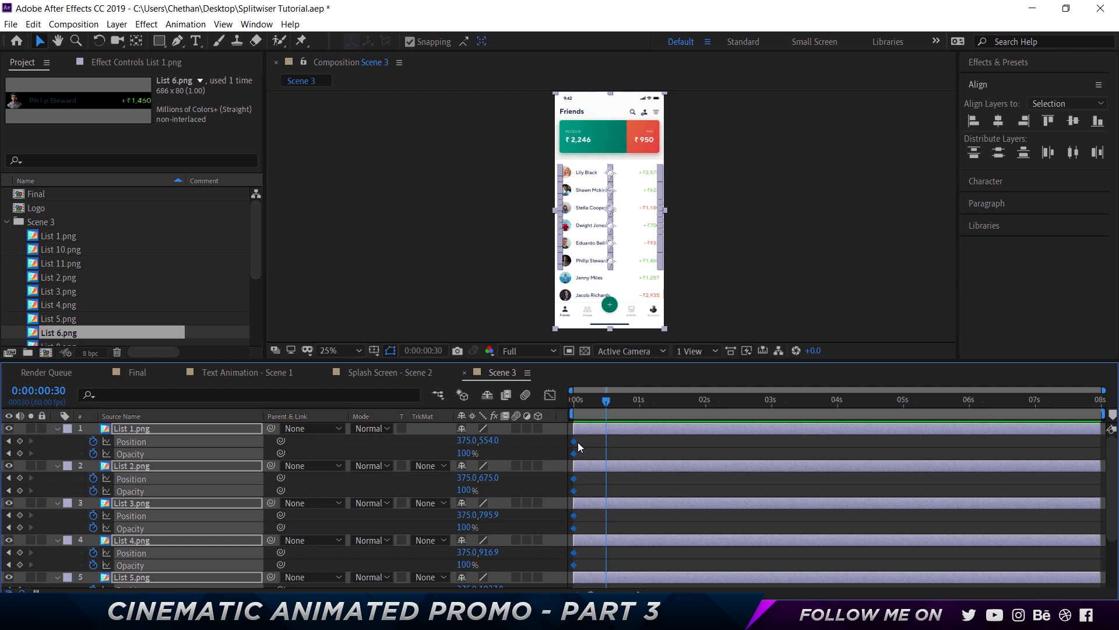
drag(575, 441, 606, 442)
At time 0, move the six list layers down 120 px to set their starting positions
drag(591, 402, 543, 404)
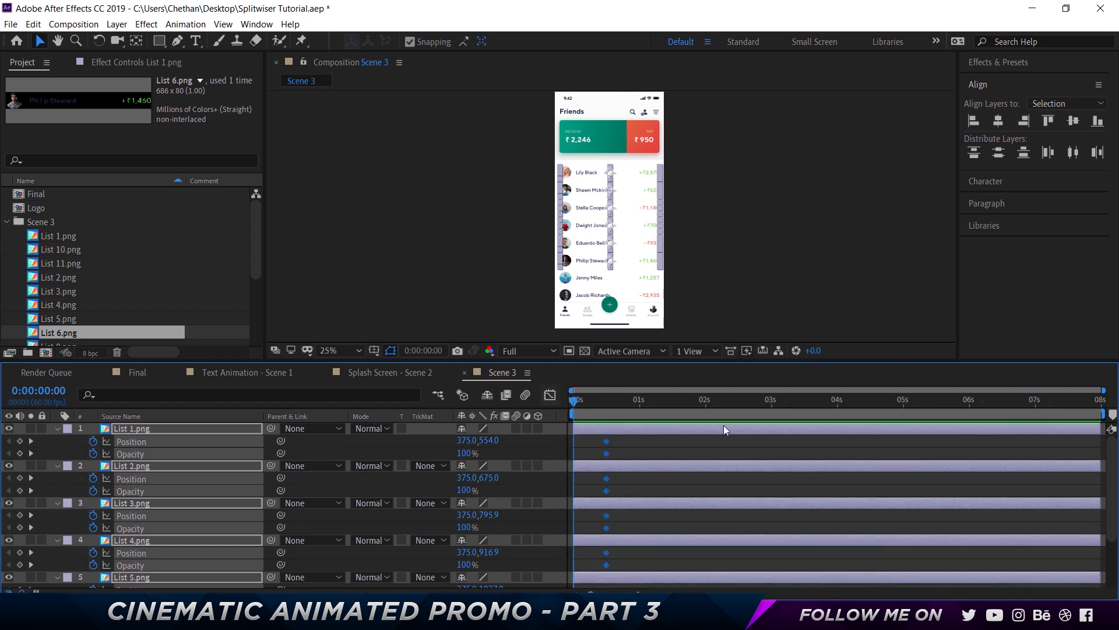
key(shift+Down)
key(shift+Down)
key(shift+Down)
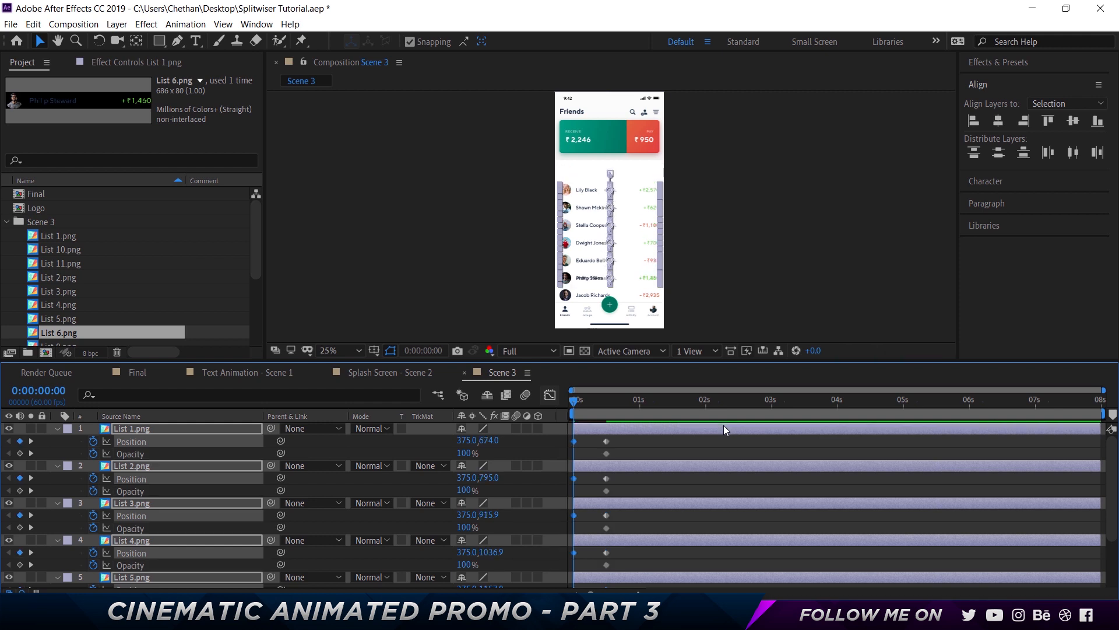
Set the list layers' starting Opacity to 0%
click(464, 453)
text(0)
key(Return)
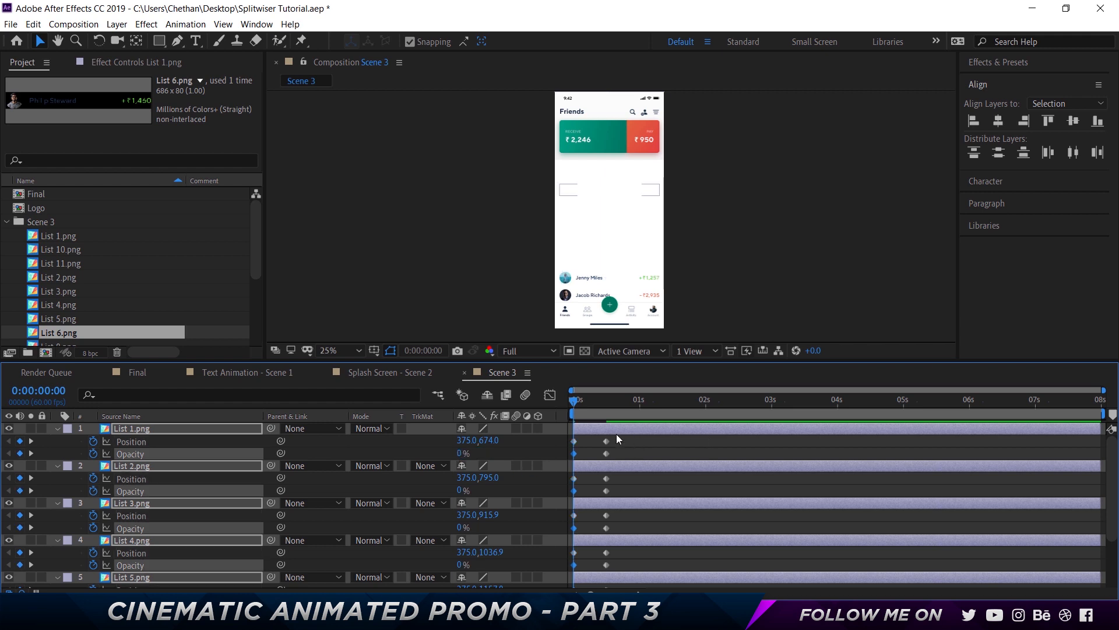
Select all the list keyframes, apply Easy Ease to them, and save the project
click(561, 441)
drag(561, 438, 646, 586)
scroll(603, 478, up, 2)
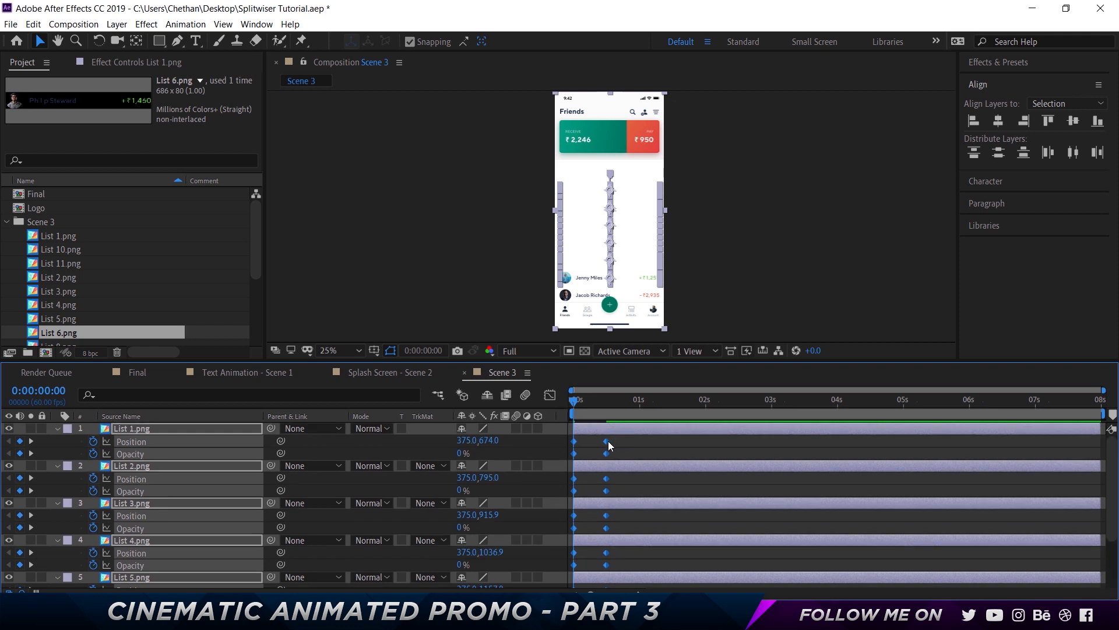
right_click(606, 440)
mouse_move(681, 432)
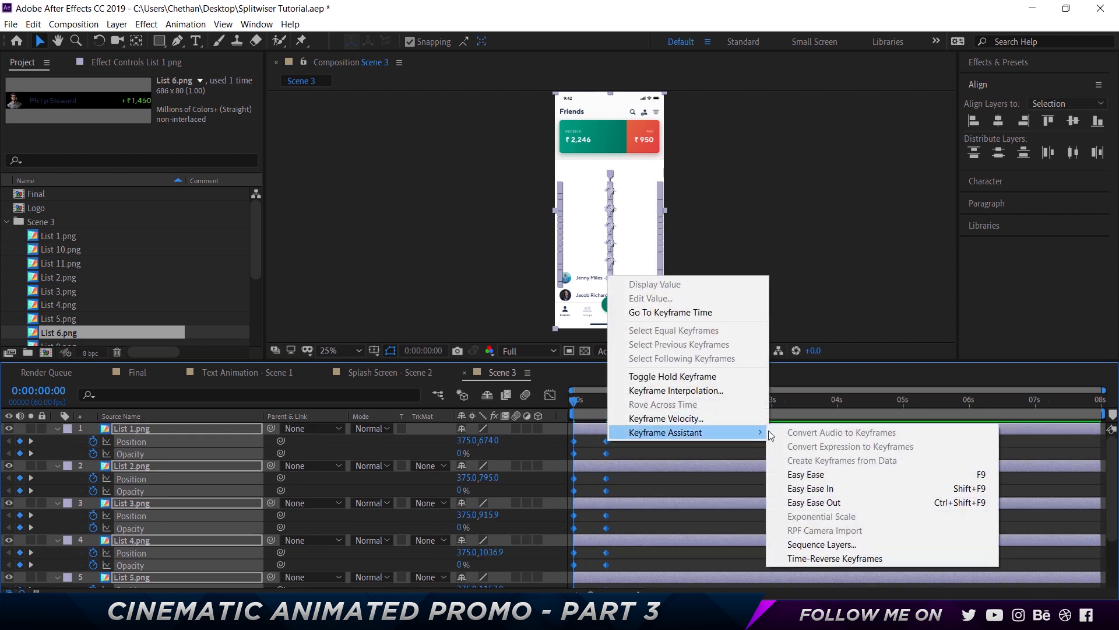
click(820, 476)
key(ctrl+s)
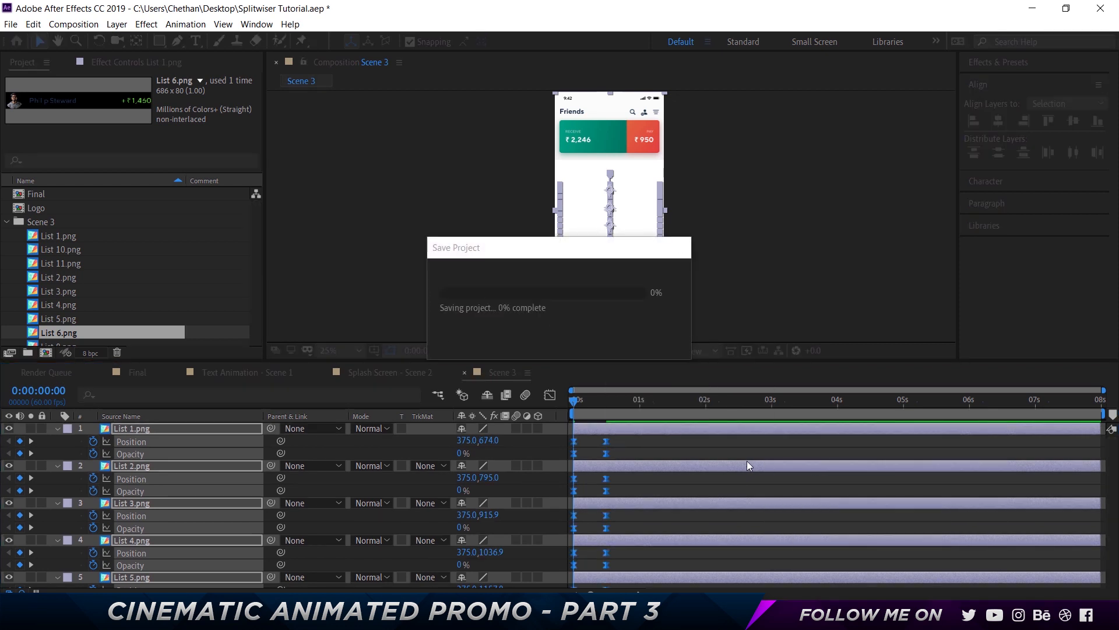
In the speed graph, extend the influence of the list keyframes' easing so the rows shoot in fast and settle slowly
click(551, 395)
drag(627, 544, 597, 564)
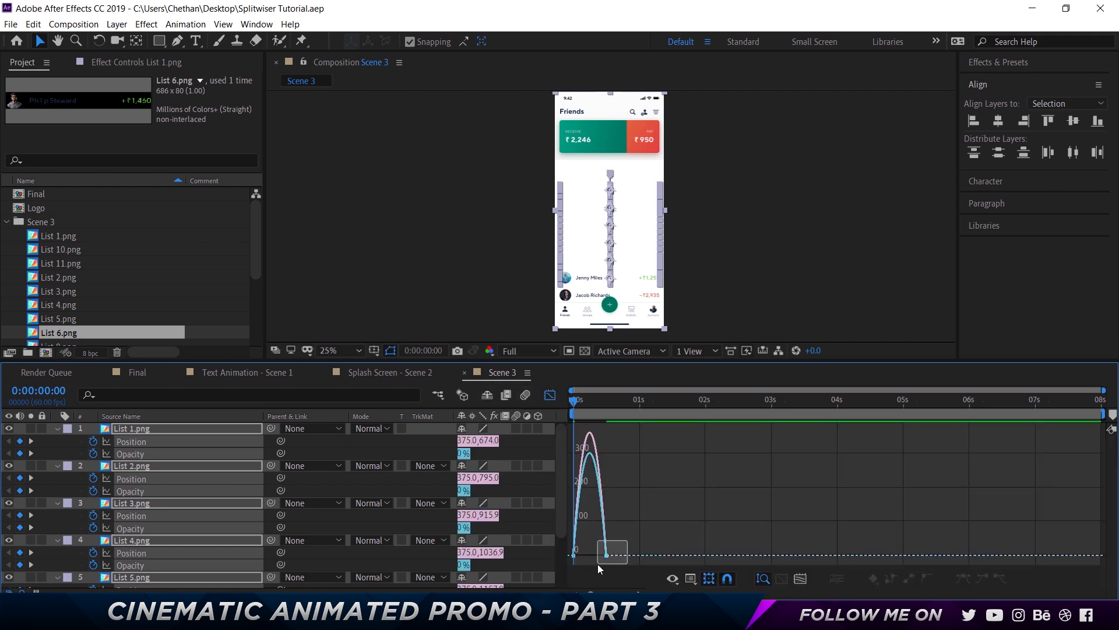
click(638, 594)
click(639, 593)
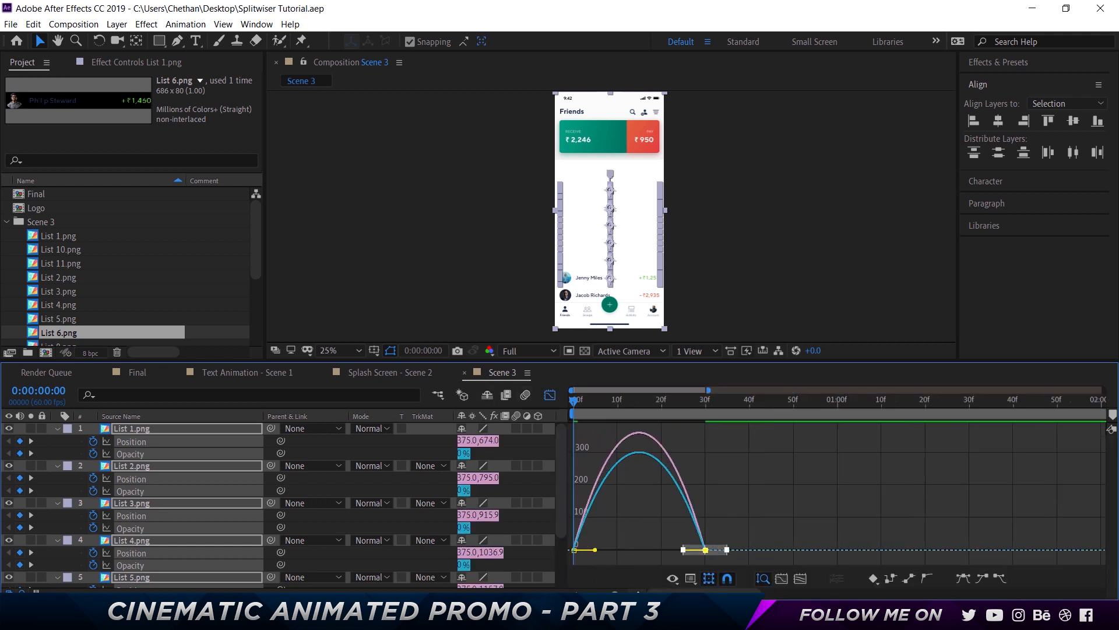
click(638, 593)
drag(793, 549, 649, 554)
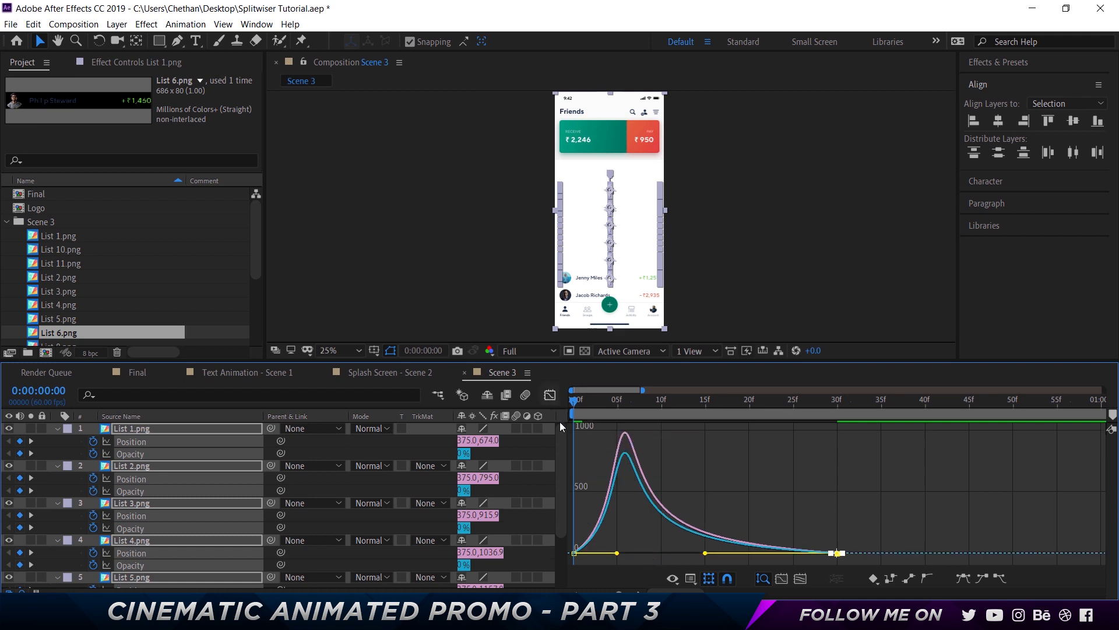
key(shift+F3)
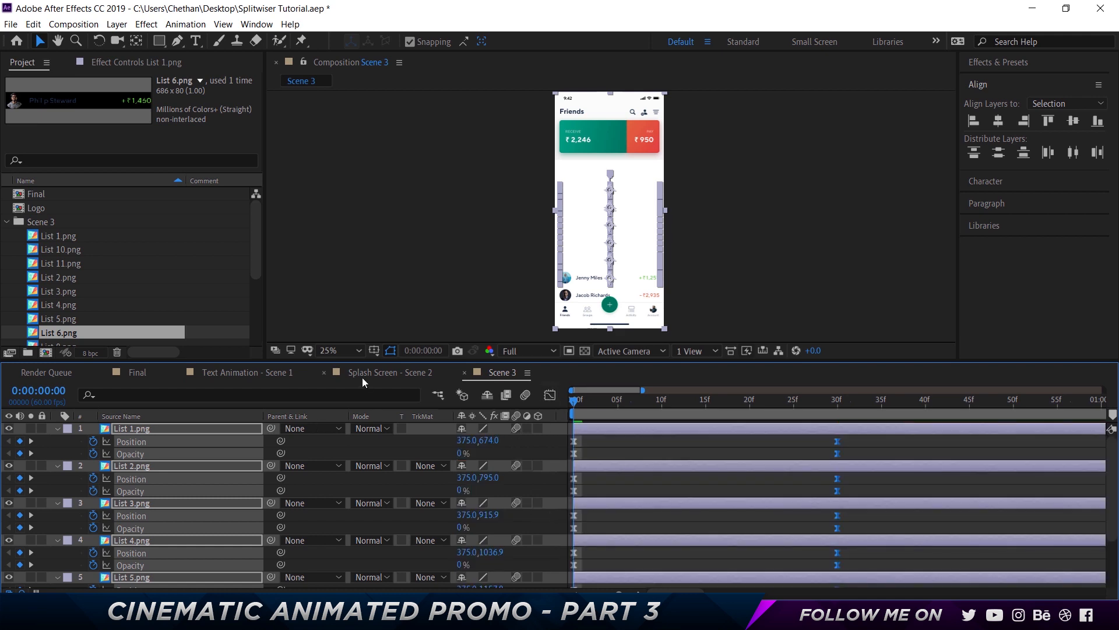
Open the Splash Screen - Scene 2 composition and its Logo precomp to review them, then return to Scene 3
click(362, 377)
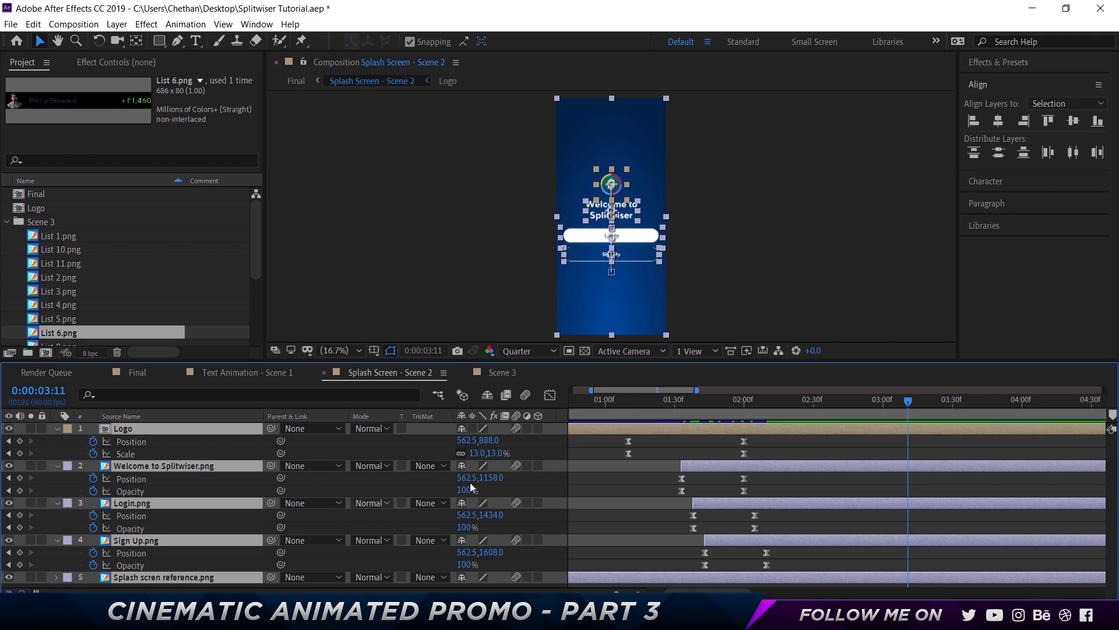
double_click(180, 429)
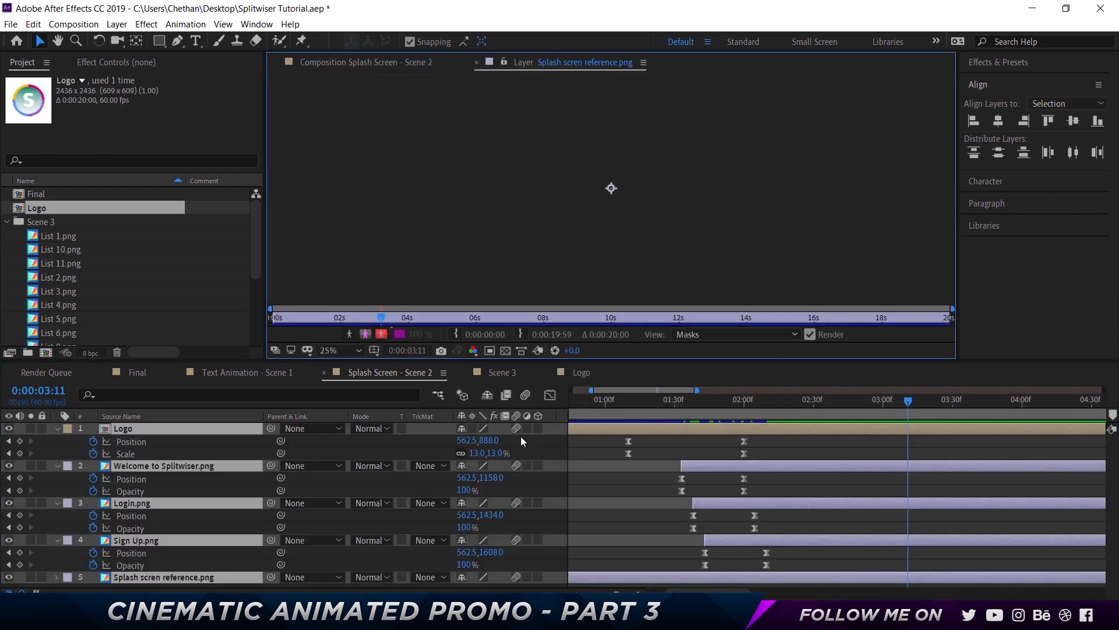
double_click(183, 432)
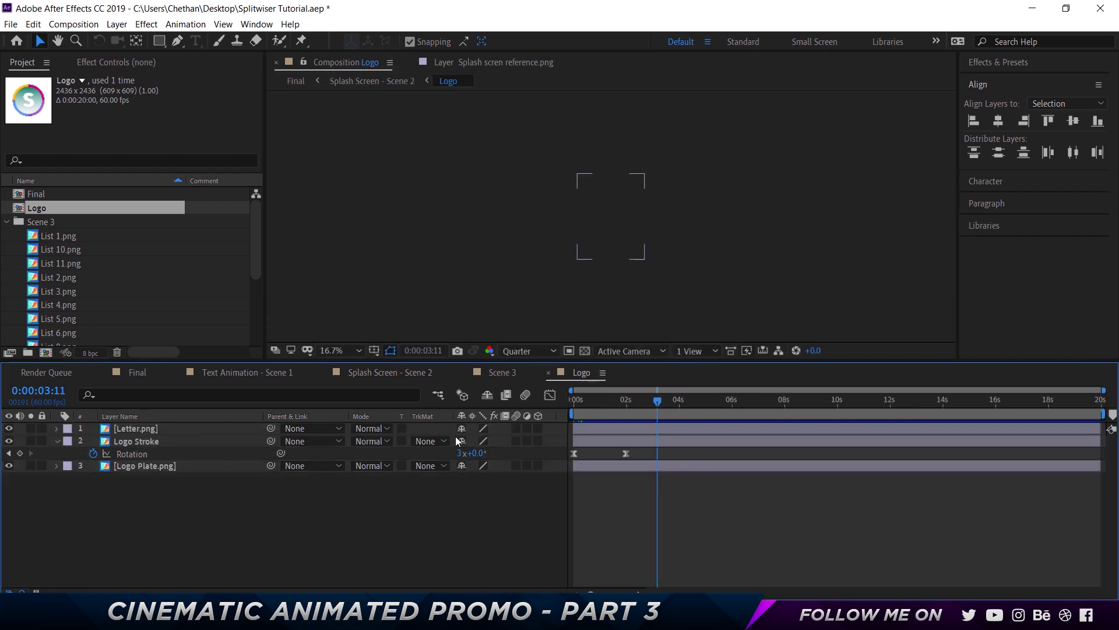
key(ctrl+a)
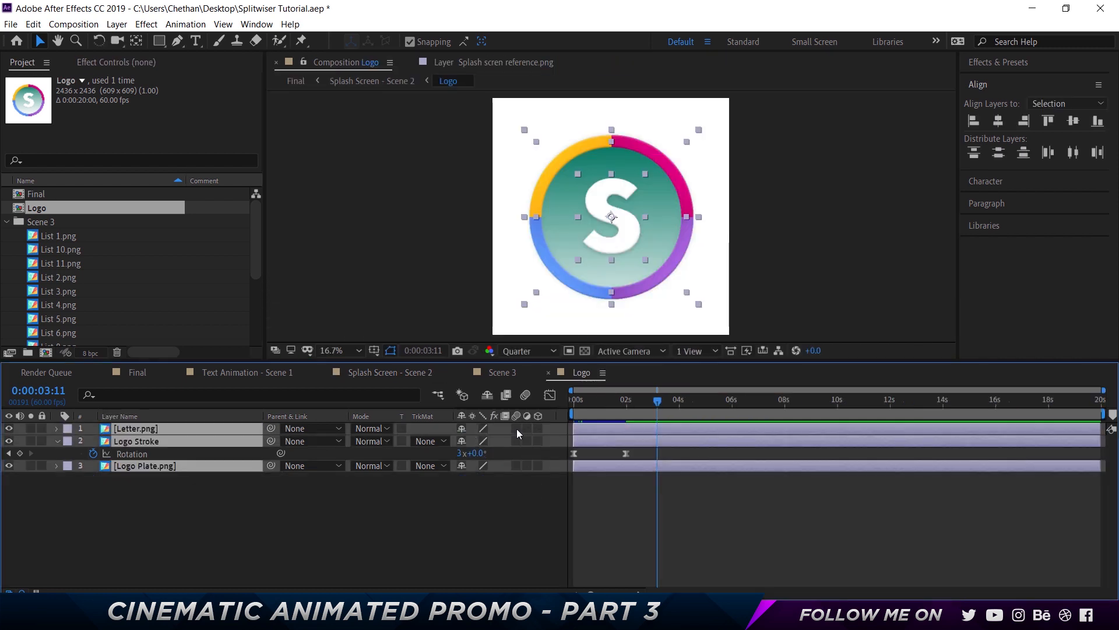
click(548, 372)
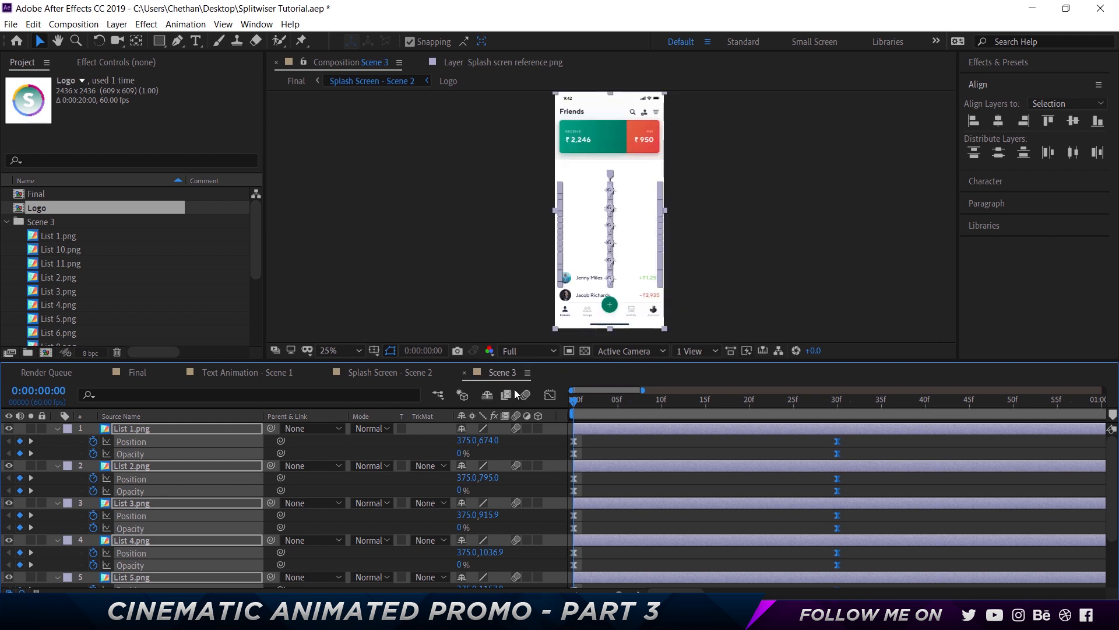
Zoom the timeline out to the full duration and preview the list animation from the start
click(624, 510)
drag(618, 593, 590, 594)
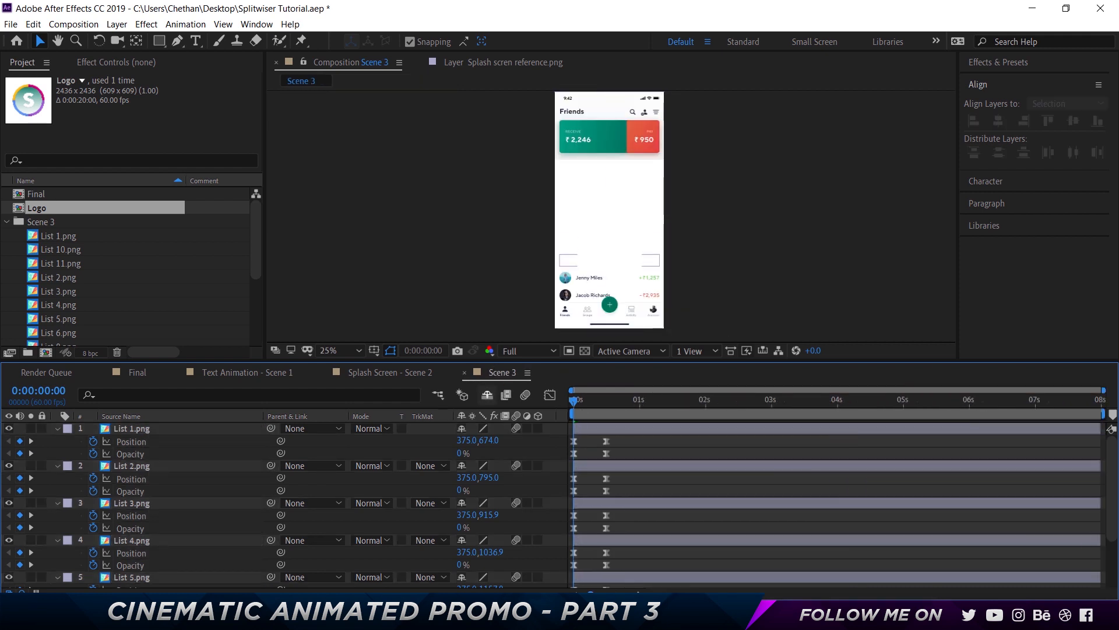
key(space)
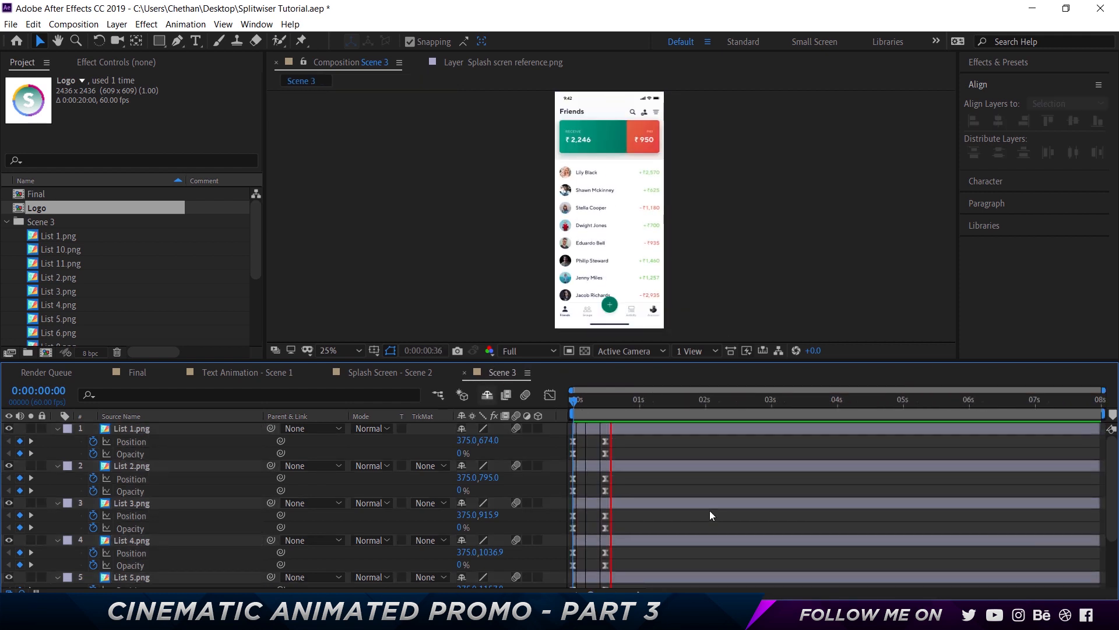
key(space)
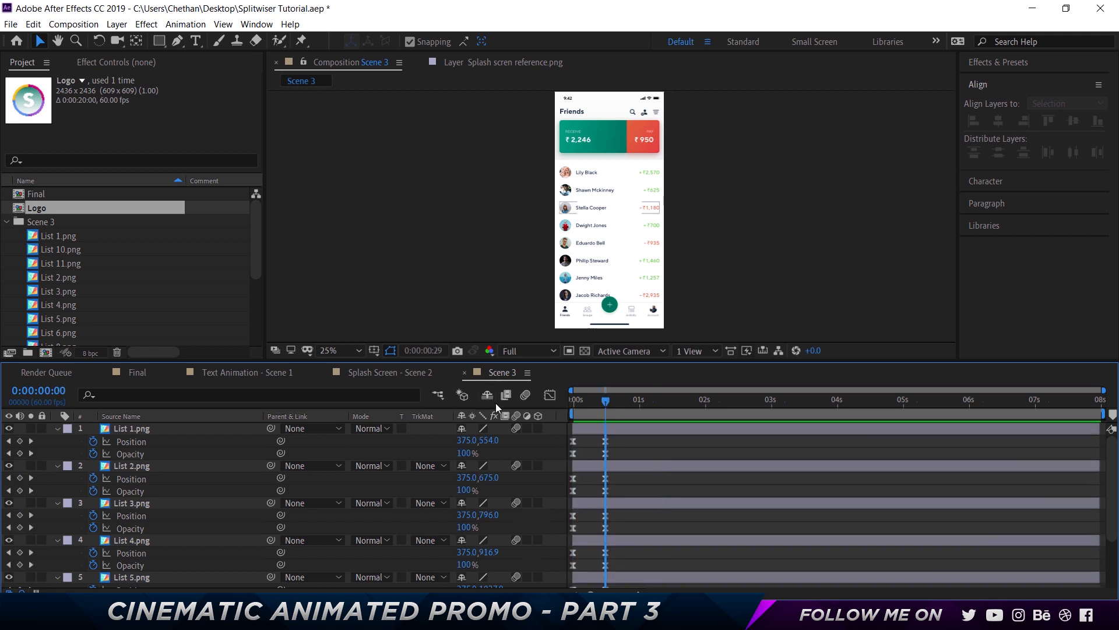
key(Home)
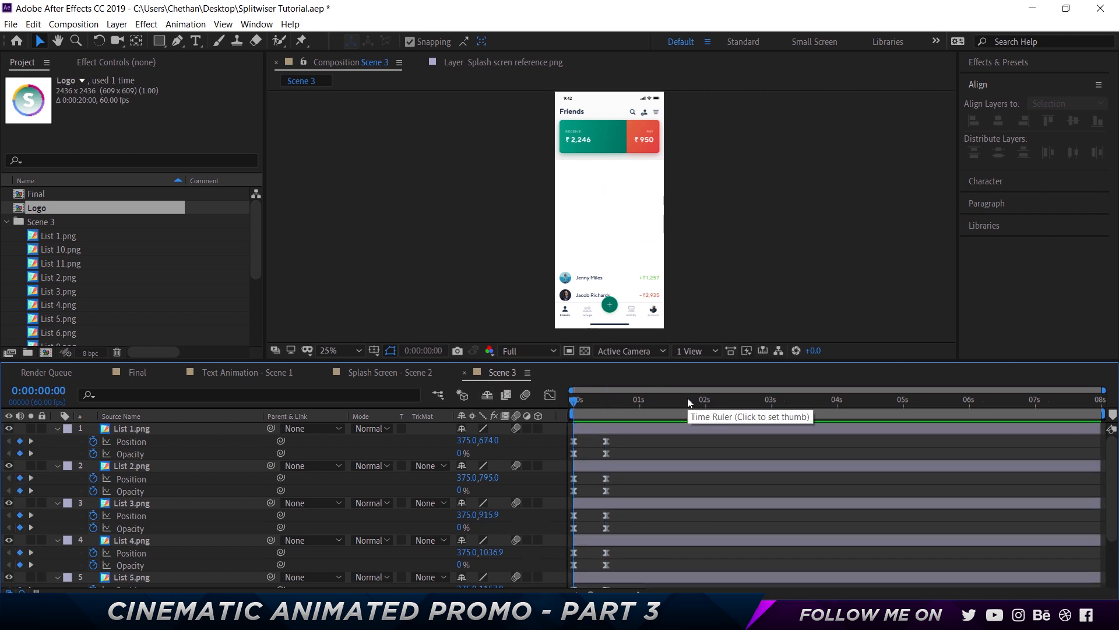
Collapse the layers' properties and offset List 2.png and List 3.png to start at 0:00:00:05 and 0:00:00:10
key(ctrl+a)
key(u)
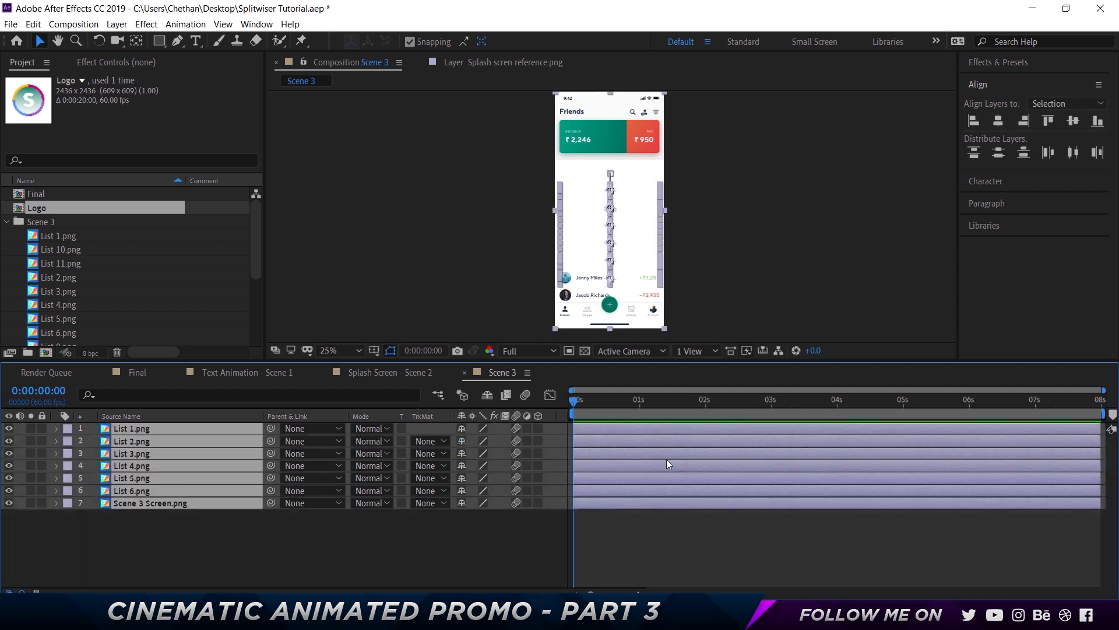
click(612, 520)
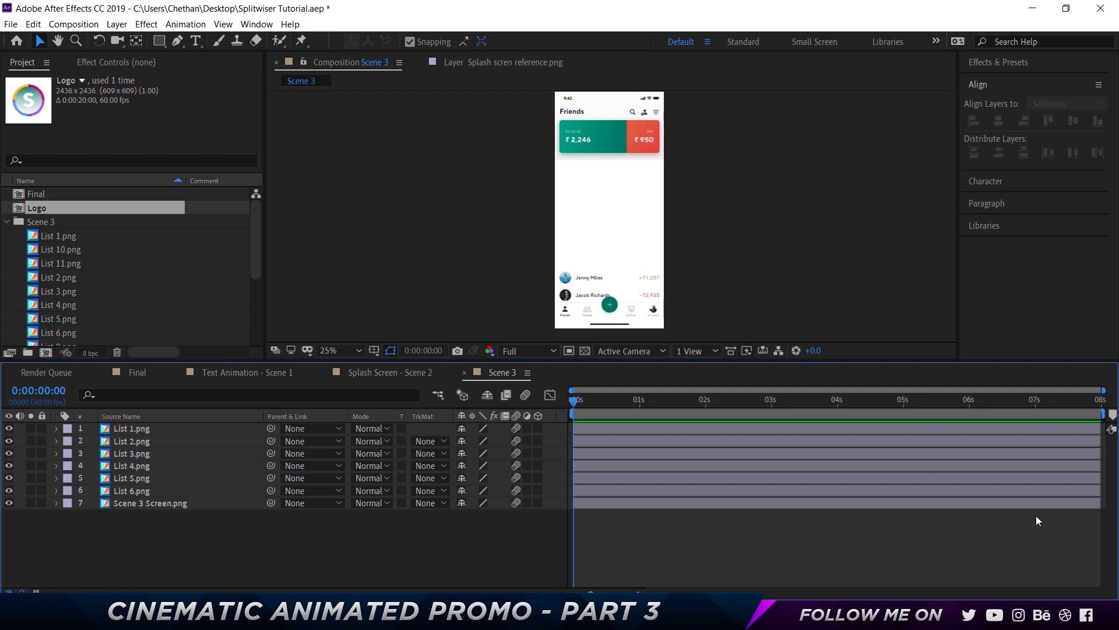
key(Page_Down)
key(Page_Down)
key(Page_Down)
key(Page_Down)
key(Page_Down)
click(617, 441)
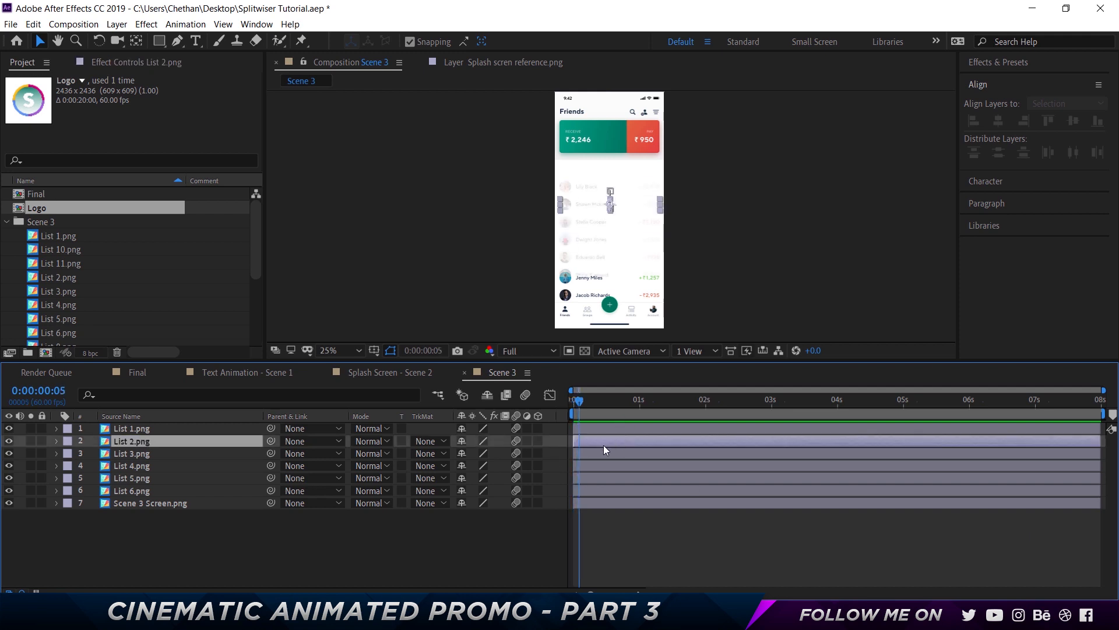
key(bracketleft)
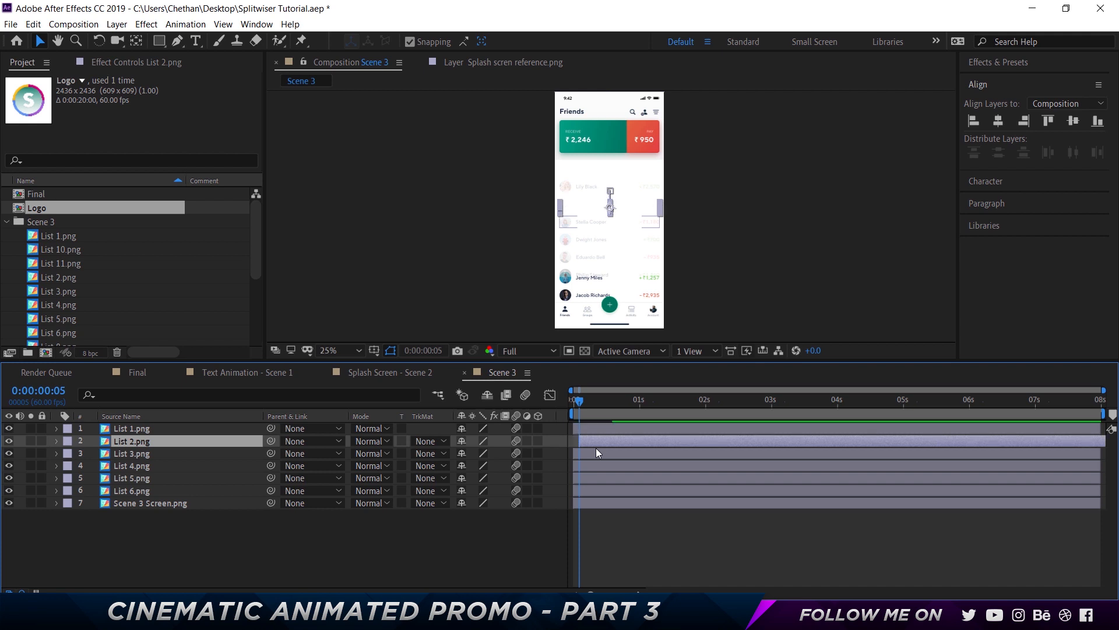
key(Page_Down)
key(Page_Down)
key(Page_Down)
key(Page_Down)
key(Page_Down)
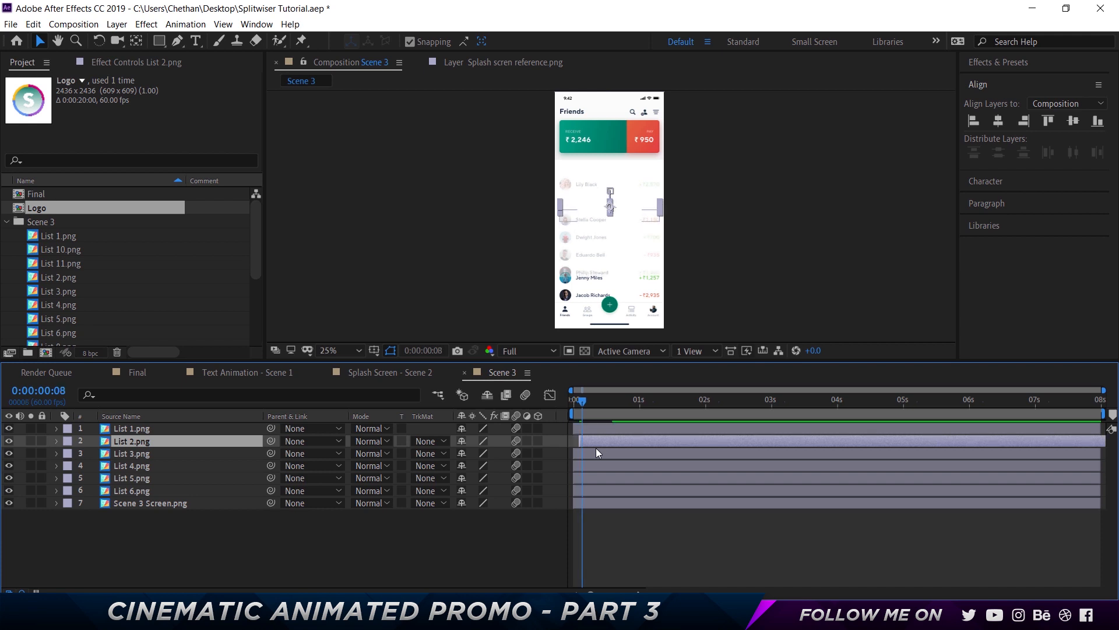
click(603, 455)
key(bracketleft)
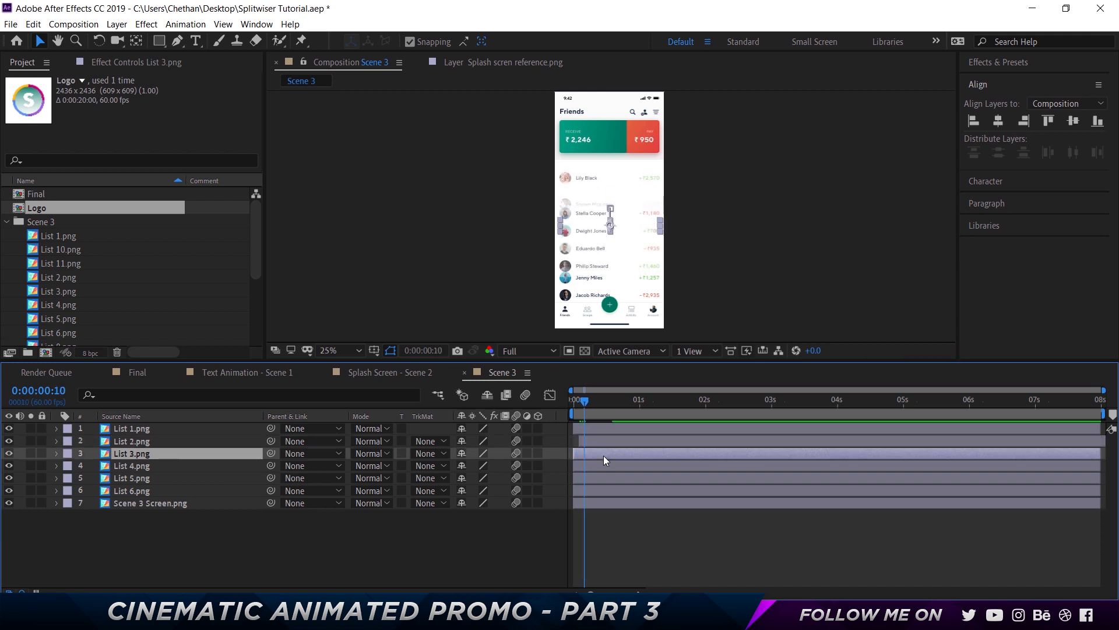
Continue the stagger, starting List 4.png, List 5.png and List 6.png progressively later, with List 6.png at 0:00:00:25
key(Page_Down)
key(Page_Down)
key(Page_Down)
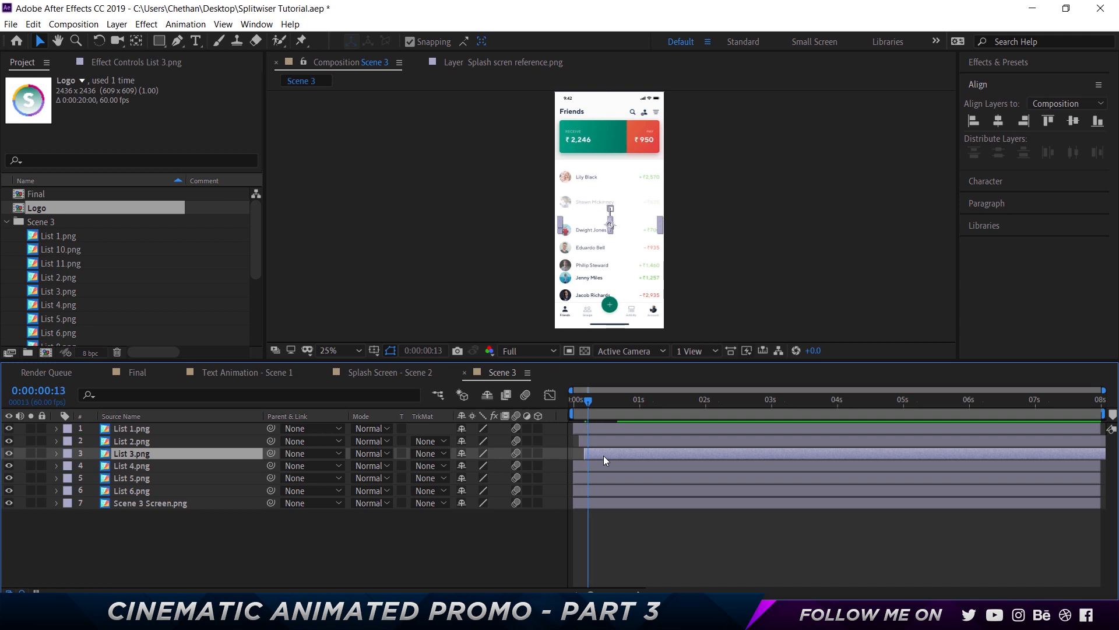
key(Page_Down)
key(Page_Down)
click(606, 465)
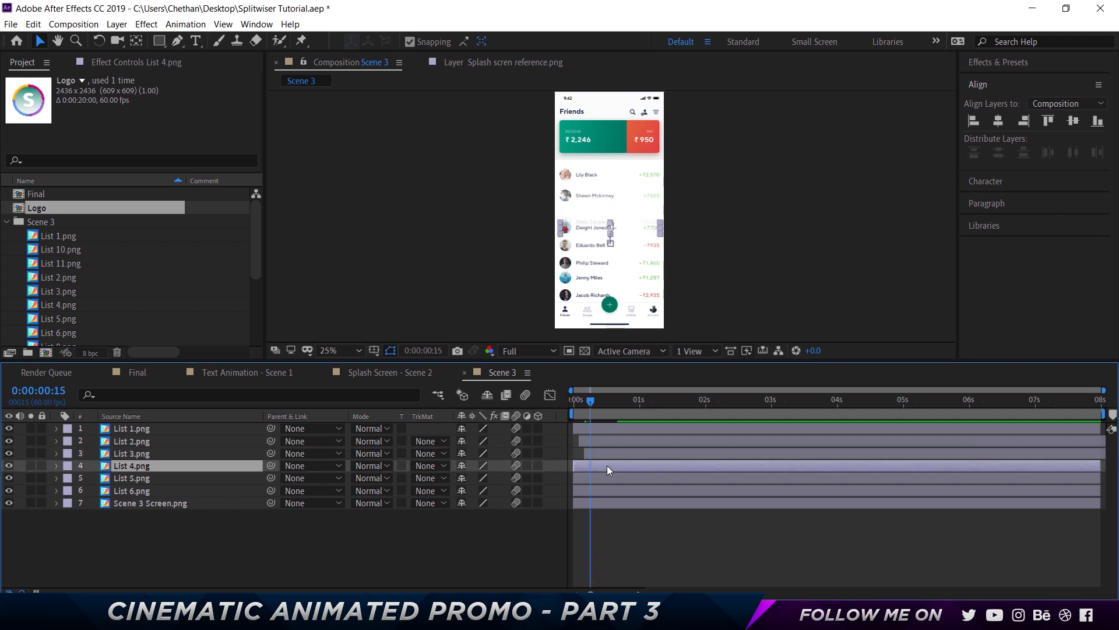
key(Page_Down)
key(Page_Down)
key(bracketleft)
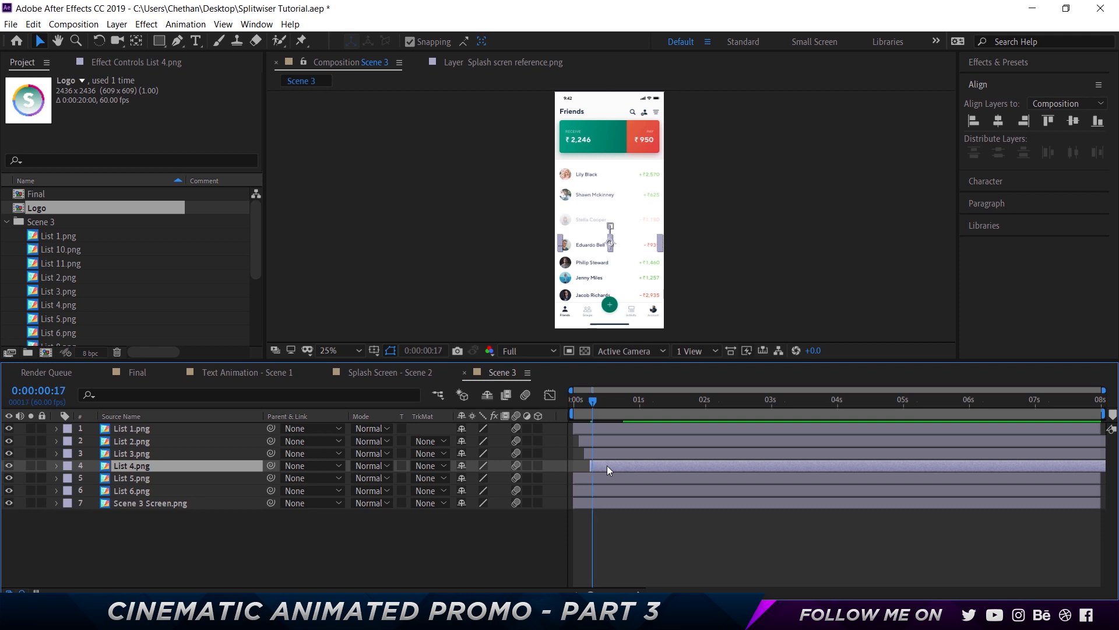
key(Page_Down)
key(Page_Down)
key(Page_Down)
click(617, 477)
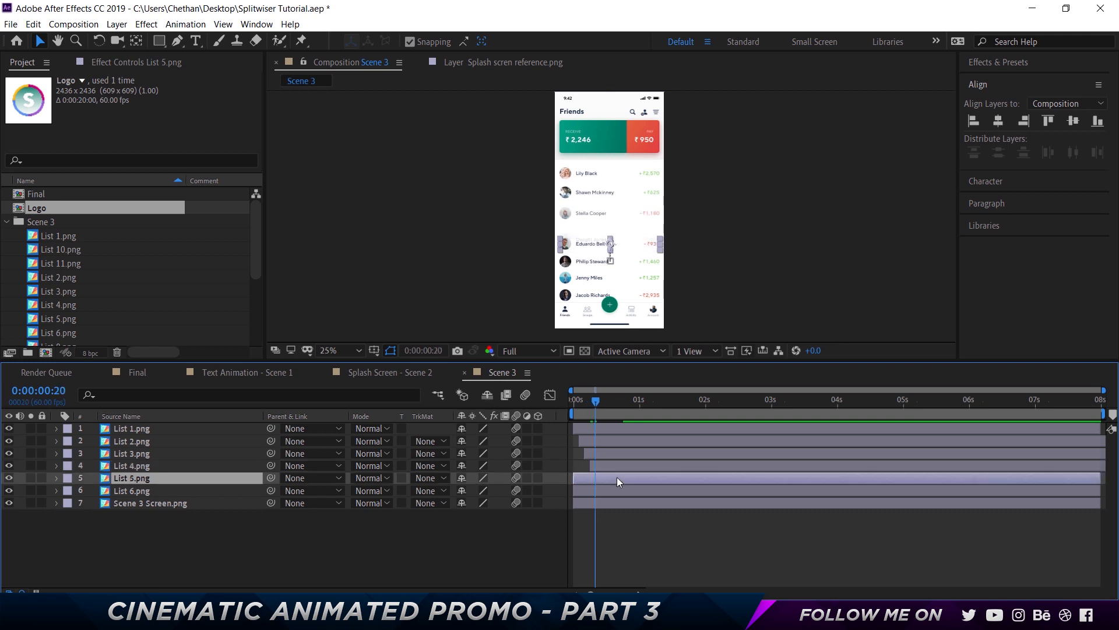
key(bracketleft)
key(Page_Down)
key(Page_Down)
key(Page_Down)
key(Page_Down)
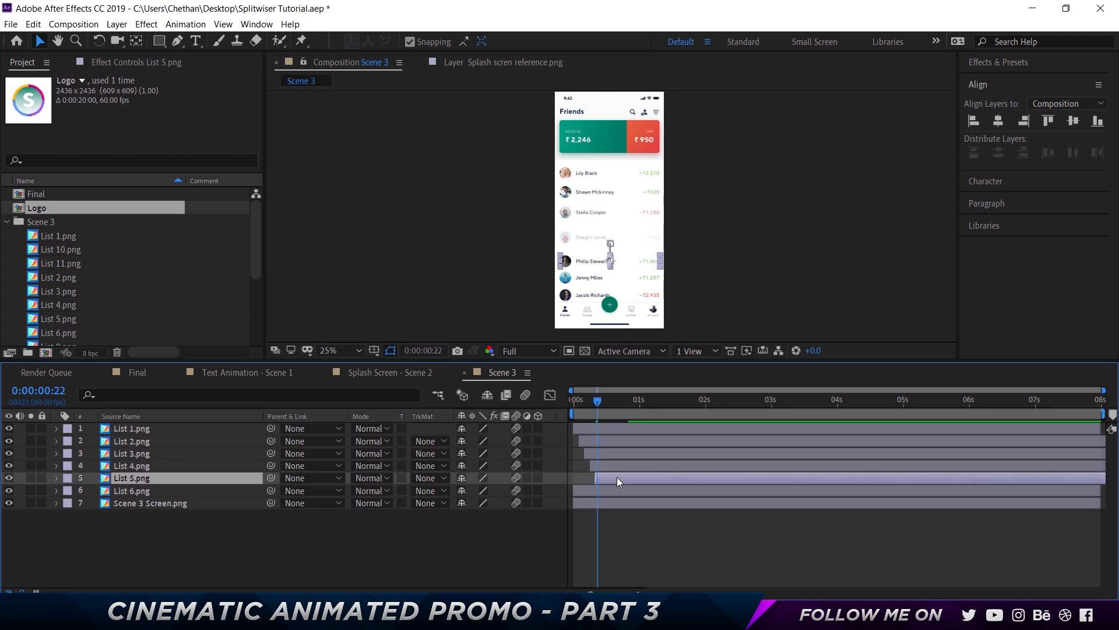
key(Page_Down)
click(620, 488)
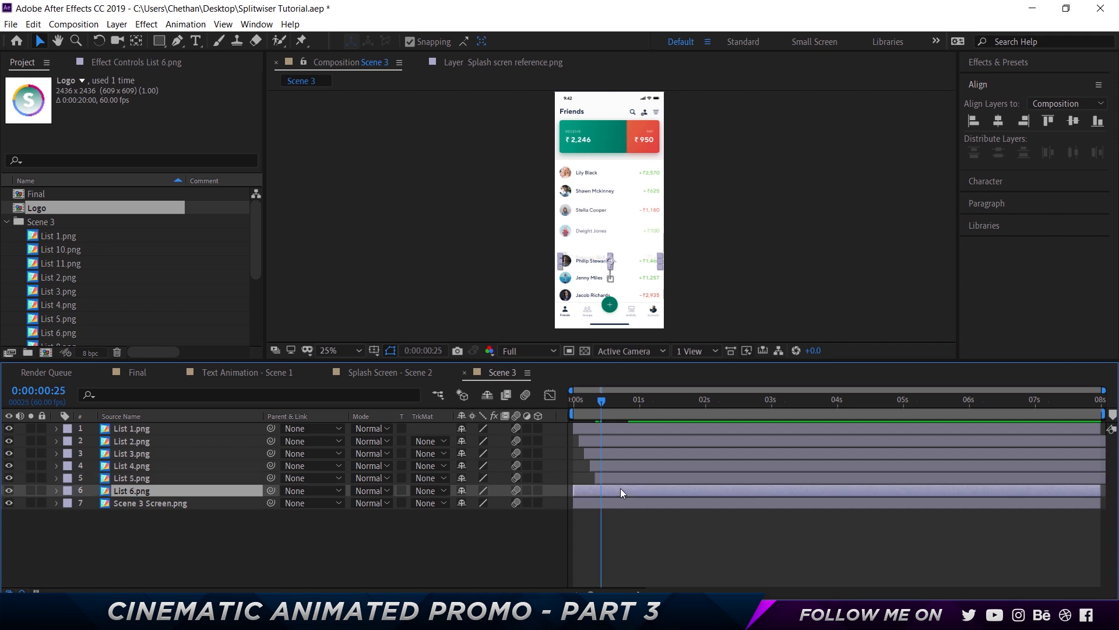
key(bracketleft)
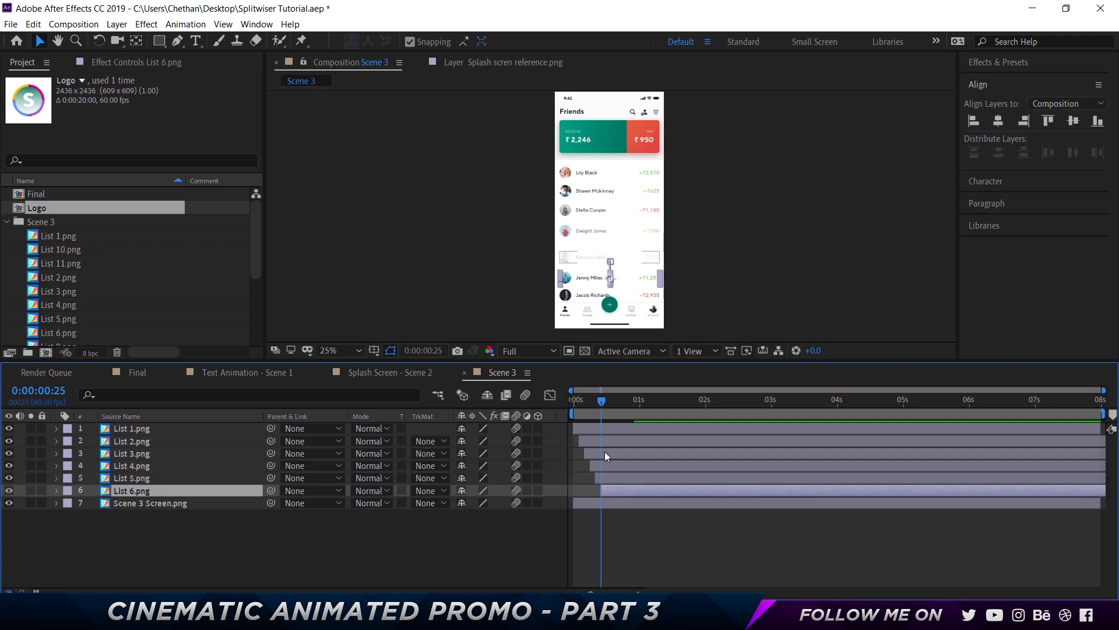
Preview the staggered list animation from the beginning of the composition
click(571, 403)
click(697, 543)
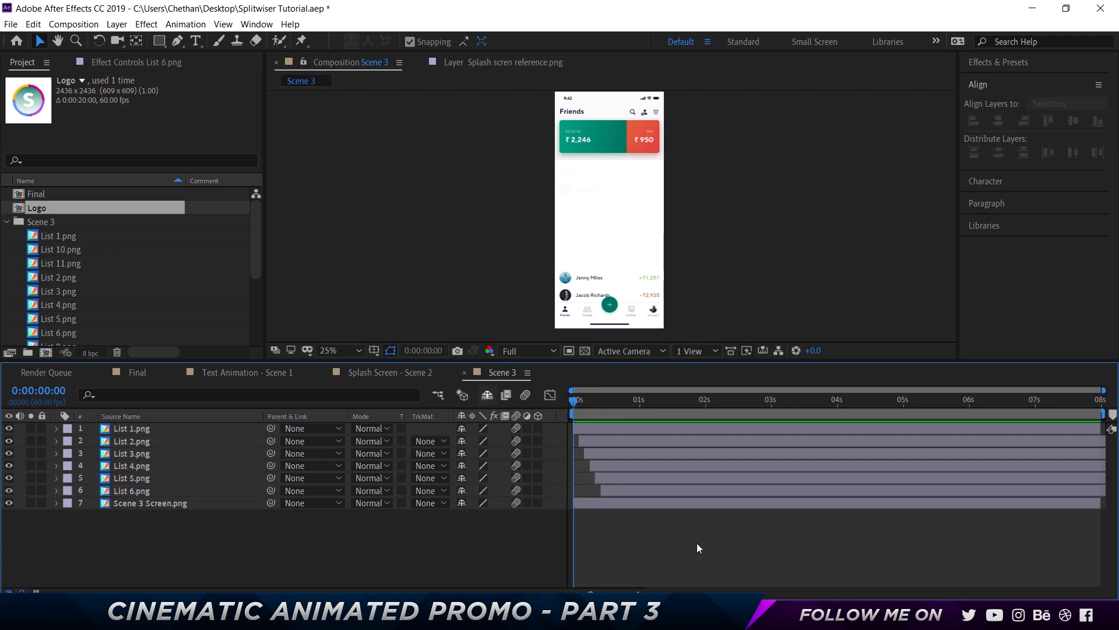
key(space)
key(space)
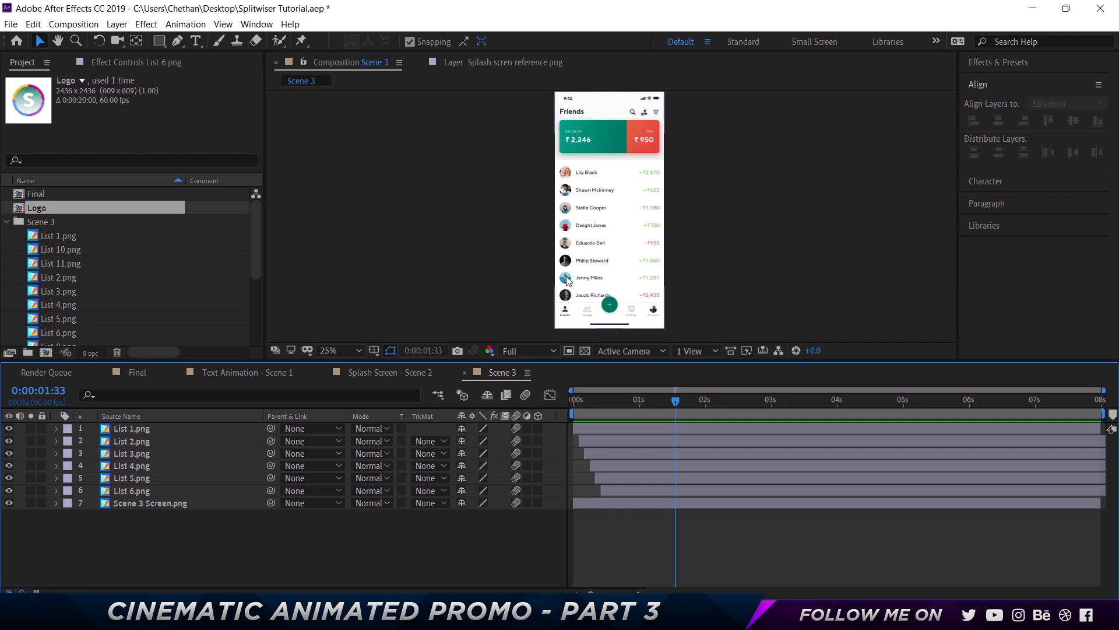
drag(588, 398, 556, 398)
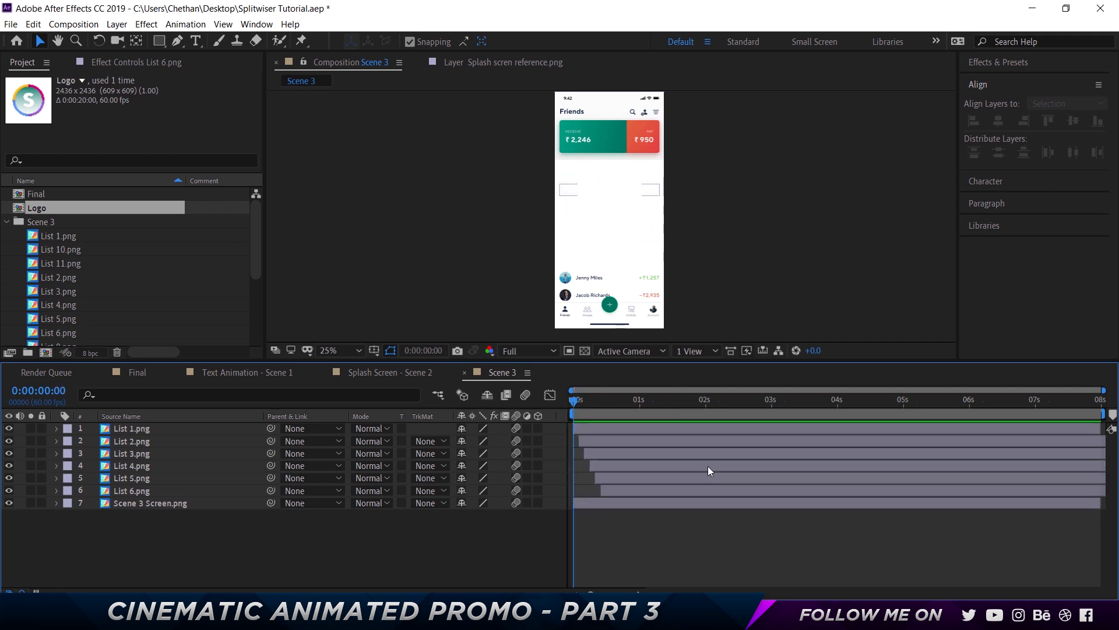
key(space)
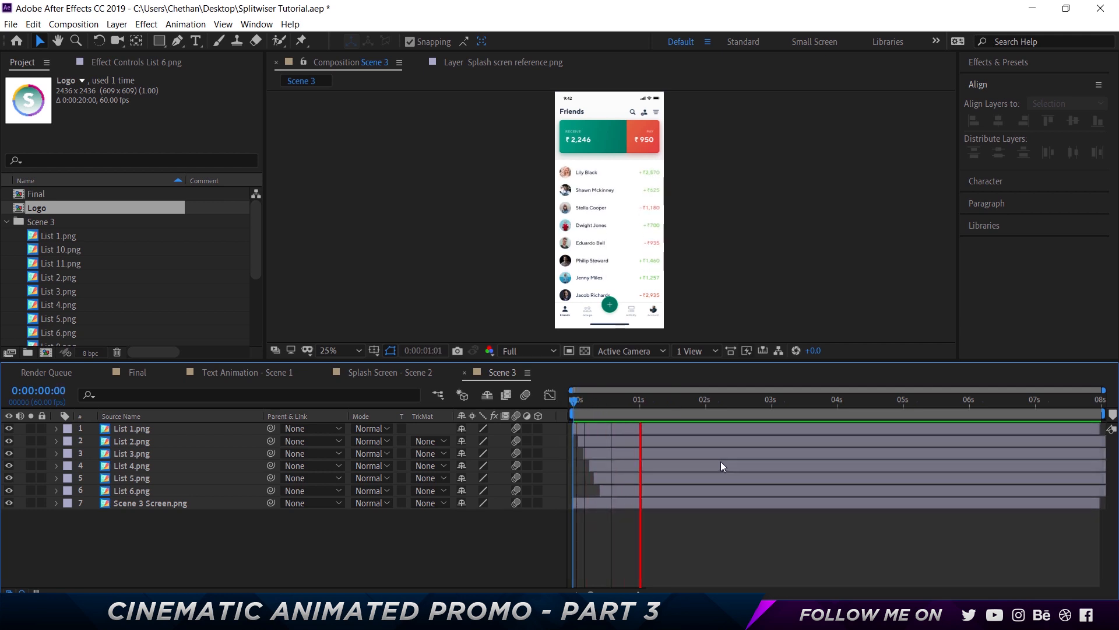
key(space)
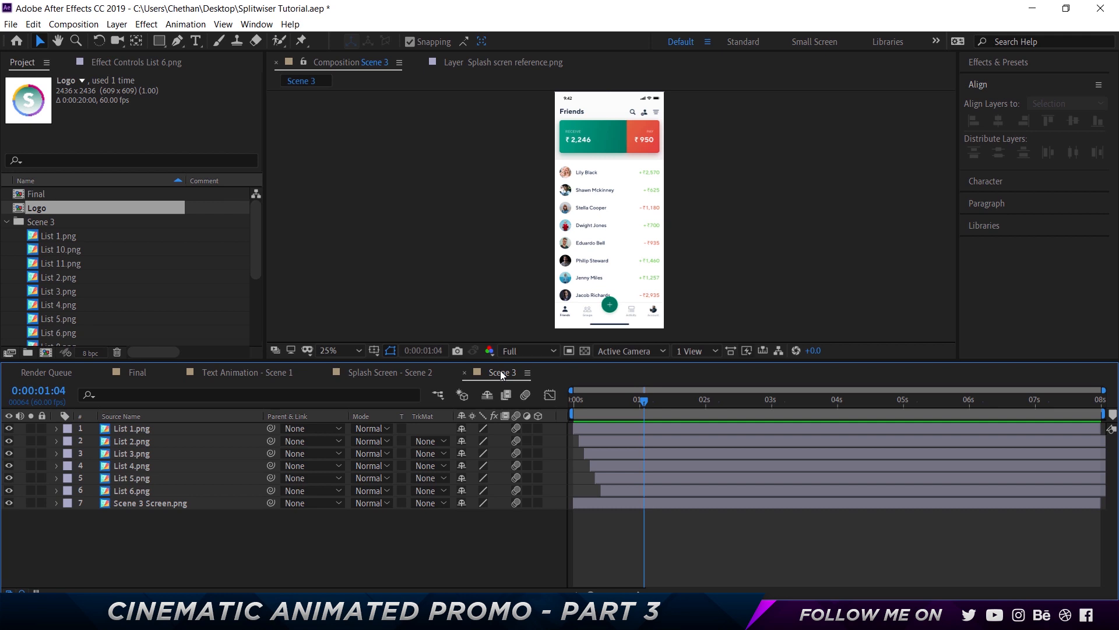
Gather Scene 2 screen.png and the Tile images into a new project folder named Scene 4 and open it
click(6, 222)
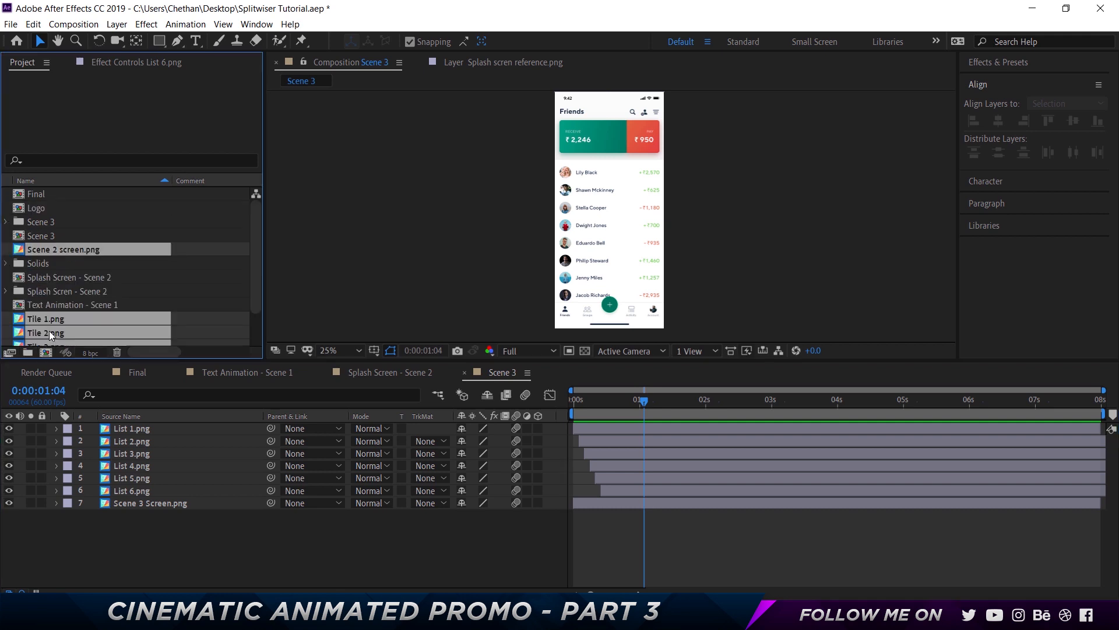
drag(49, 330, 26, 352)
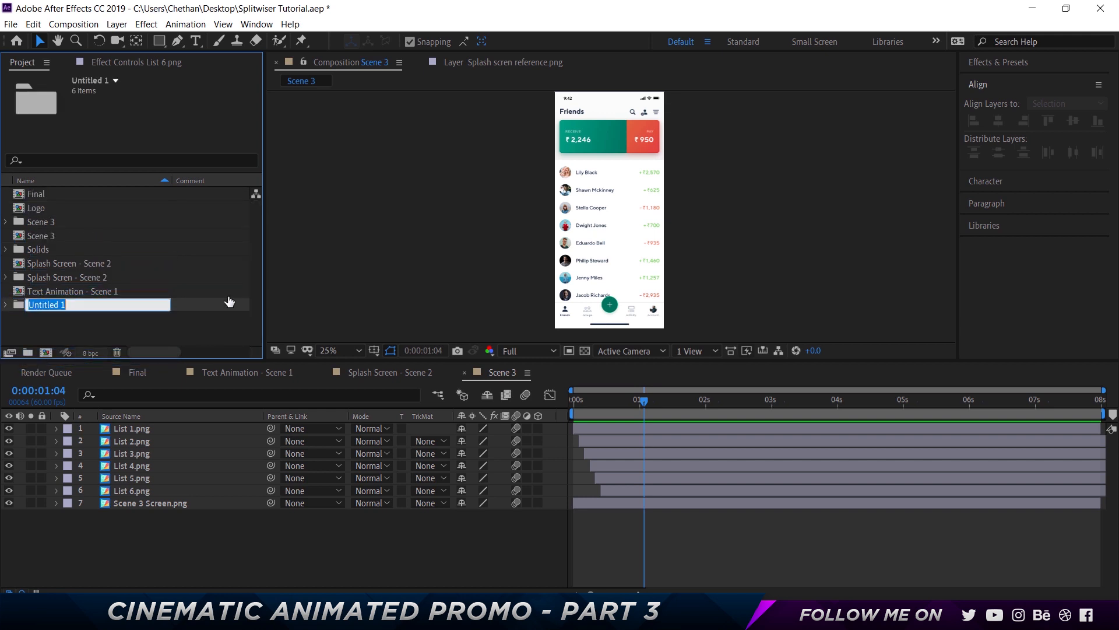
text(Scene 4)
key(Return)
click(6, 248)
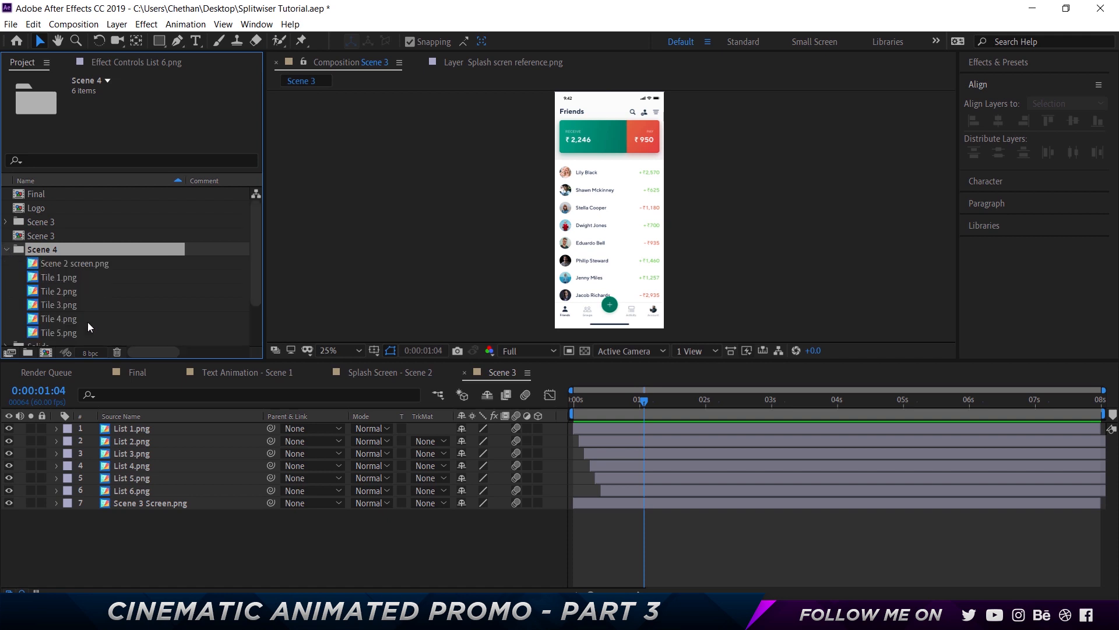
click(62, 264)
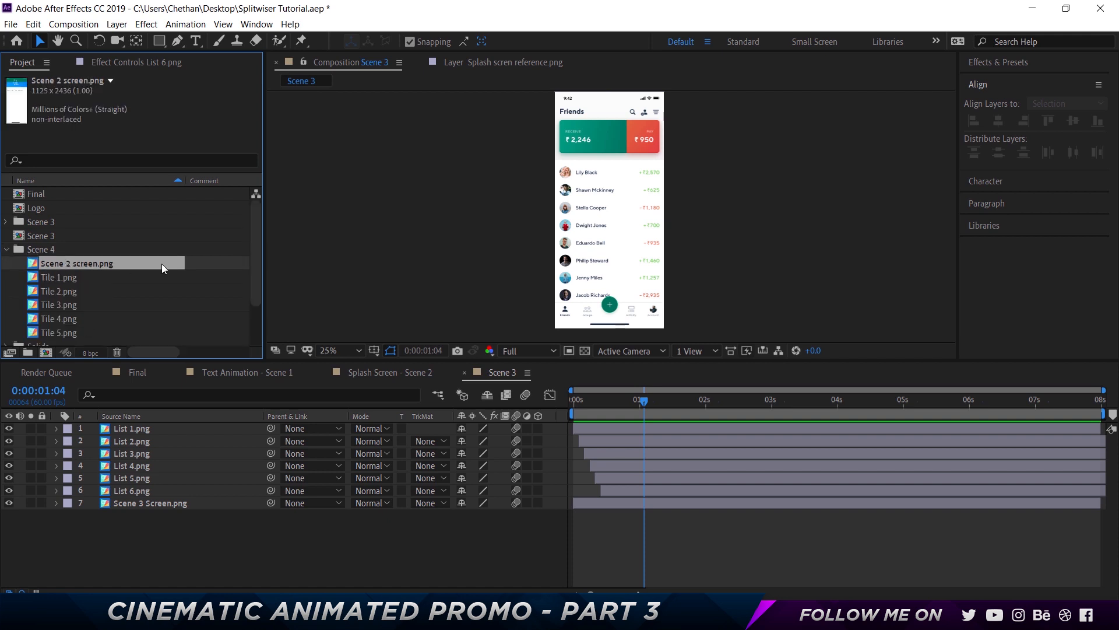
Rename the Scene 2 screen.png footage as Scene 4 screen.png
key(Return)
click(90, 258)
key(BackSpace)
text(4)
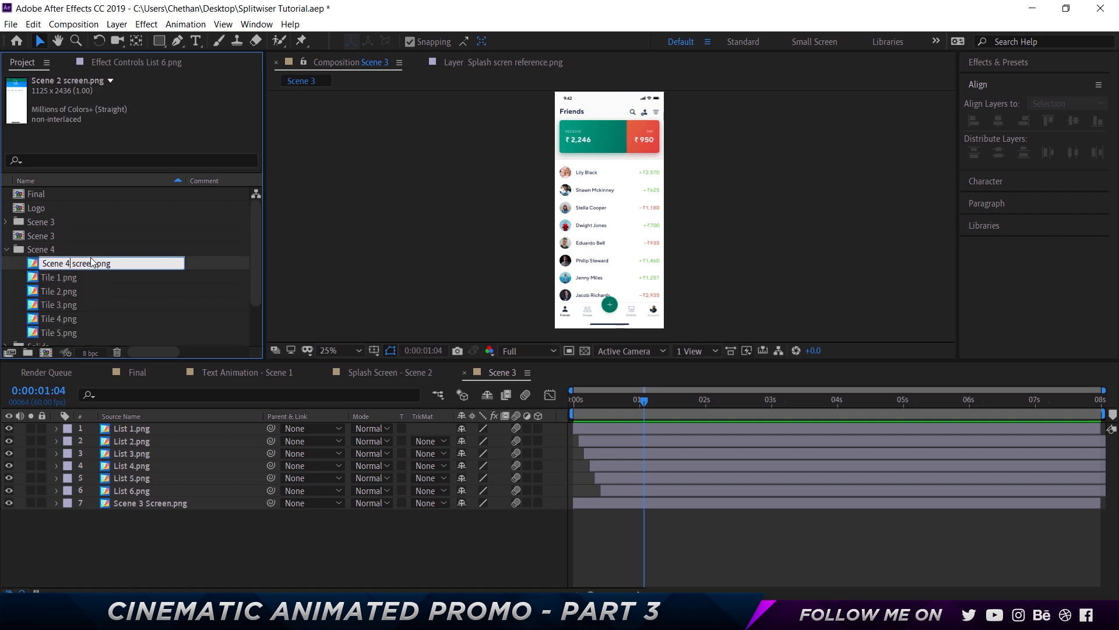
key(Return)
Create a new composition from Scene 4 screen.png and rename the composition Scene 4
drag(50, 358, 46, 352)
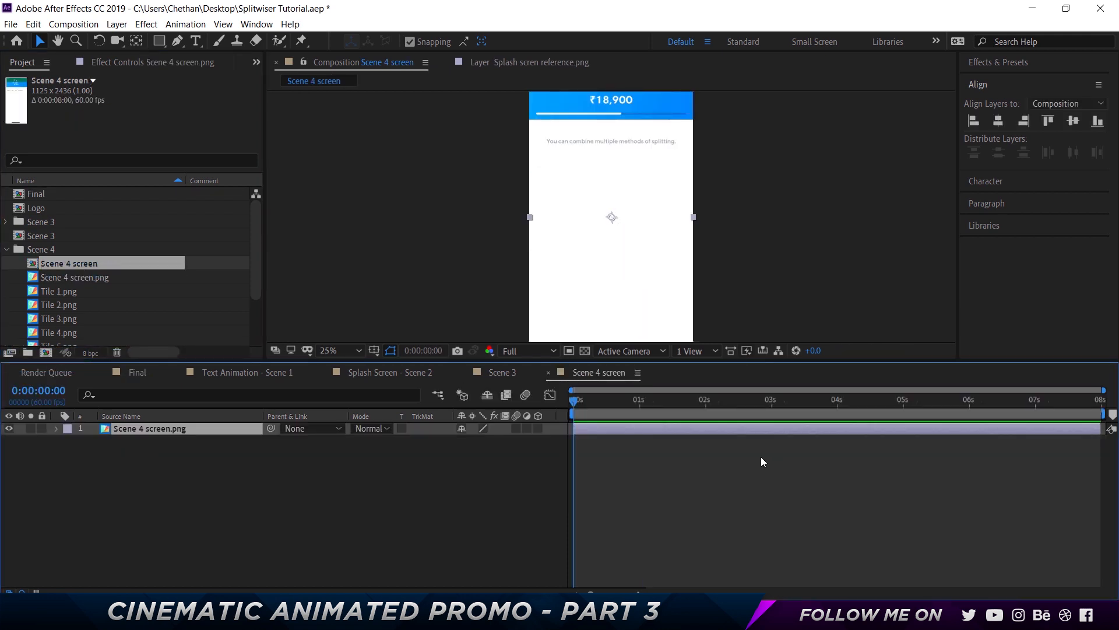
click(88, 265)
key(Return)
key(Right)
key(BackSpace)
key(BackSpace)
key(BackSpace)
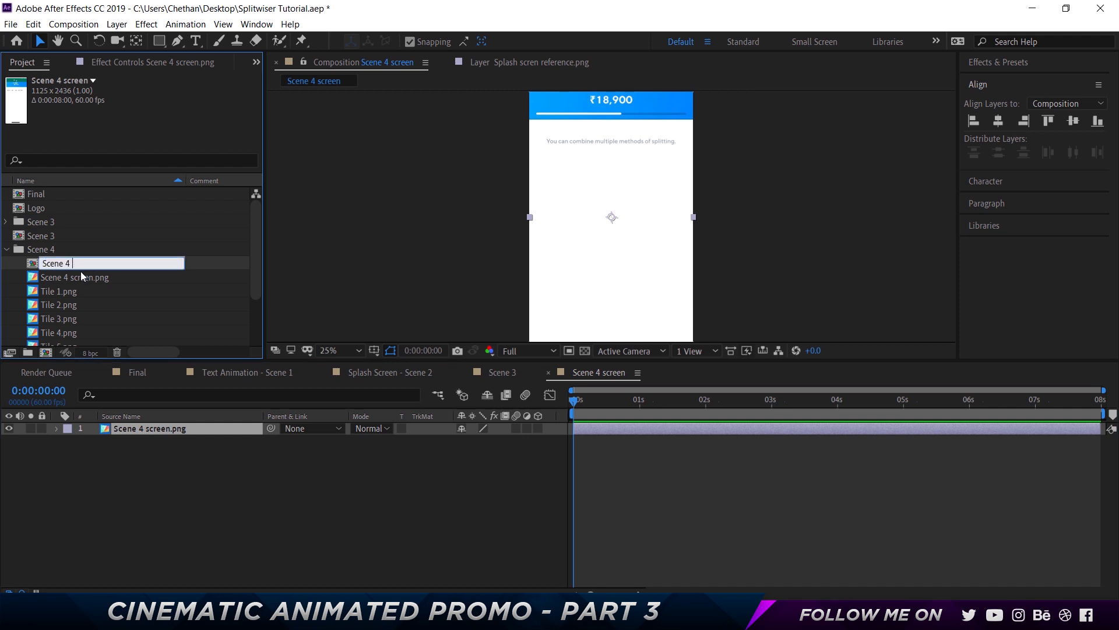
key(Return)
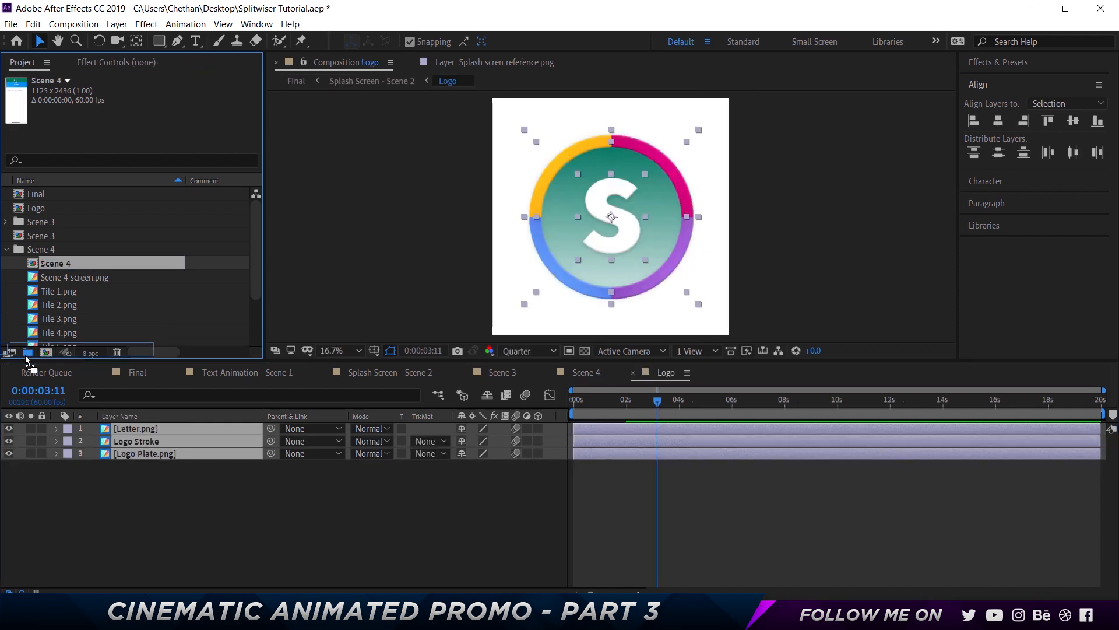
Return to the Scene 4 composition and add Tile 1.png through Tile 5.png to it as layers
drag(30, 366, 15, 251)
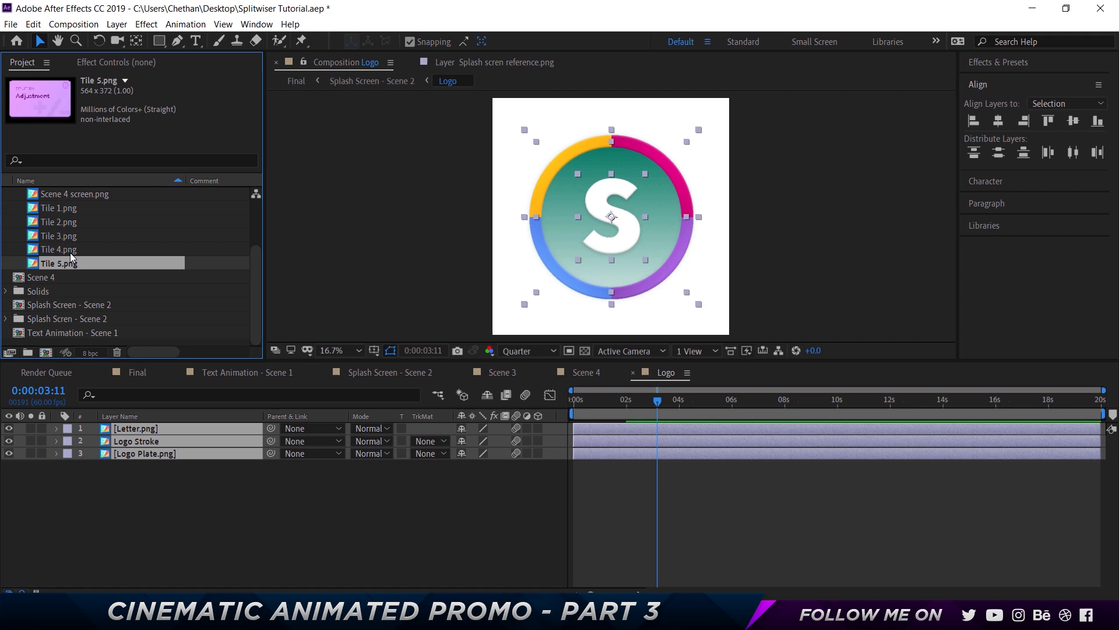
click(67, 249)
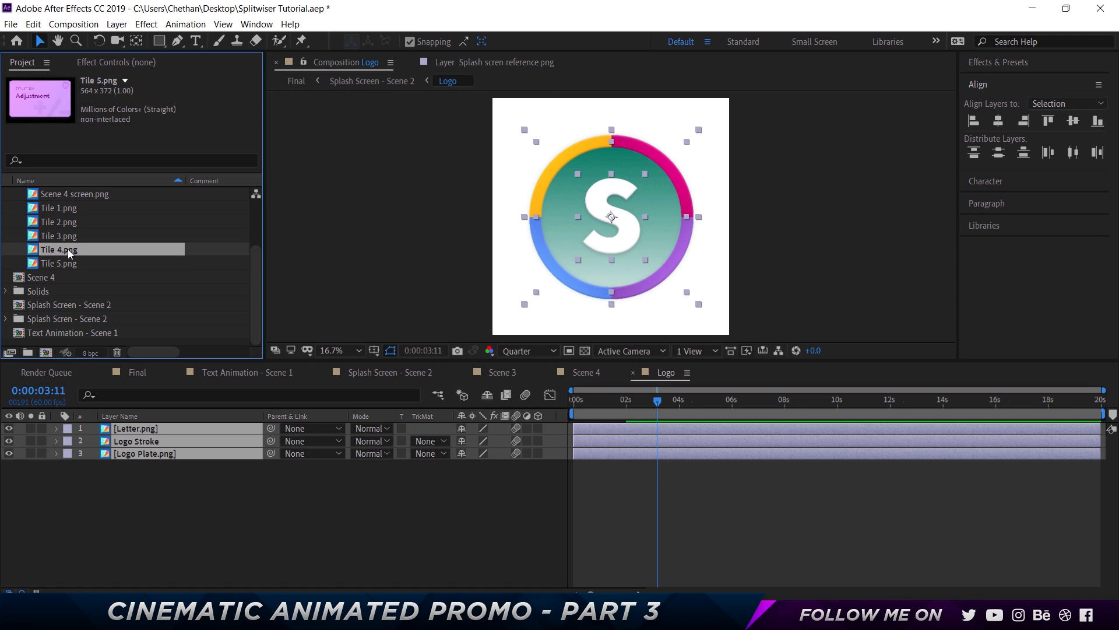
click(250, 473)
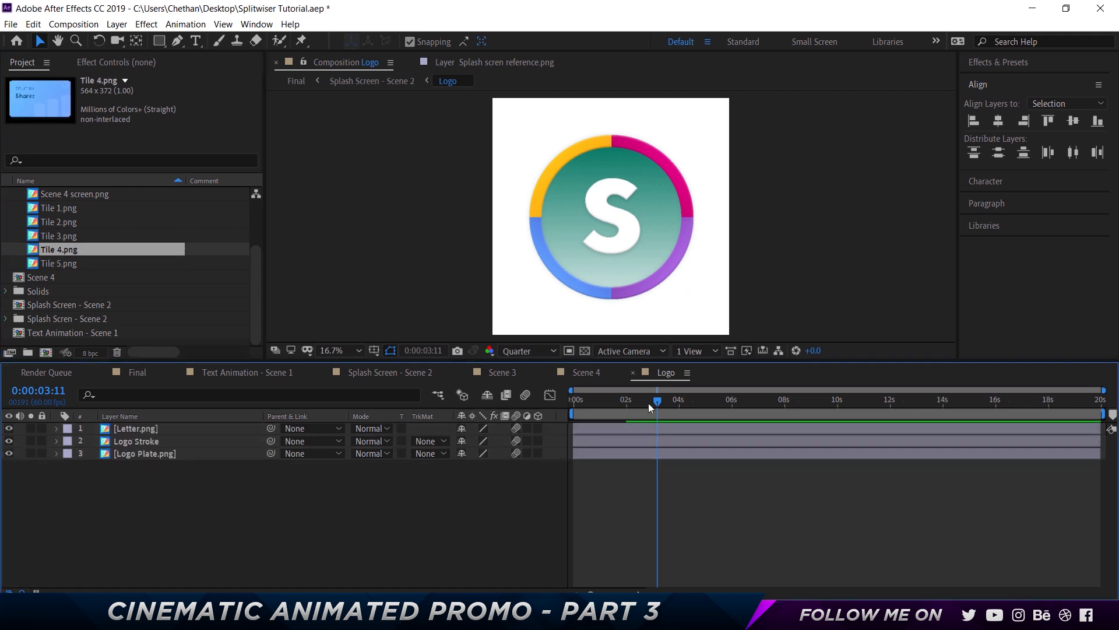
click(586, 373)
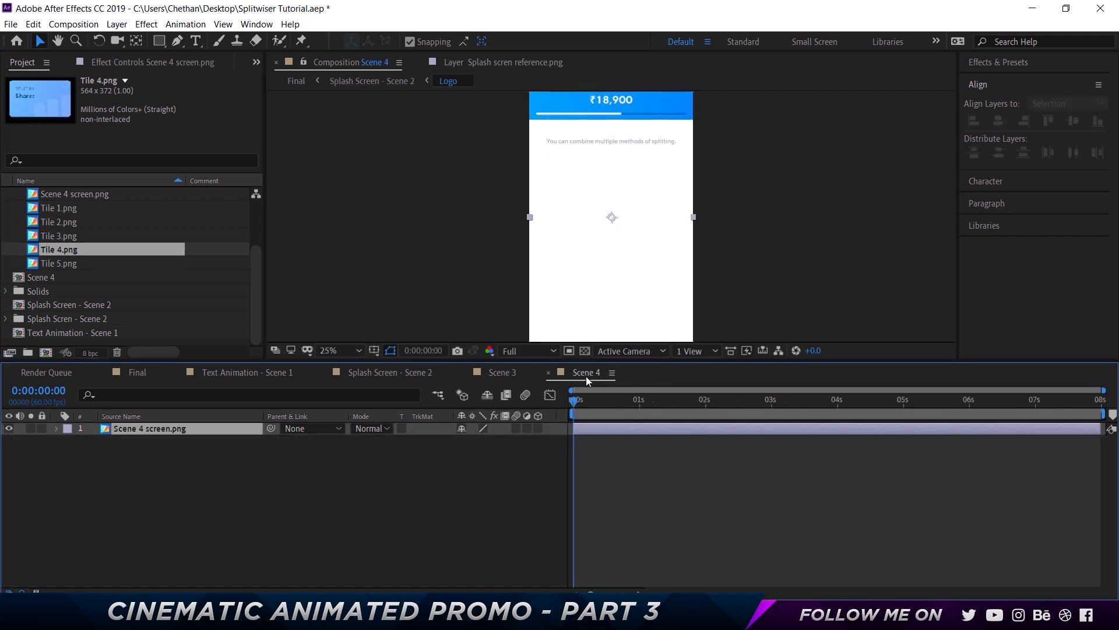
click(64, 208)
shift+click(72, 260)
drag(71, 260, 148, 427)
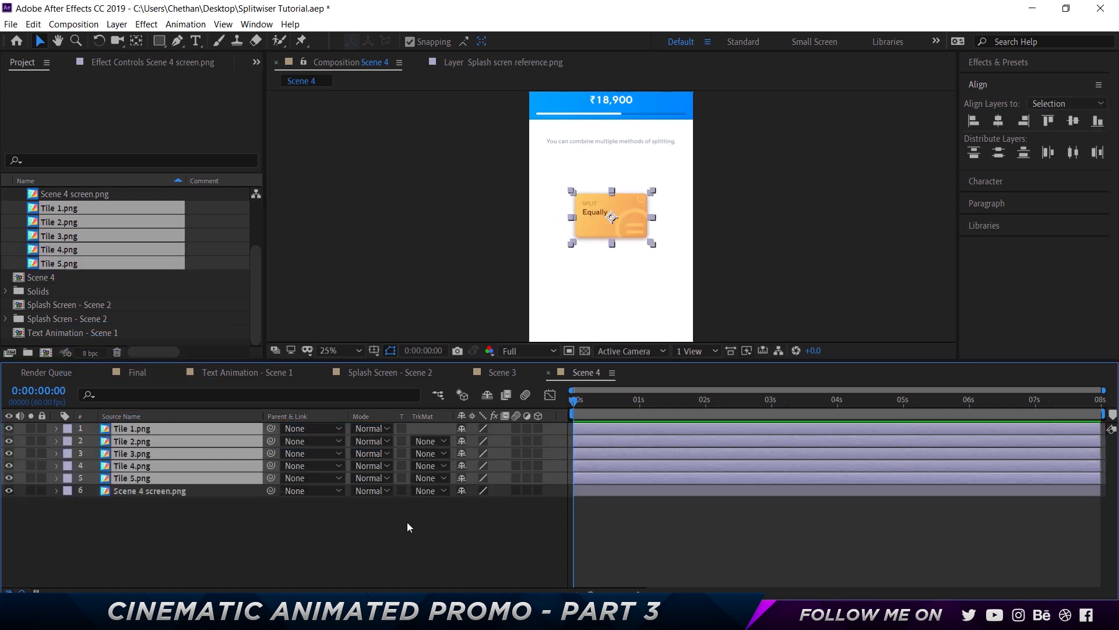
Nudge the Tile 1, Tile 3 and Tile 5 layers to the left to start a left column
click(149, 428)
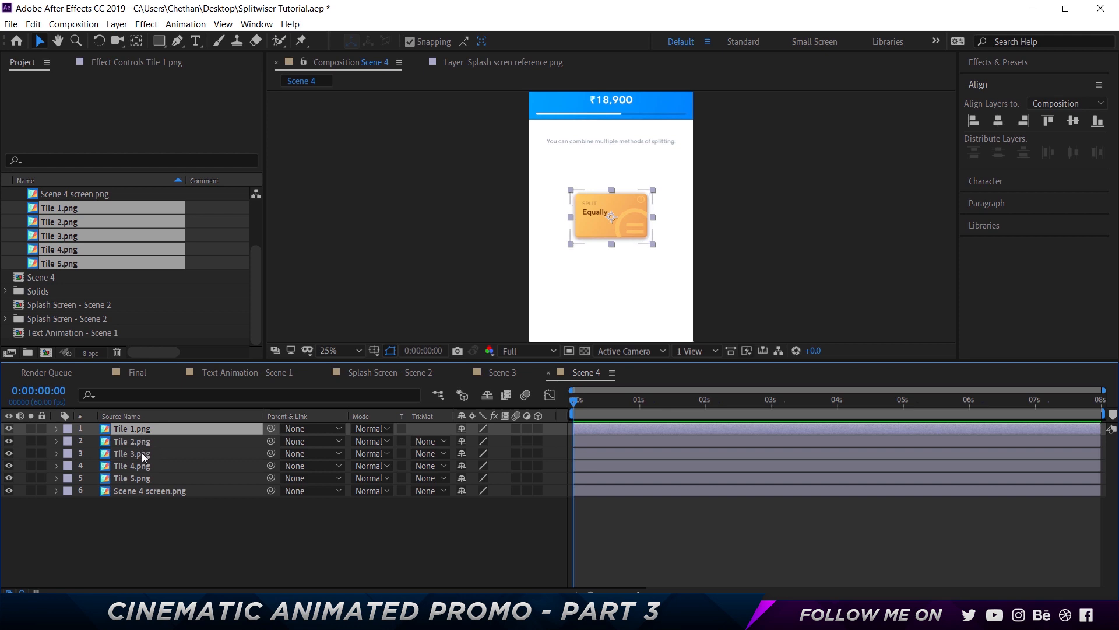
ctrl+click(142, 453)
ctrl+click(148, 479)
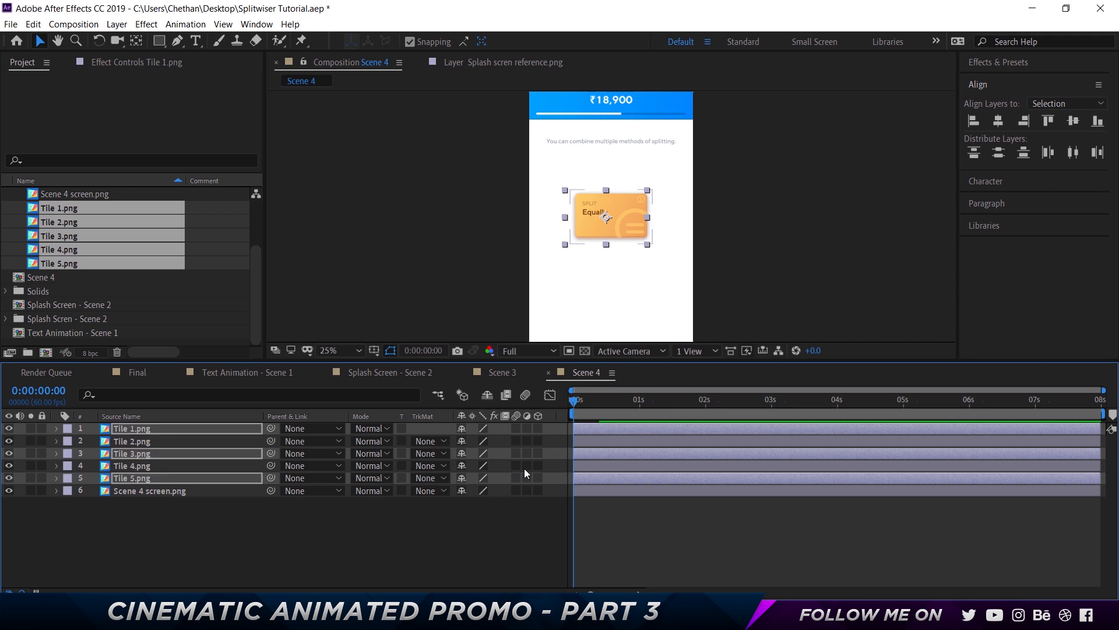
key(shift+Left)
key(shift+Left)
key(shift+Left)
key(shift+Left)
key(shift+Left)
key(shift+Right)
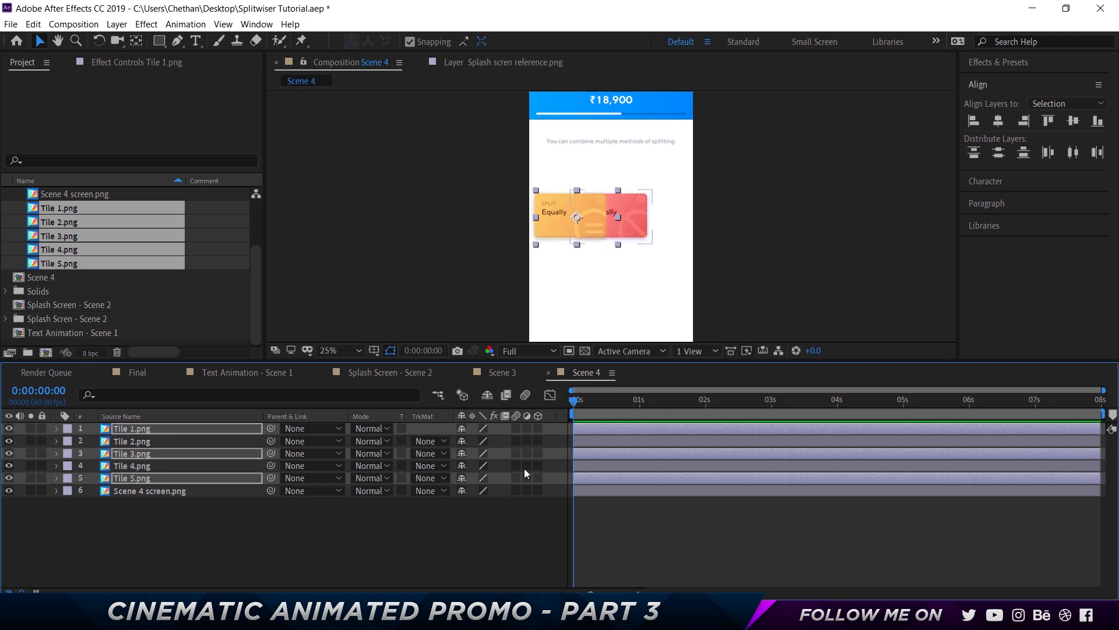
Nudge the Tile 2 and Tile 4 layers to the right to form a right column
click(151, 443)
ctrl+click(166, 465)
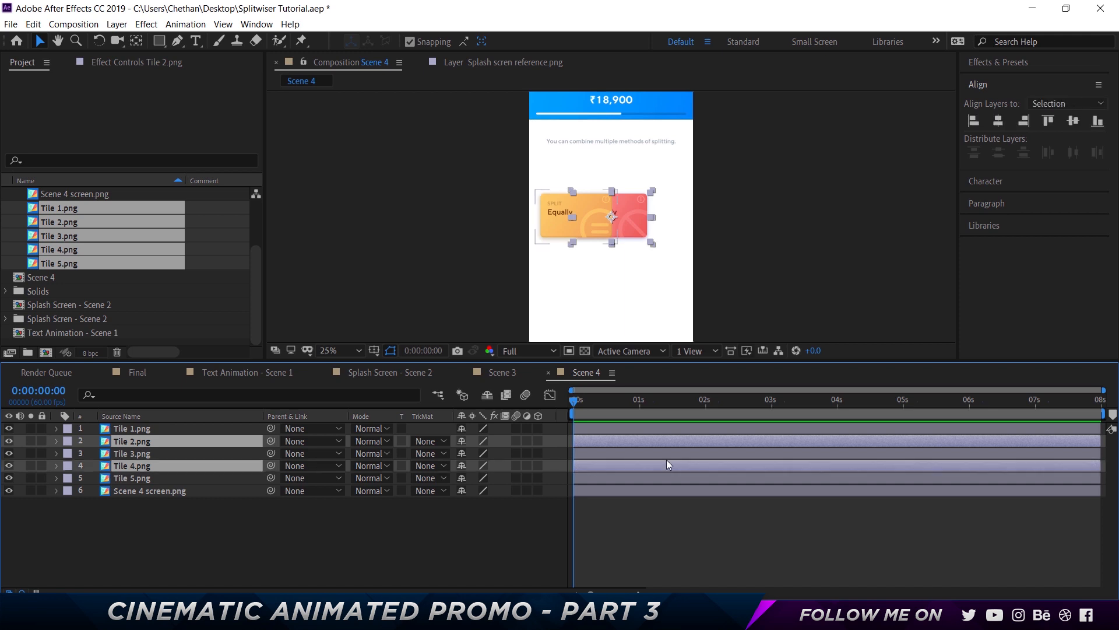
key(shift+Right)
key(shift+Right)
key(shift+Right)
key(shift+Right)
key(shift+Right)
key(shift+Right)
key(shift+Right)
key(shift+Right)
key(shift+Right)
key(shift+Right)
key(shift+Right)
key(shift+Right)
key(shift+Right)
key(shift+Right)
key(shift+Right)
key(shift+Right)
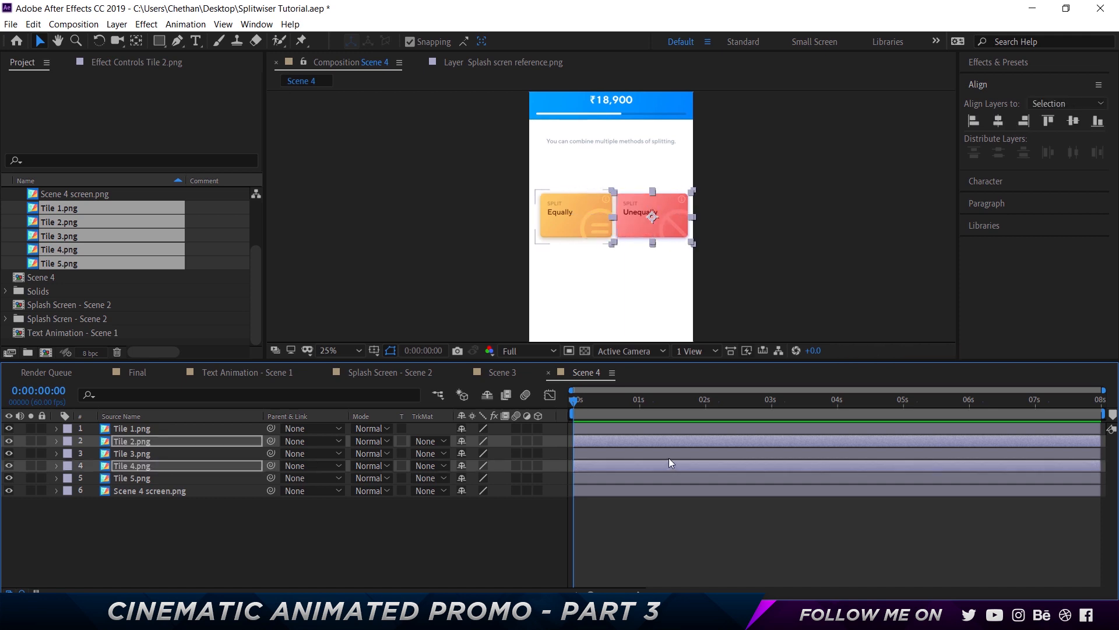
click(210, 528)
Nudge all five tile layers slightly to the left together
click(147, 475)
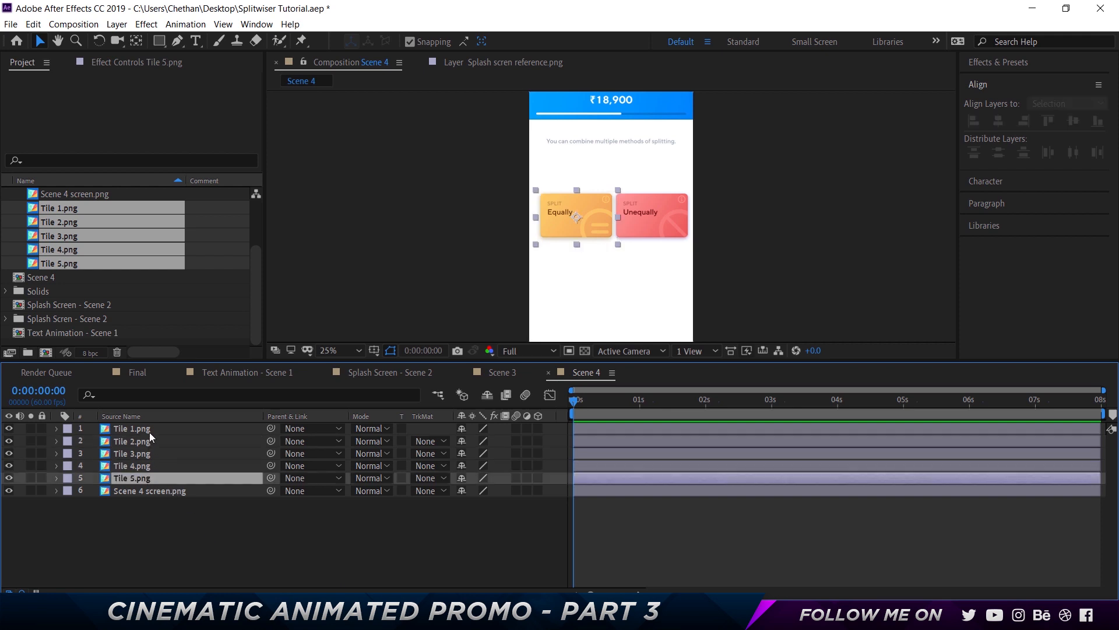
shift+click(149, 429)
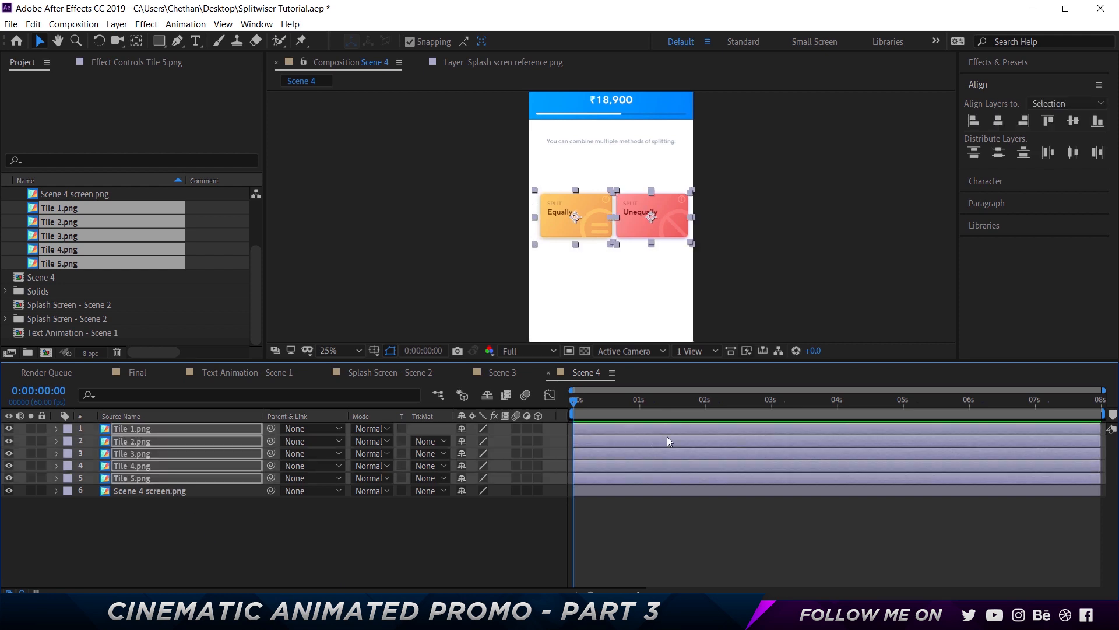
key(Left)
key(Left)
key(Left)
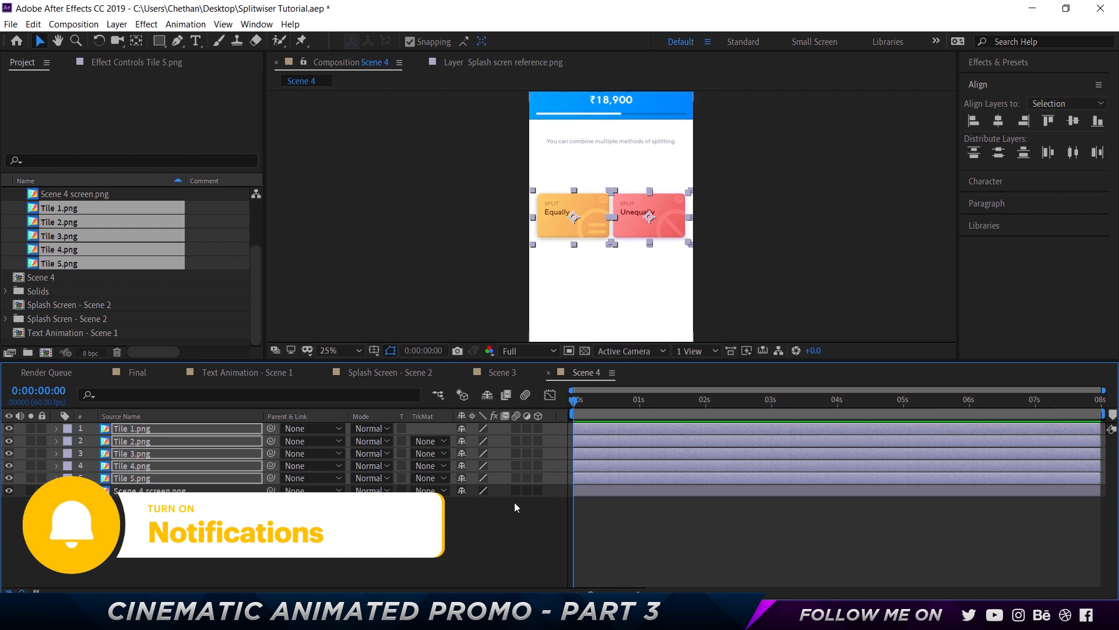
click(514, 502)
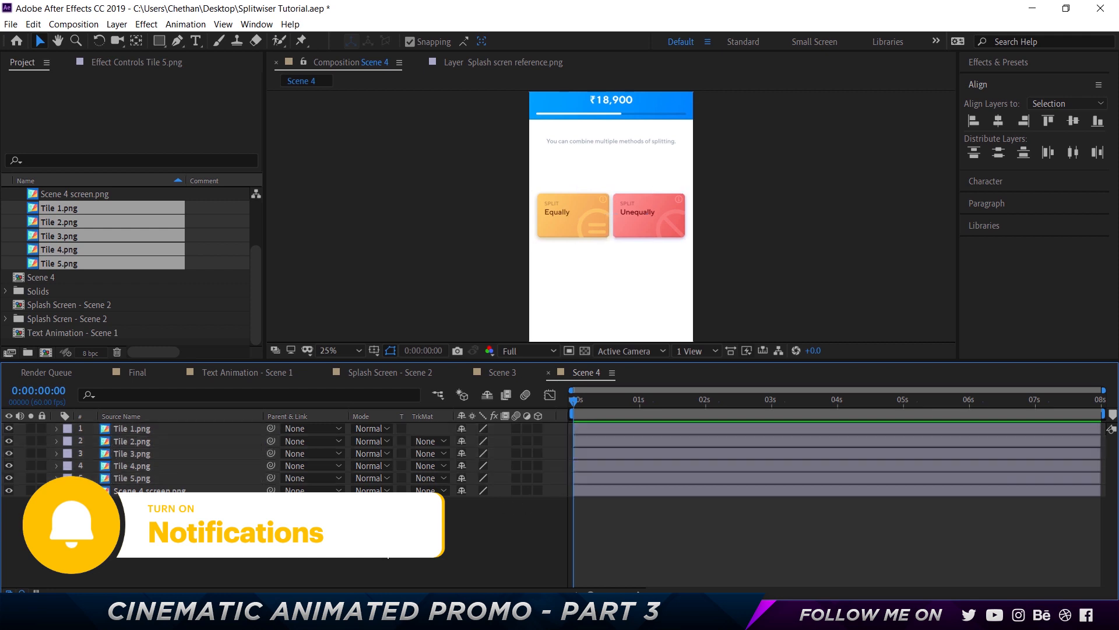
Fine-tune the left column by nudging Tile 1, Tile 3 and Tile 5 slightly further left
click(162, 429)
key(shift+Left)
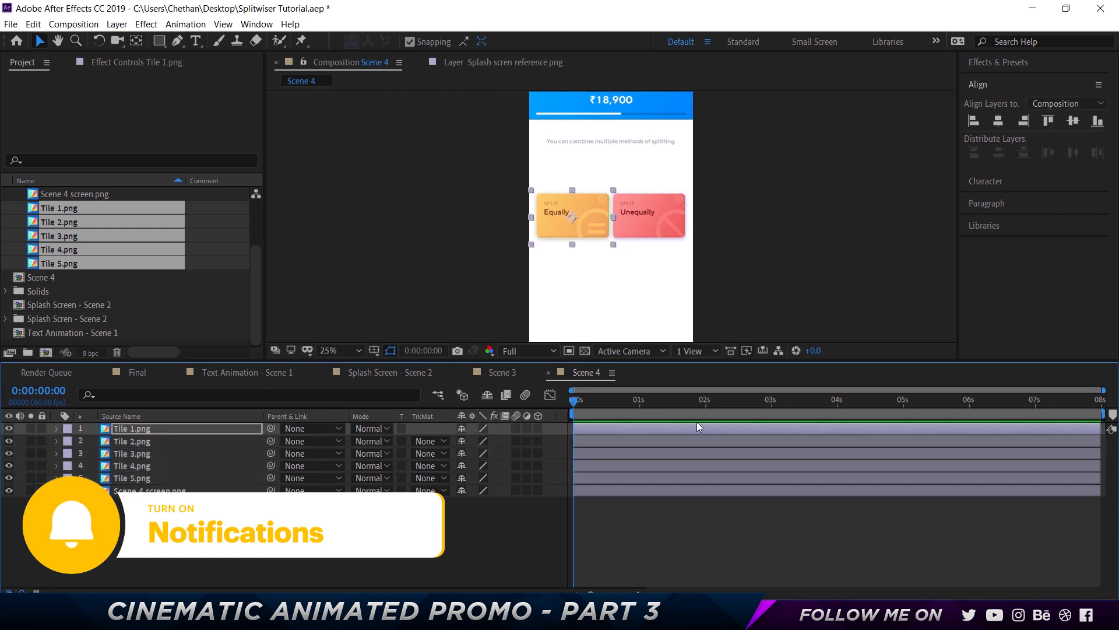
key(shift+Right)
click(501, 514)
click(144, 431)
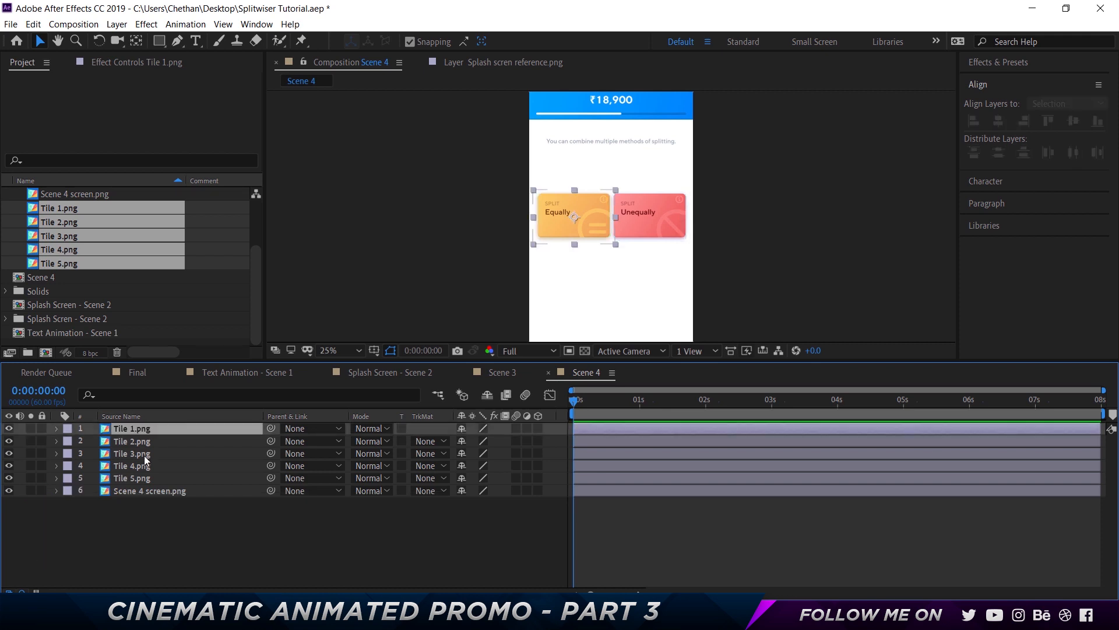
ctrl+click(145, 455)
ctrl+click(146, 478)
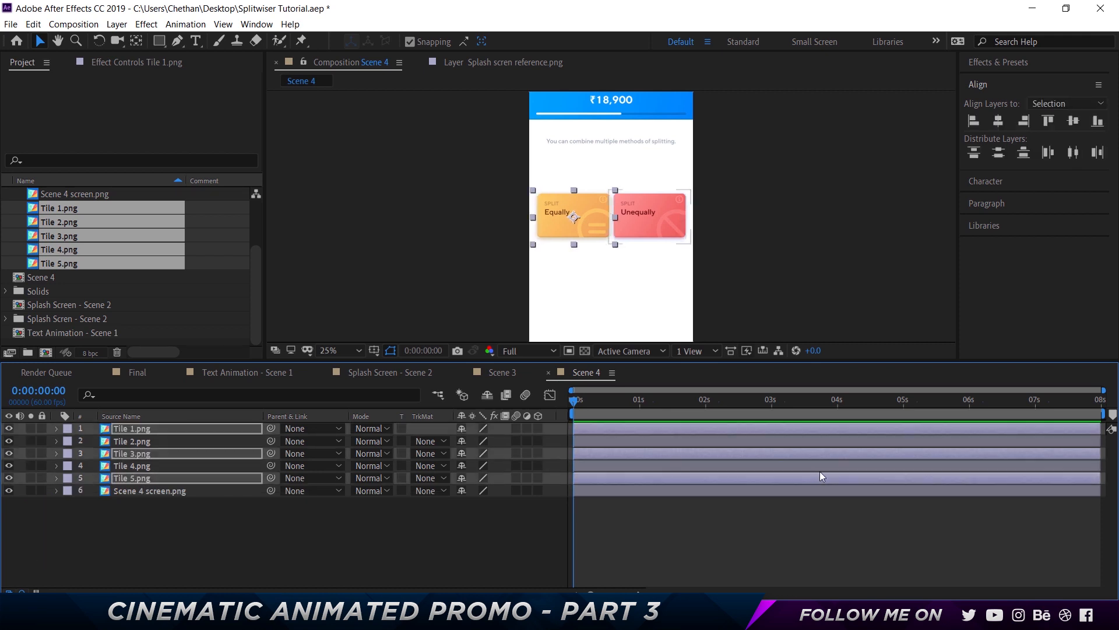
key(shift+Left)
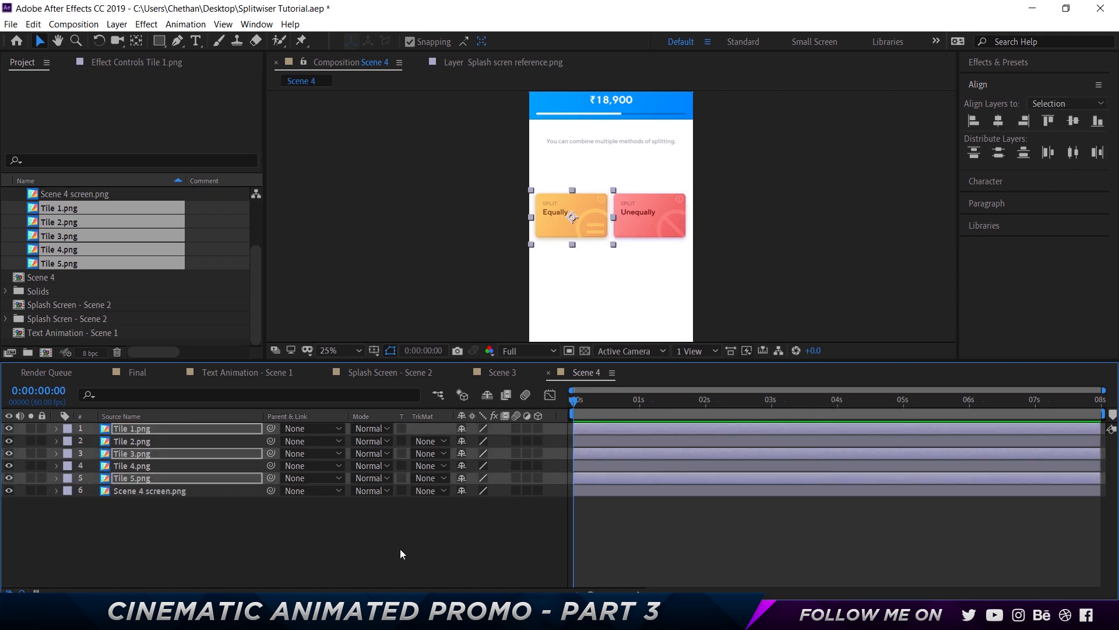
click(161, 547)
Nudge Tile 2 and Tile 4 slightly further to the right
click(151, 442)
ctrl+click(152, 465)
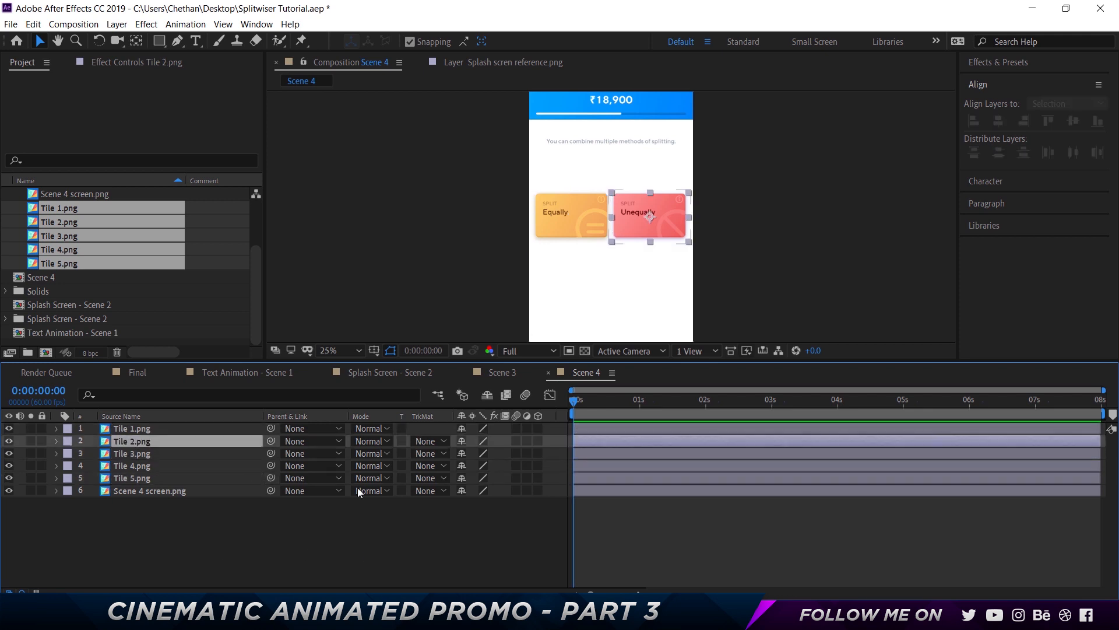
key(Page_Down)
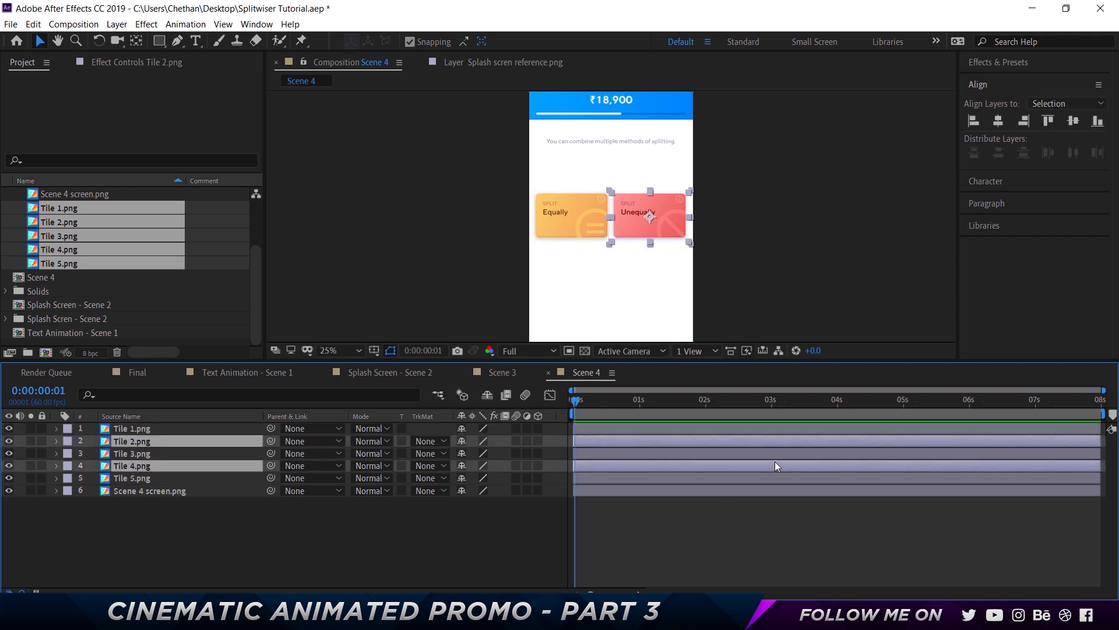
key(shift+Right)
key(shift+Right)
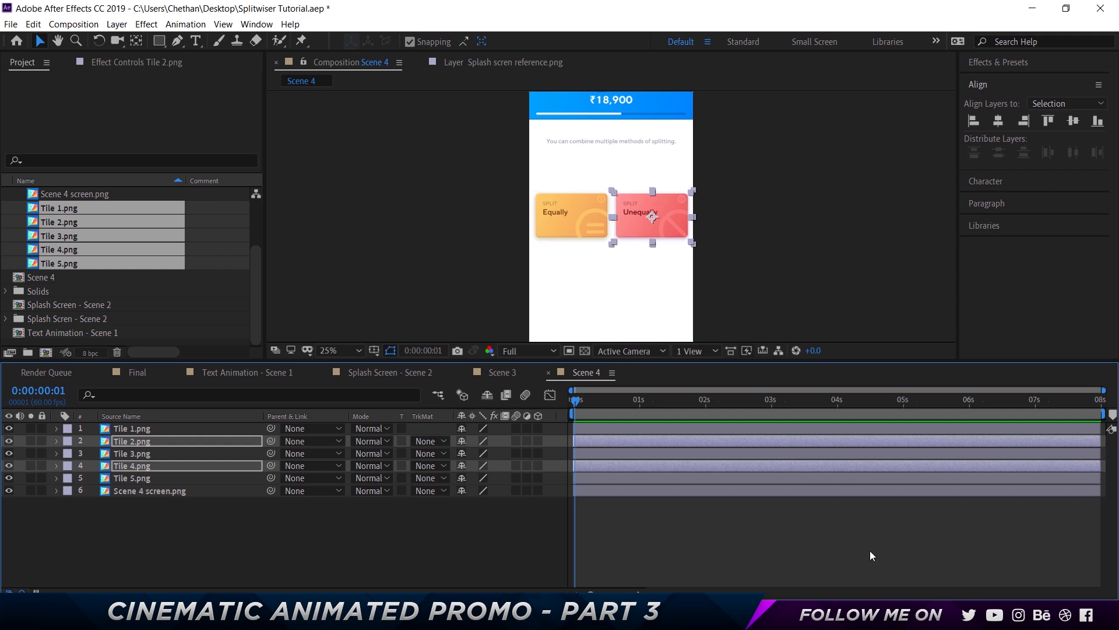
click(393, 519)
Drag Tile 3, Tile 4 and Tile 5 down to form a second row below Tiles 1 and 2
click(133, 441)
ctrl+click(140, 454)
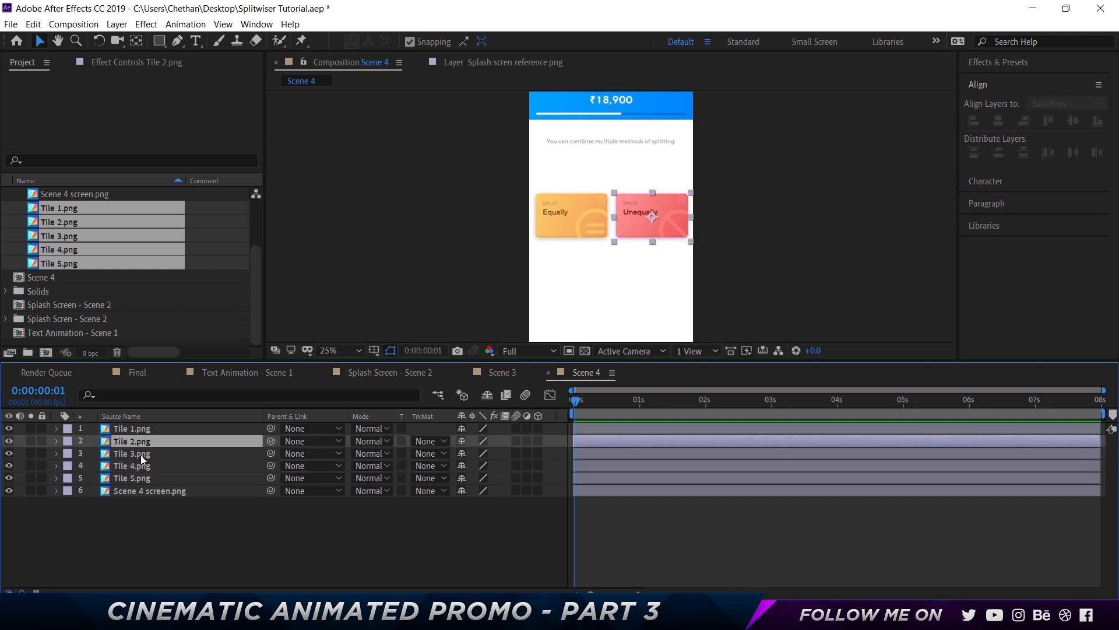
ctrl+click(141, 467)
ctrl+click(140, 476)
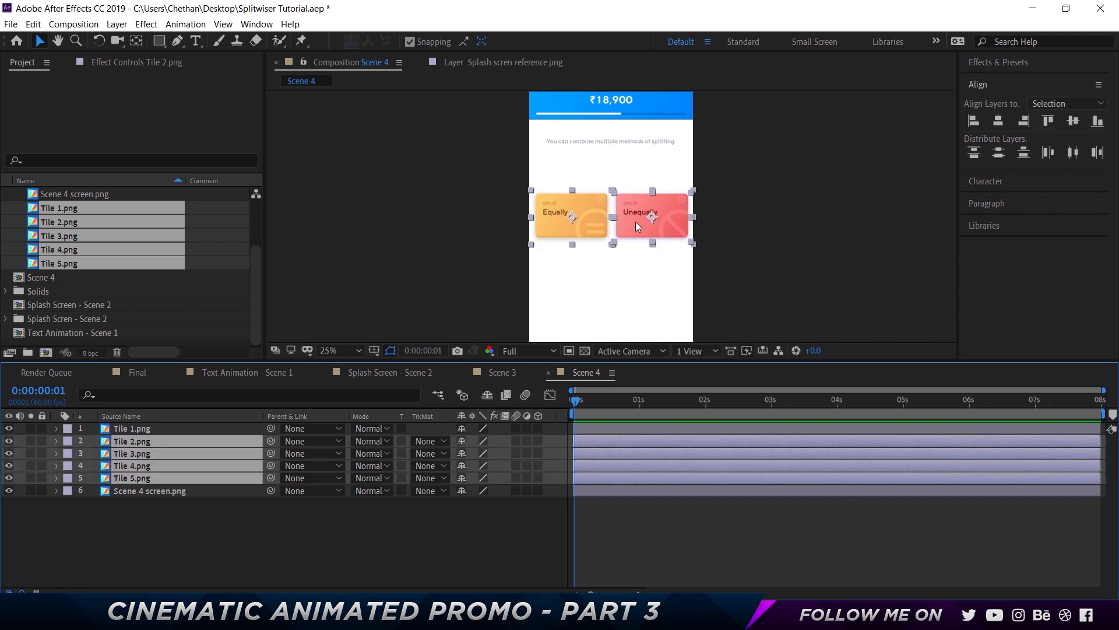
ctrl+click(136, 441)
drag(650, 215, 653, 268)
click(179, 529)
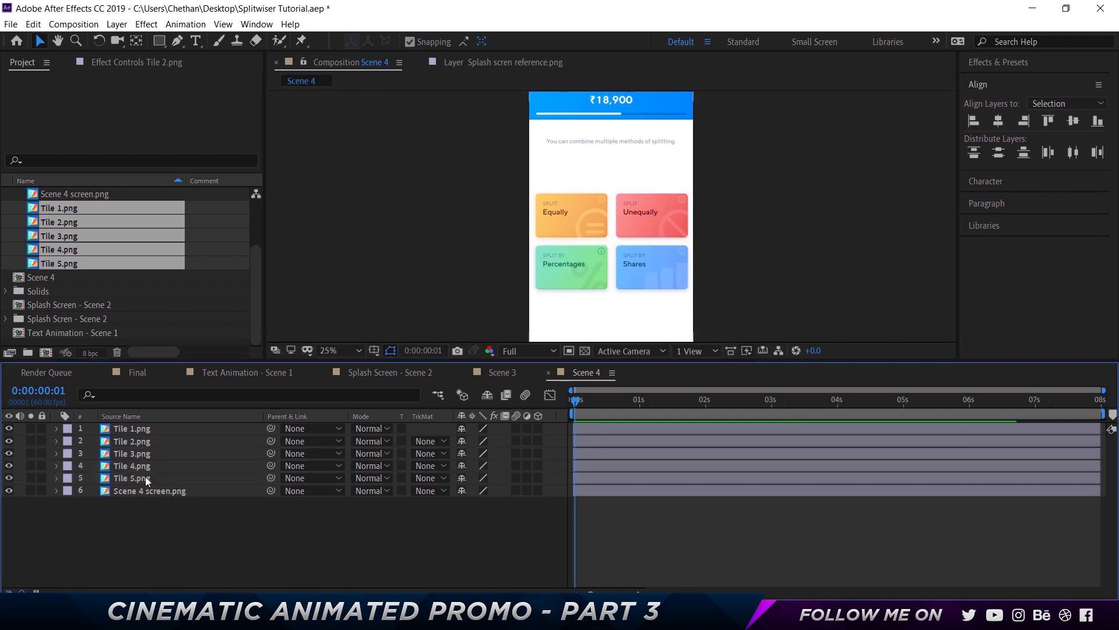
Drag Tile 5 further down into a third row below Tile 3
click(147, 478)
drag(573, 294, 575, 320)
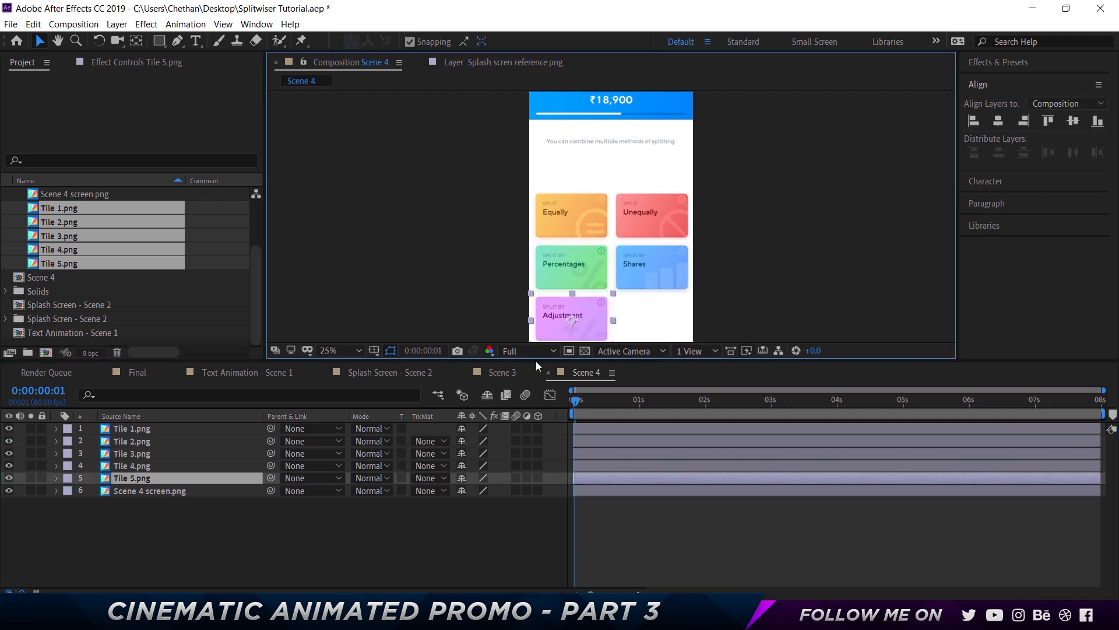
click(248, 552)
Select all five tile layers and move the whole grid upward together
click(132, 428)
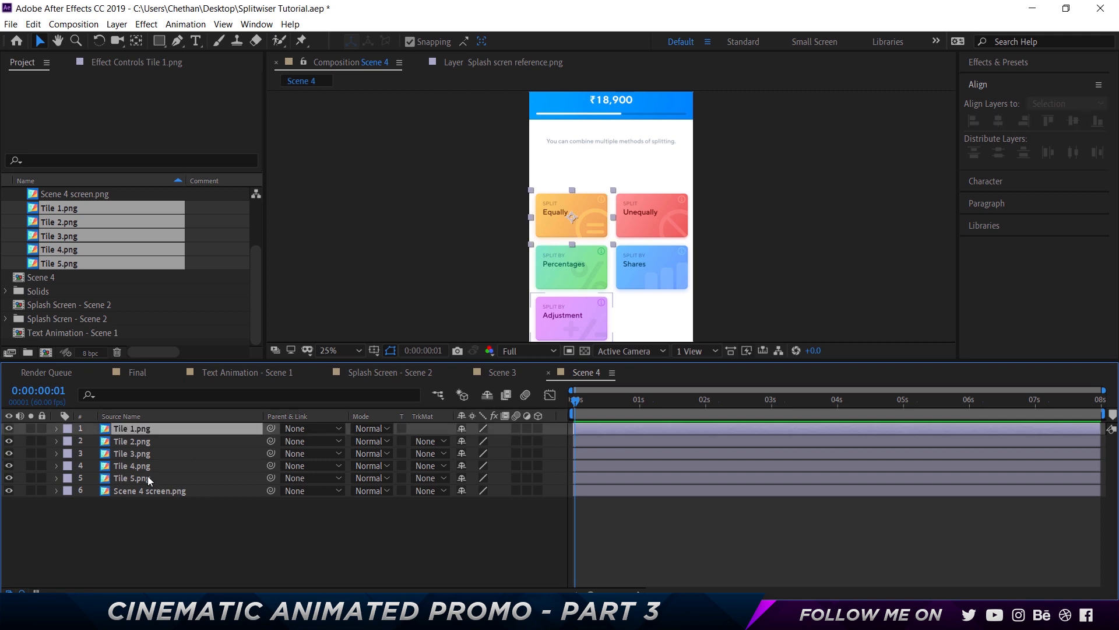
shift+click(146, 477)
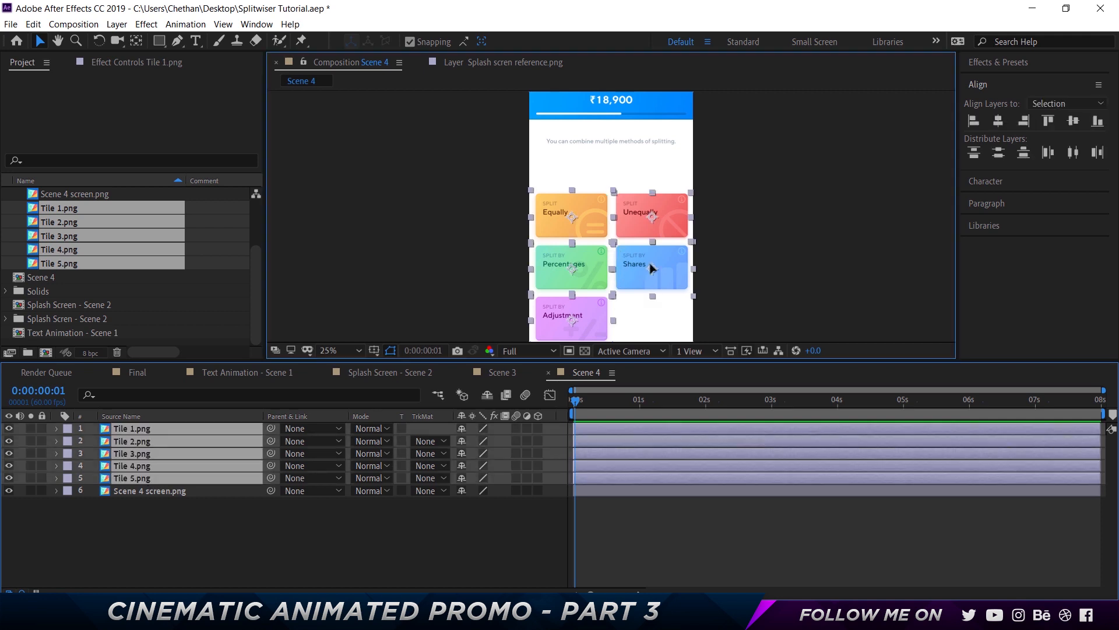
drag(638, 270, 652, 236)
click(439, 540)
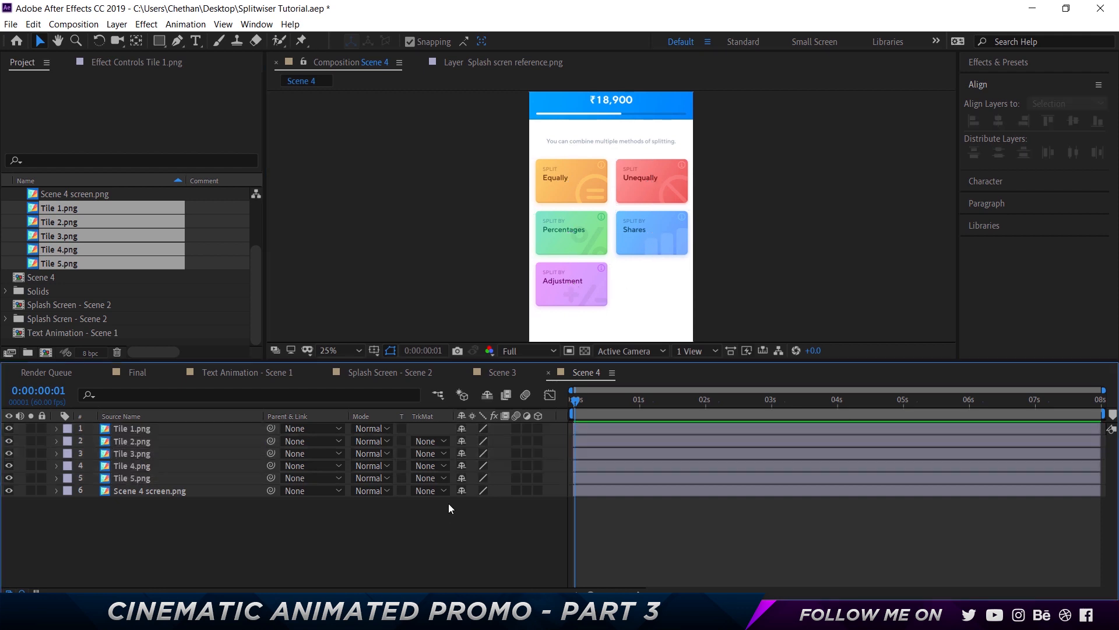
Preview the Scene 4 composition from the beginning
click(889, 444)
drag(576, 404, 527, 401)
key(space)
Reveal Scale and Opacity on all five tile layers and add keyframes for both at 0:00:00:20
click(197, 469)
click(190, 477)
shift+click(193, 432)
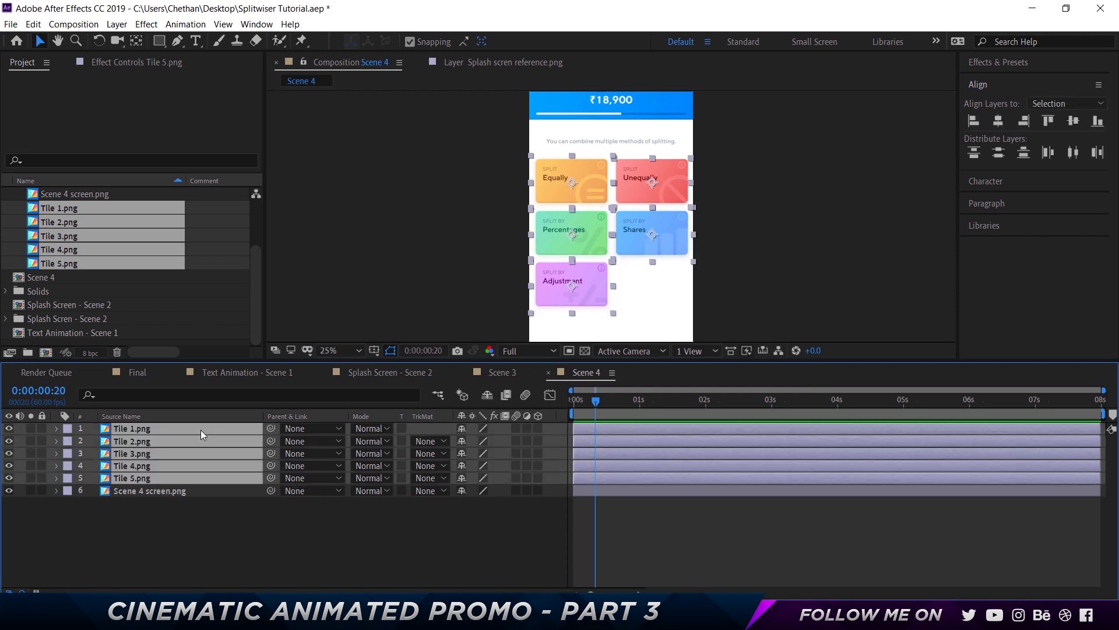
key(t)
key(shift+s)
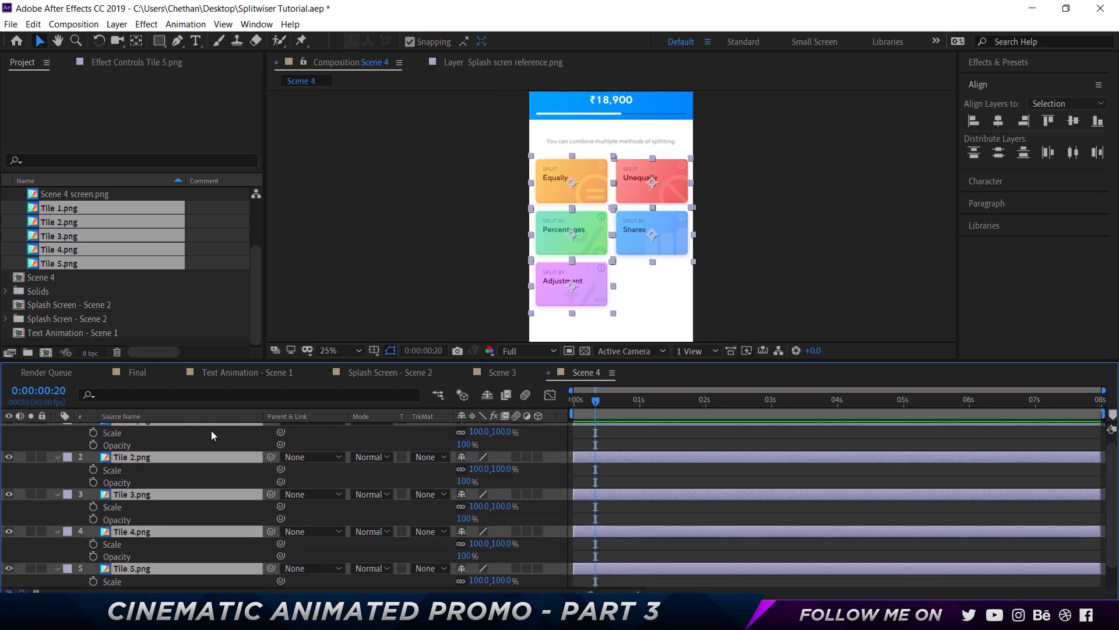
key(alt+shift+t)
key(alt+shift+s)
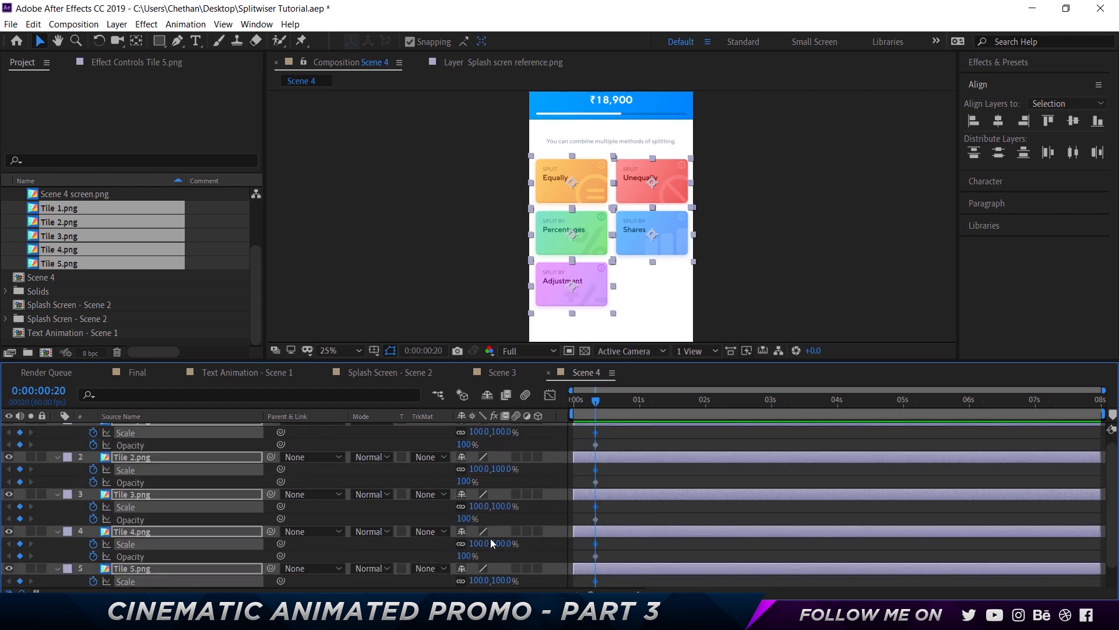
key(Home)
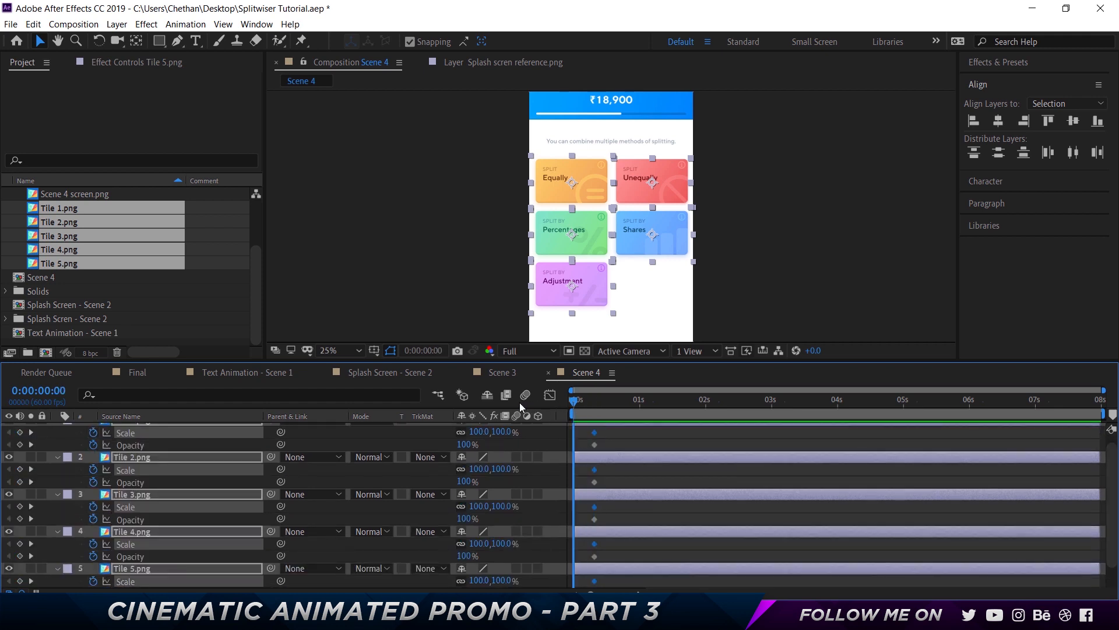
Set the Scene 4 composition's duration to 0:00:05:00
key(ctrl+k)
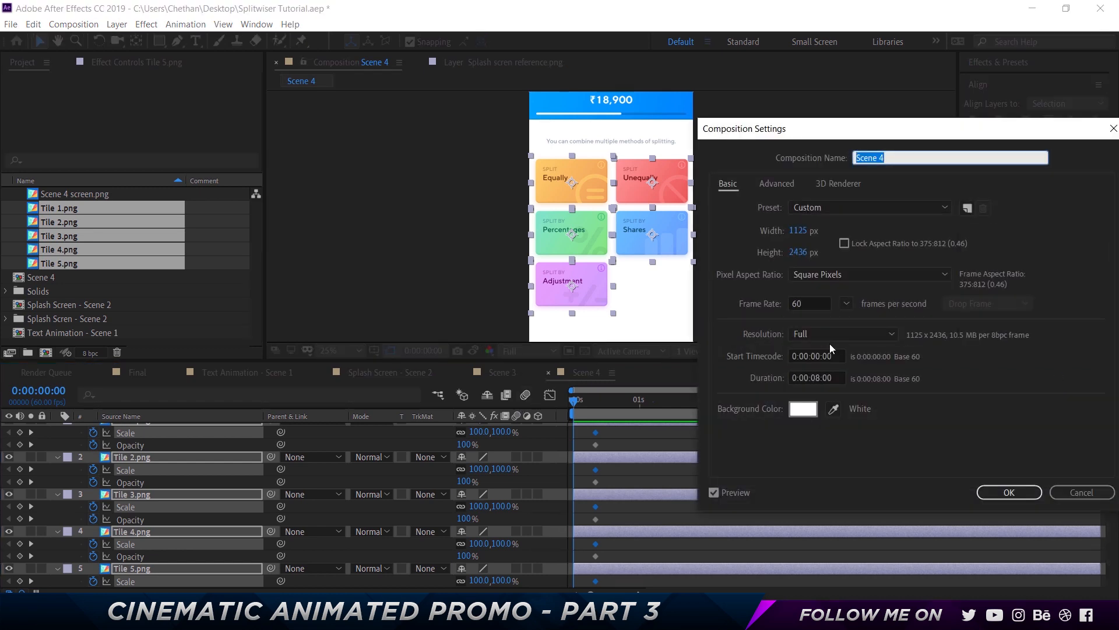
click(820, 378)
key(BackSpace)
text(5)
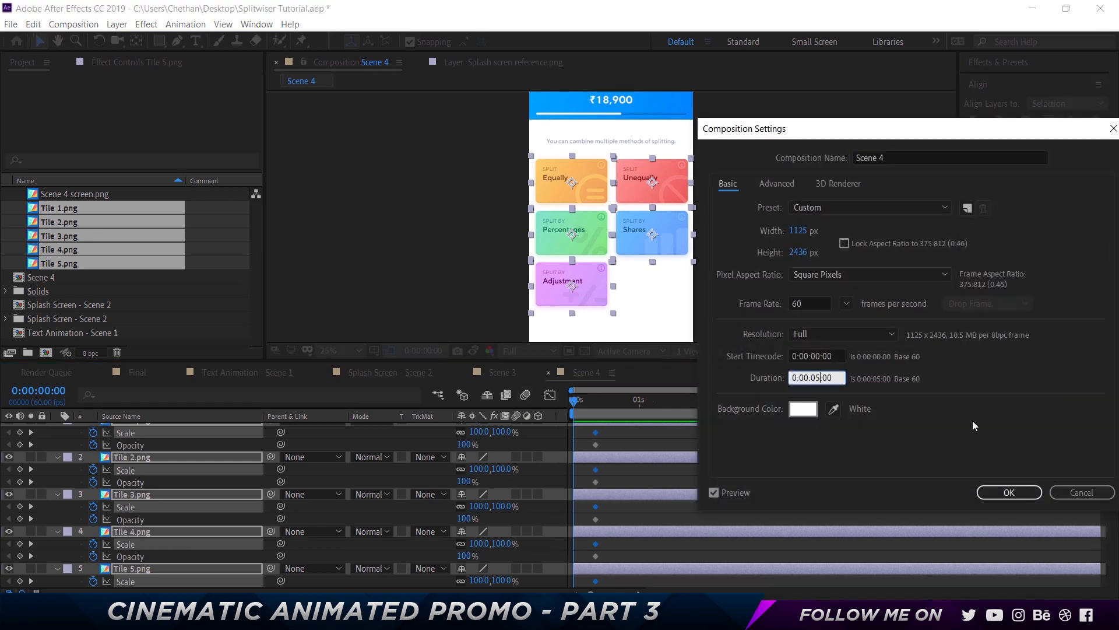
key(Return)
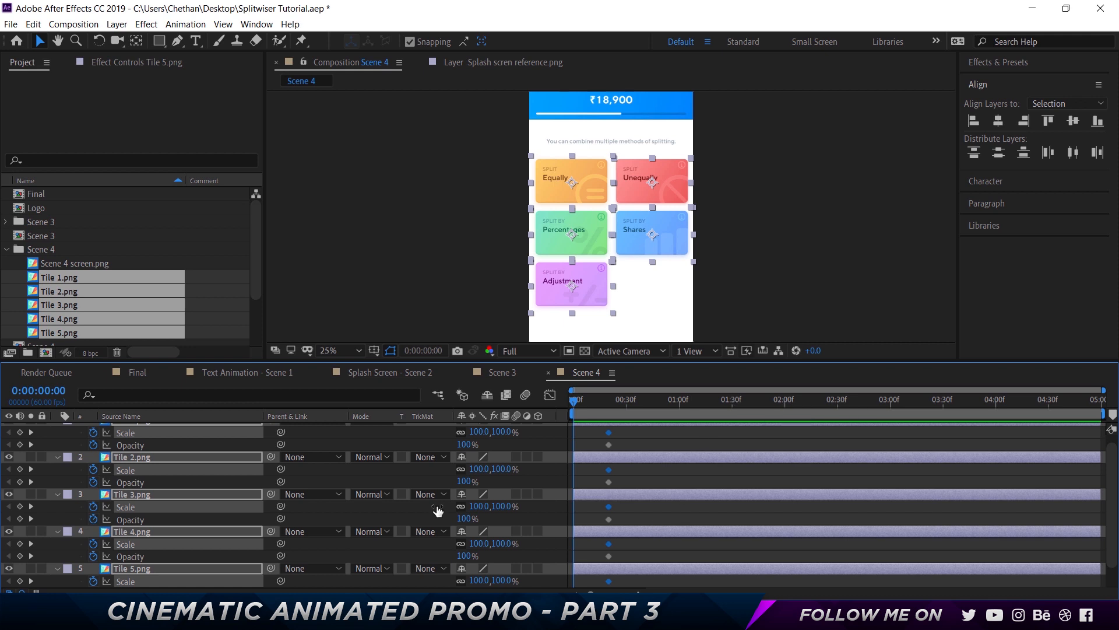
Set the starting Scale of all five tiles to 65% at the first frame
click(501, 433)
text(70)
key(Return)
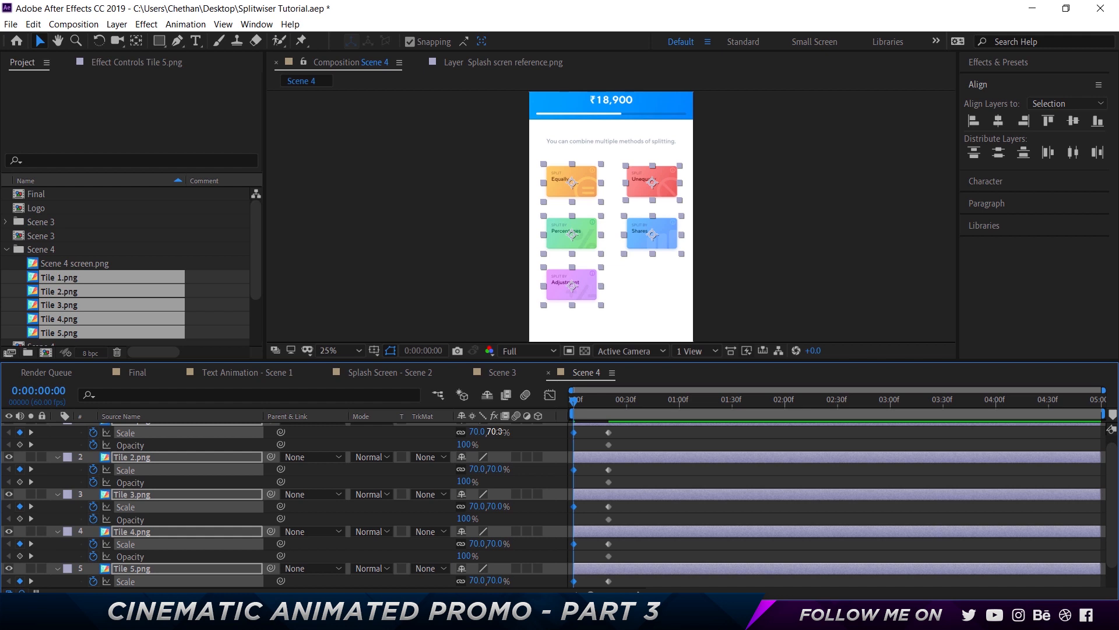
click(500, 431)
text(65)
key(Return)
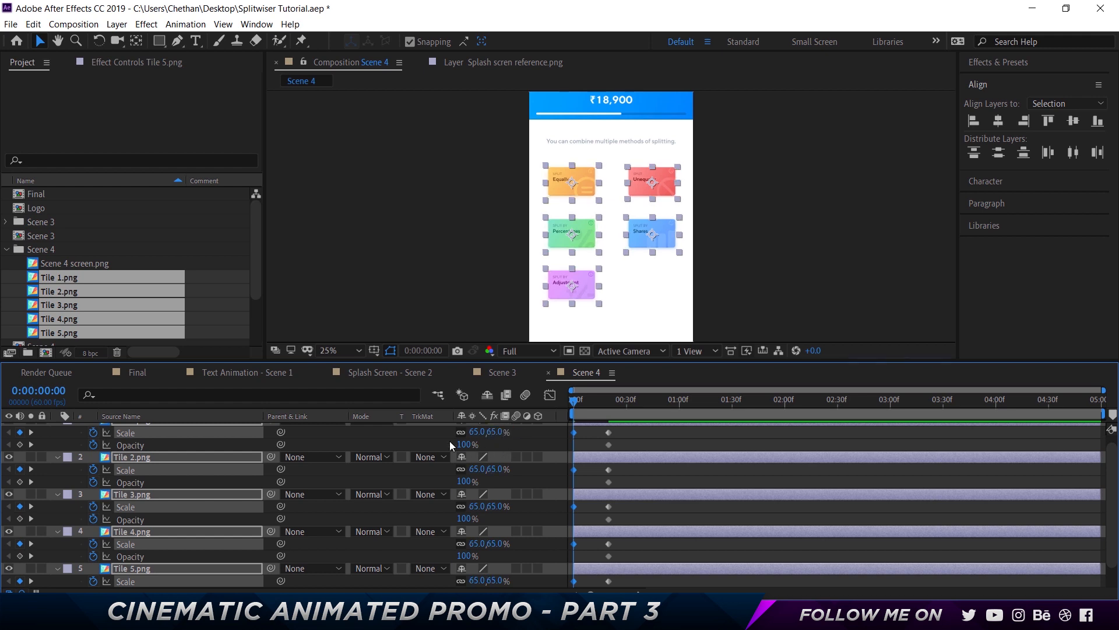
Set the starting Opacity of all five tiles to 0%
click(451, 442)
key(ctrl+a)
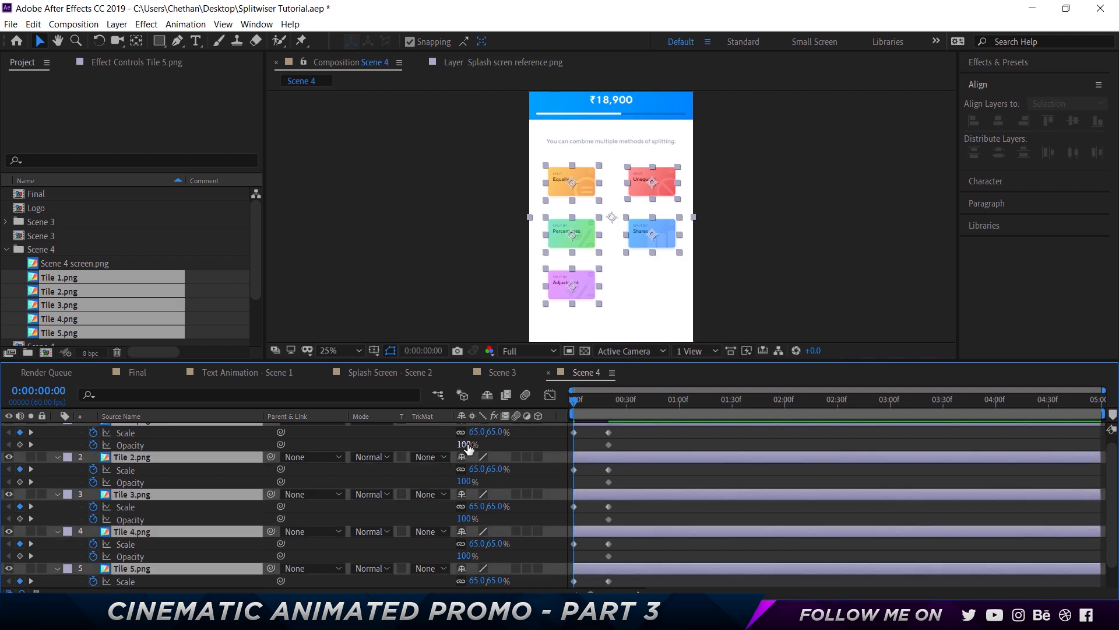
click(465, 445)
text(0)
key(Return)
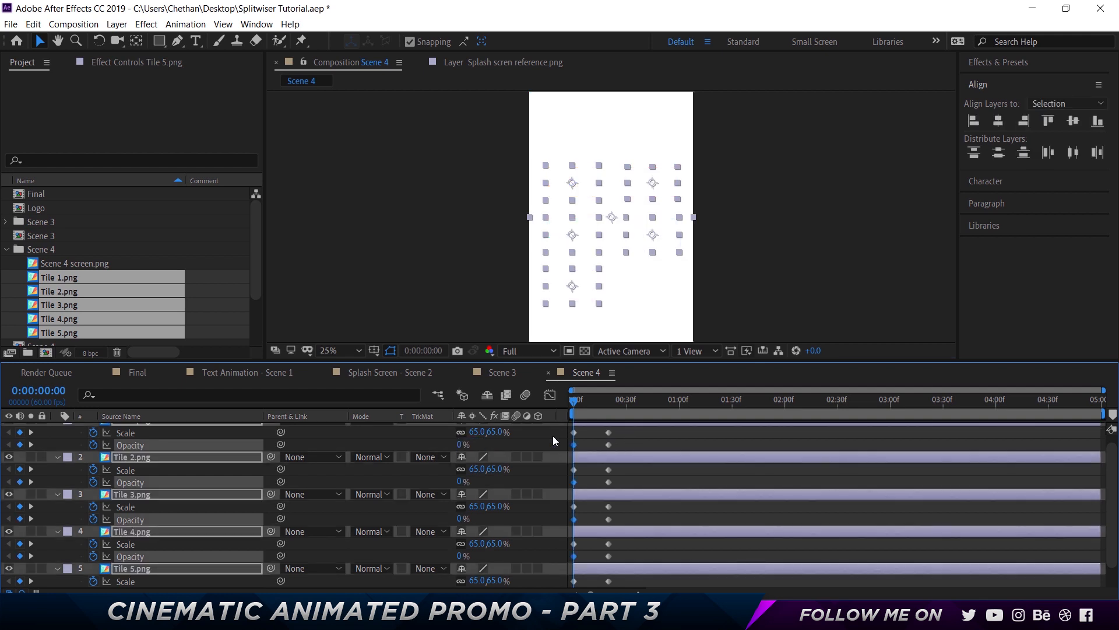
Select all the tiles' Scale and Opacity keyframes and apply Easy Ease to them
click(553, 435)
drag(570, 427, 627, 590)
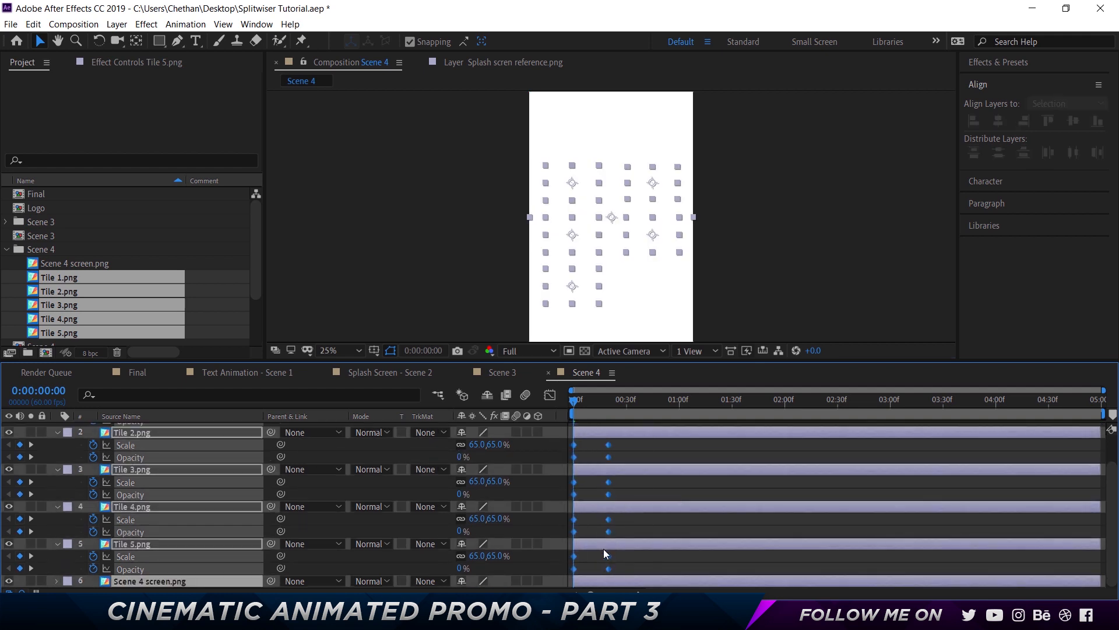
scroll(604, 513, up, 2)
right_click(610, 445)
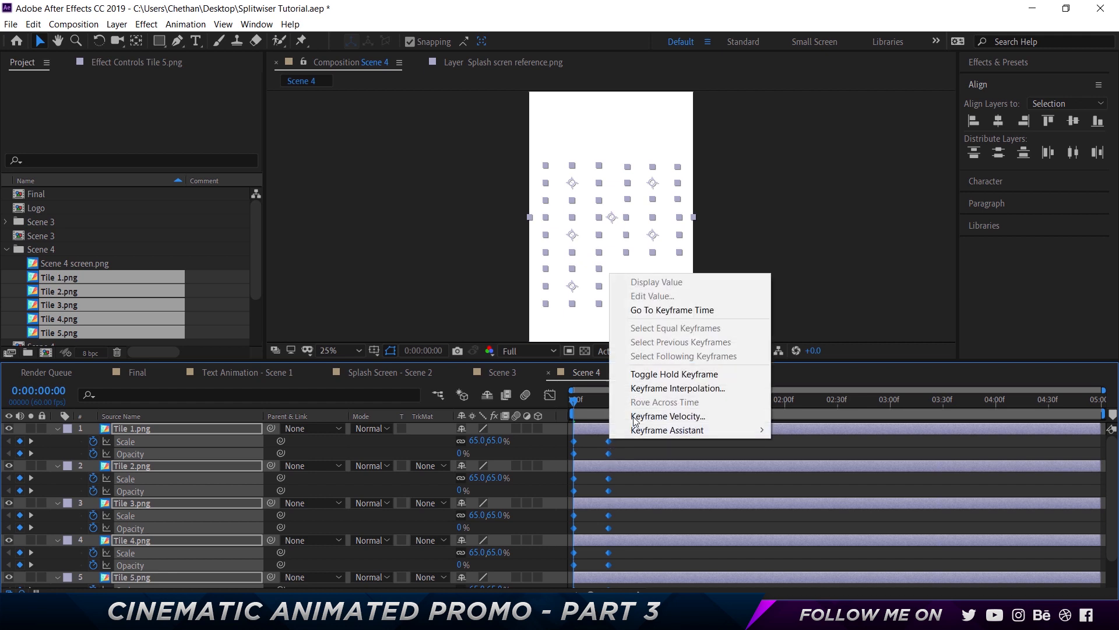
mouse_move(651, 430)
click(830, 473)
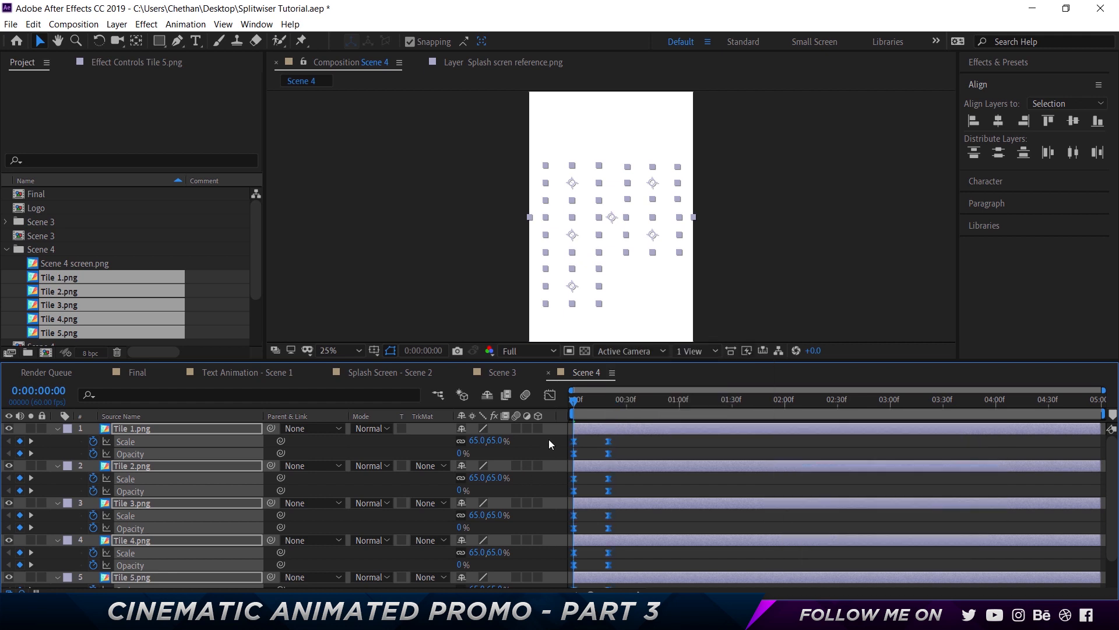
Reshape the tiles' speed curves in the Graph Editor, extending the end keyframe's influence for a fast pop and slow settle
click(549, 395)
drag(597, 561, 605, 567)
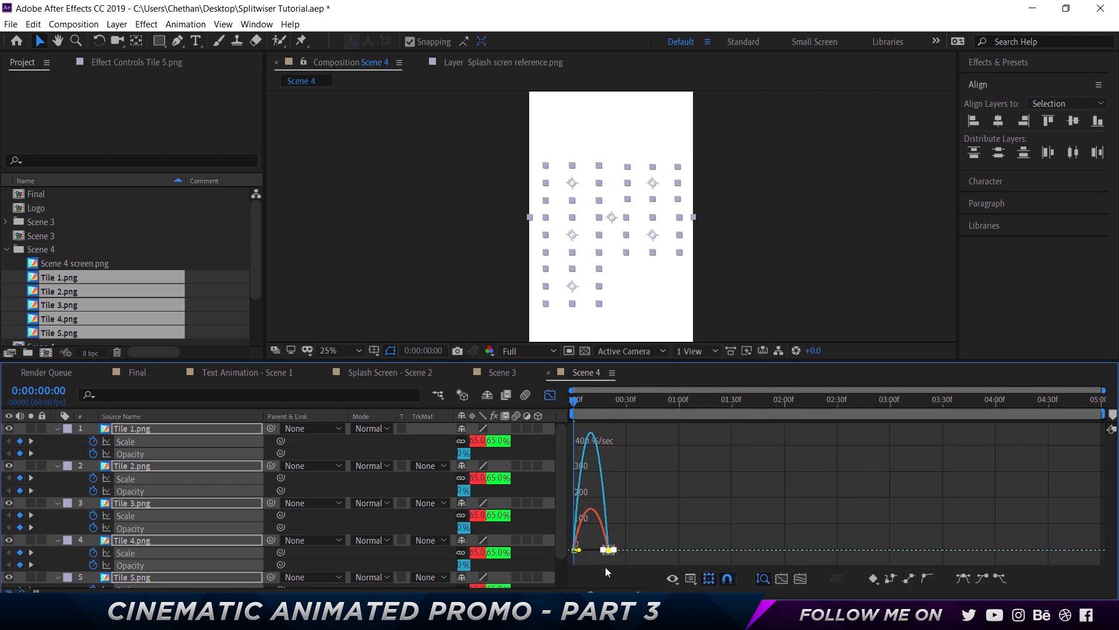
click(640, 593)
click(640, 592)
click(640, 592)
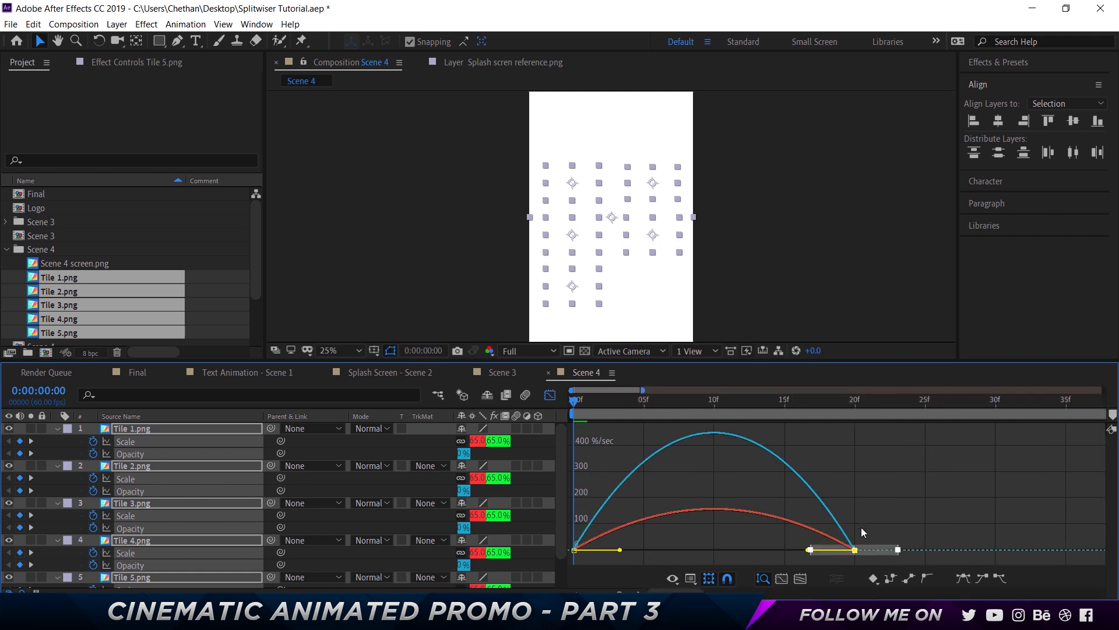
drag(860, 523, 677, 550)
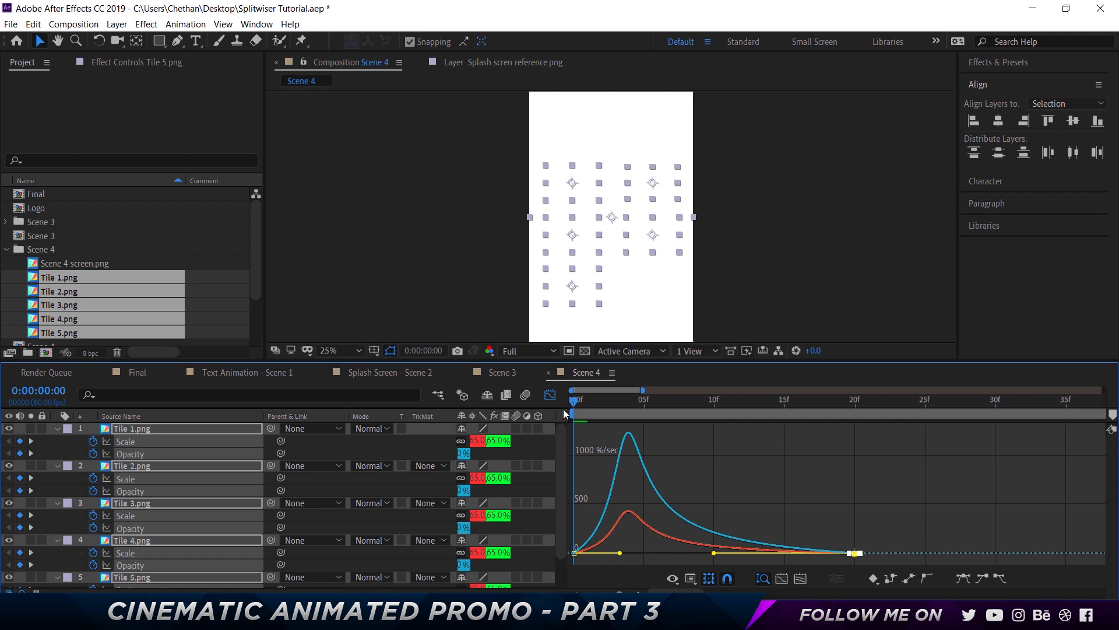
click(550, 394)
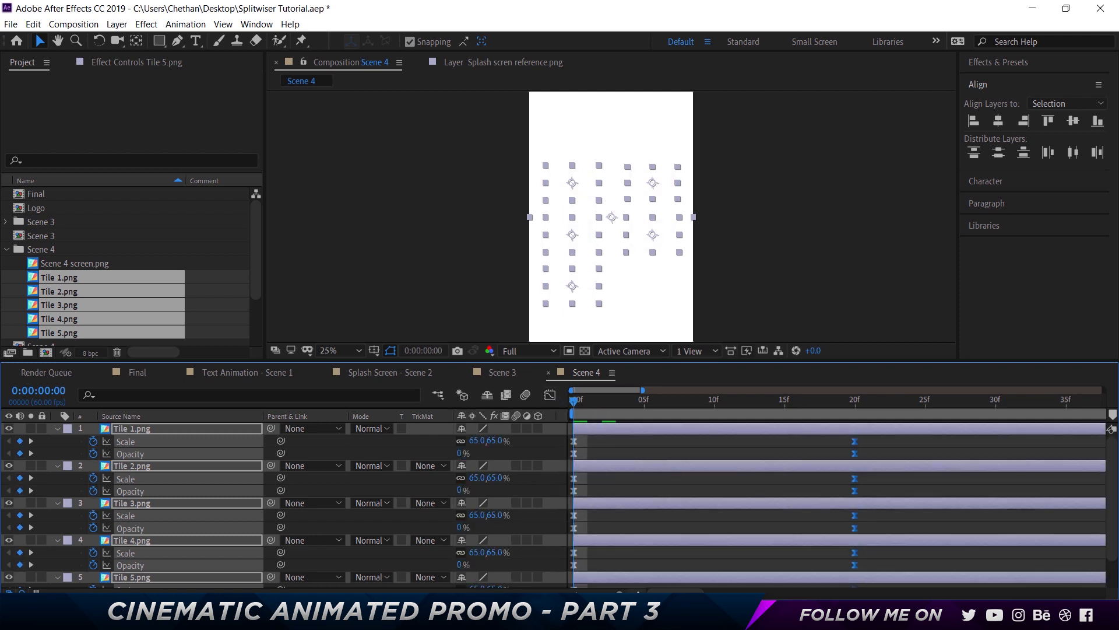
Preview the tile pop-in animation in the timeline
drag(619, 593, 605, 592)
click(772, 495)
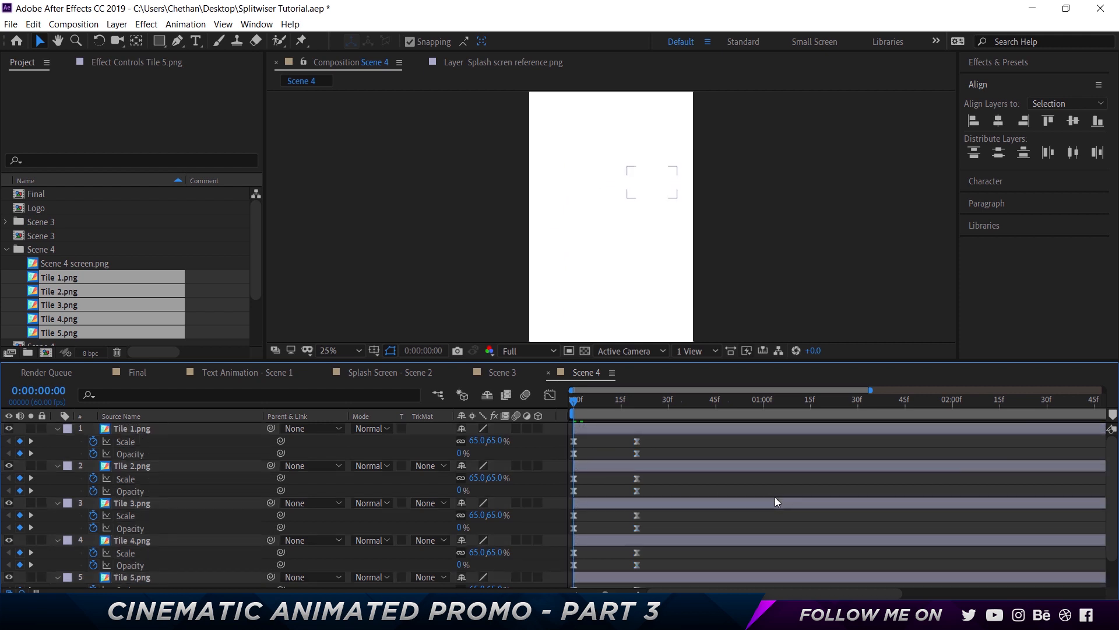
key(space)
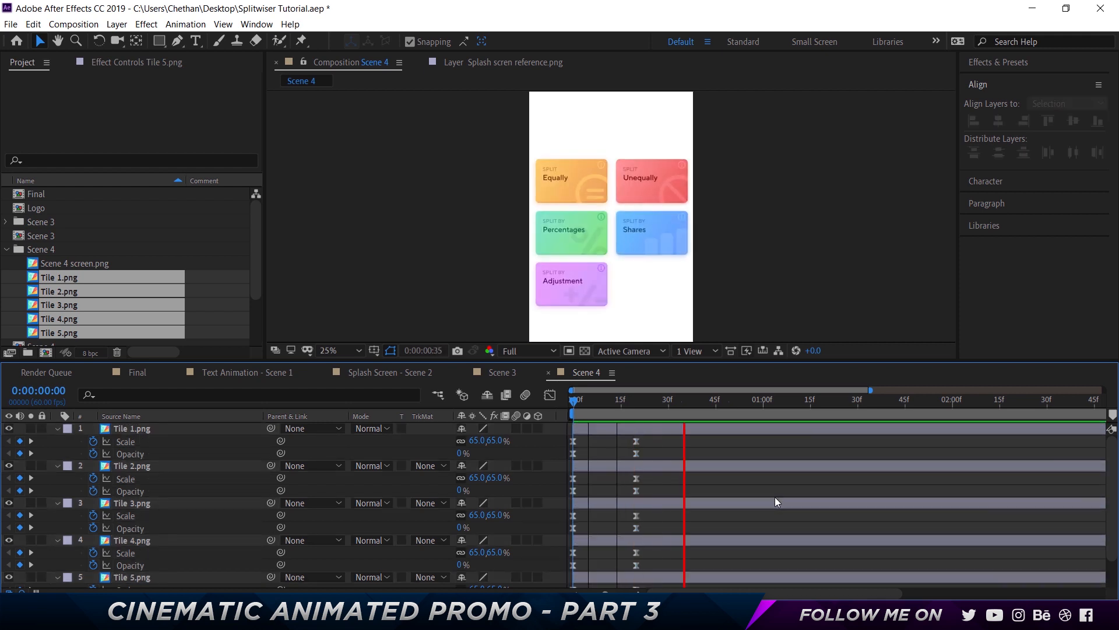
key(space)
scroll(584, 492, down, 1)
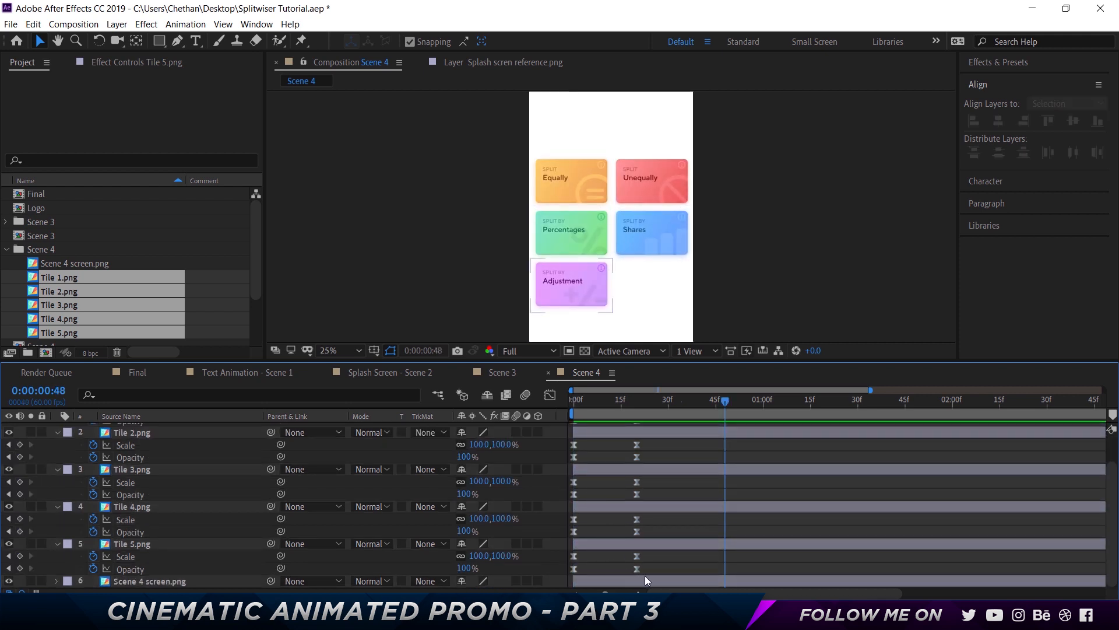
Set the Scene 4 screen layer's Opacity to 100%
click(614, 582)
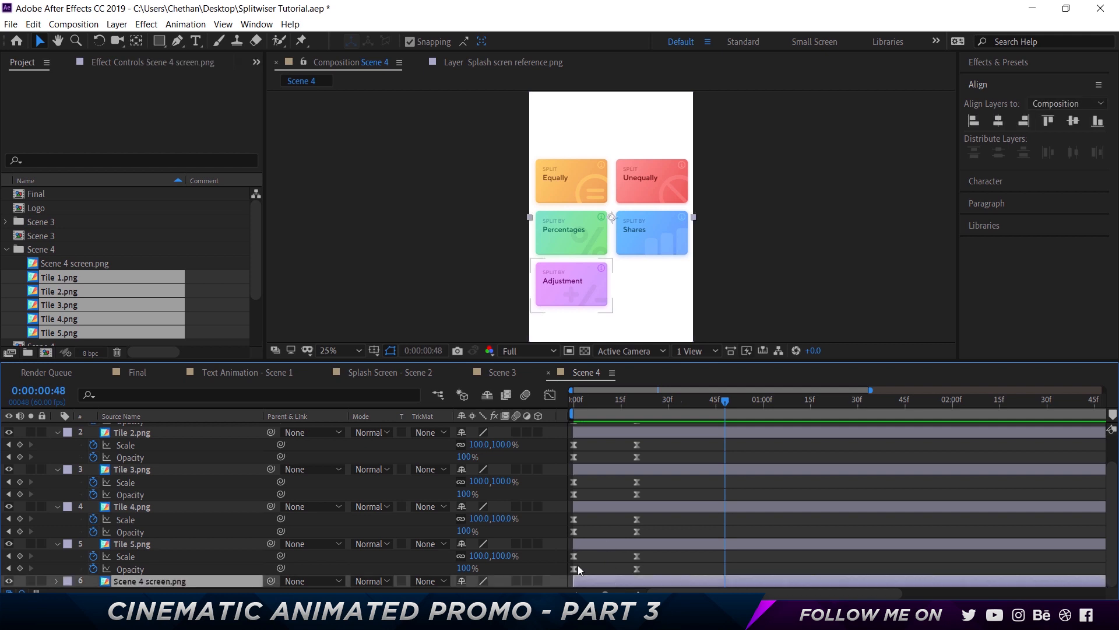
key(t)
click(459, 581)
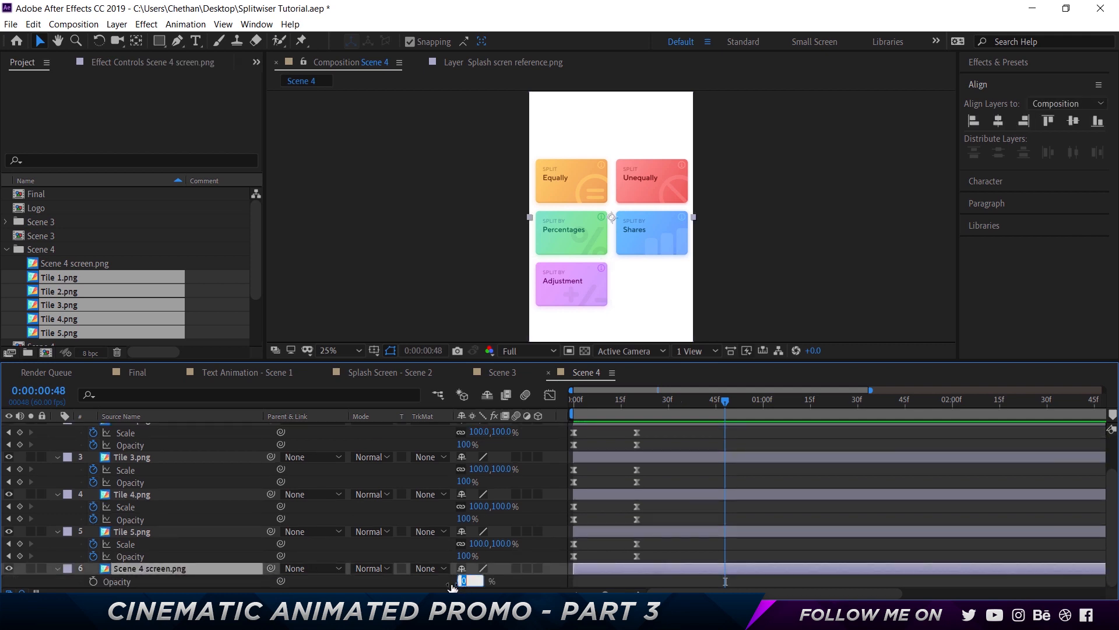
text(100)
click(683, 434)
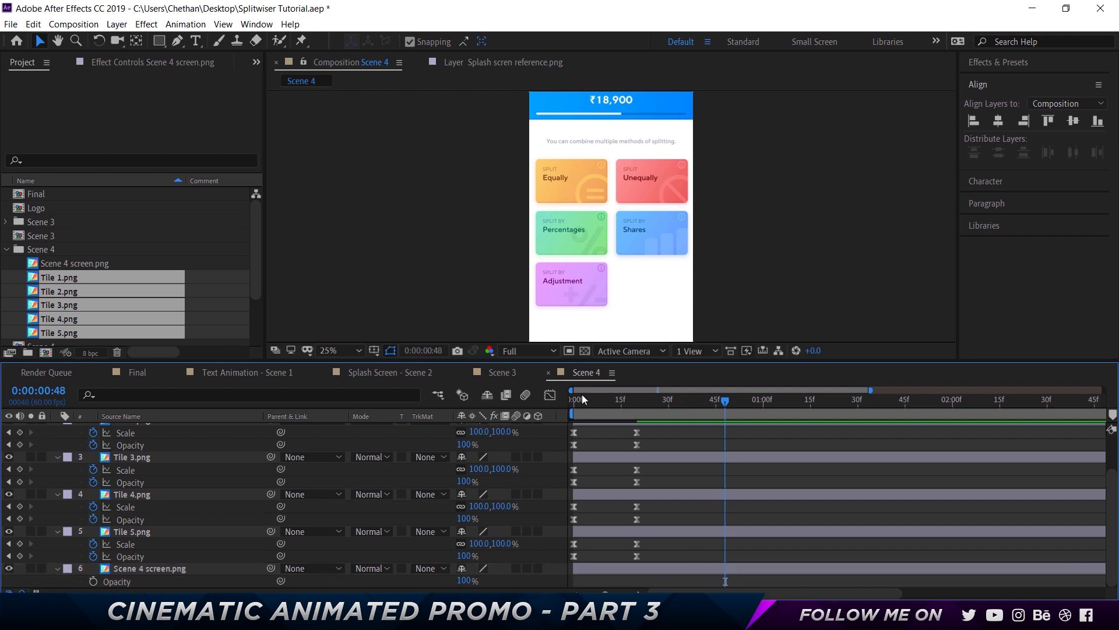
Preview the composition from the beginning
key(Home)
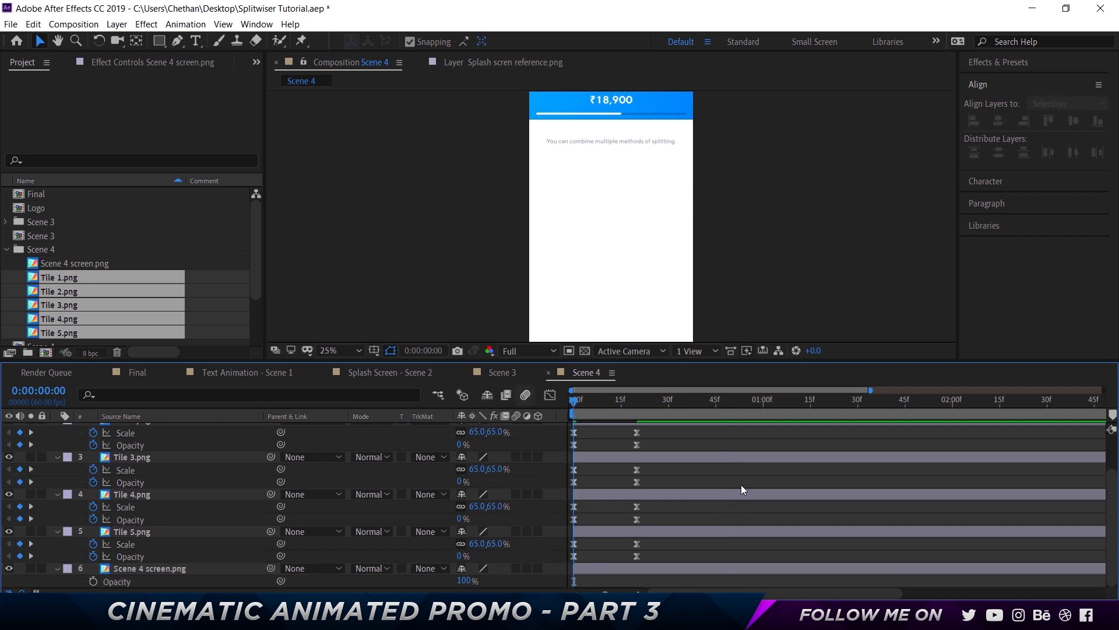
key(space)
key(space)
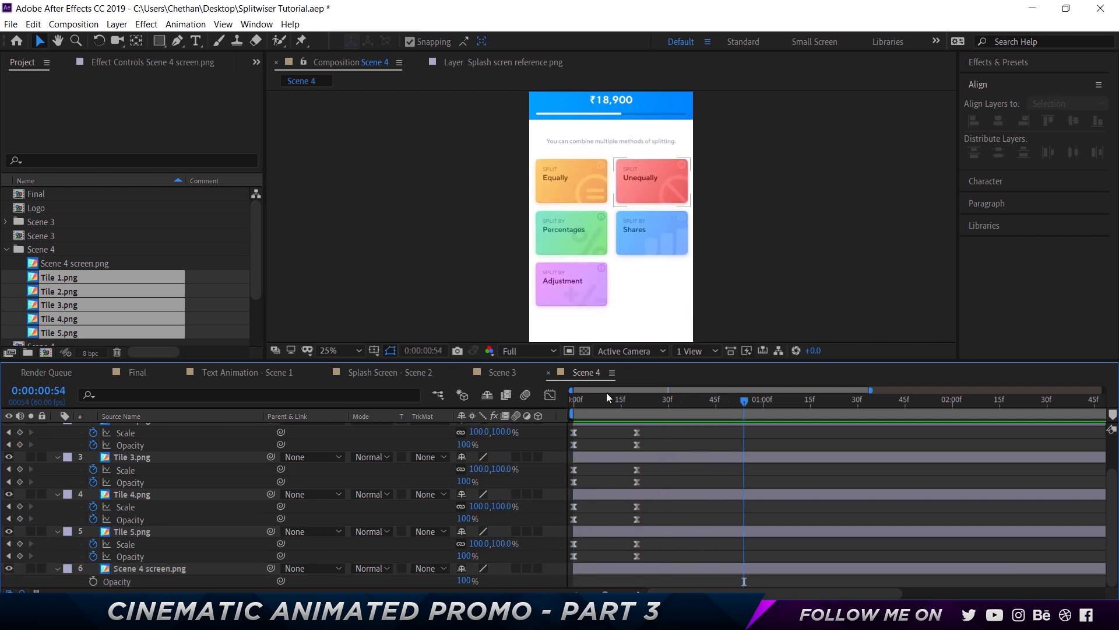
Move all the tiles' end keyframes to 0:00:00:30
click(636, 400)
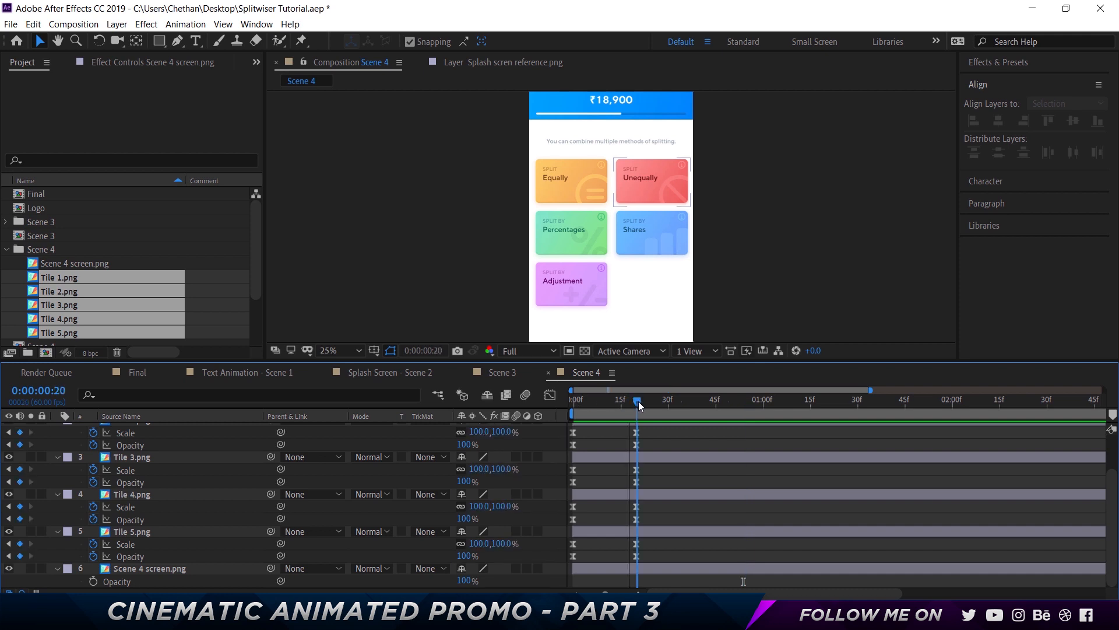
drag(624, 403, 668, 403)
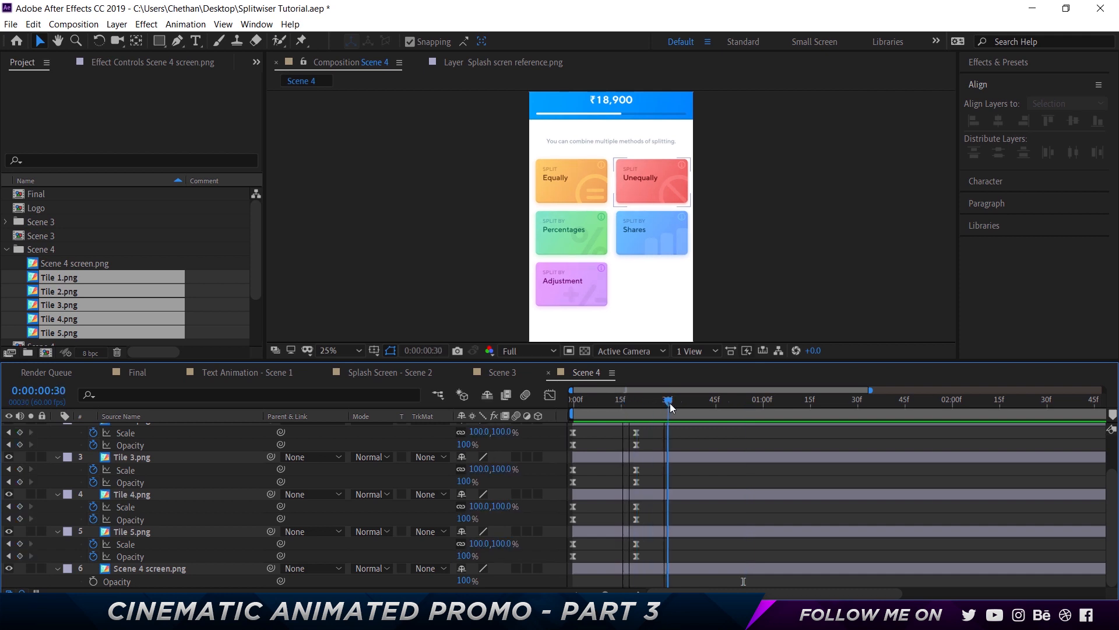
drag(648, 570, 623, 390)
drag(639, 448, 568, 582)
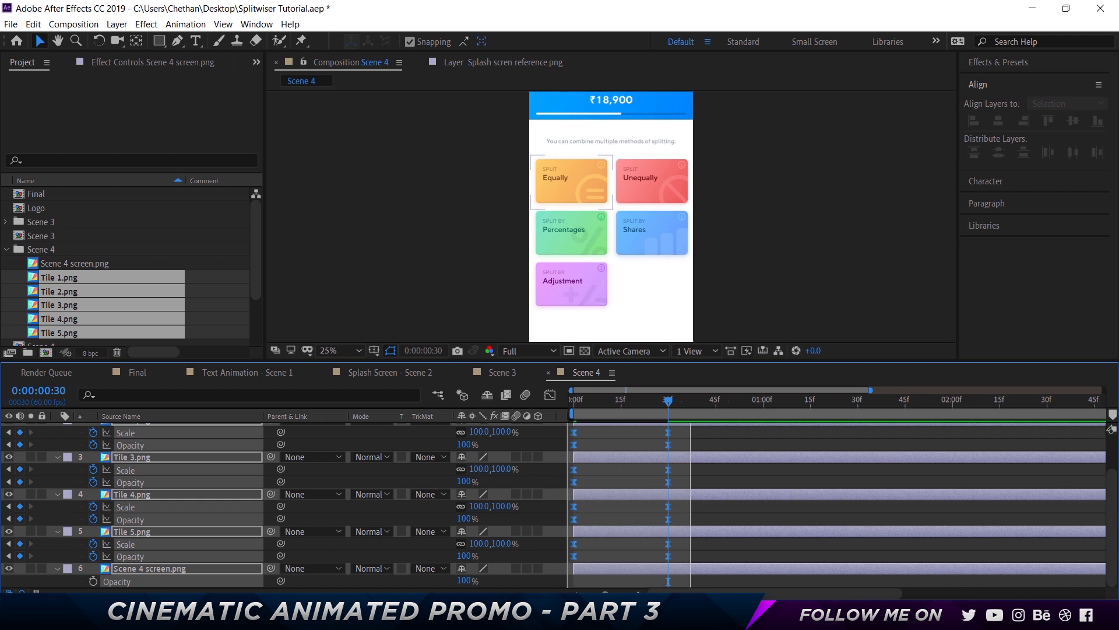
Check the speed curves in the Graph Editor and preview the animation from the start
key(shift+F3)
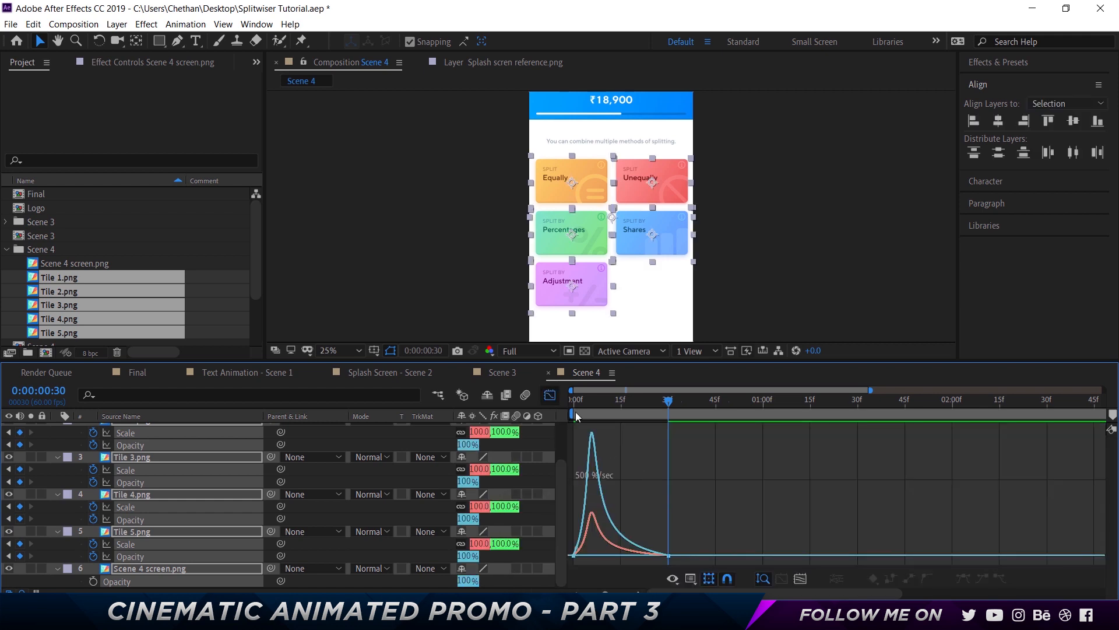
click(550, 395)
key(Home)
key(space)
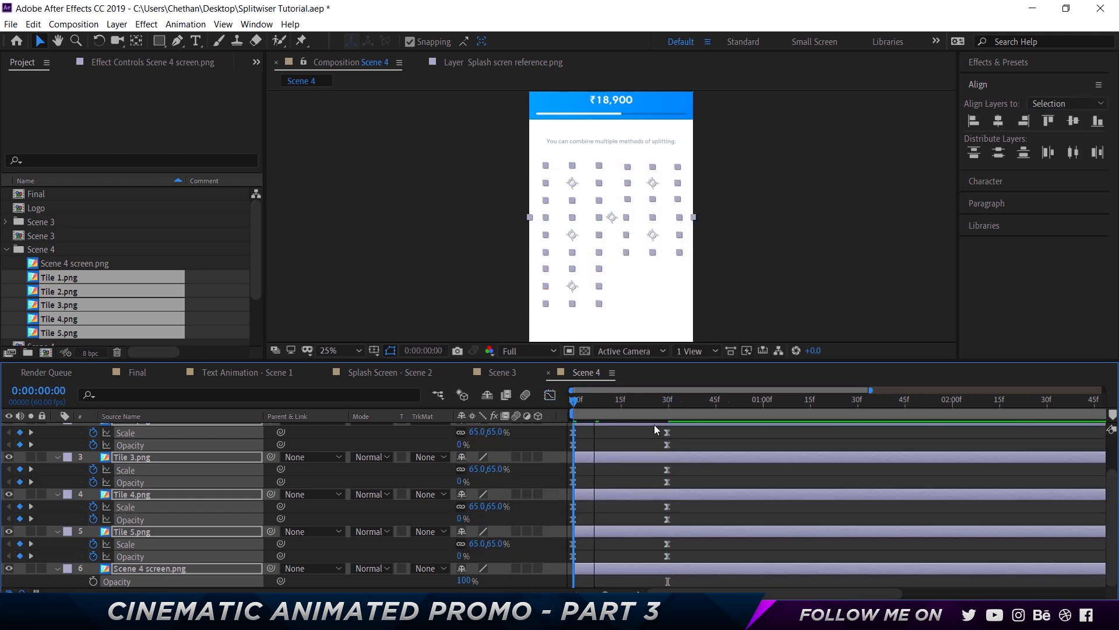
Set the composition preview resolution to Quarter
click(693, 436)
click(528, 350)
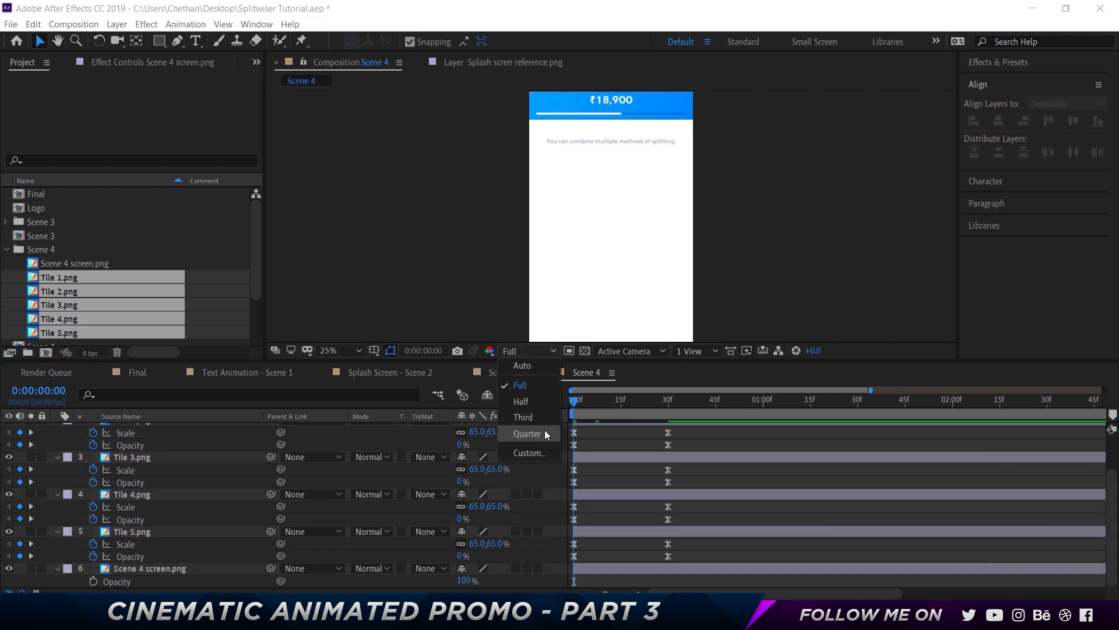
click(542, 427)
Preview the tile animation again from the start
key(ctrl+a)
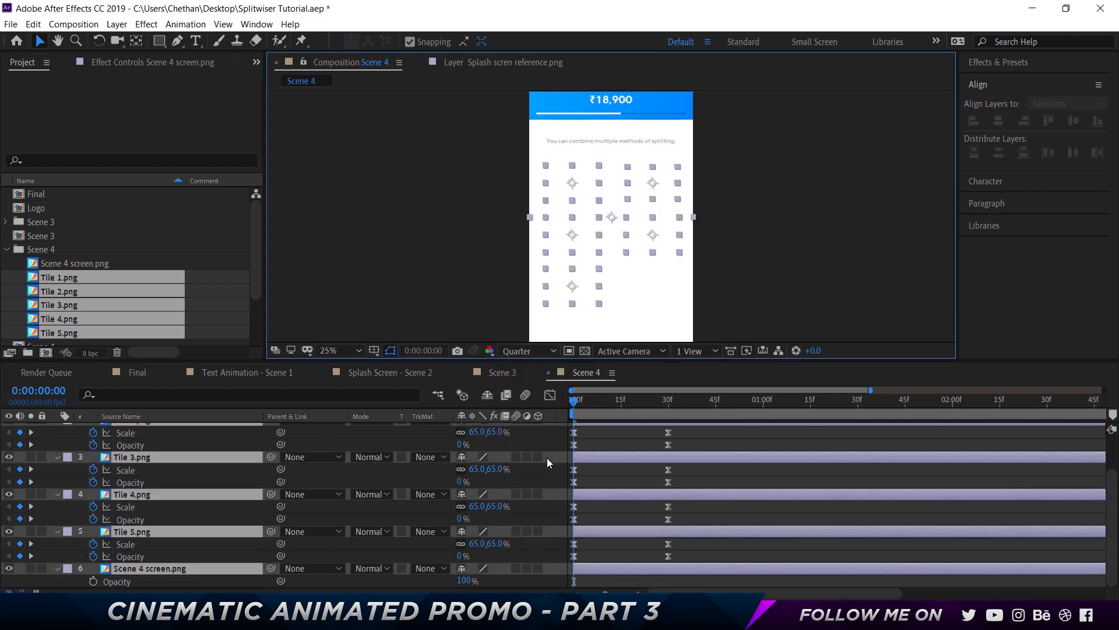
click(619, 439)
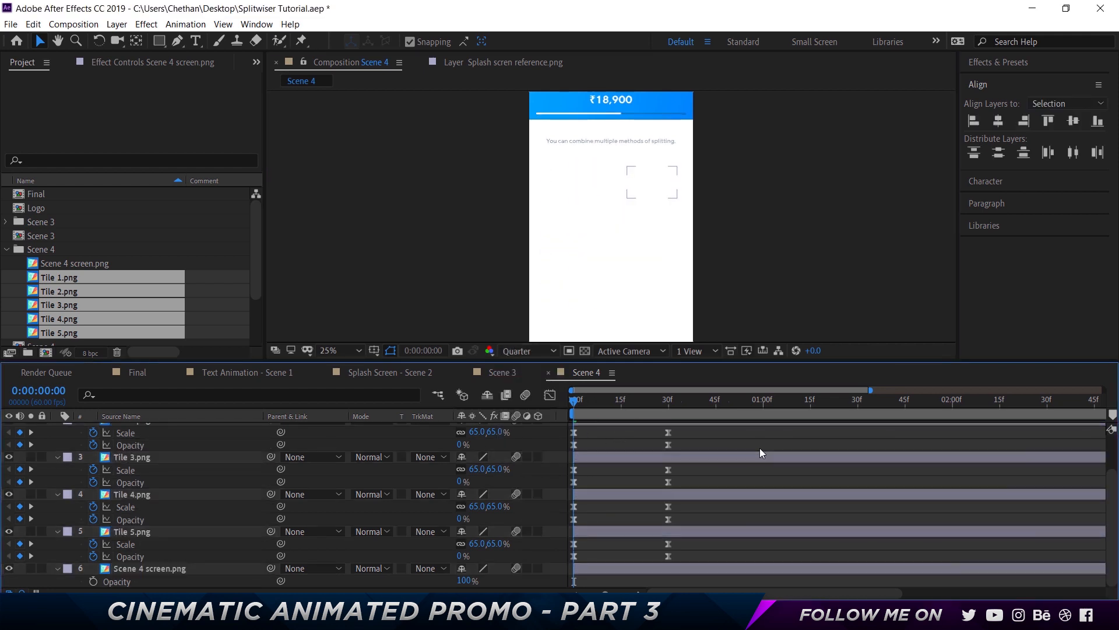
key(space)
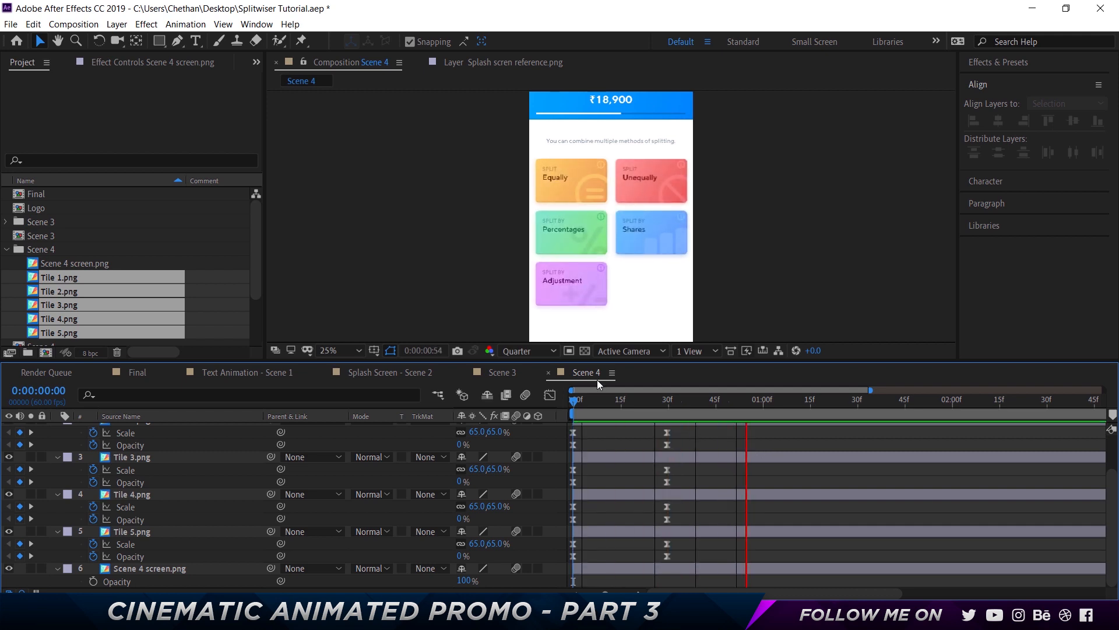
key(space)
Offset Tile 2's layer so it starts at 0:00:00:05
scroll(586, 451, up, 2)
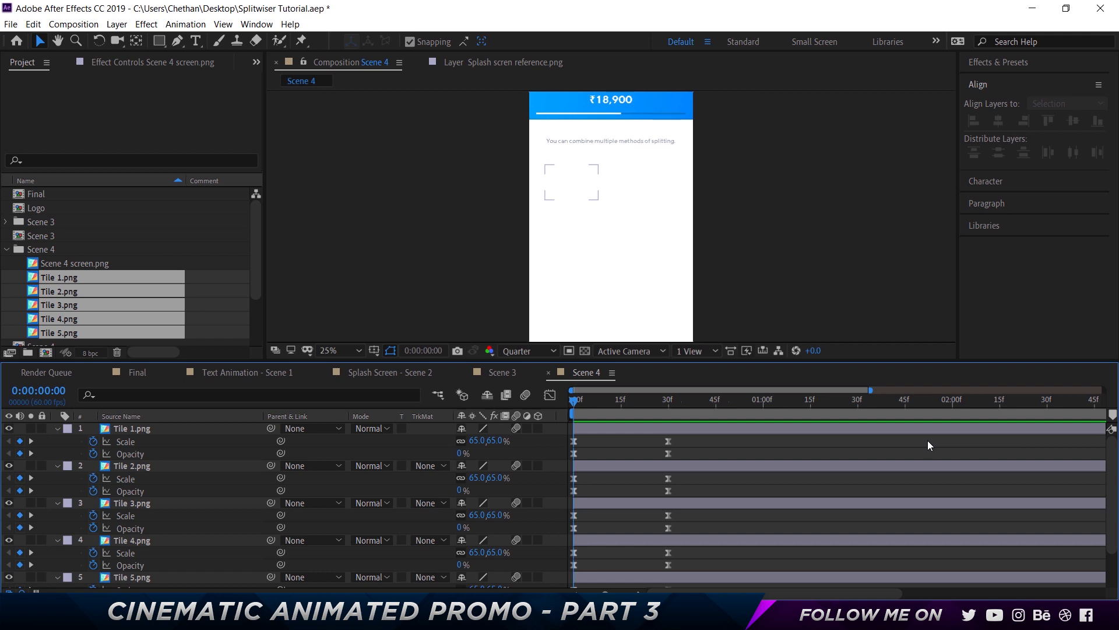
key(Page_Down)
key(Page_Down)
key(Page_Down)
click(639, 468)
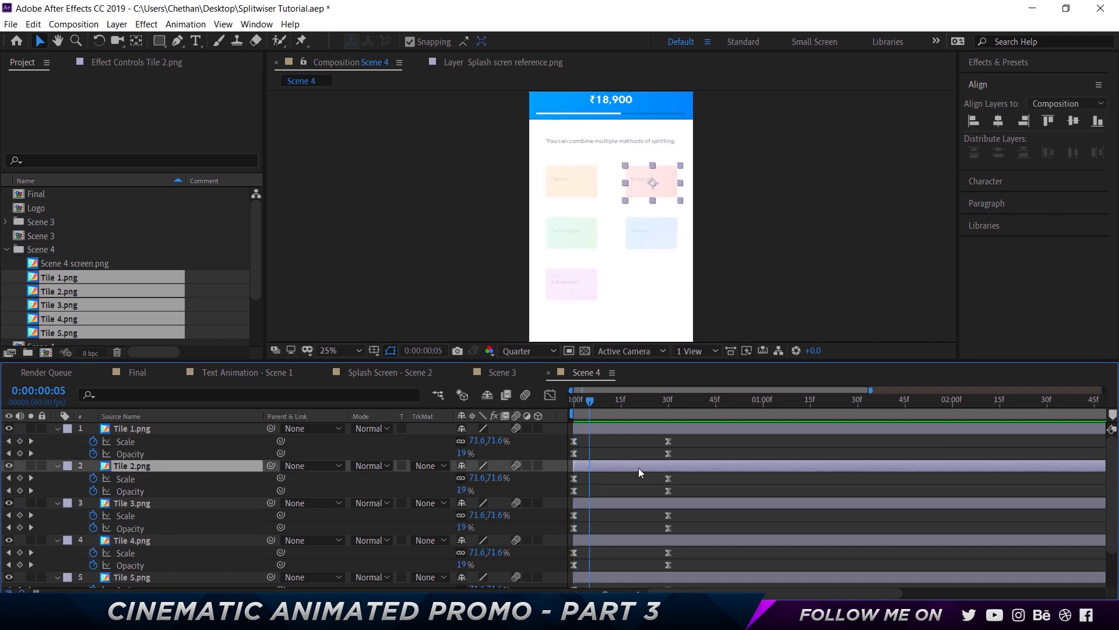
key(bracketleft)
Offset Tile 3's layer so it starts at 0:00:00:10
key(Page_Down)
key(Page_Down)
key(Page_Down)
key(Page_Down)
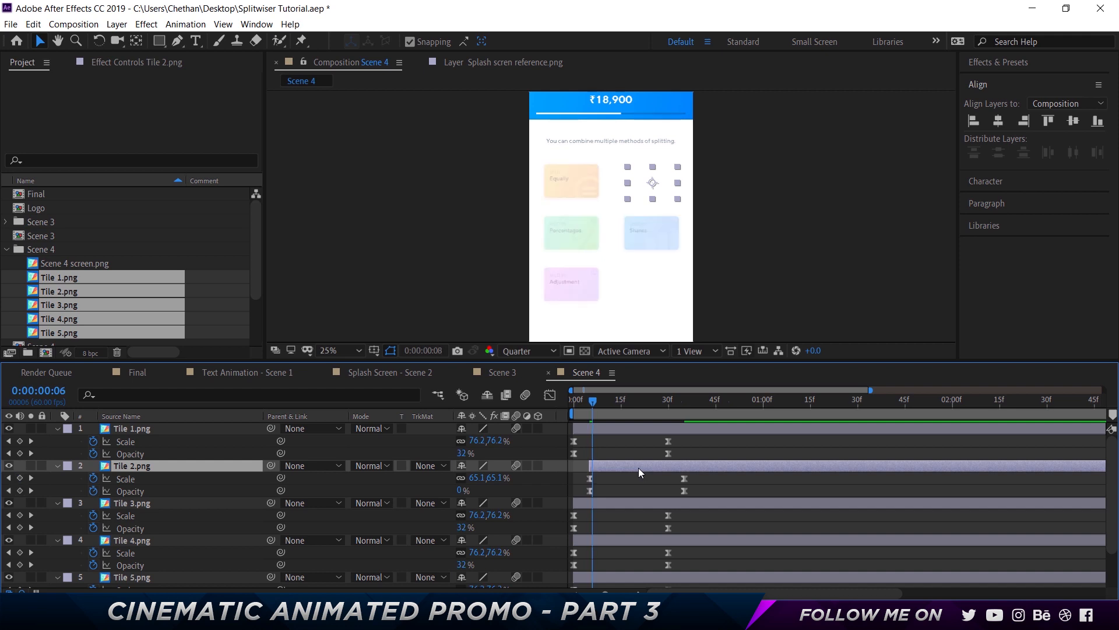
key(Page_Down)
click(639, 500)
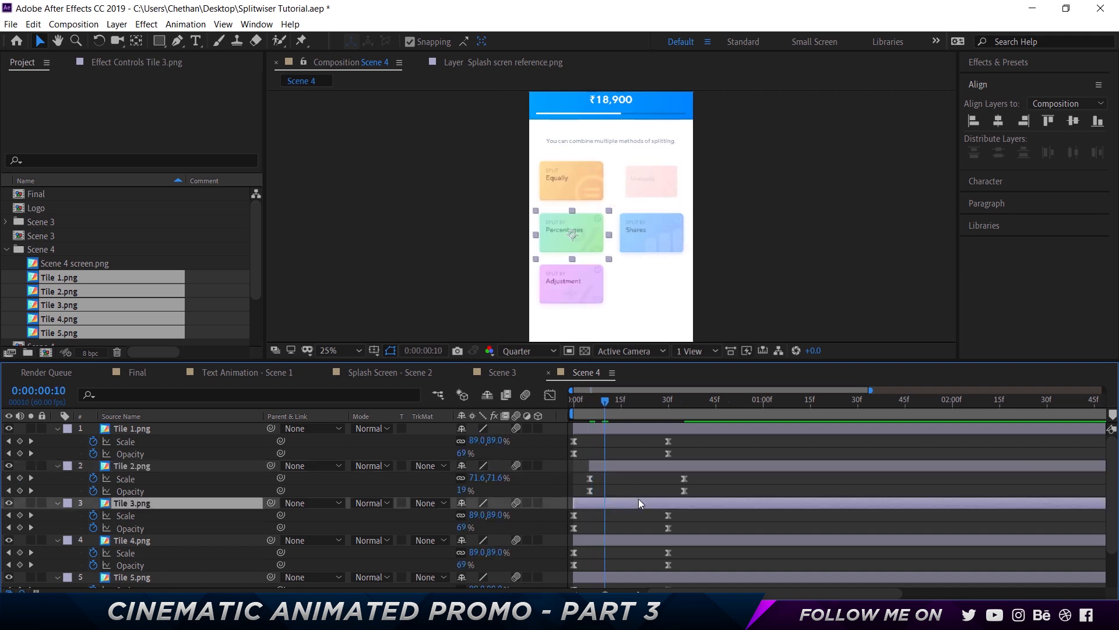
key(bracketleft)
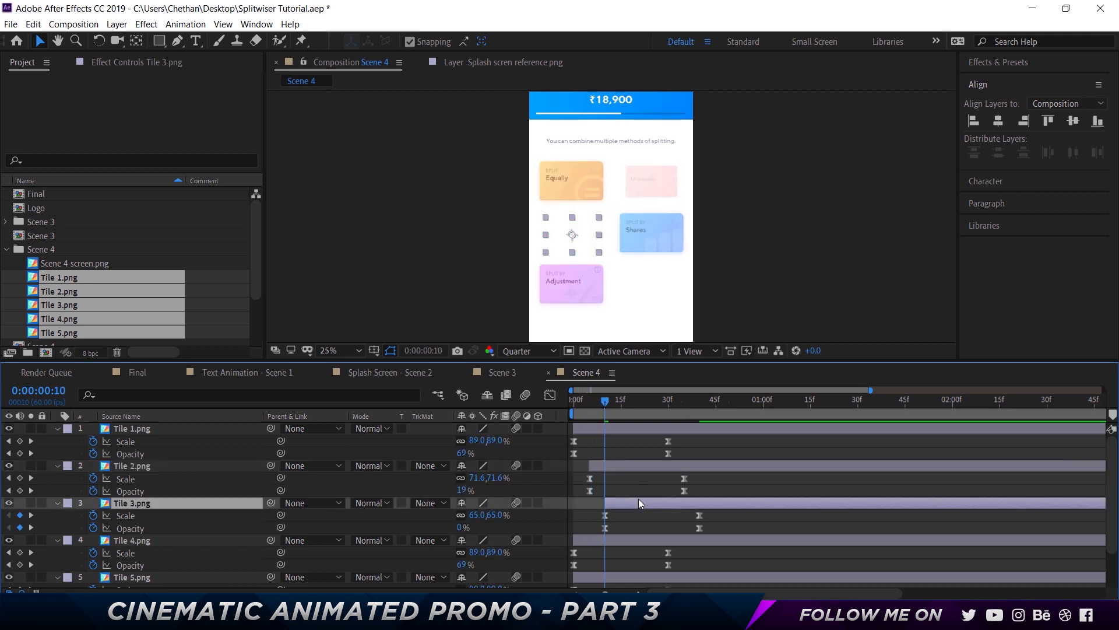
Offset Tile 4's layer so it starts at 0:00:00:15
key(Page_Down)
key(Page_Down)
key(Page_Down)
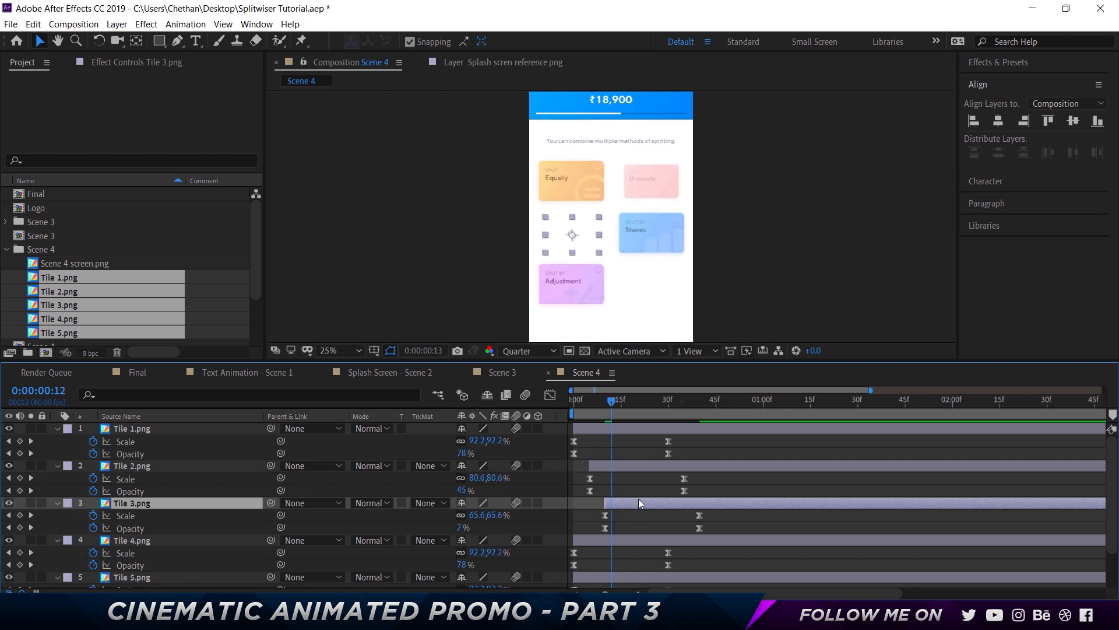
key(Page_Down)
key(Page_Down)
click(645, 541)
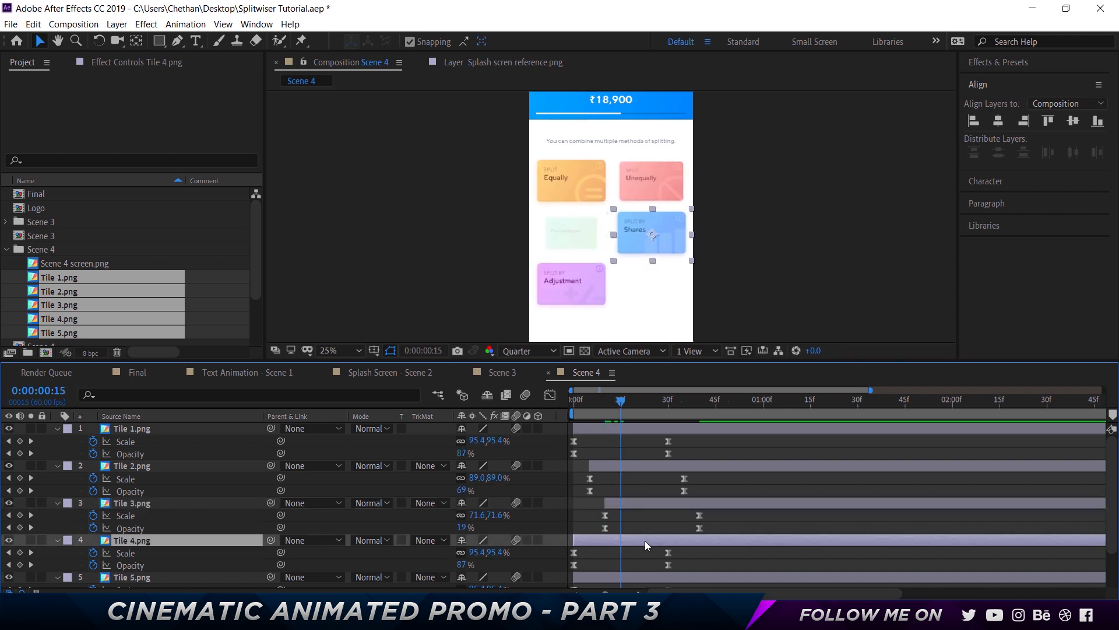
key(alt+bracketright)
key(ctrl+z)
key(bracketleft)
Offset Tile 5's layer so it starts at 0:00:00:20
scroll(639, 563, down, 2)
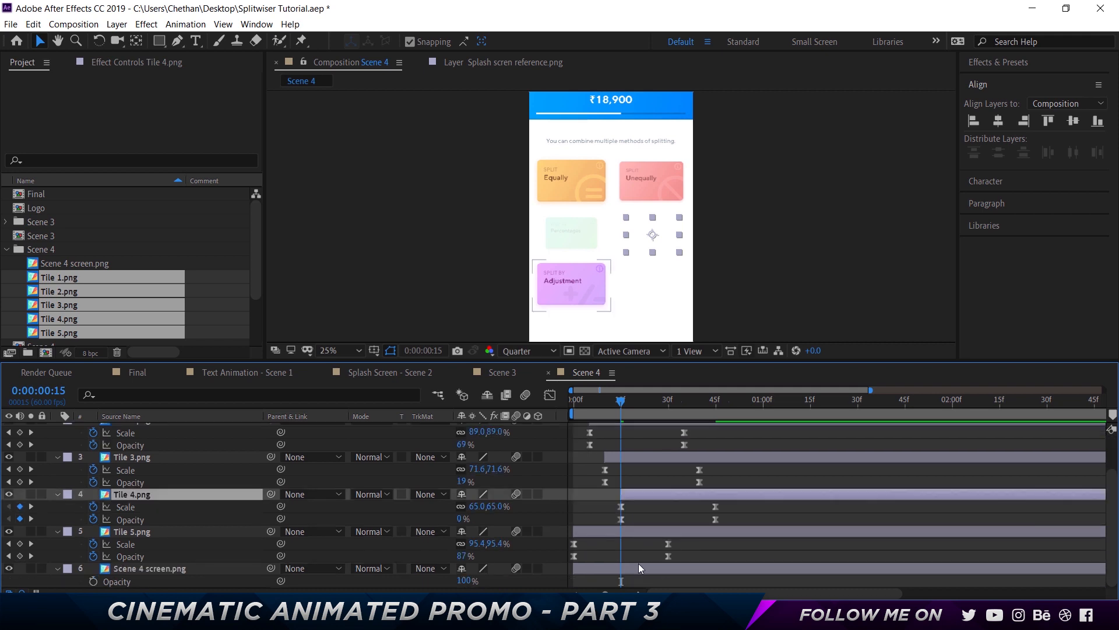
click(652, 534)
key(Page_Down)
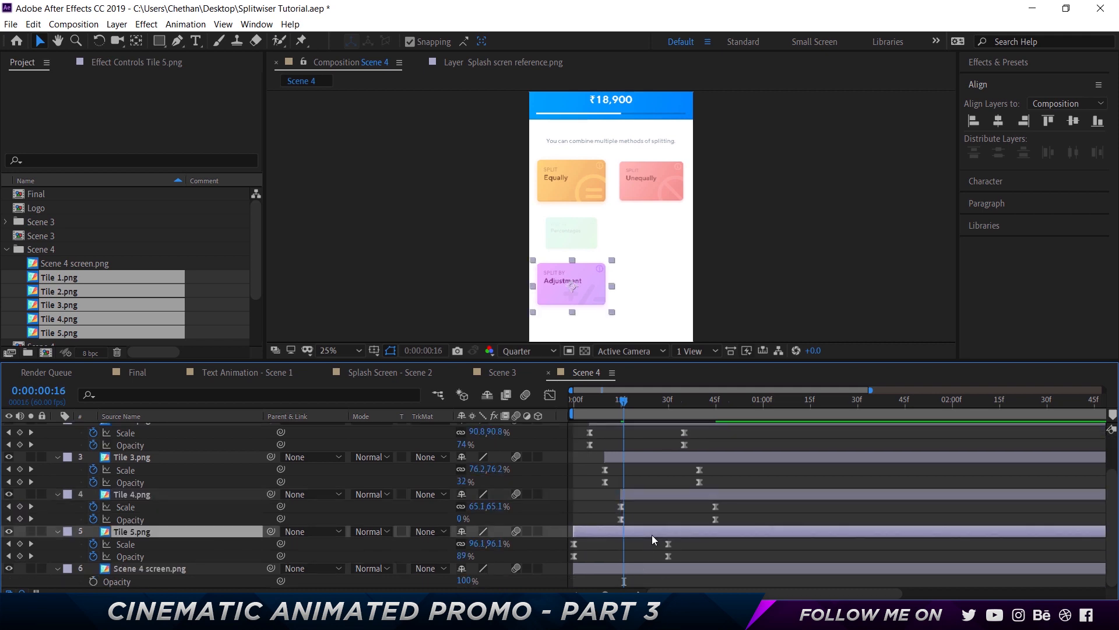
key(Page_Down)
key(Page_Down)
key(Page_Down)
key(Page_Down)
key(bracketleft)
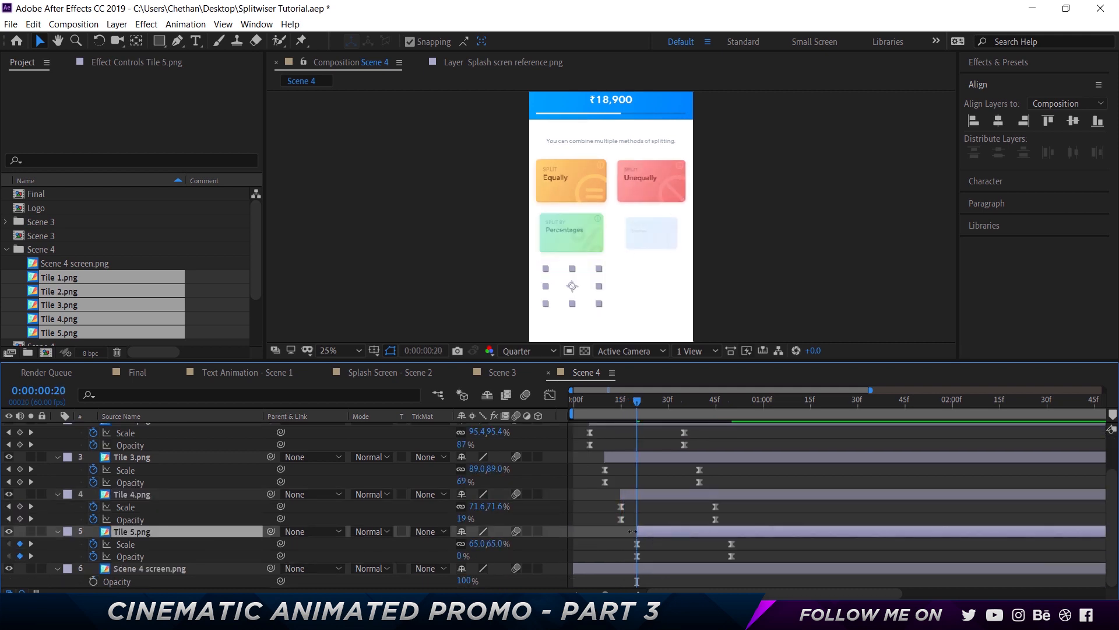
Preview the staggered tile animation from the start of the composition
click(575, 489)
key(Home)
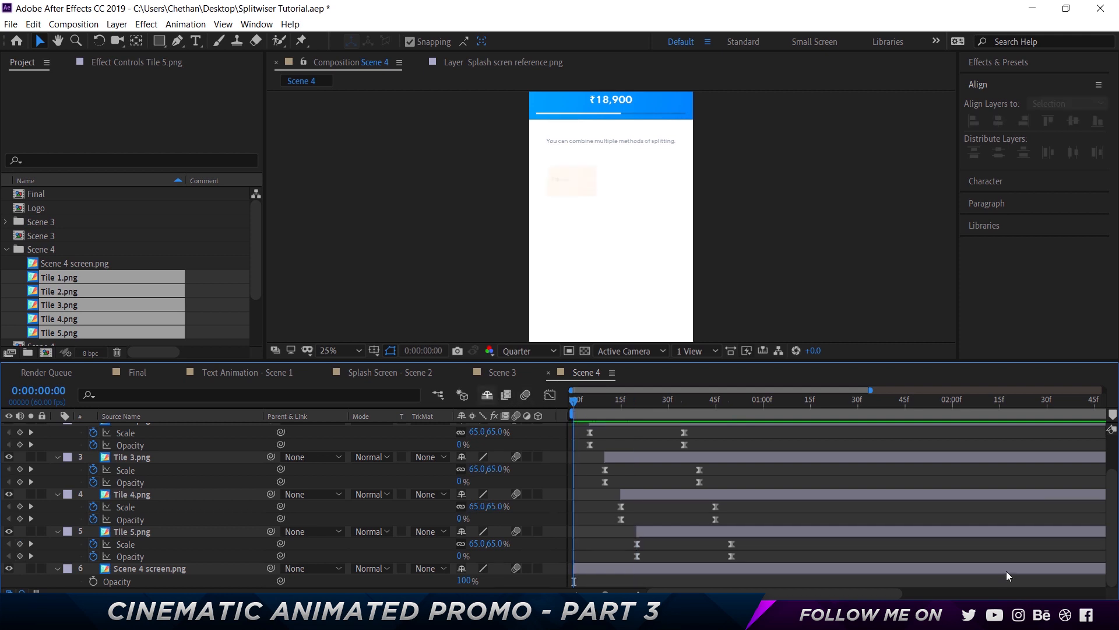
key(space)
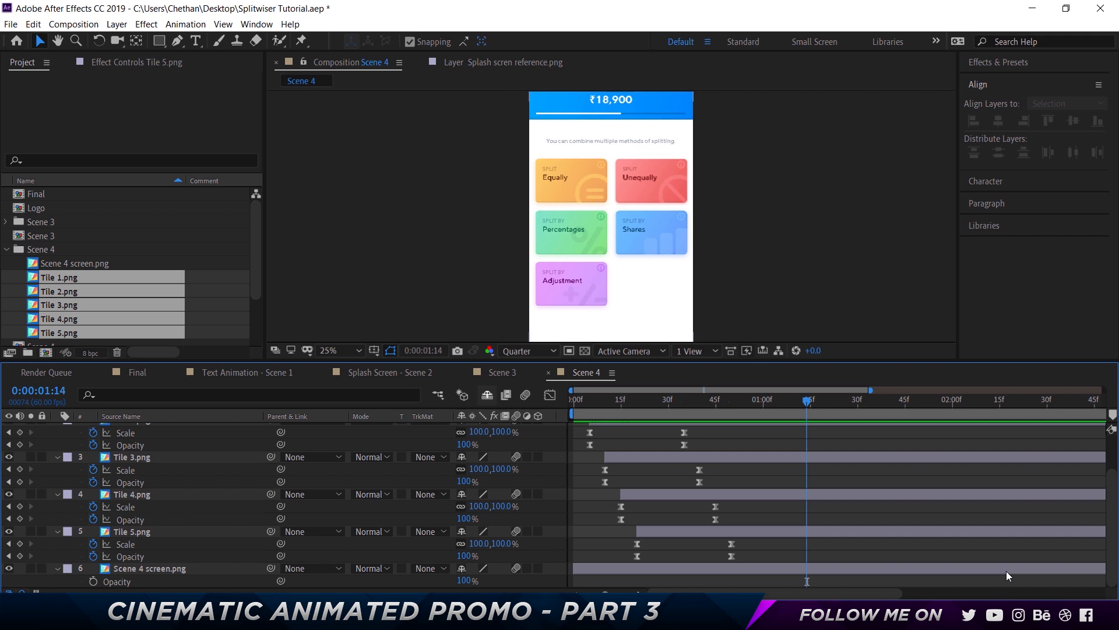
Open the Final composition and add the Scene 3 composition so it starts at about 0:00:16:52
click(7, 250)
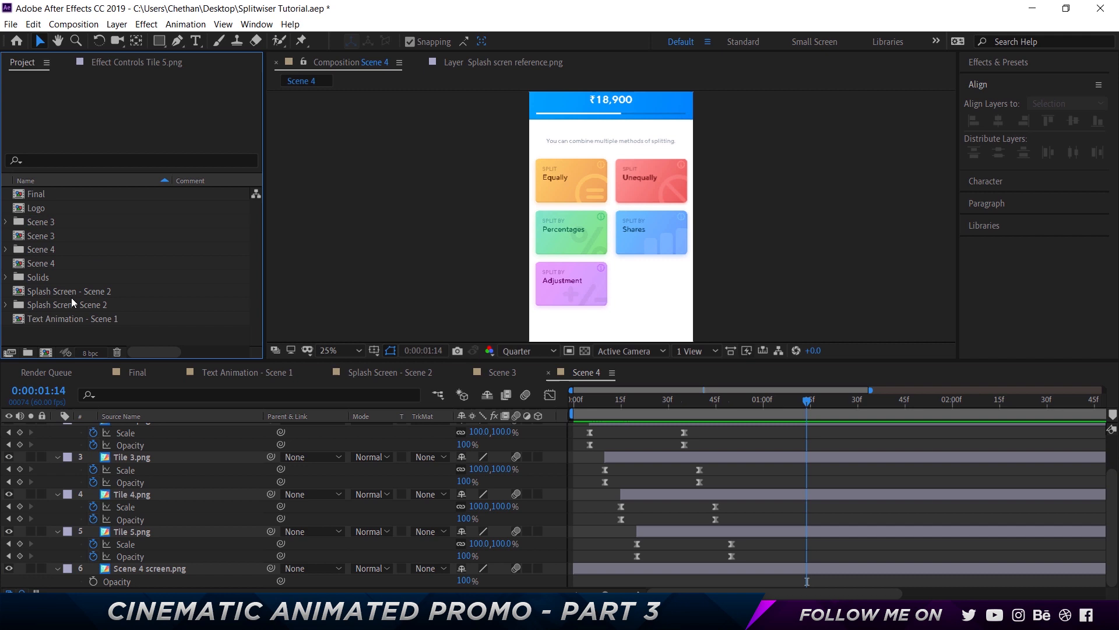
click(140, 373)
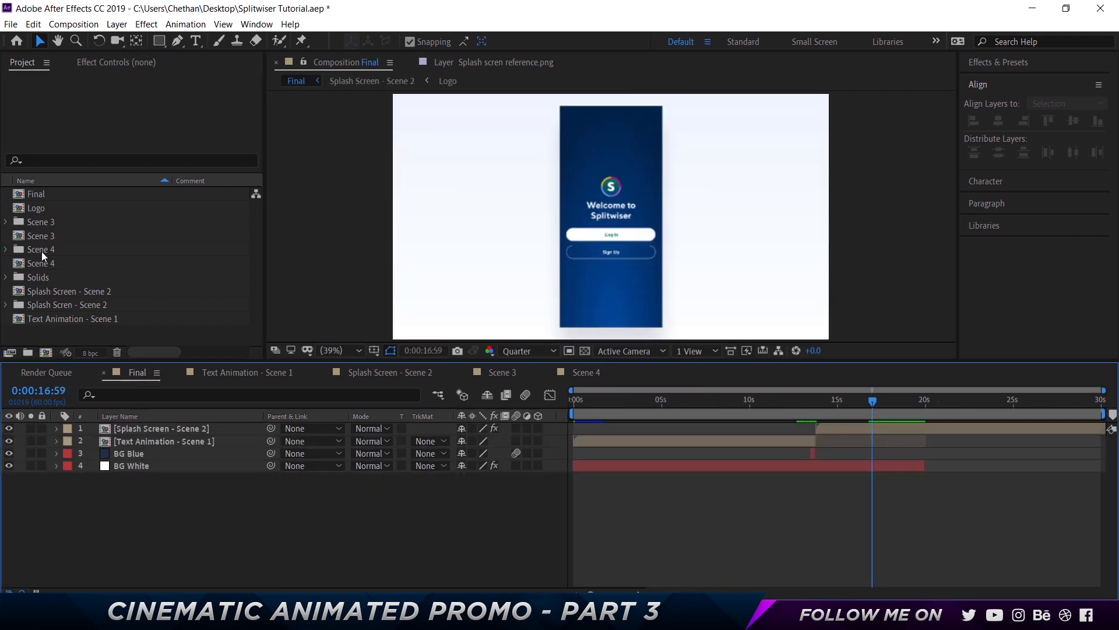
drag(44, 239, 134, 425)
drag(611, 429, 1034, 429)
drag(831, 402, 869, 405)
drag(922, 429, 886, 431)
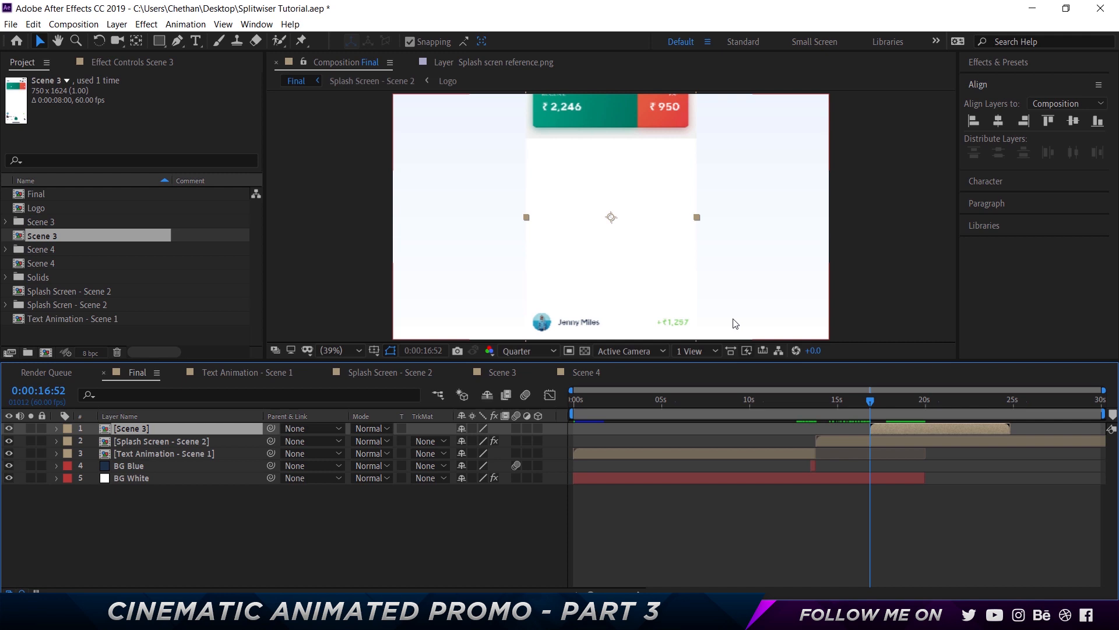
Add a two-node camera with the 50mm preset, never showing the 2D warning again, and make Scene 3 a 3D layer
right_click(352, 511)
mouse_move(443, 374)
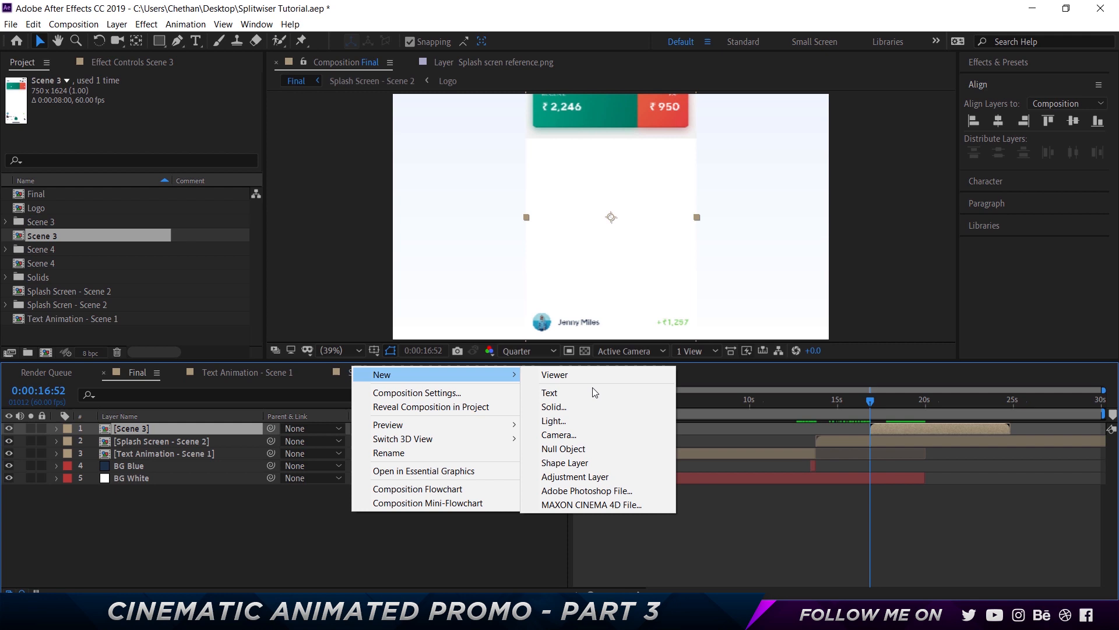
click(616, 438)
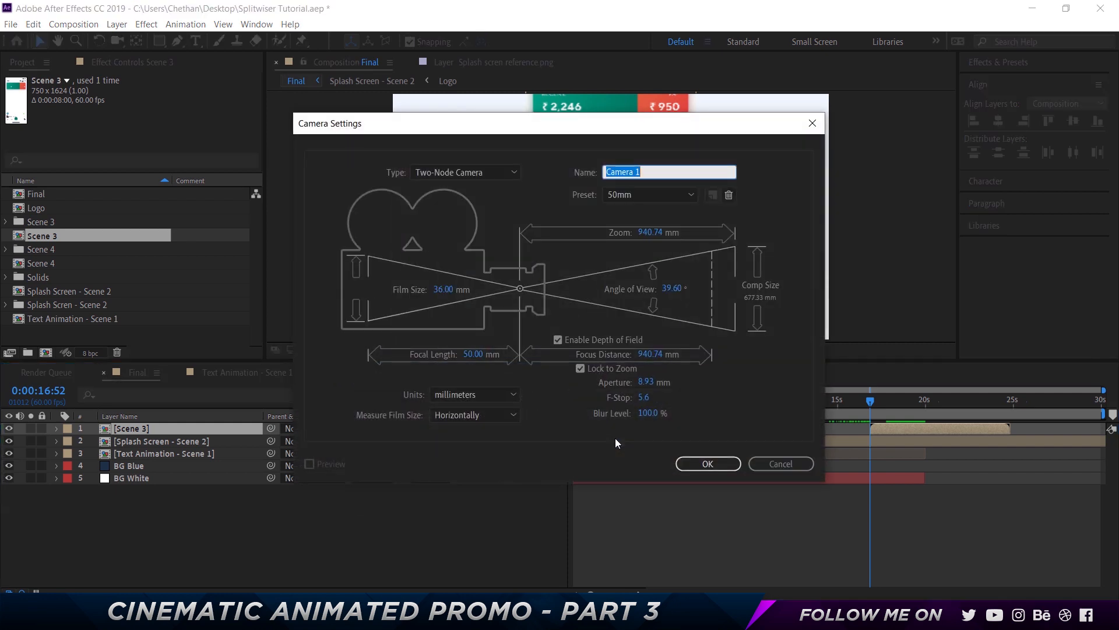
click(692, 194)
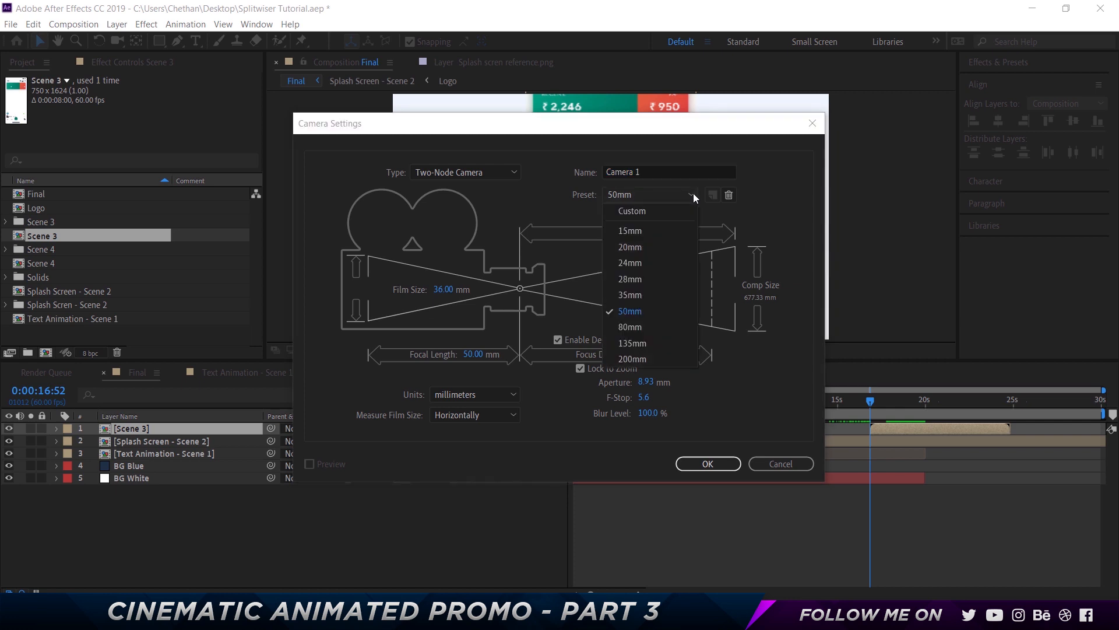
click(646, 313)
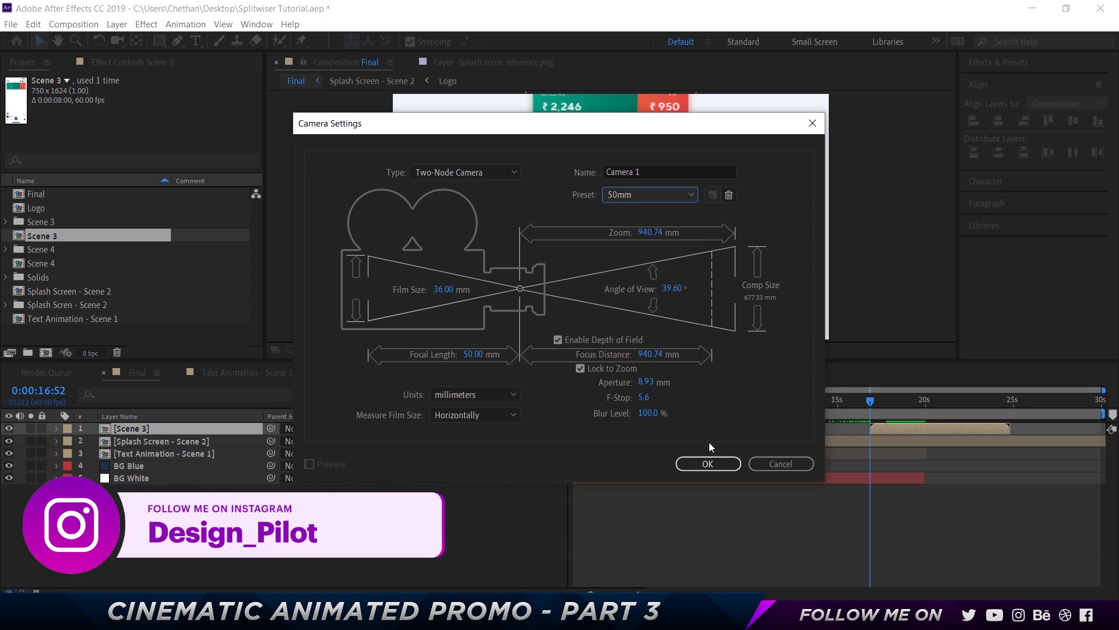
click(707, 462)
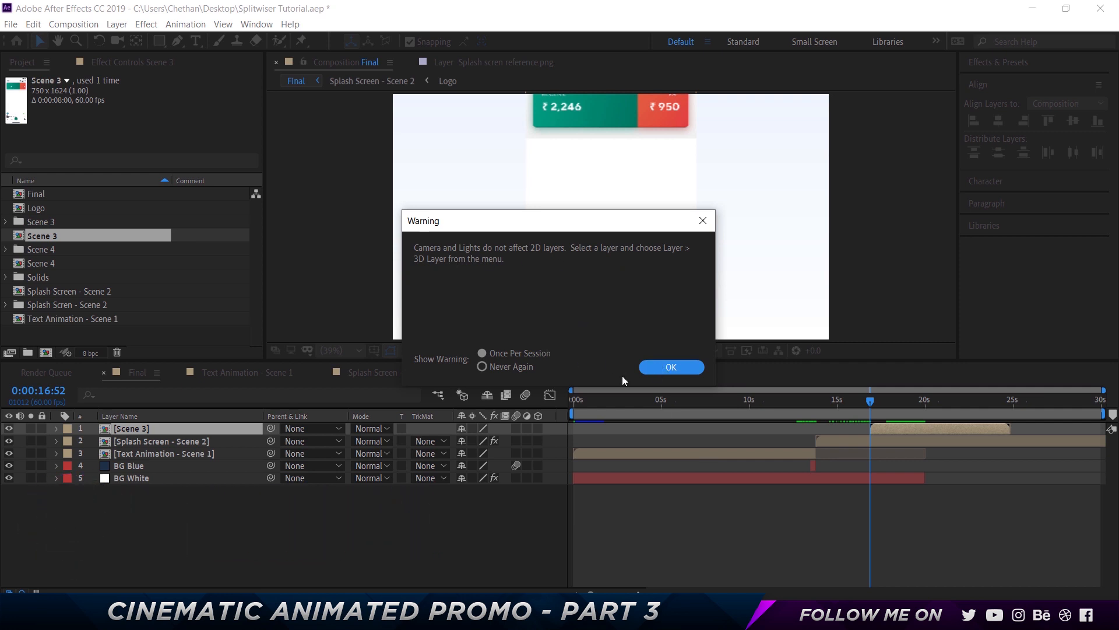
click(543, 370)
click(680, 369)
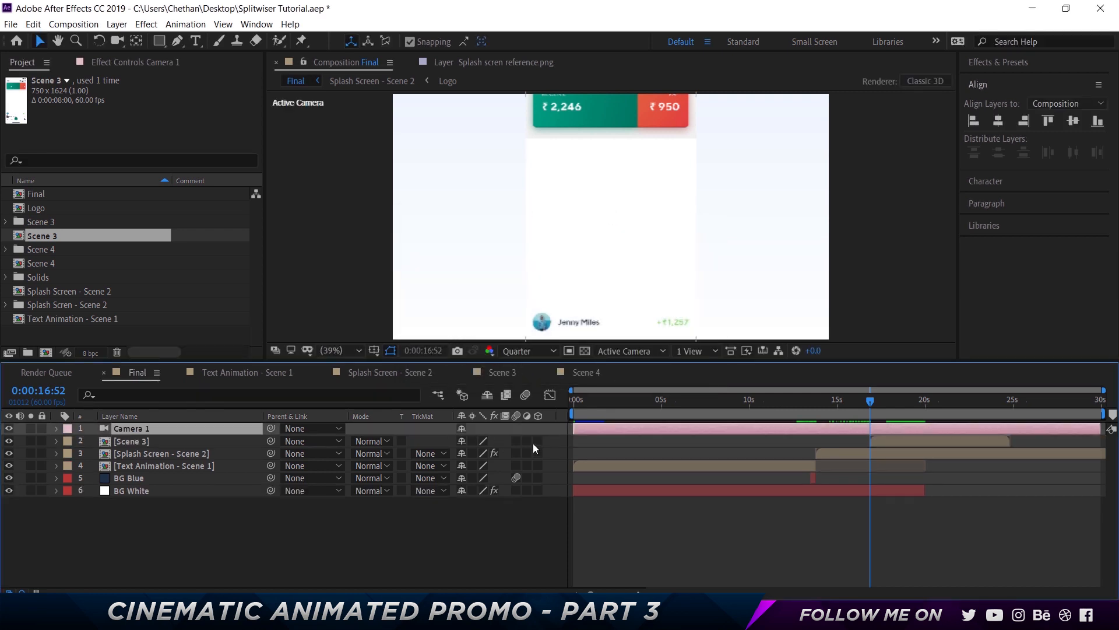
click(142, 440)
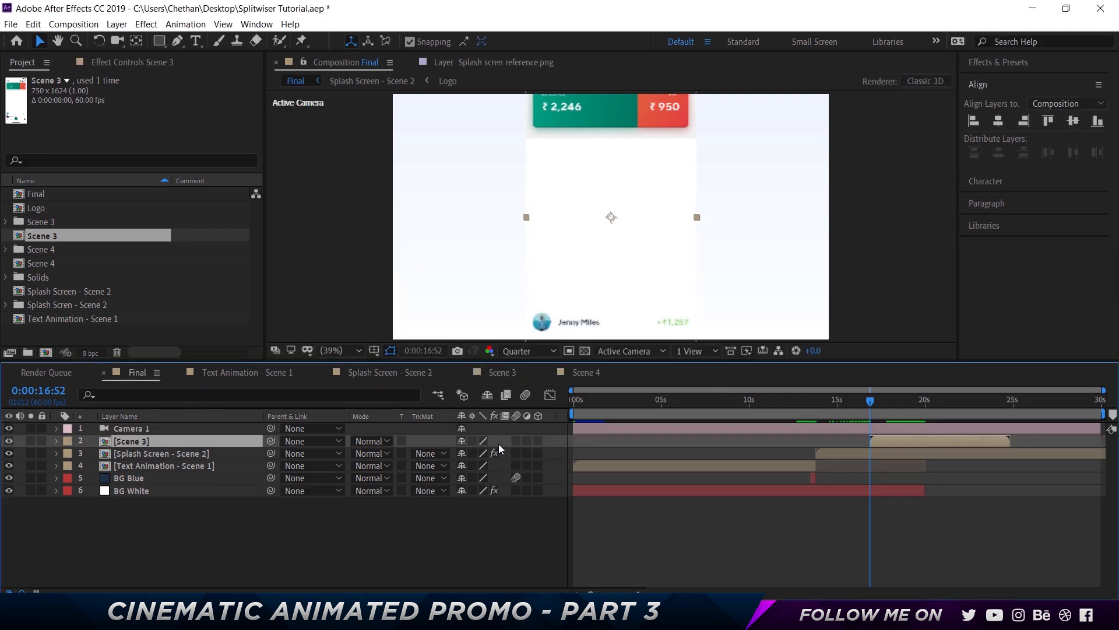
click(538, 441)
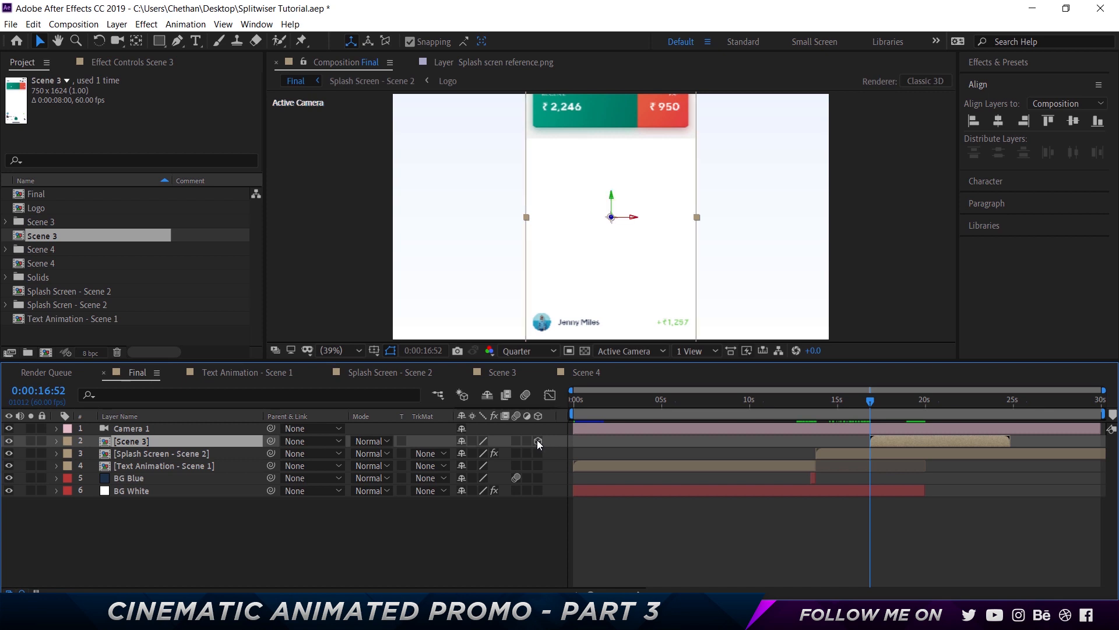
Add a null object named Camera Control and move it to the top of the layer stack
right_click(143, 517)
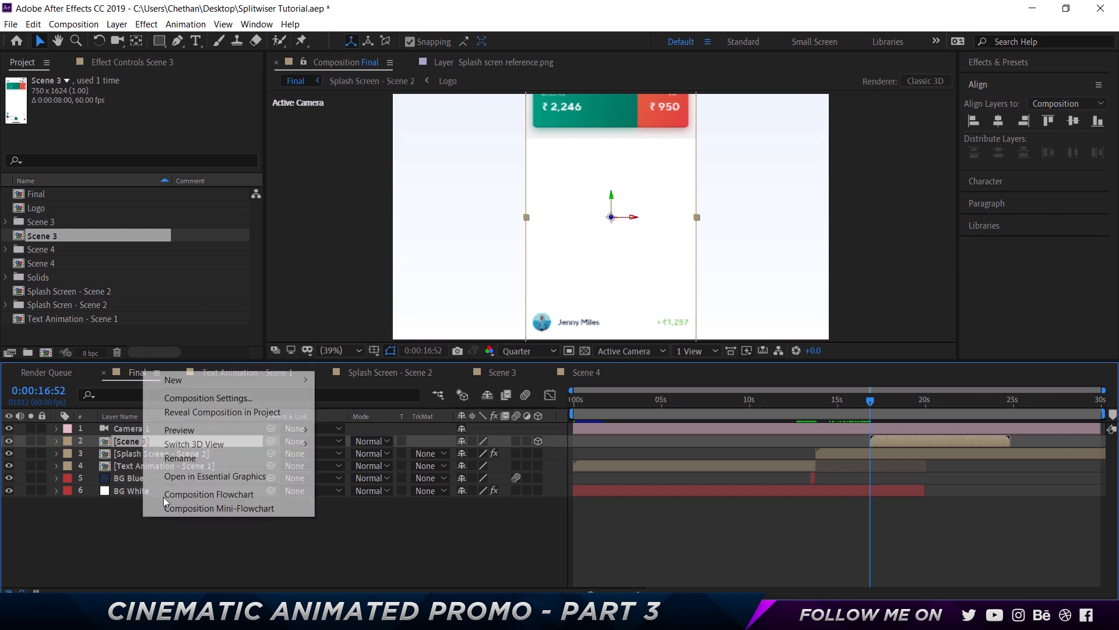
mouse_move(204, 381)
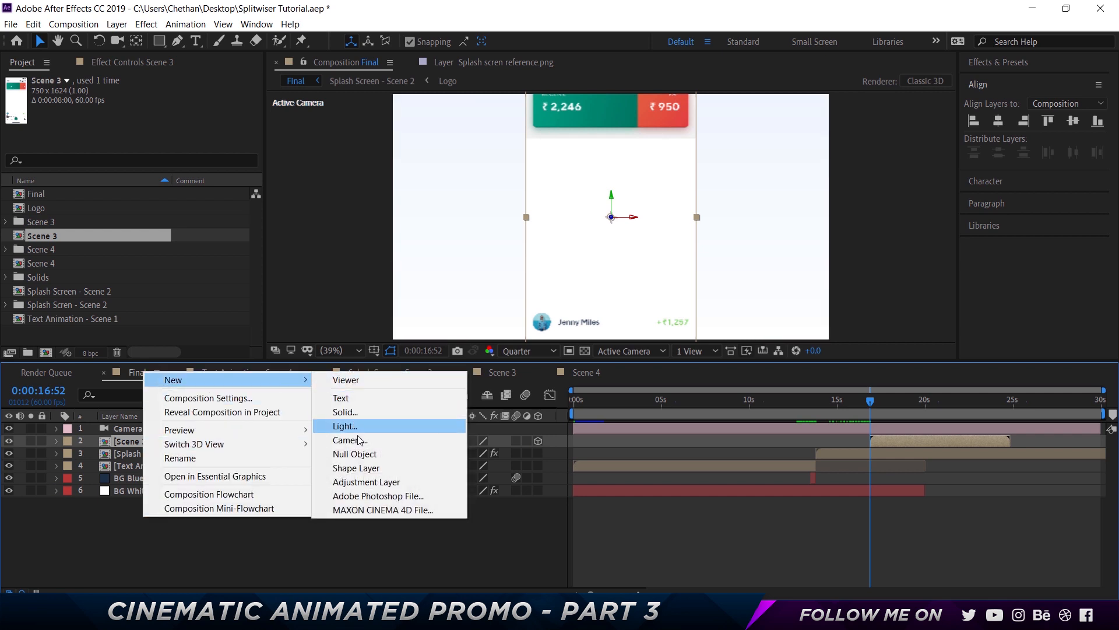
click(354, 453)
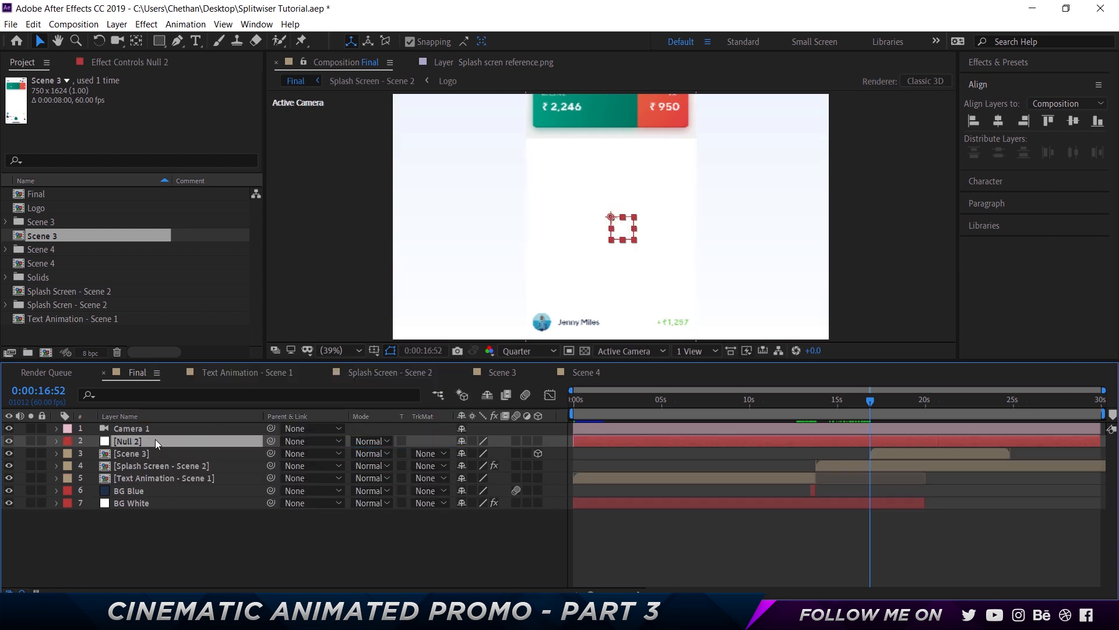
key(Return)
text(Camera C)
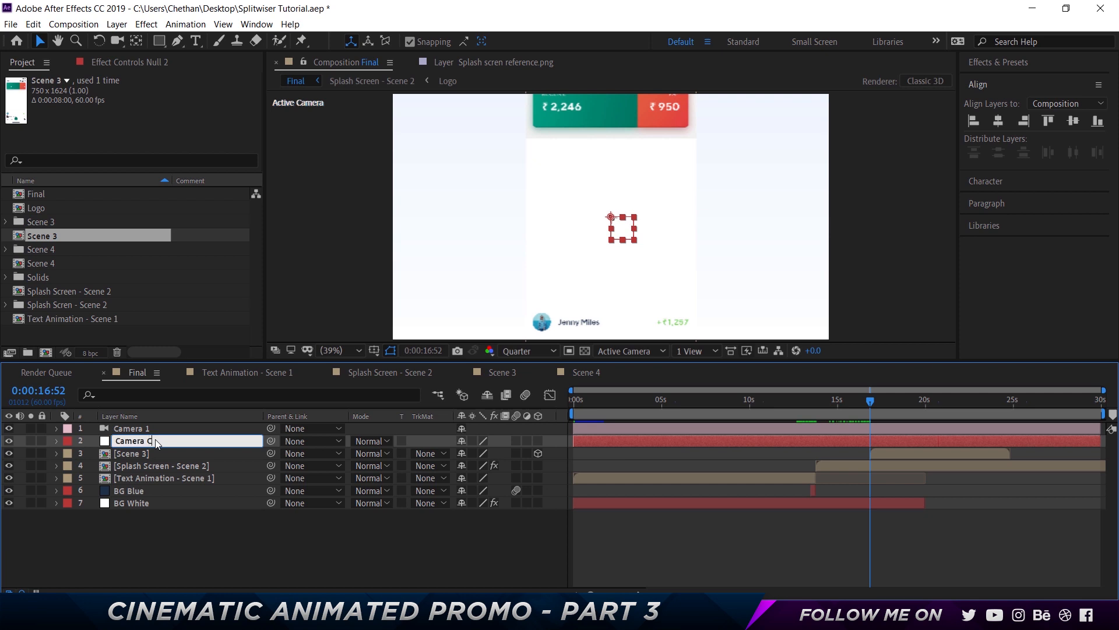
text(ontrol)
key(Return)
drag(147, 441, 145, 426)
Hide the Splash Screen, Text Animation and BG Blue layers below Scene 3, keeping BG White visible
click(140, 453)
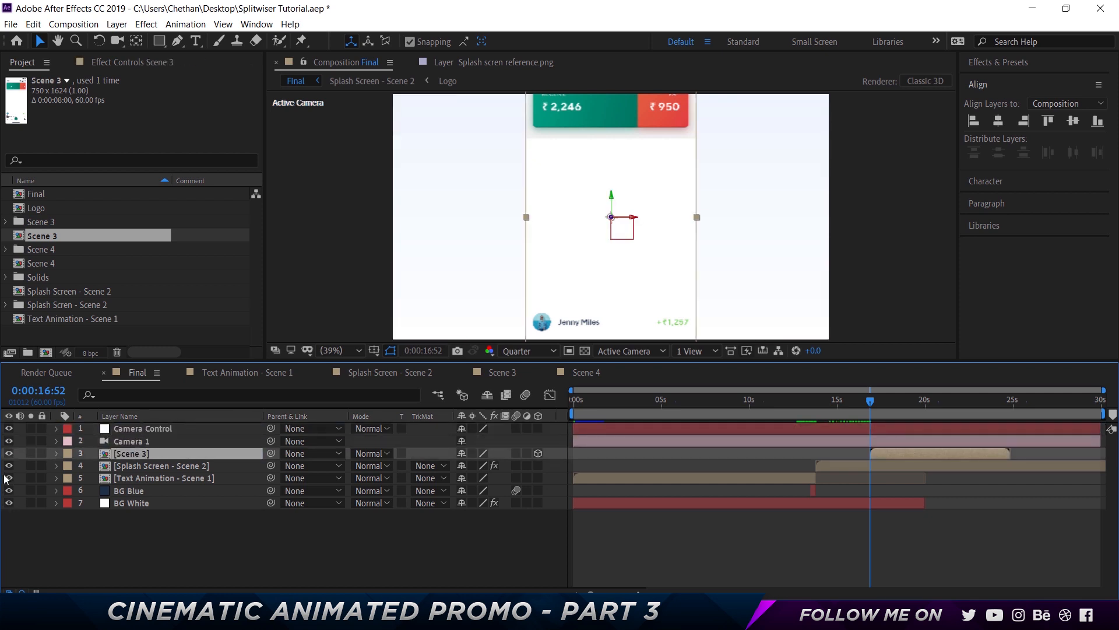
drag(9, 466, 9, 505)
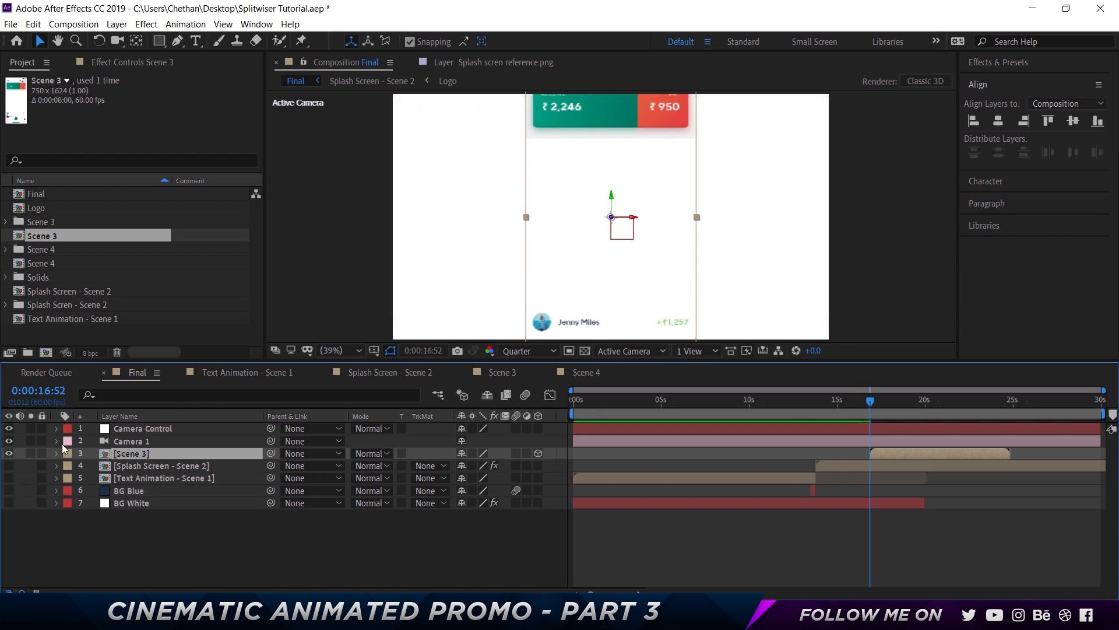
click(9, 503)
Move Camera Control and Camera 1 so both start at 0:00:16:52
click(134, 429)
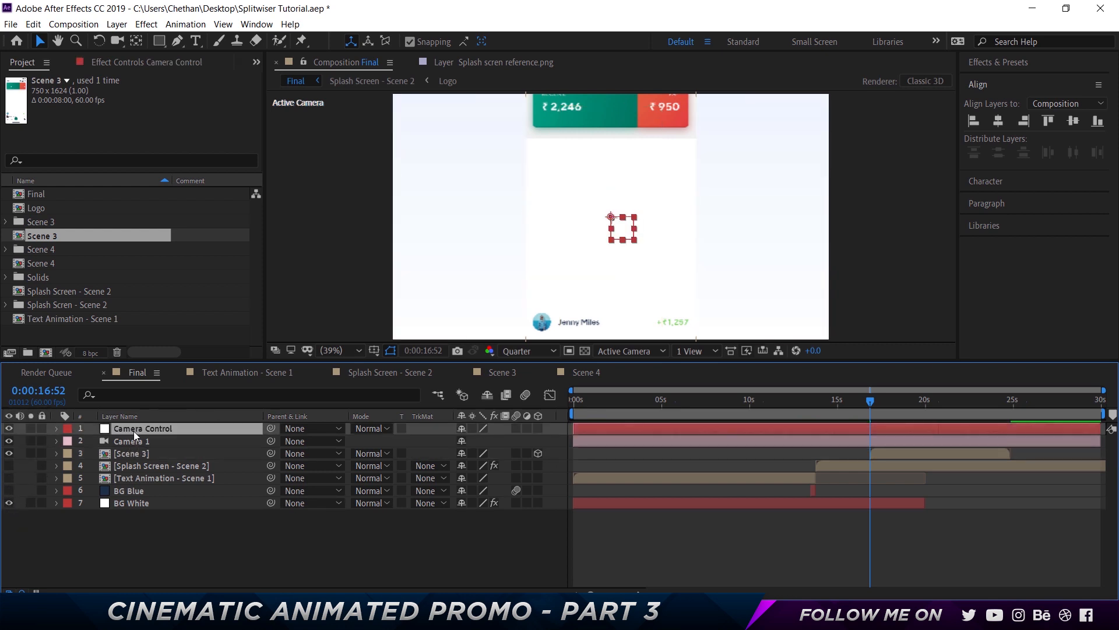
click(659, 444)
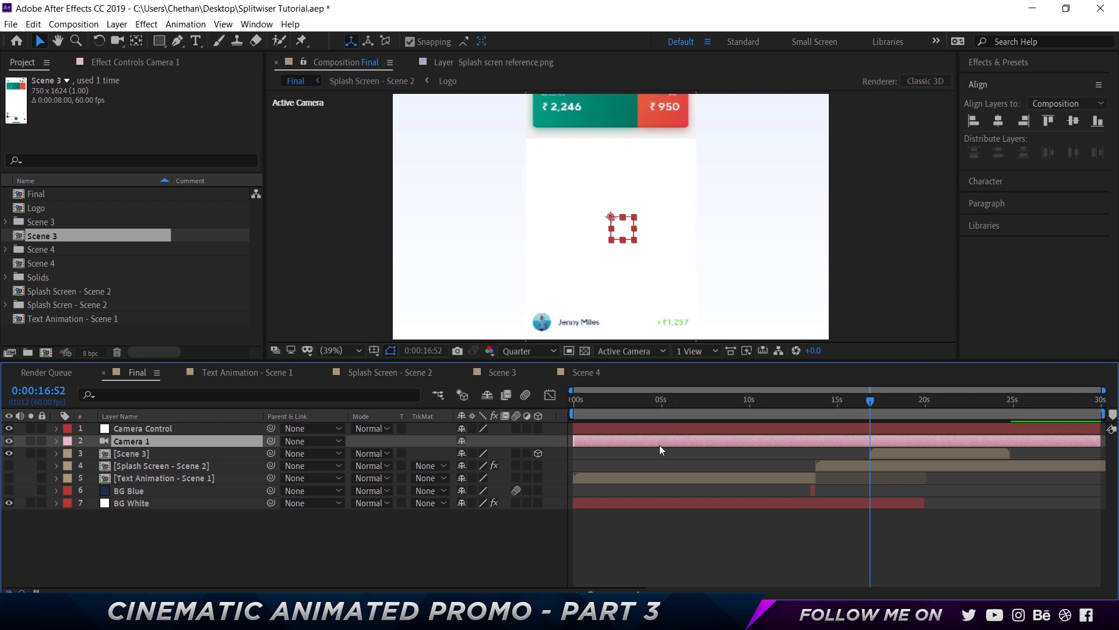
ctrl+click(606, 430)
key(bracketleft)
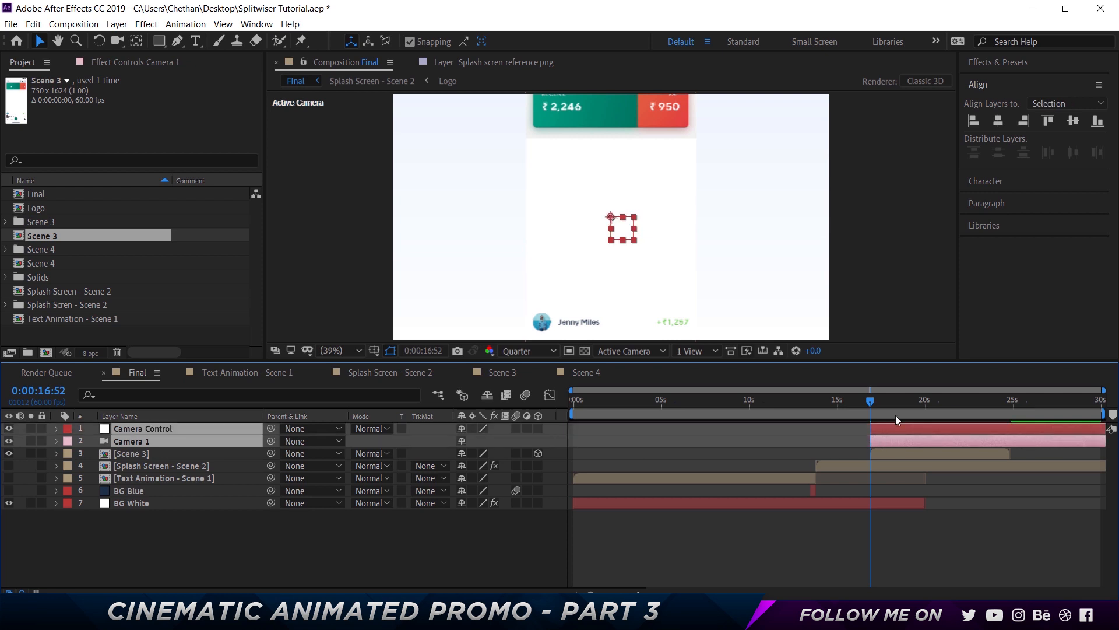
click(240, 558)
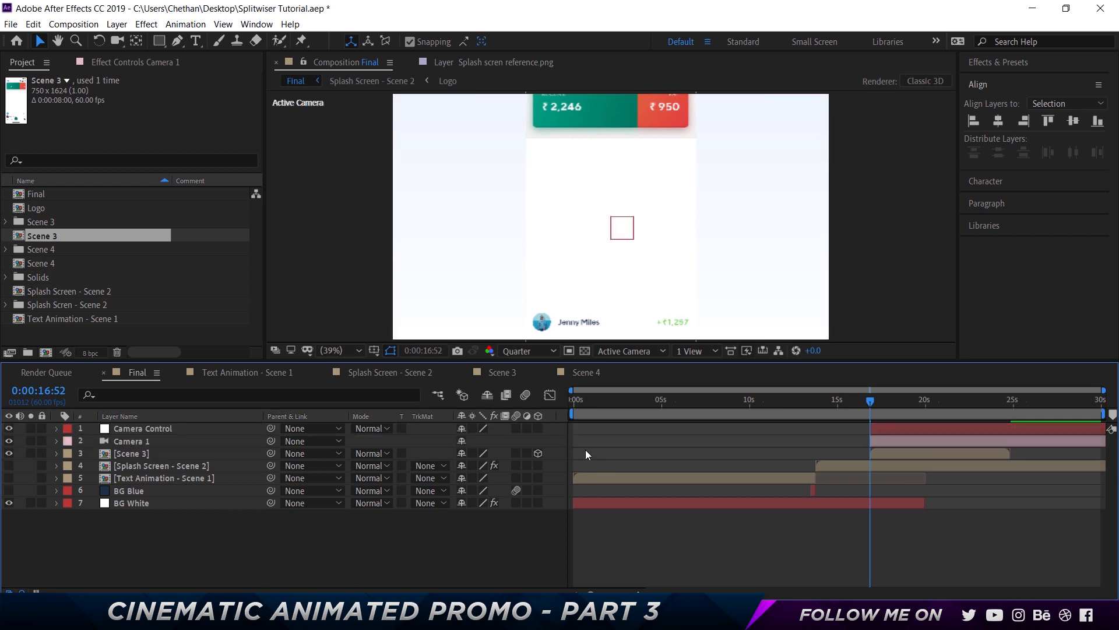
Trim the Splash Screen - Scene 2 layer so it ends at 0:00:16:52
click(130, 442)
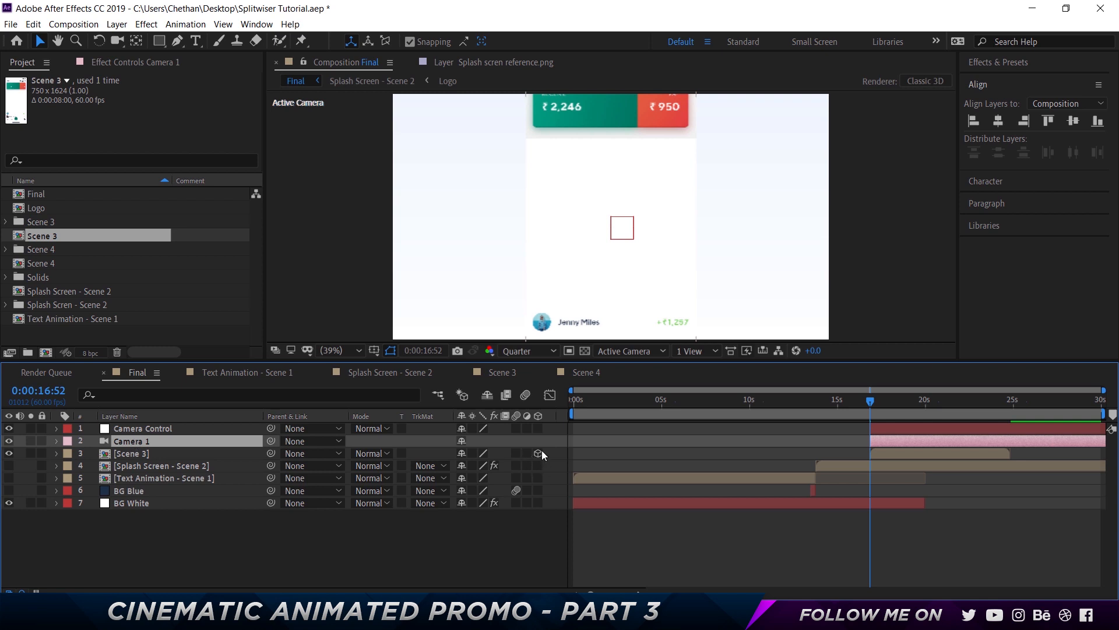
click(694, 468)
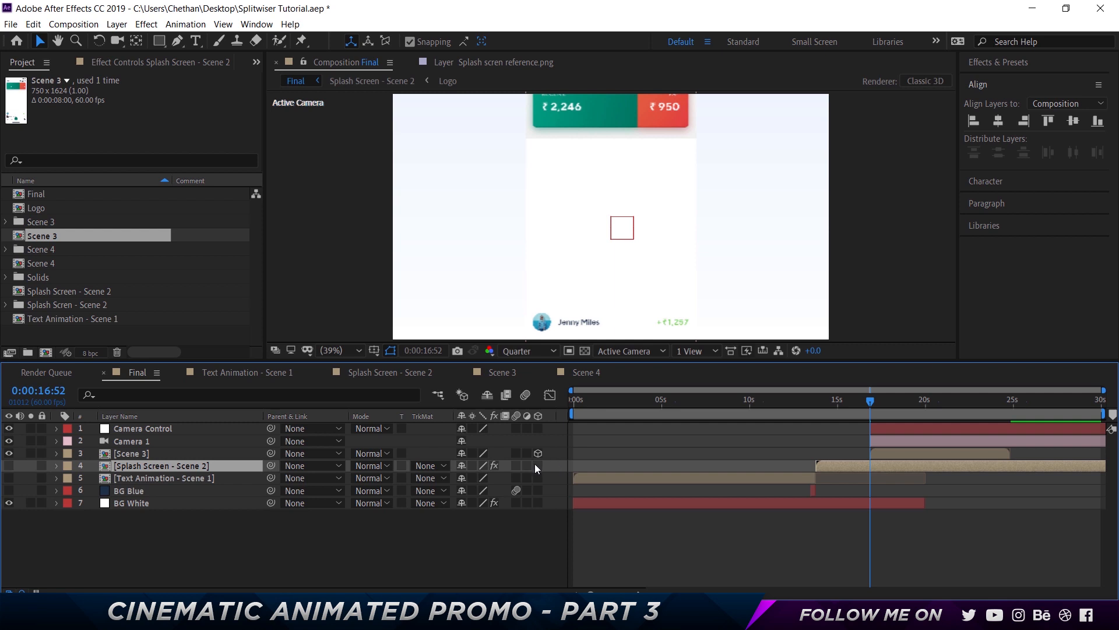
key(alt+bracketright)
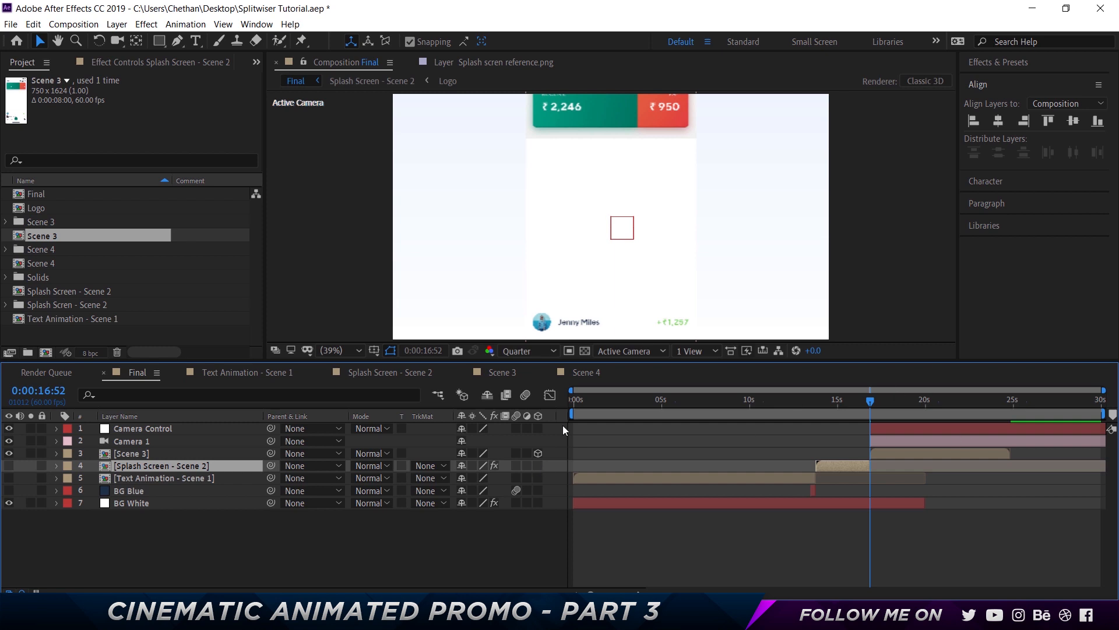
click(123, 427)
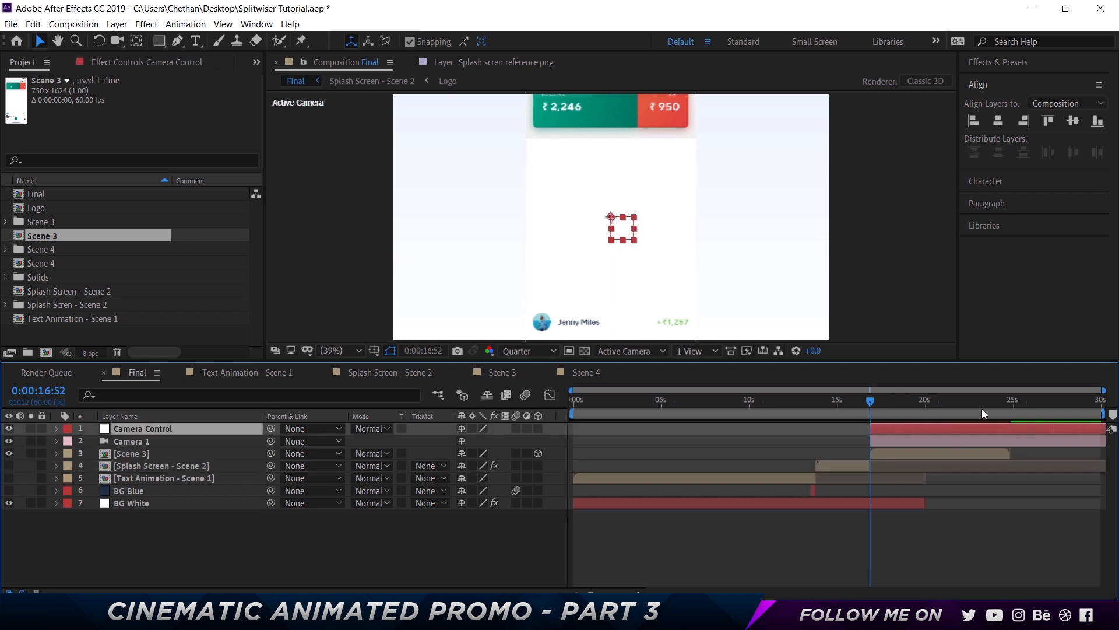
Parent Camera 1 to the Camera Control null and make Camera Control a 3D layer
click(170, 457)
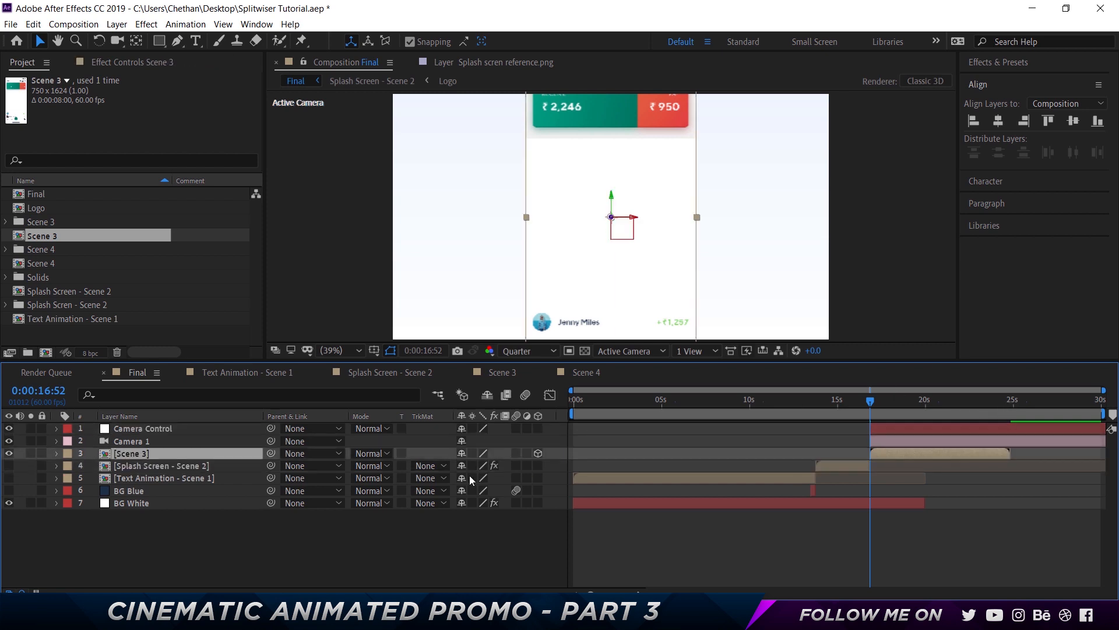
click(159, 429)
click(154, 442)
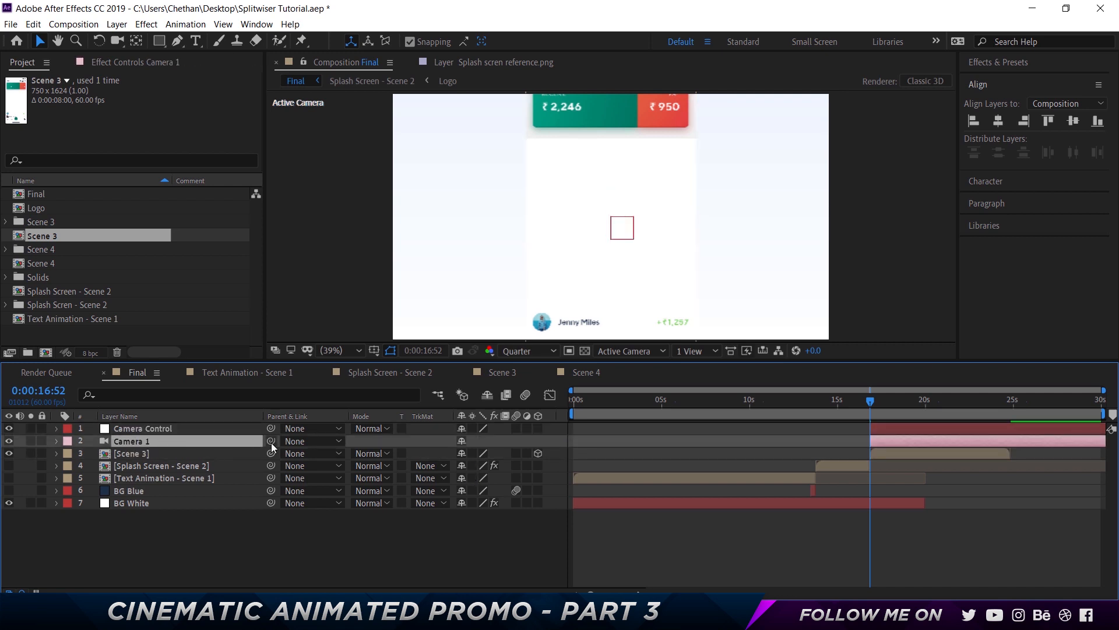
drag(271, 441, 188, 428)
click(190, 427)
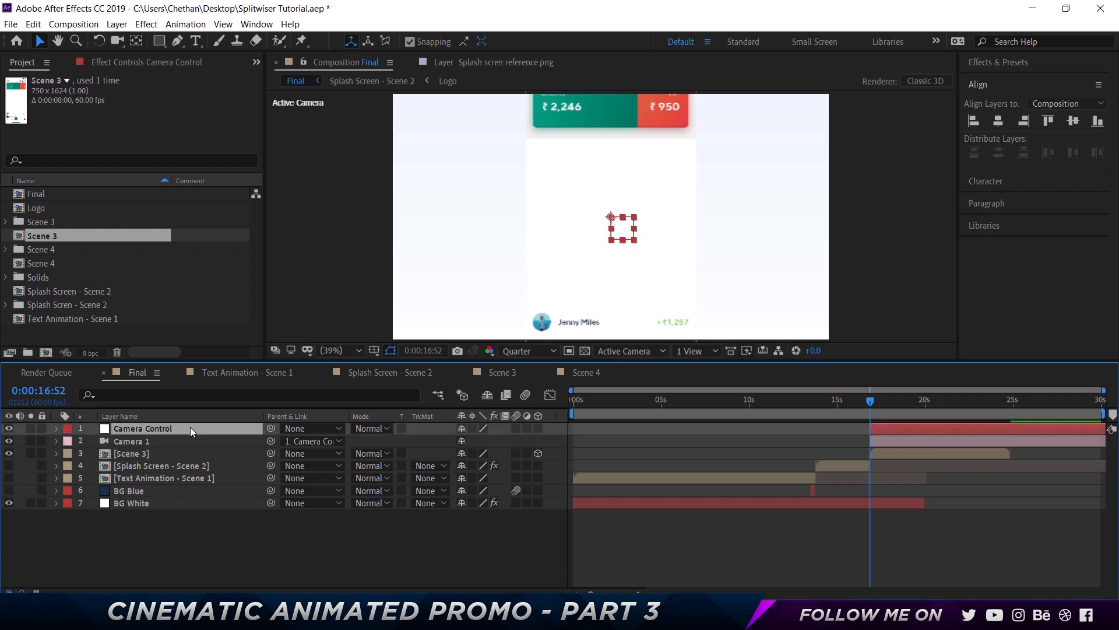
click(538, 428)
Copy the Drop Shadow effect from Splash Screen - Scene 2 onto Scene 3 and set its opacity to 10%
click(145, 478)
click(120, 61)
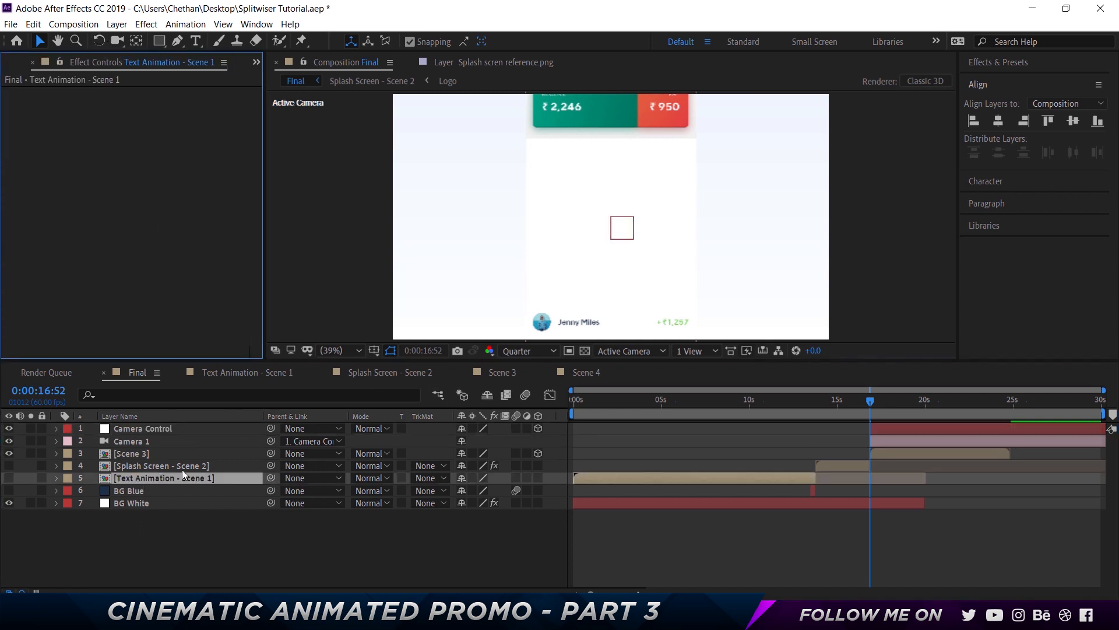
click(158, 465)
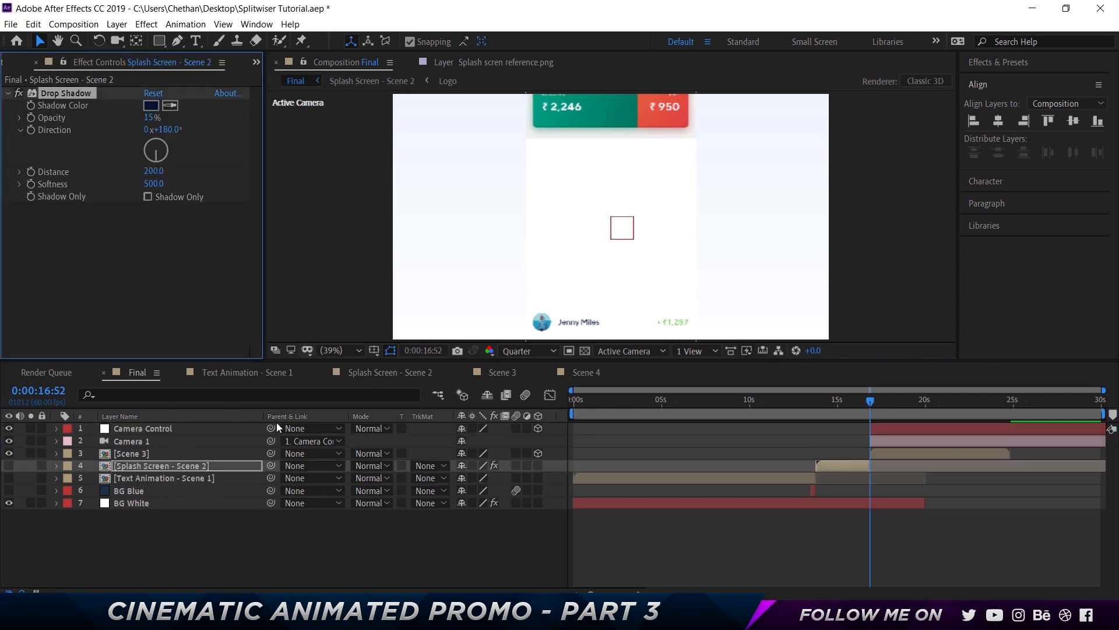
click(133, 453)
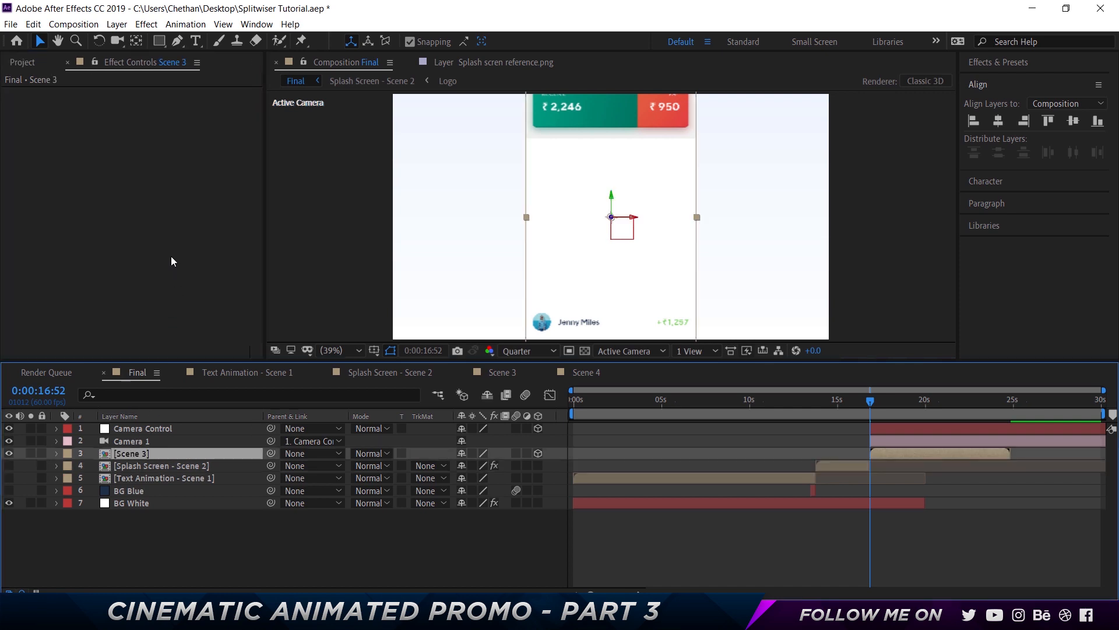
key(ctrl+v)
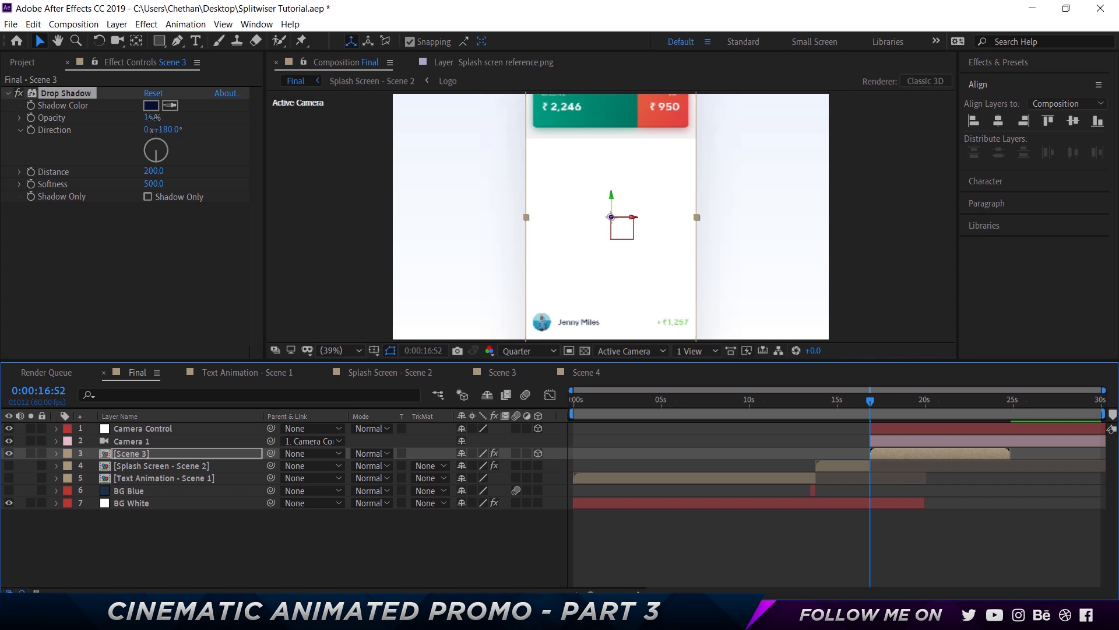
click(152, 118)
text(10)
key(Return)
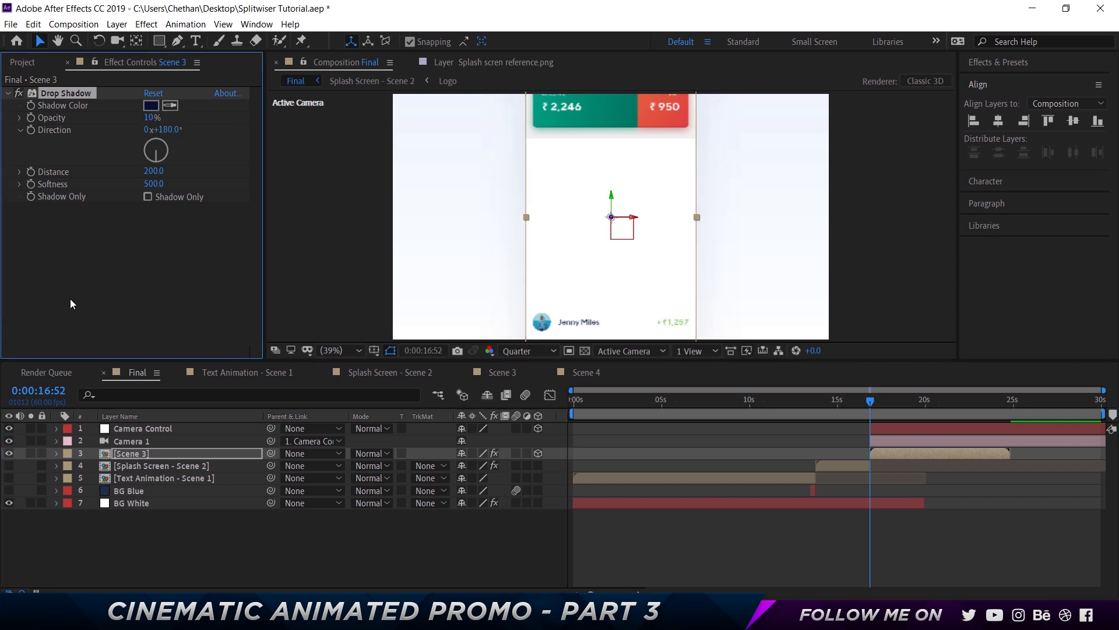
Try adjusting Camera Control's orientation, then undo the change
click(147, 432)
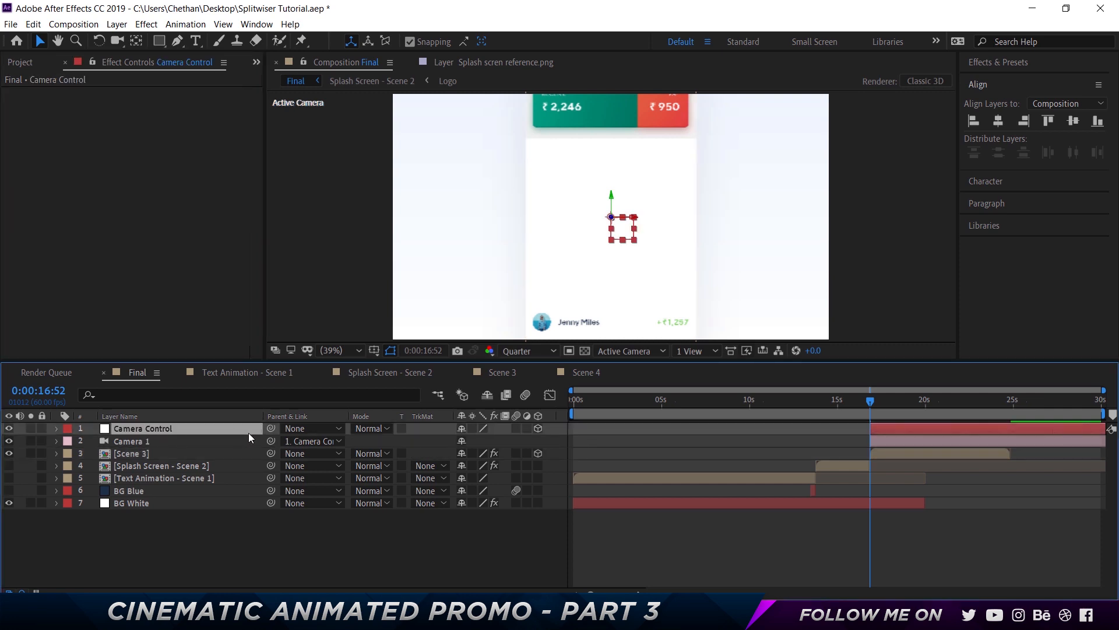
key(r)
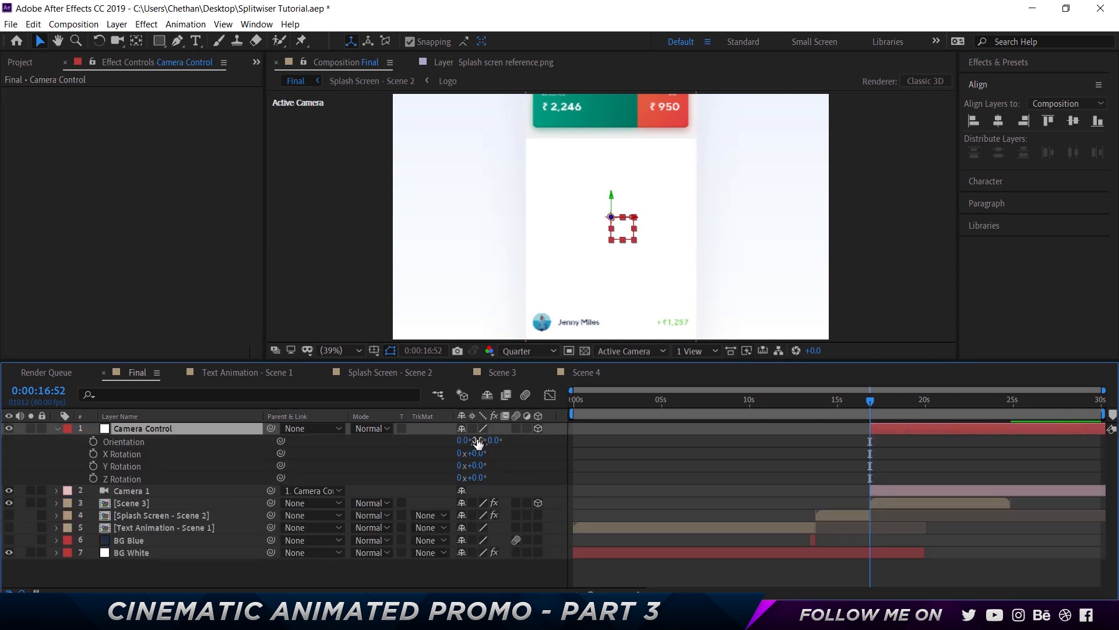
drag(478, 443, 428, 438)
click(158, 427)
key(ctrl+z)
Tilt Camera Control's orientation to 16°, 23°, 0° to angle the scene in 3D
click(140, 490)
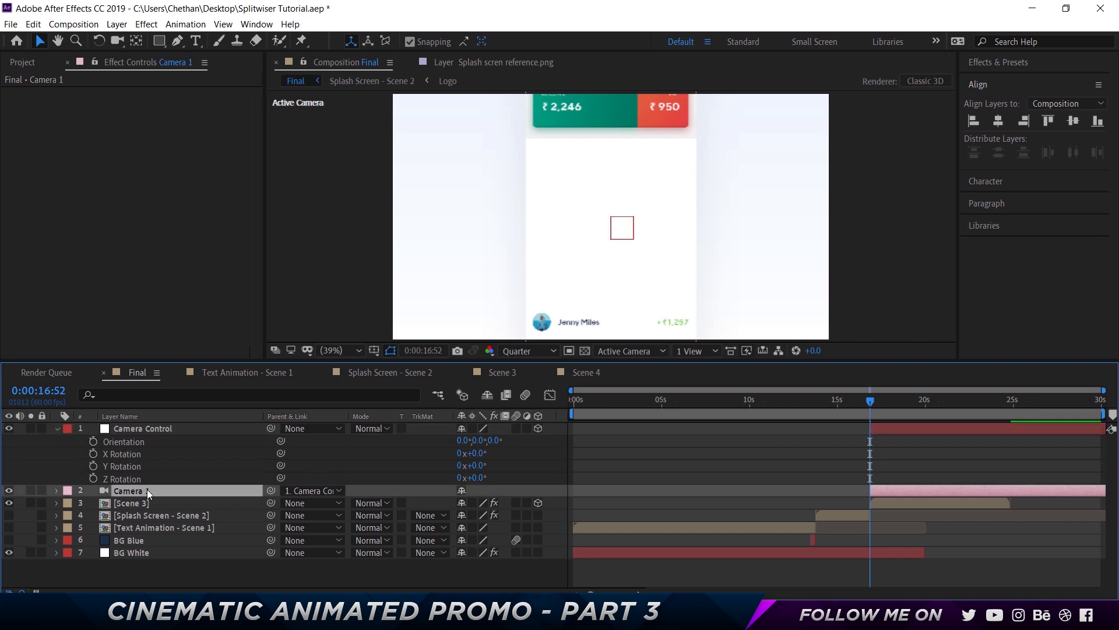
click(133, 502)
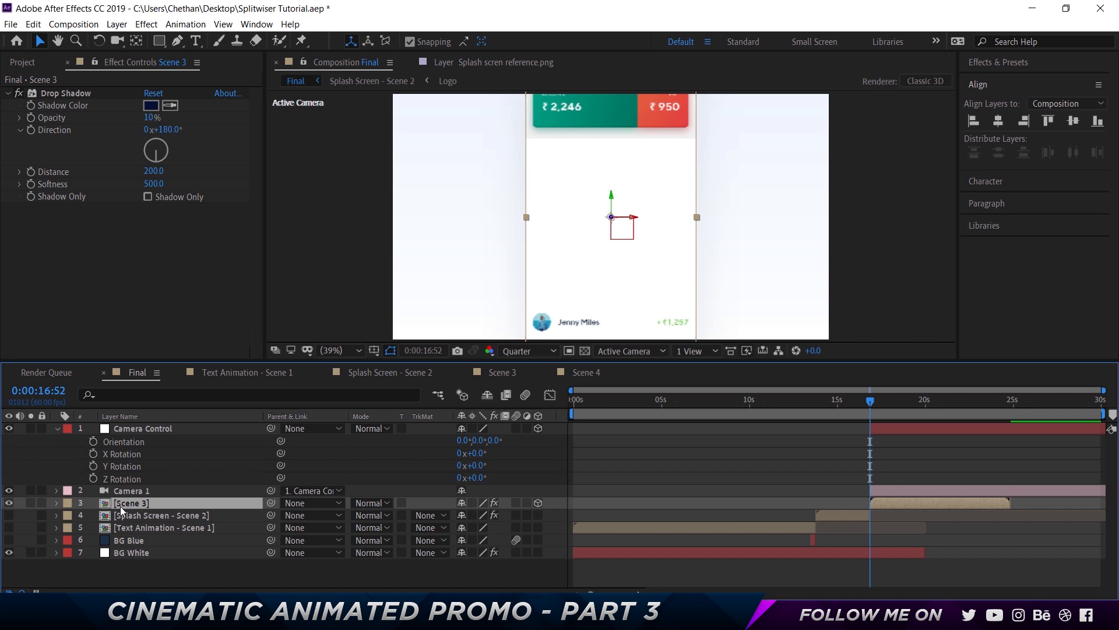
click(143, 491)
click(174, 429)
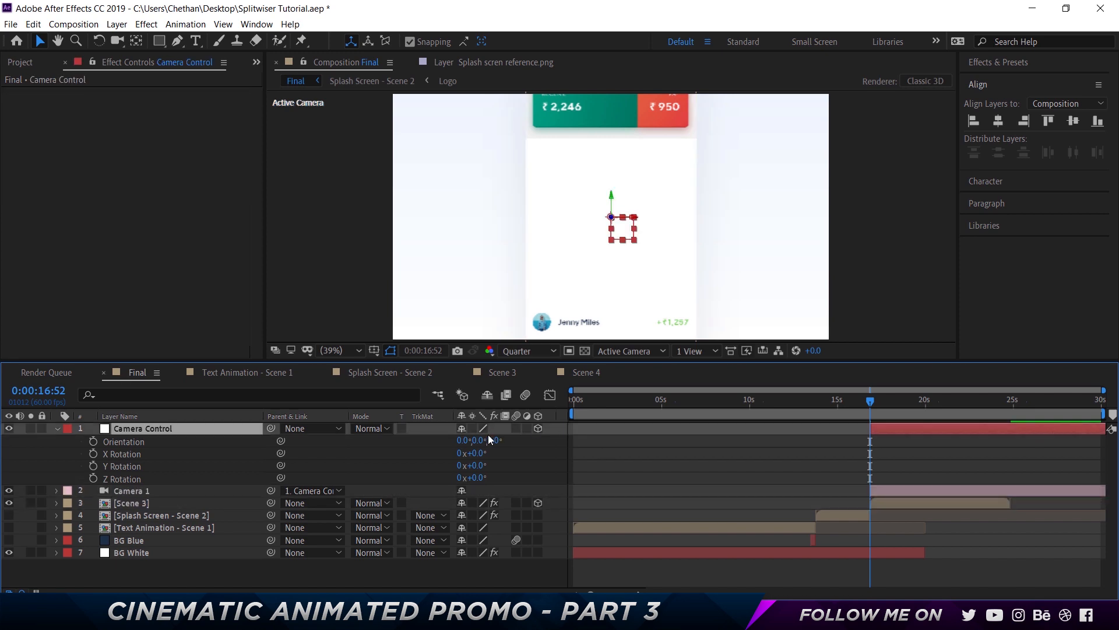
drag(479, 440, 495, 441)
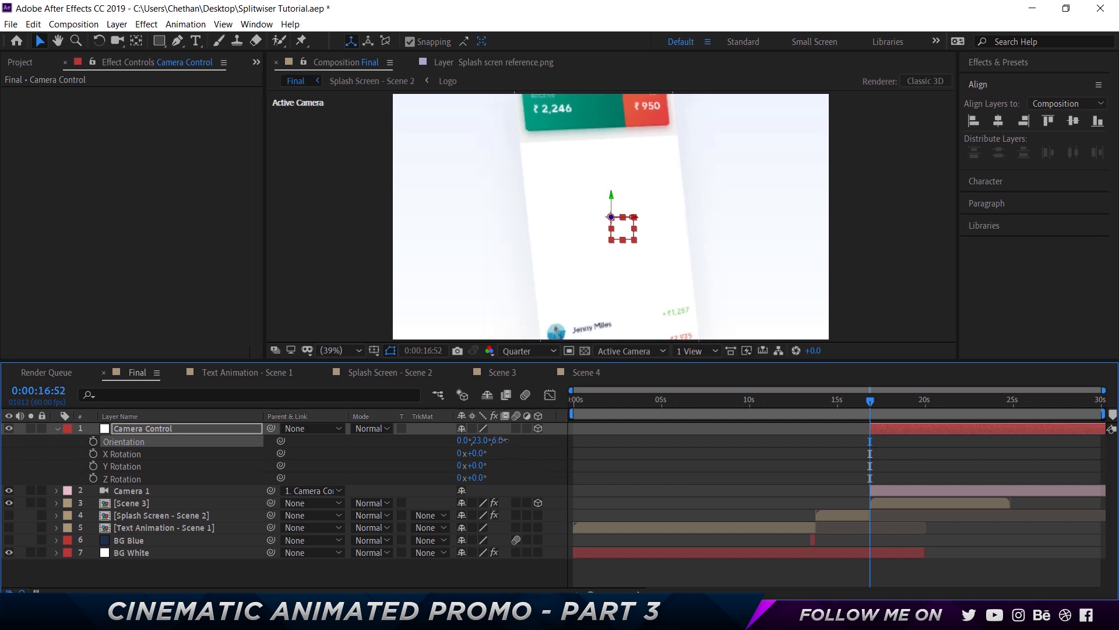
drag(460, 441, 471, 440)
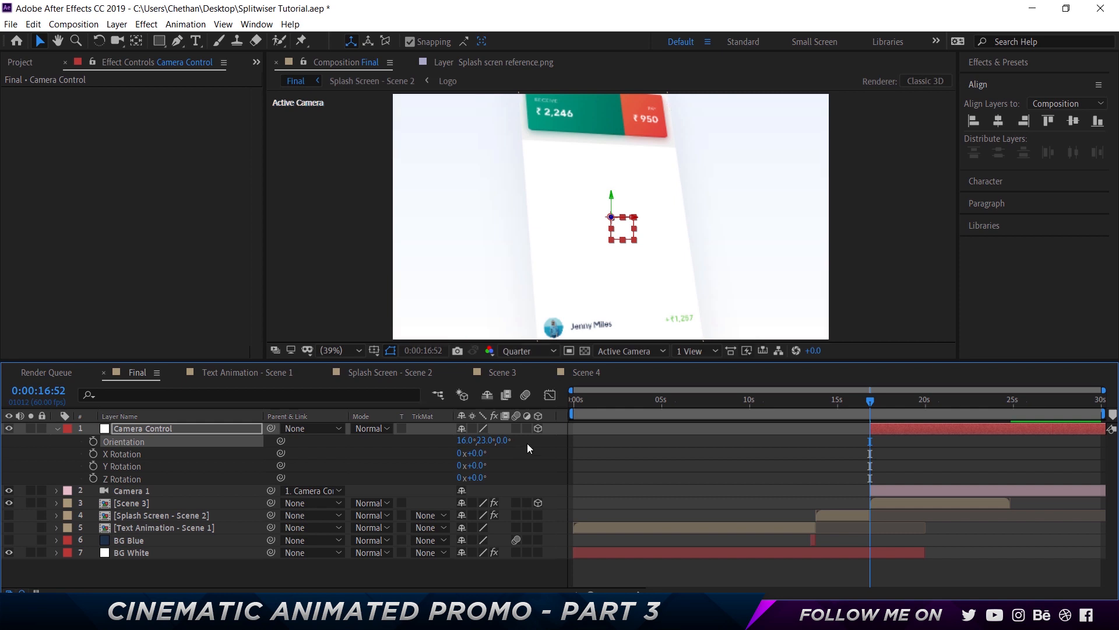
Move Scene 3 down in the viewer and set a Position keyframe for it at 0:00:16:52
click(185, 428)
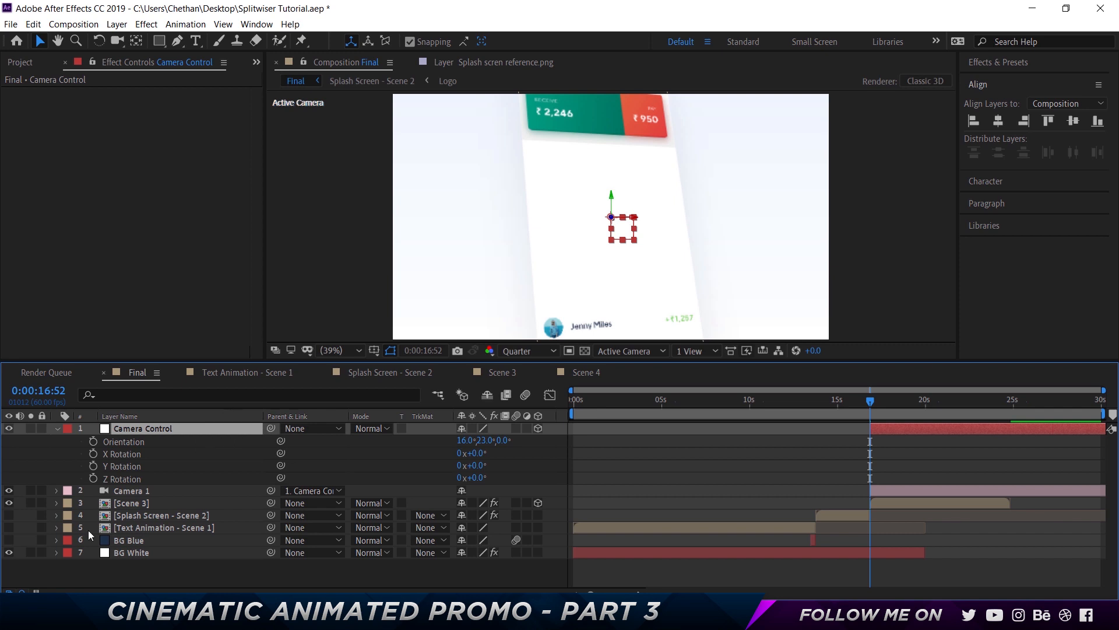
click(155, 498)
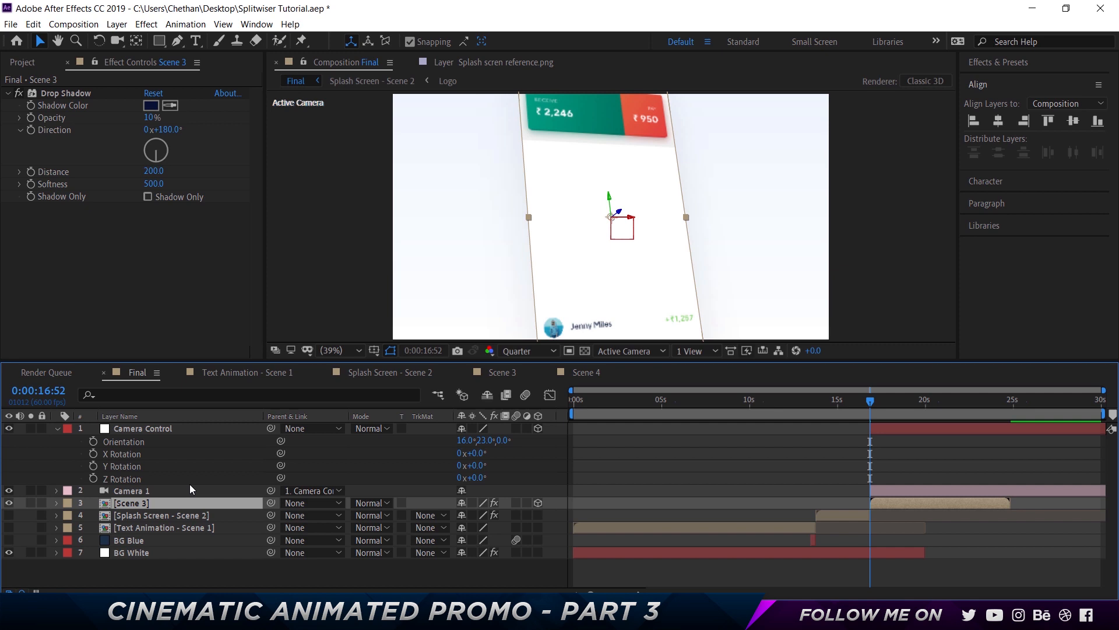
click(158, 427)
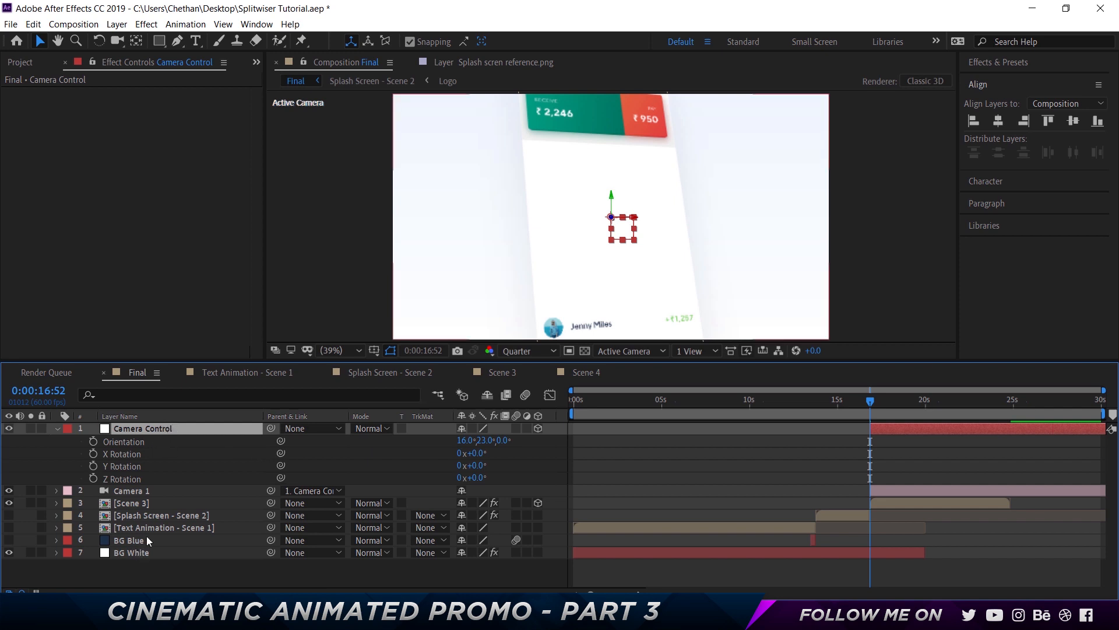
click(162, 503)
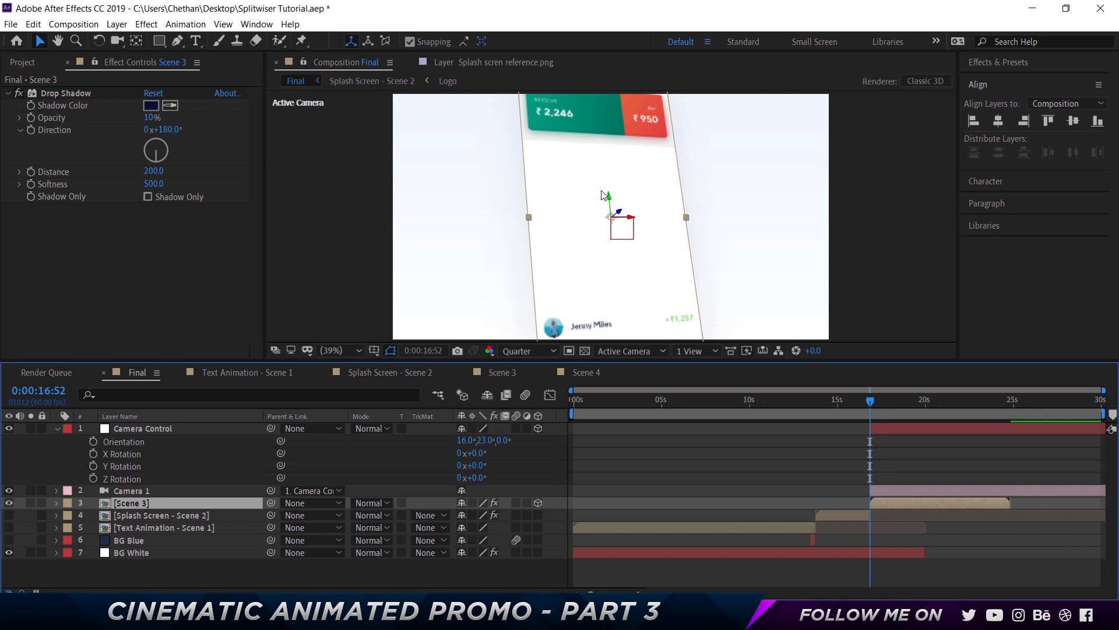
drag(609, 201, 631, 319)
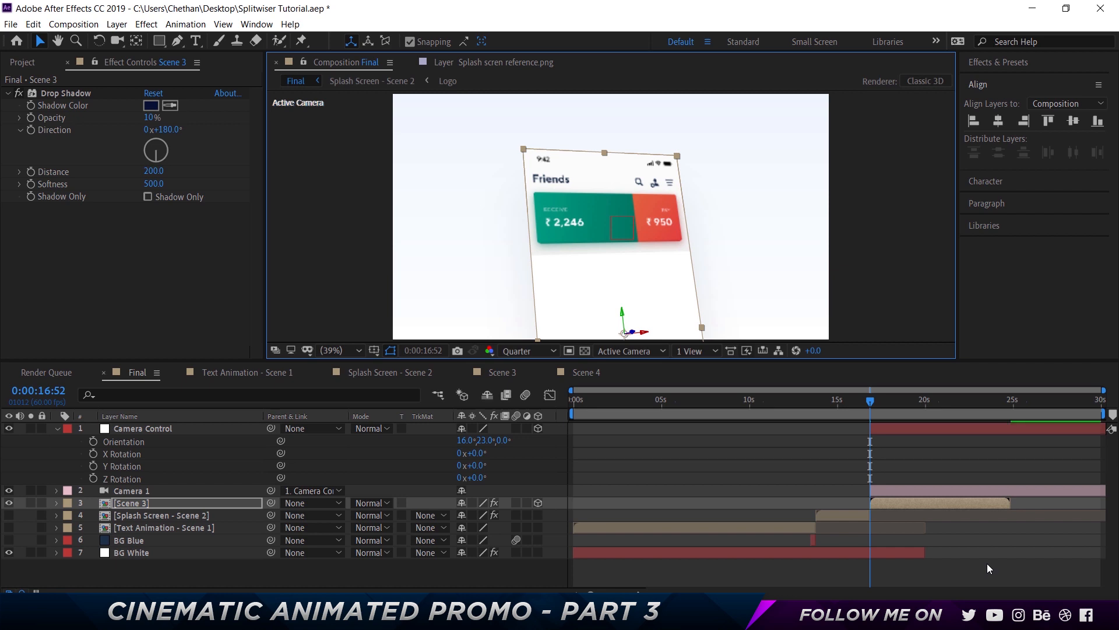
click(173, 502)
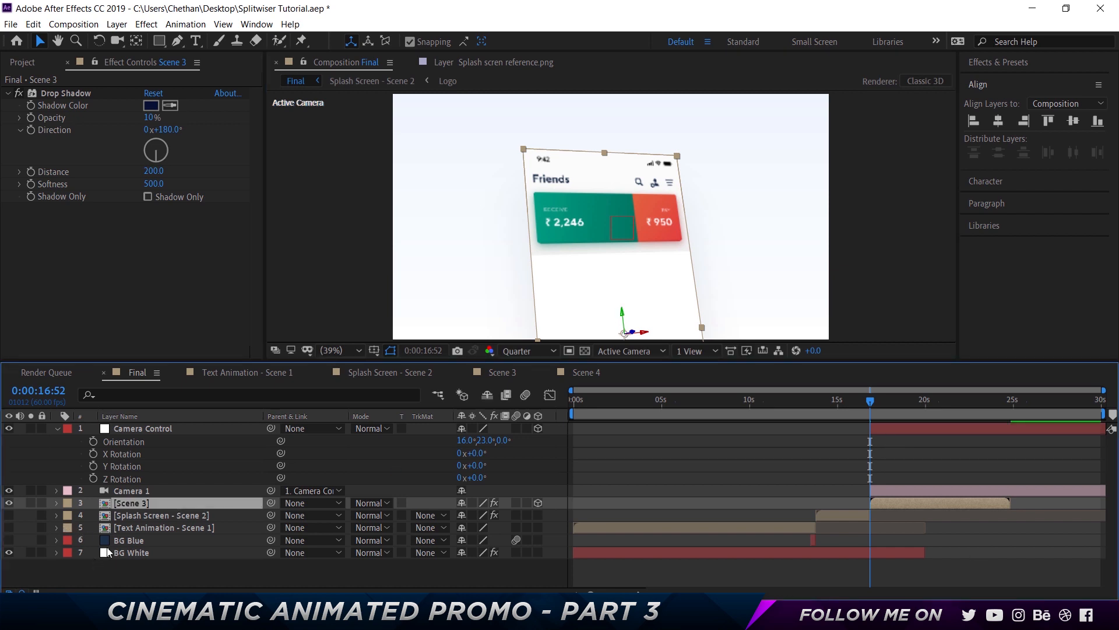
key(p)
click(92, 515)
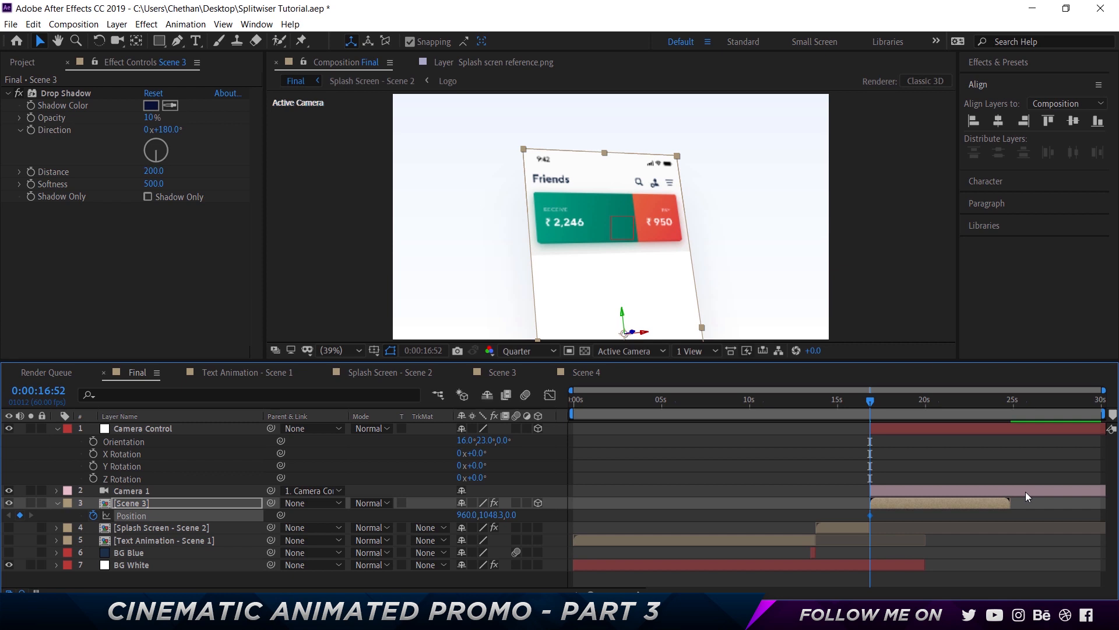
Go to 0:00:18:52 and move Scene 3 up in the viewer to add a second Position keyframe
click(41, 391)
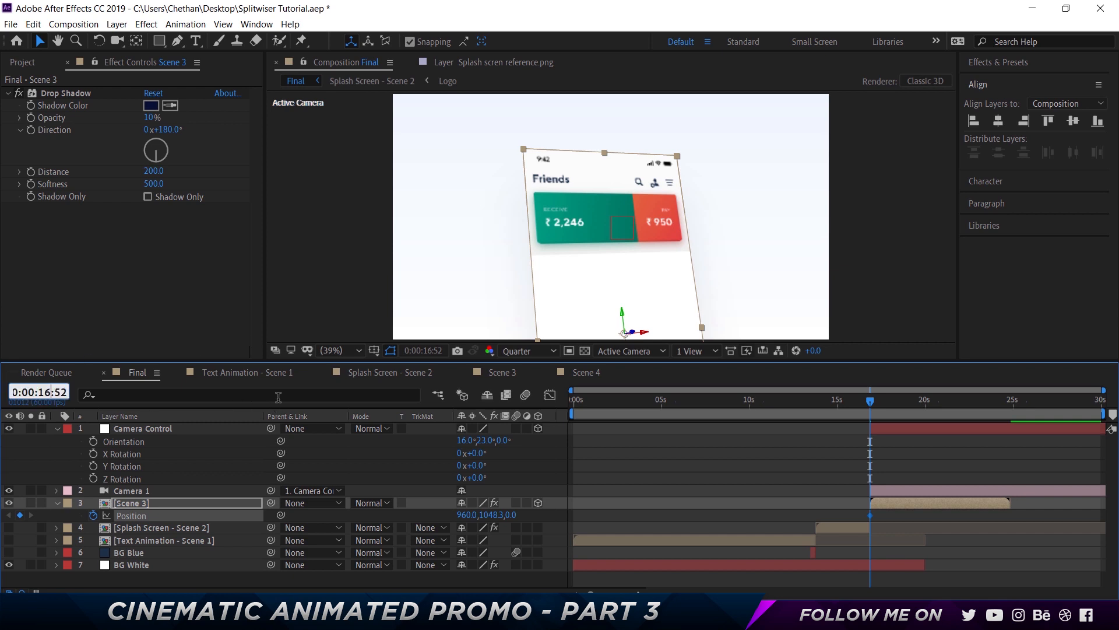
key(BackSpace)
text(8)
key(Return)
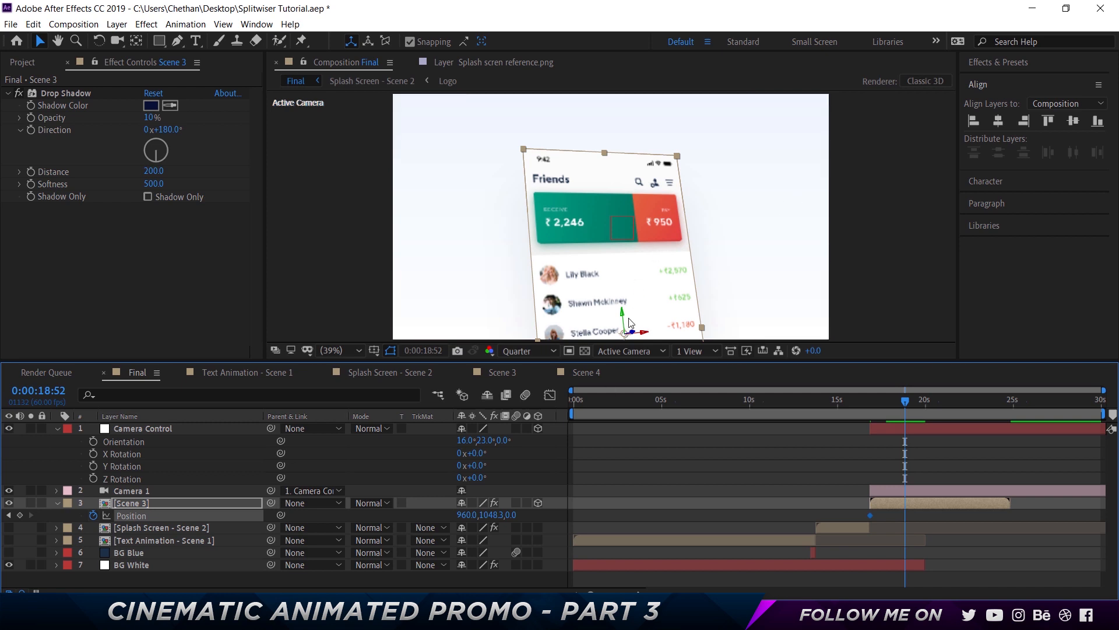
drag(623, 313, 606, 207)
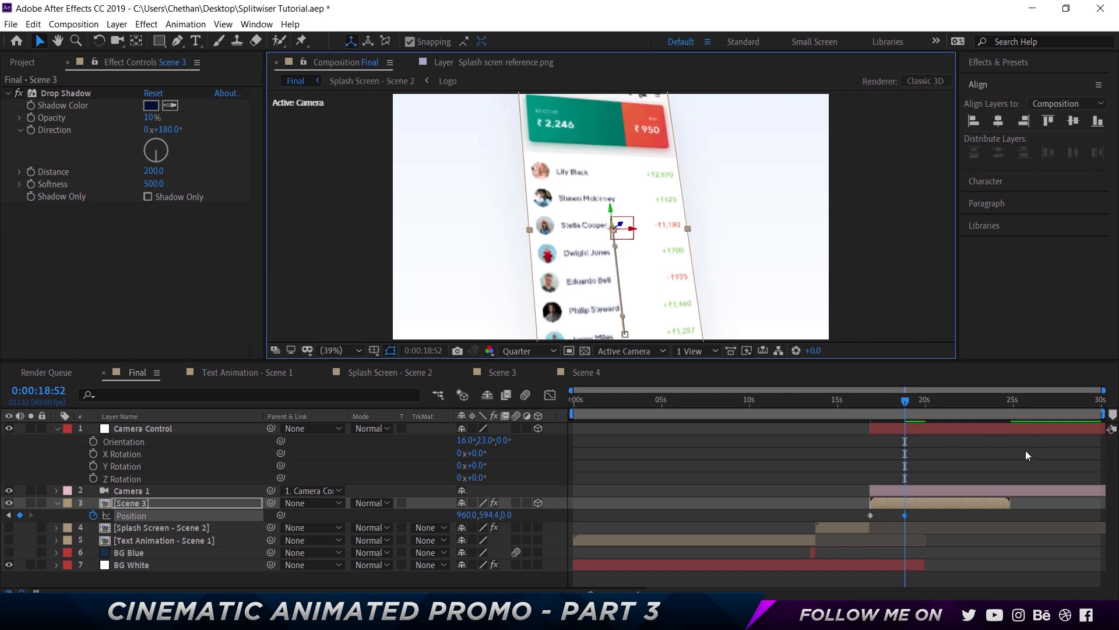
Return to 0:00:16:52 and set an Orientation keyframe on Camera Control
drag(892, 404, 870, 404)
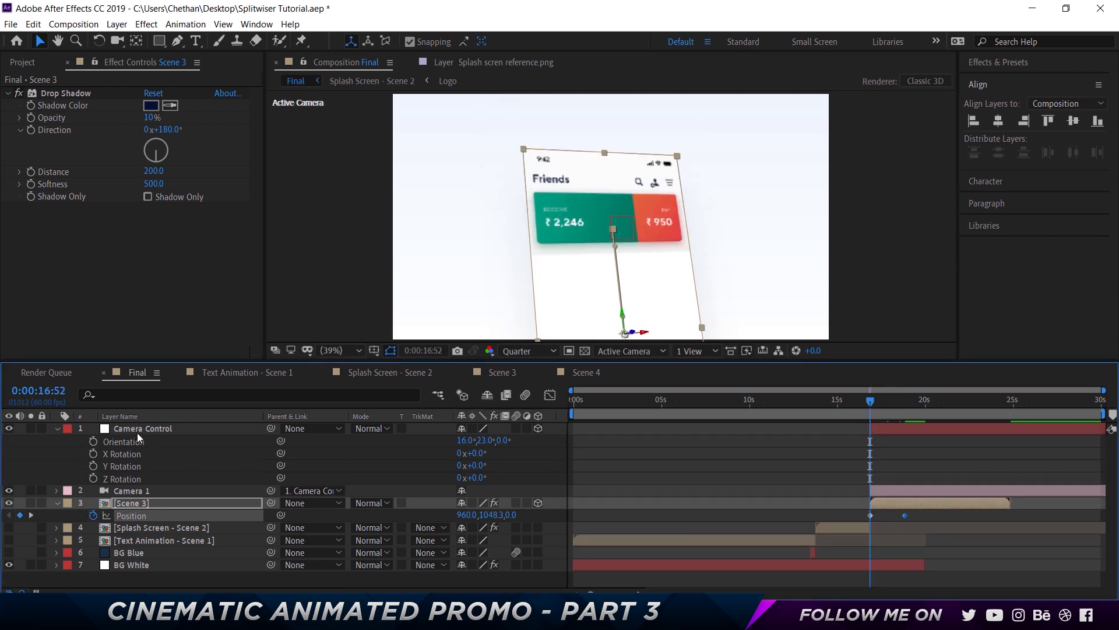
click(93, 441)
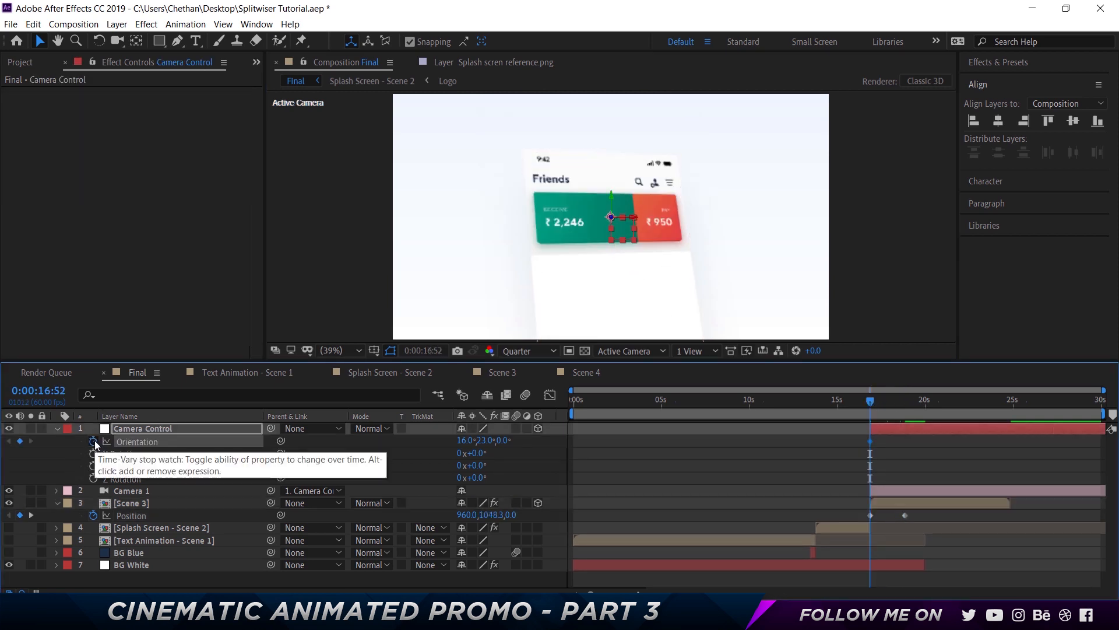
At 0:00:18:52, set Camera Control's orientation to 10°, 0°, 0°
drag(876, 403, 906, 403)
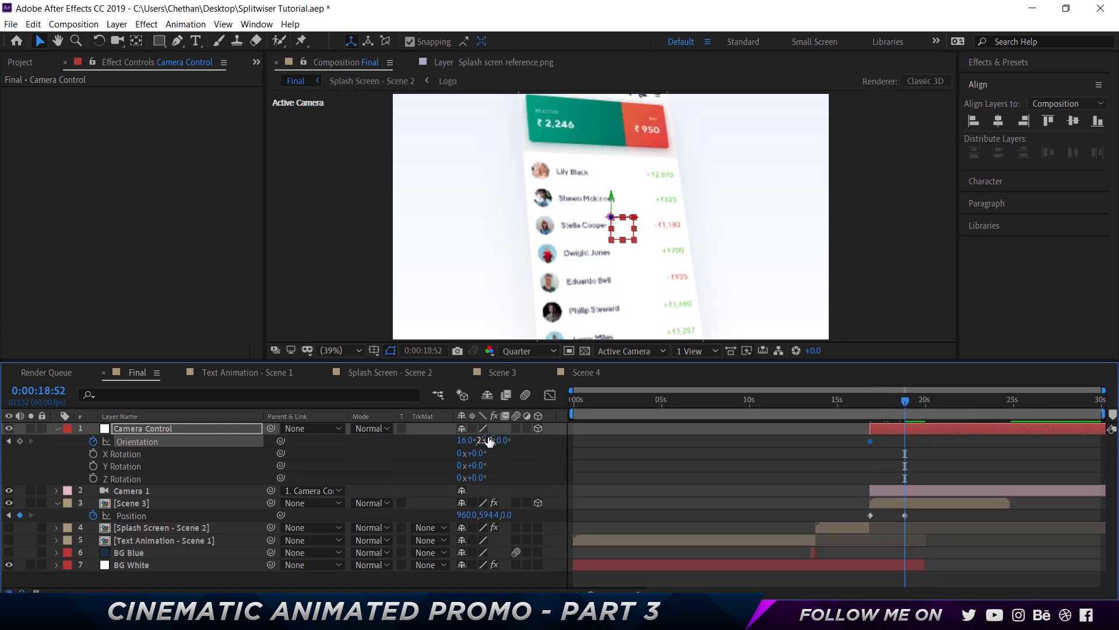
drag(482, 442, 467, 440)
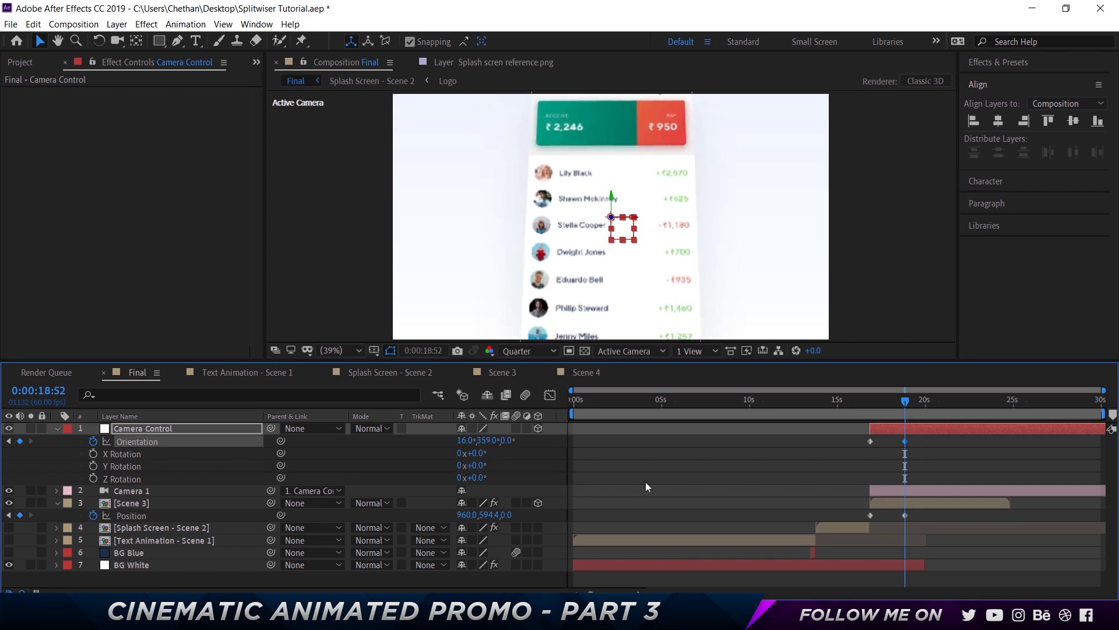
click(467, 440)
text(10)
key(Return)
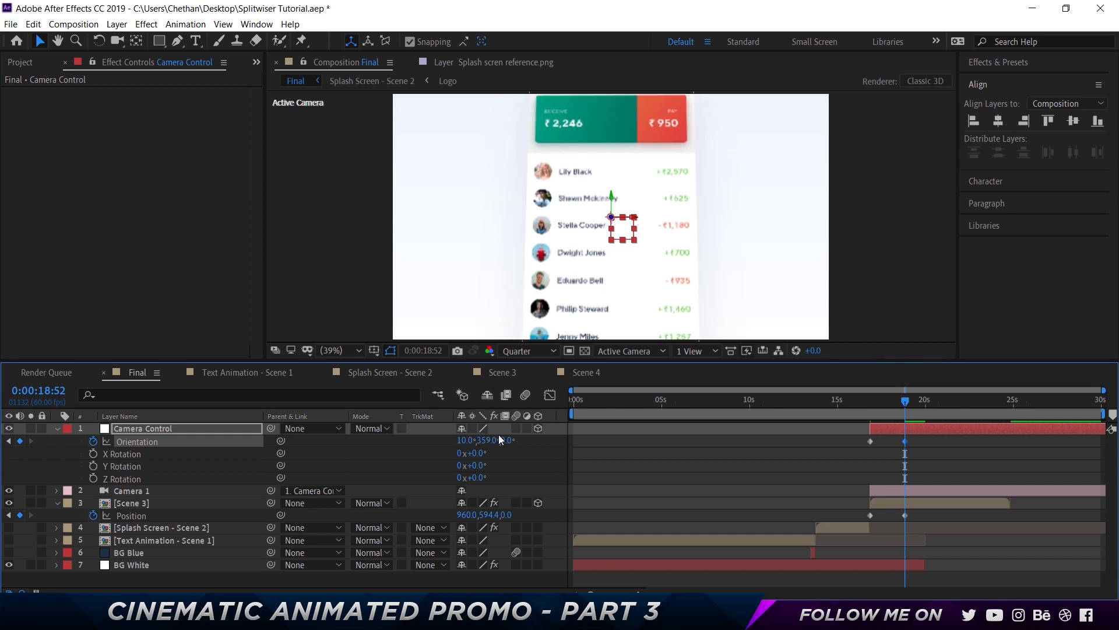
drag(482, 445, 490, 441)
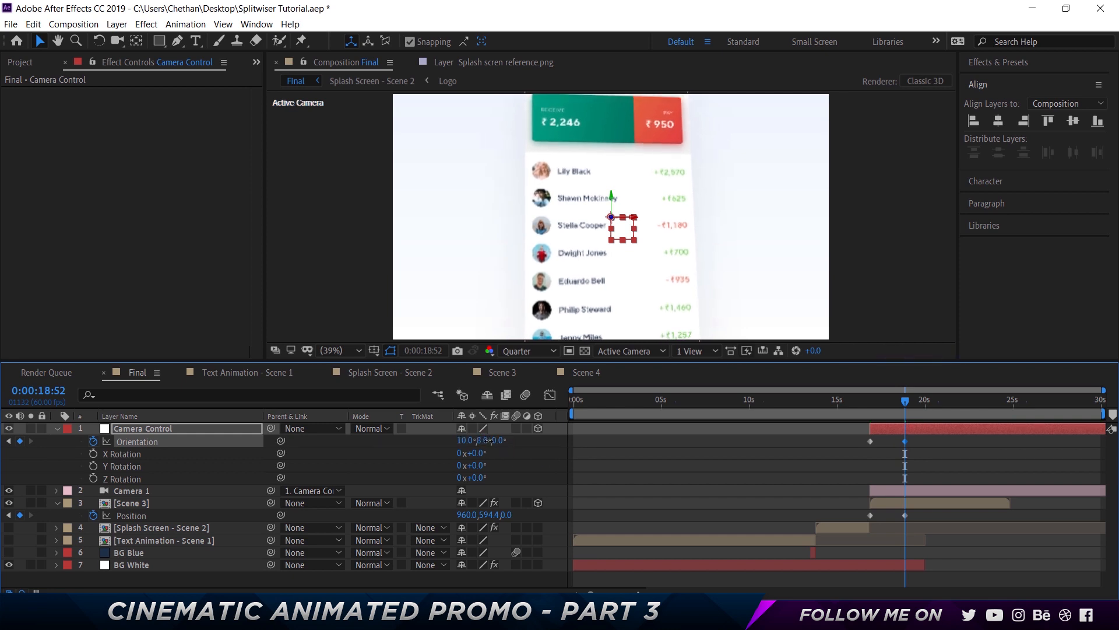
Select the Orientation and Position keyframes and apply Easy Ease to them
click(945, 523)
click(950, 514)
drag(848, 447, 846, 438)
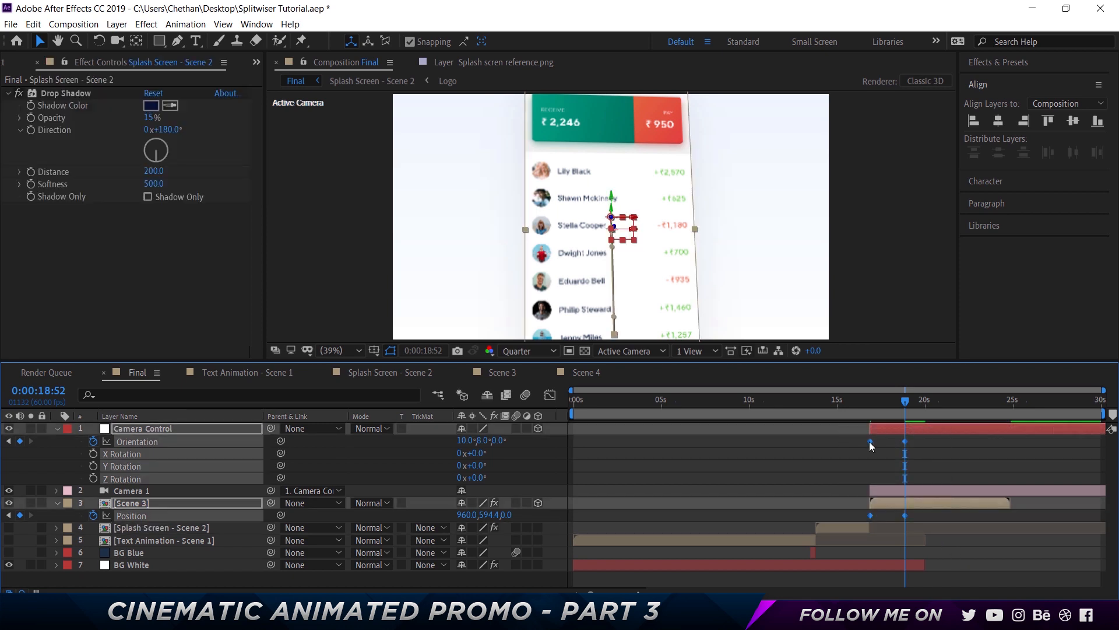
right_click(869, 441)
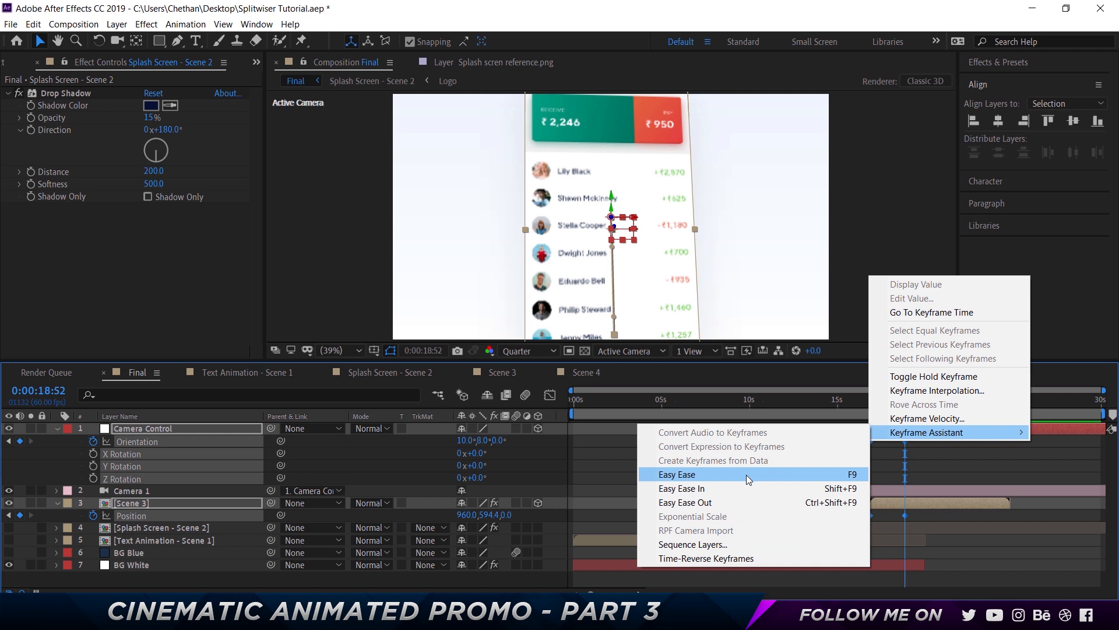
click(746, 474)
Preview the camera tilt and scene move by playing and stepping through the timeline
click(867, 400)
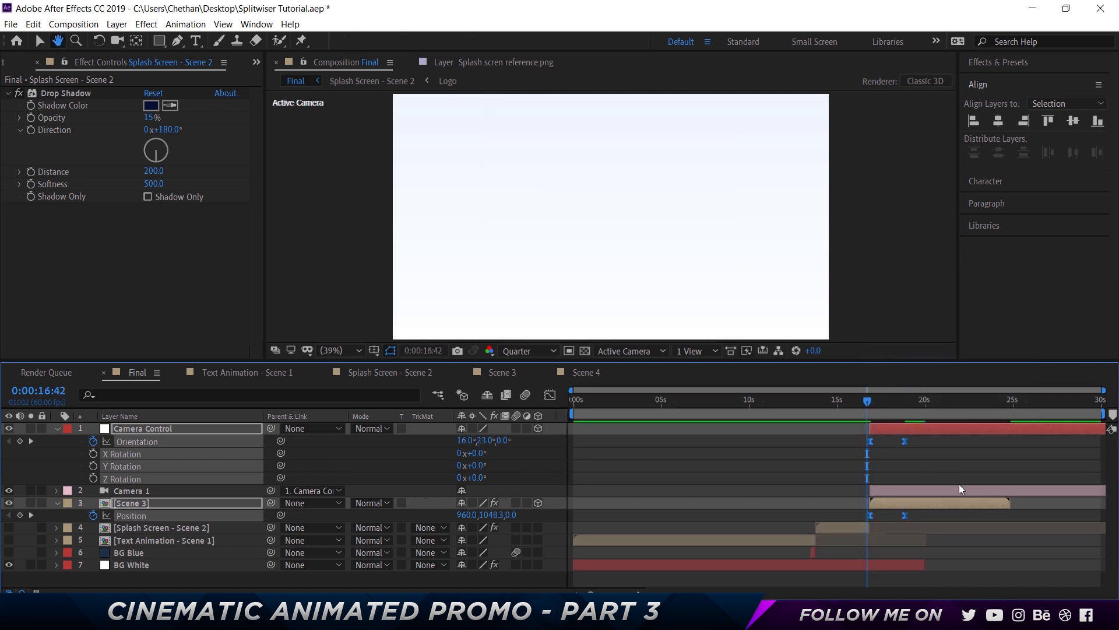
key(space)
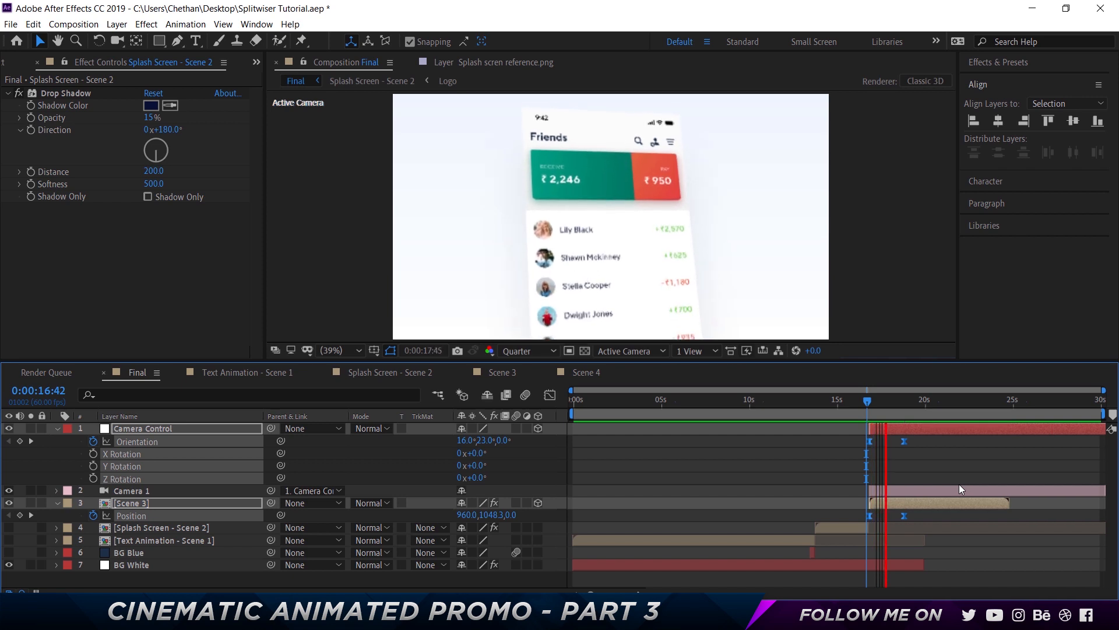
key(space)
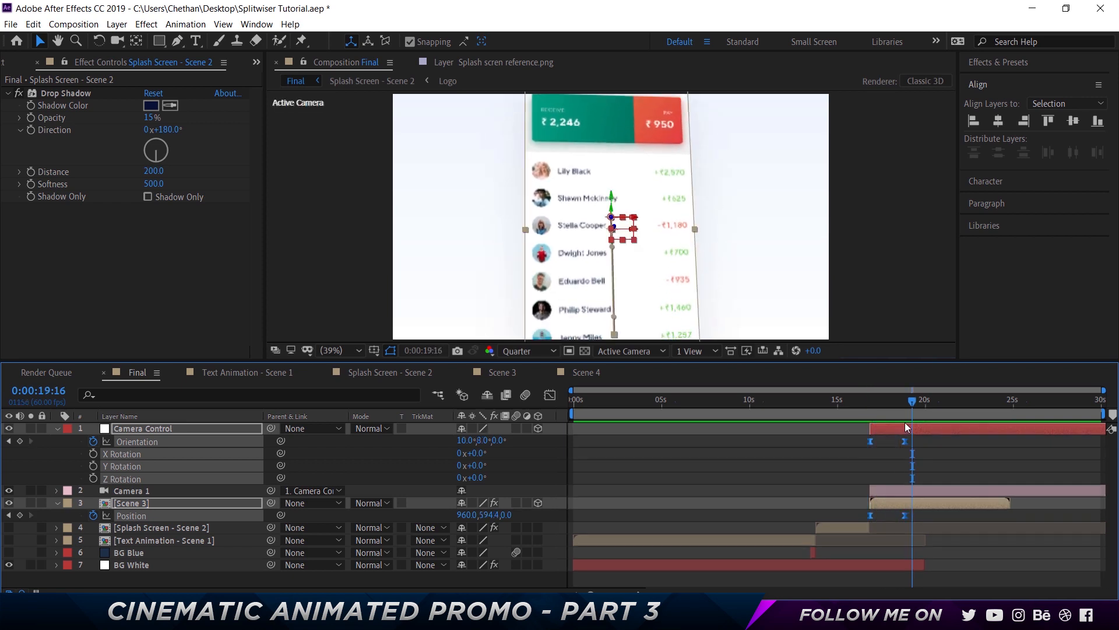
drag(909, 408, 905, 408)
key(shift+Page_Down)
key(shift+Page_Down)
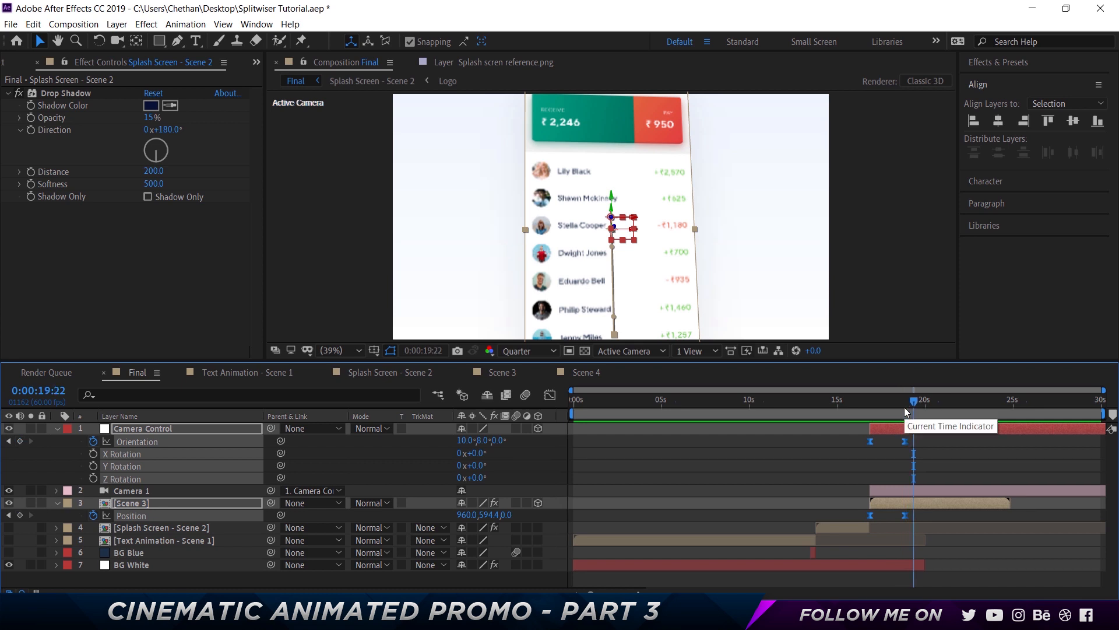
key(shift+Page_Down)
Try shifting the ending keyframes later in time, then undo the shift
drag(907, 441, 918, 441)
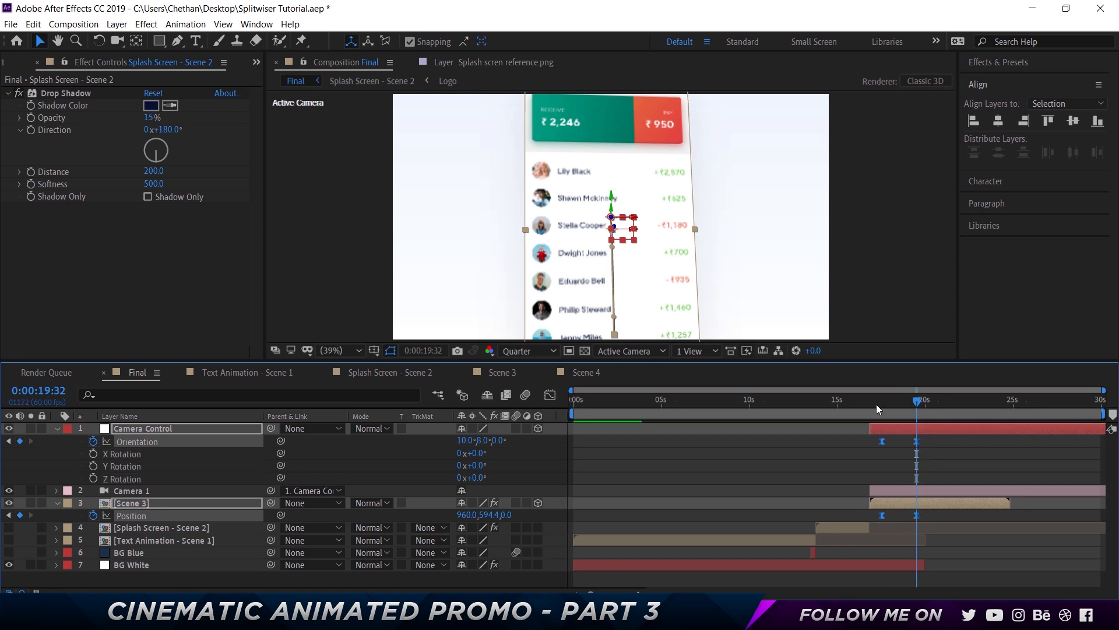
key(ctrl+z)
drag(935, 534, 917, 442)
click(901, 401)
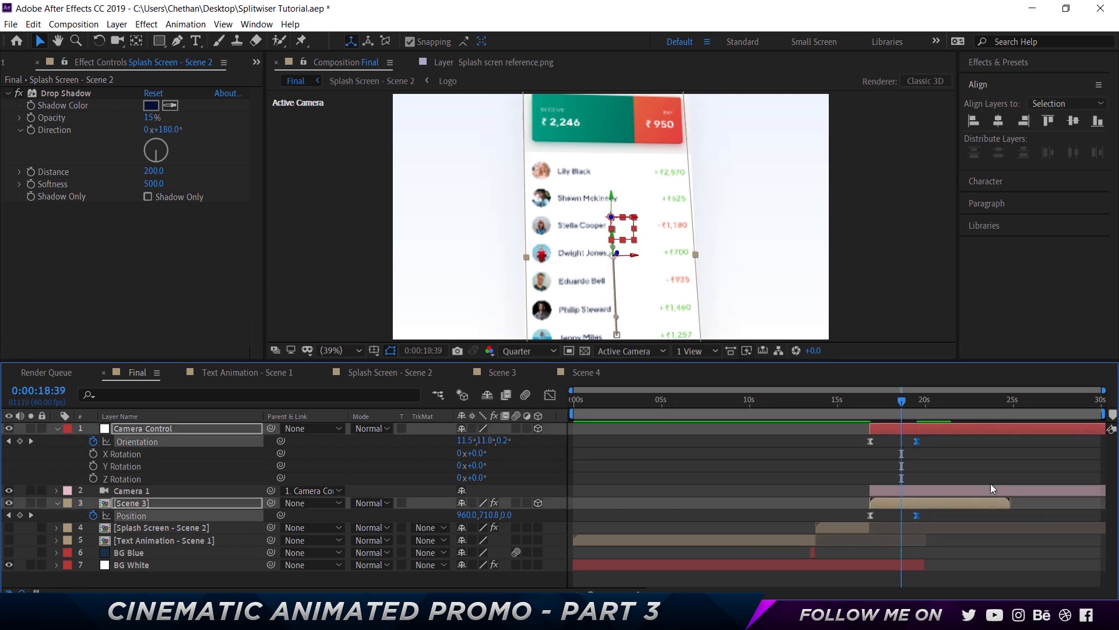
Play back and scrub the eased animation again to review its timing
click(859, 401)
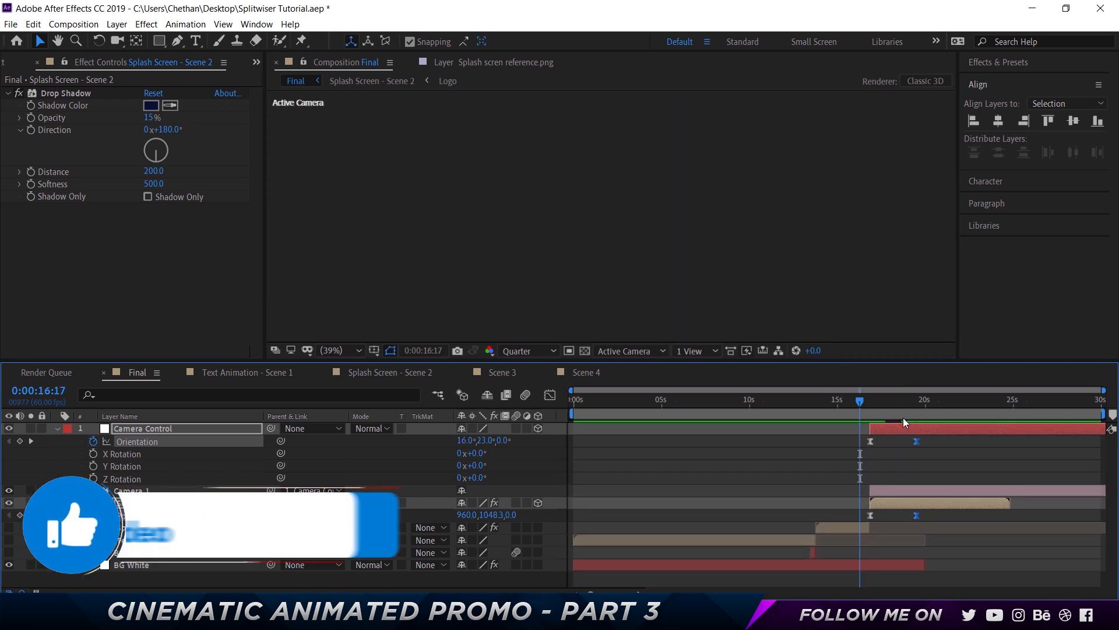
key(space)
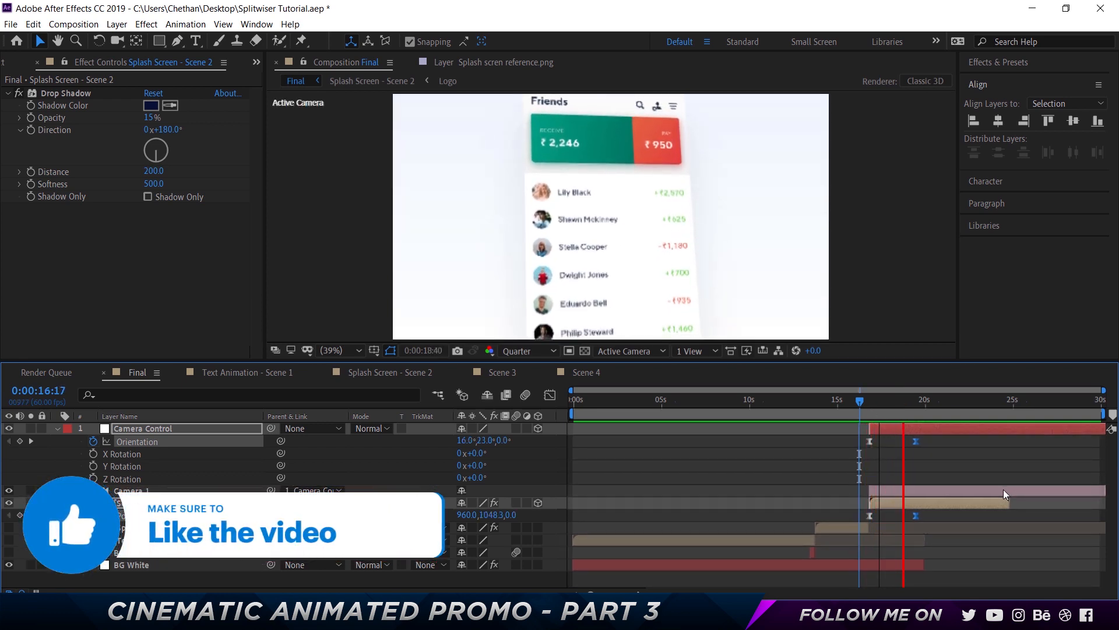
key(space)
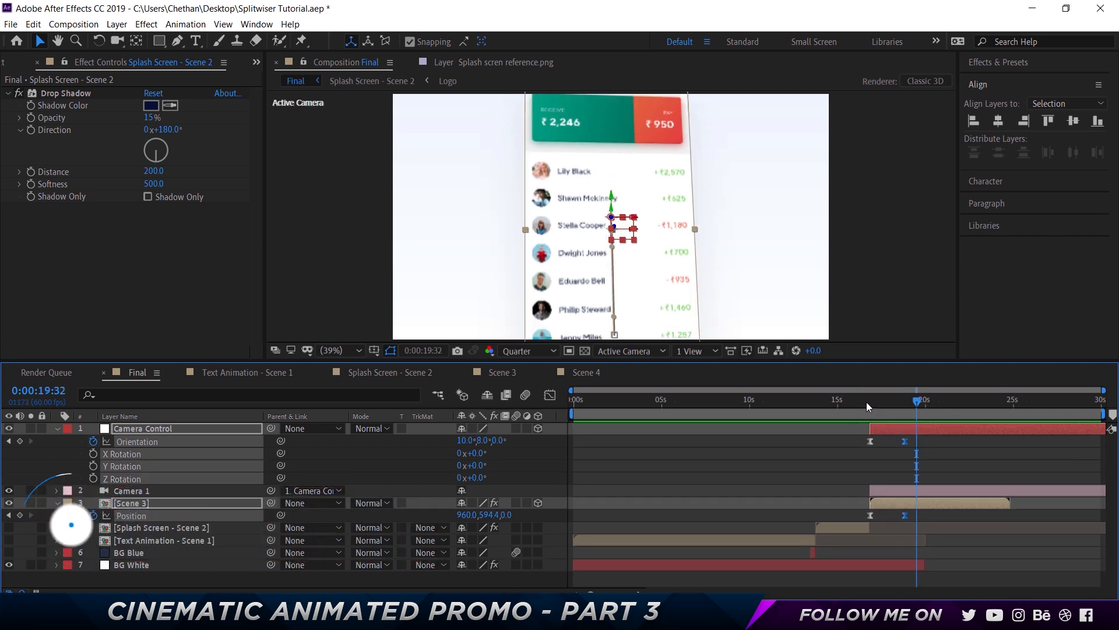
drag(866, 401, 982, 468)
drag(896, 413, 867, 402)
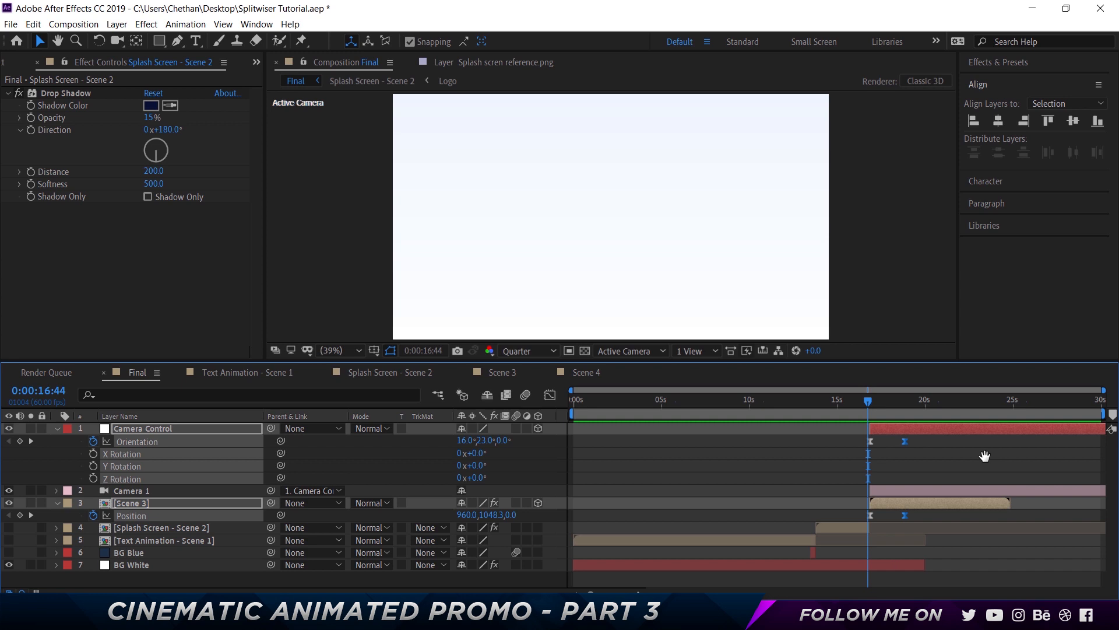
key(space)
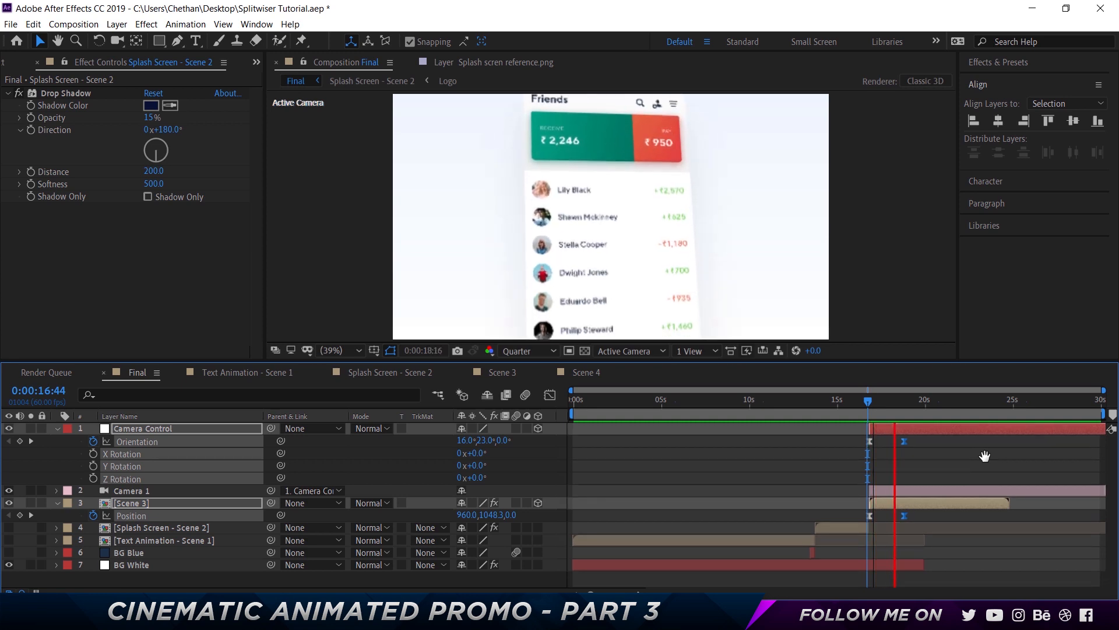
click(897, 403)
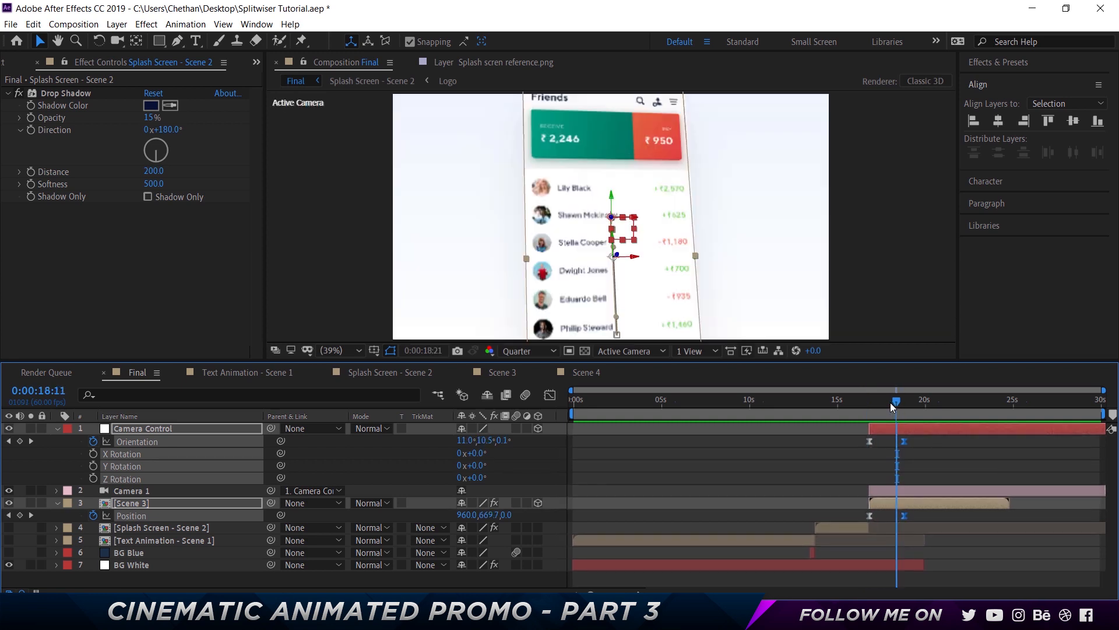
drag(890, 402, 892, 403)
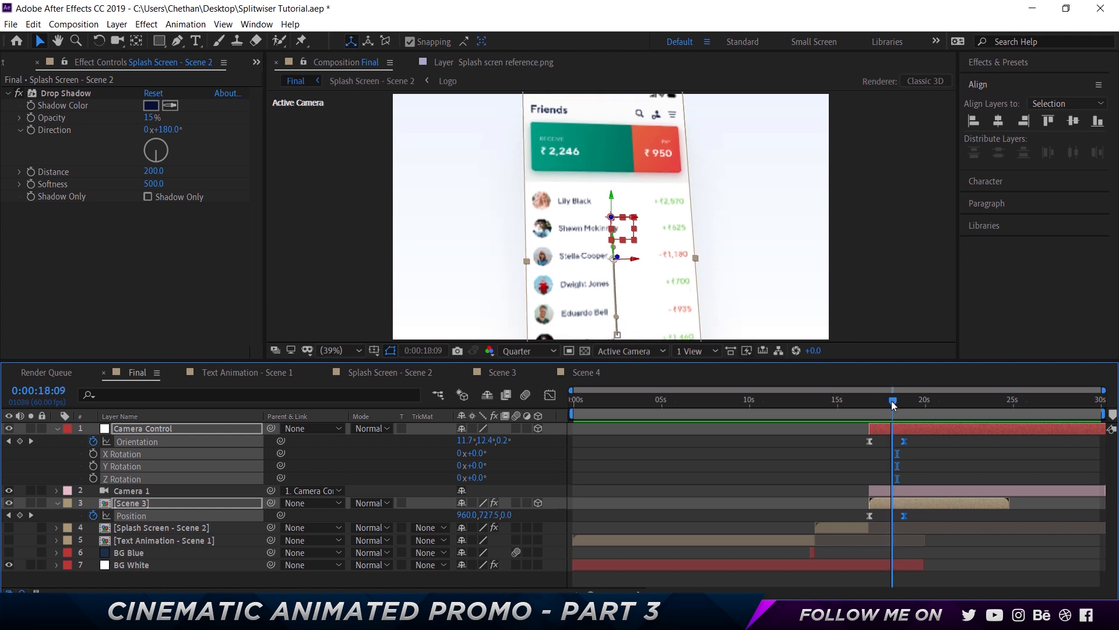
Inspect Scene 3's Position keyframes and collapse Camera Control's properties
click(917, 505)
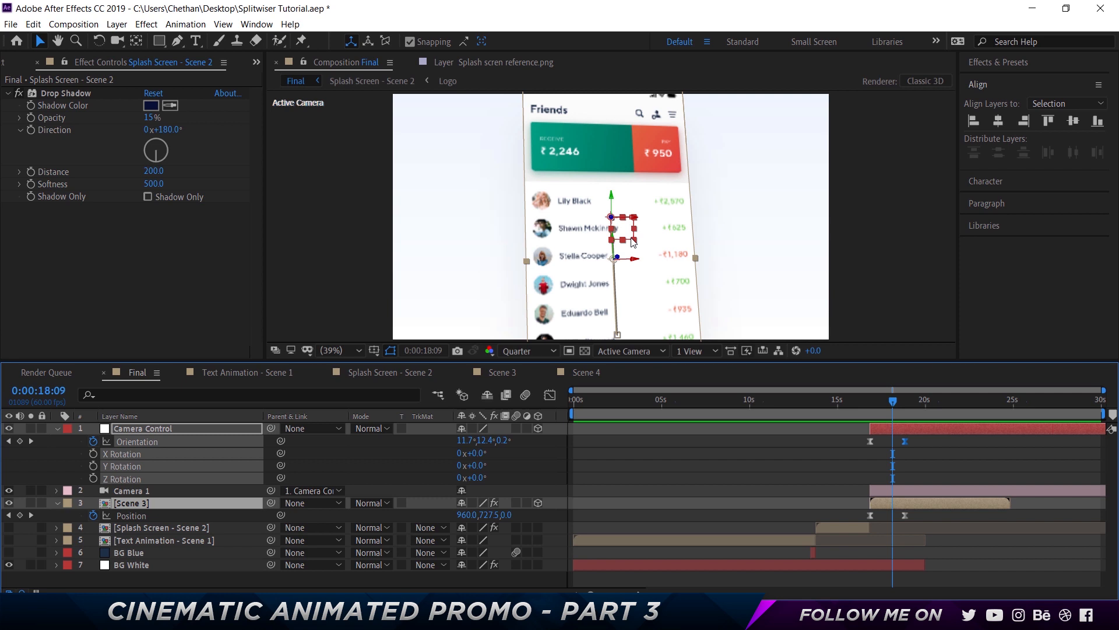
click(681, 479)
click(123, 504)
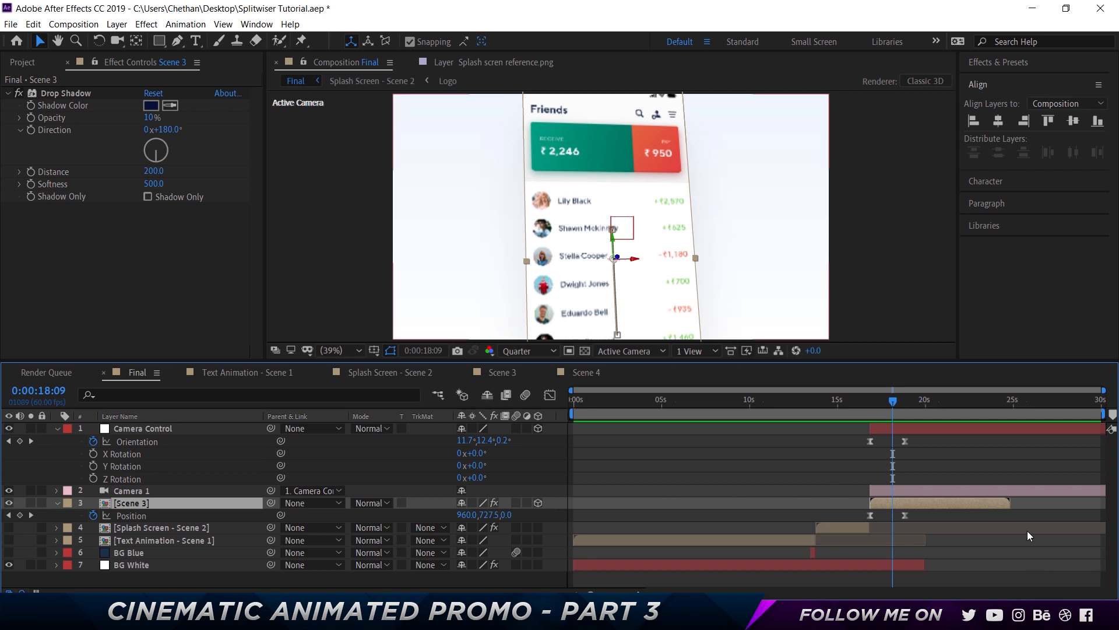
mouse_move(903, 514)
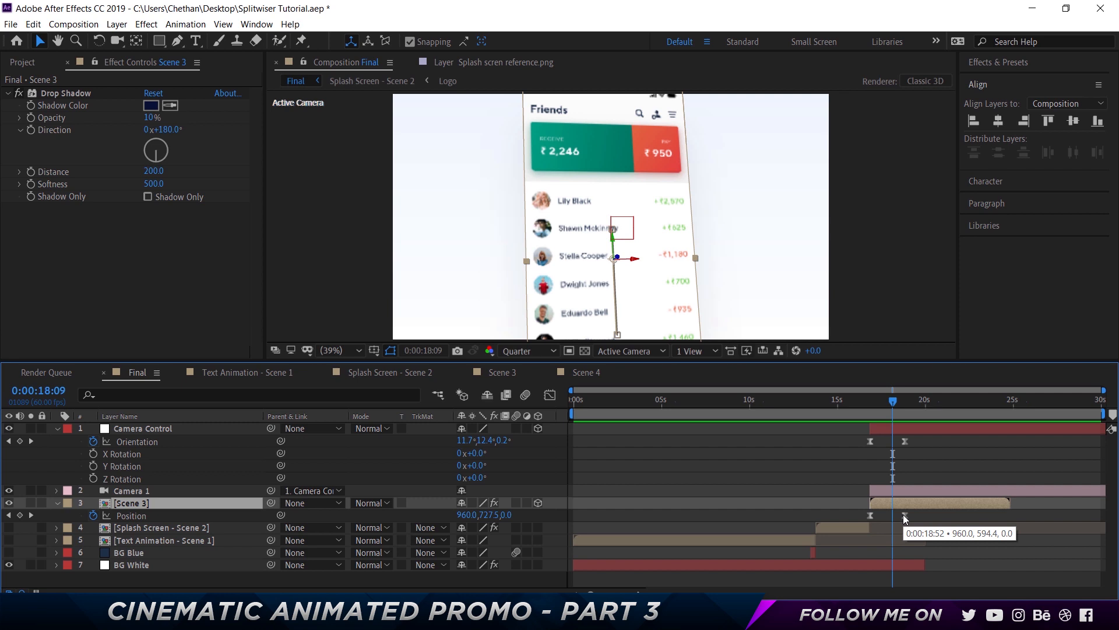
click(648, 471)
click(58, 428)
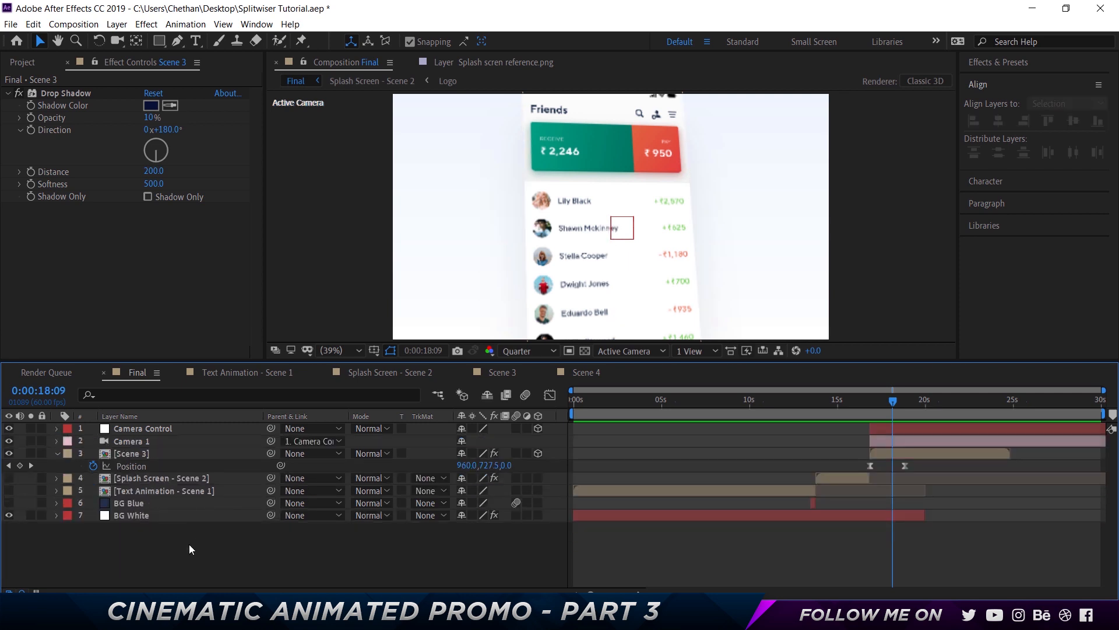
Add a new null object layer and rename it Scene 3 Control
right_click(189, 544)
mouse_move(248, 408)
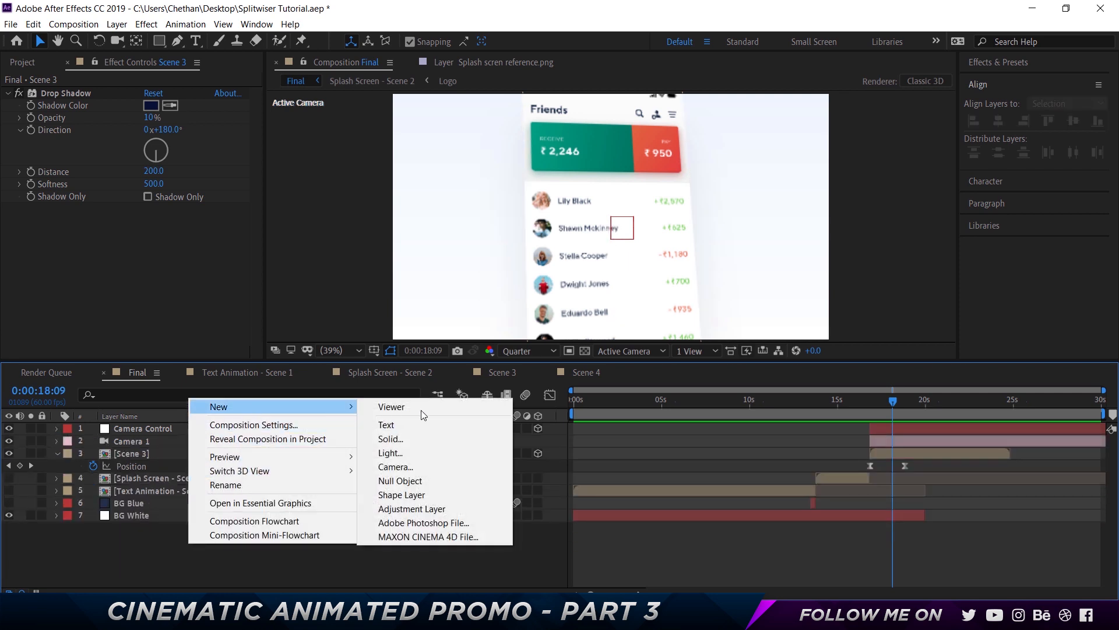
click(414, 480)
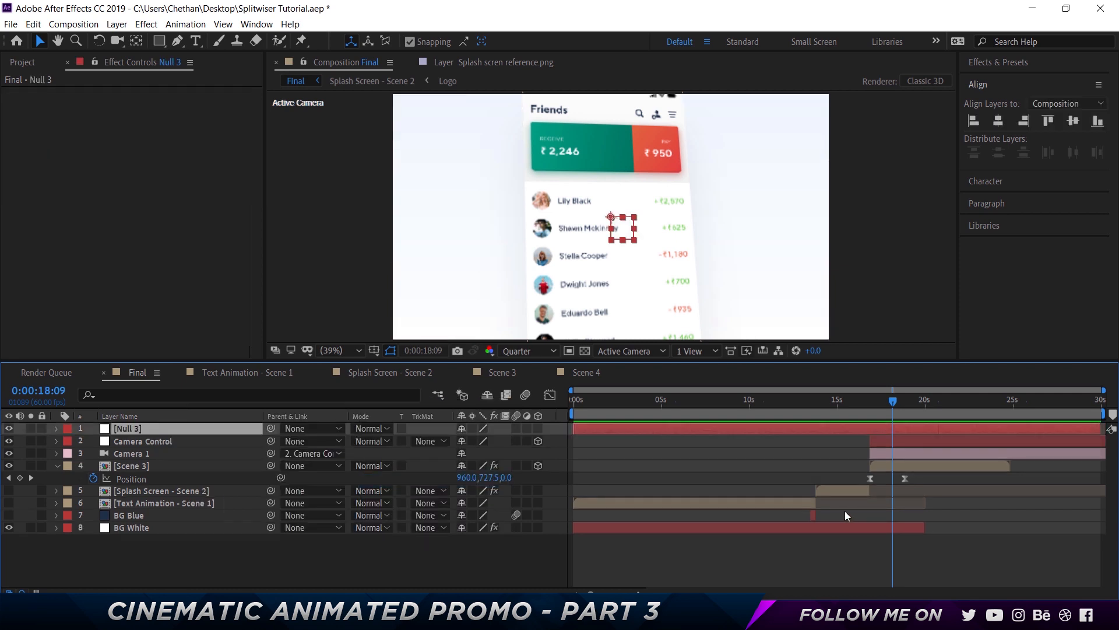
key(Return)
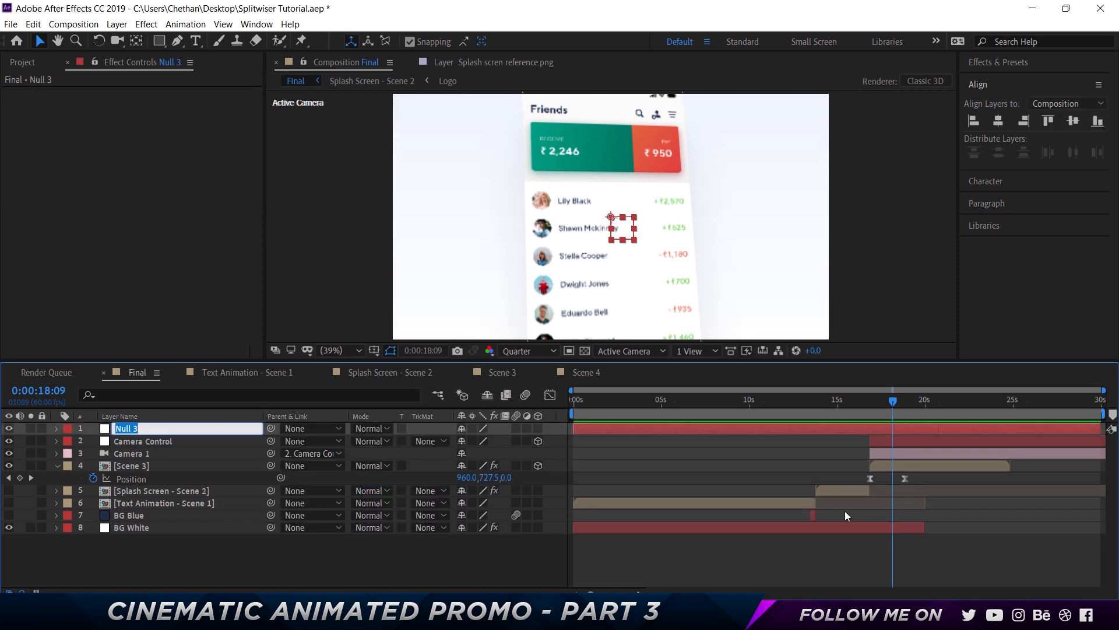
text(Scene 3 Control)
key(Return)
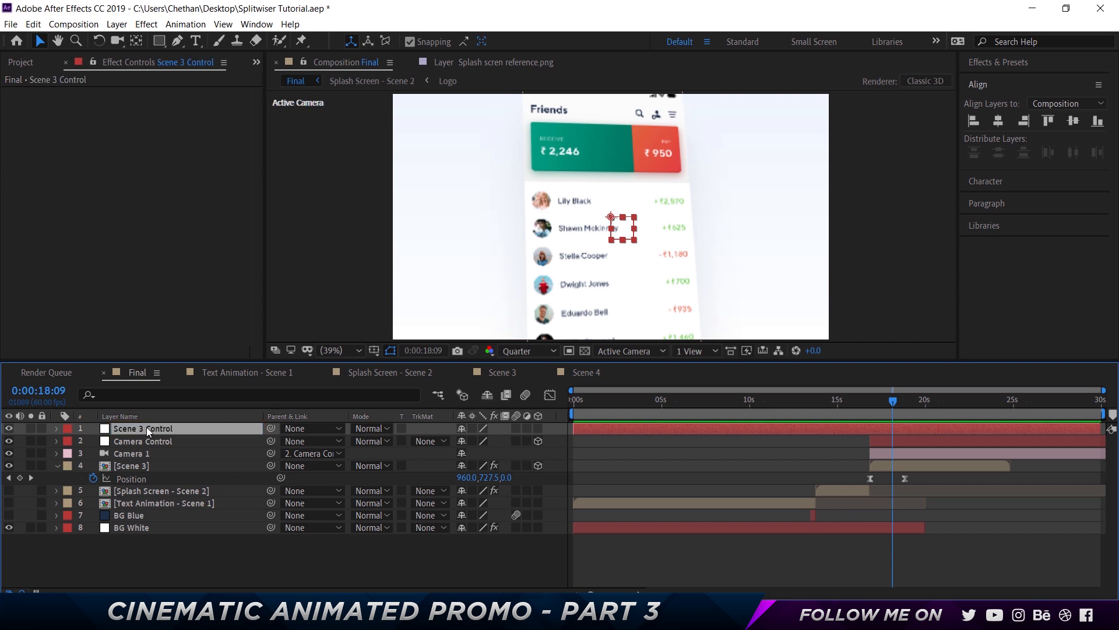
Move Scene 3 Control below Camera 1 in the layer stack and parent the Scene 3 layer to it
drag(146, 426, 146, 456)
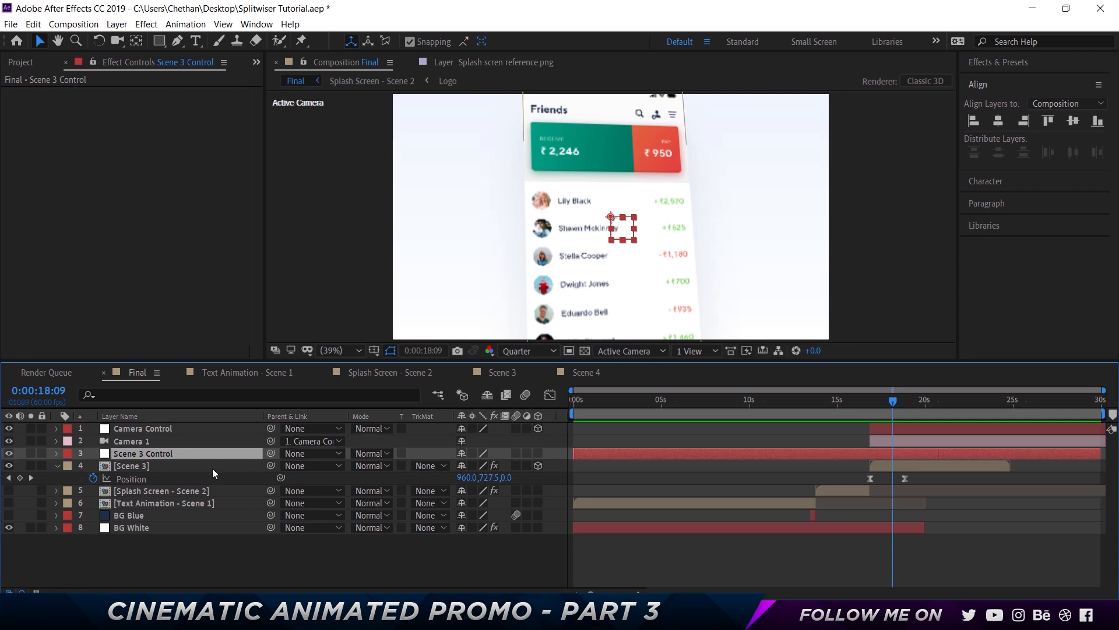
click(166, 465)
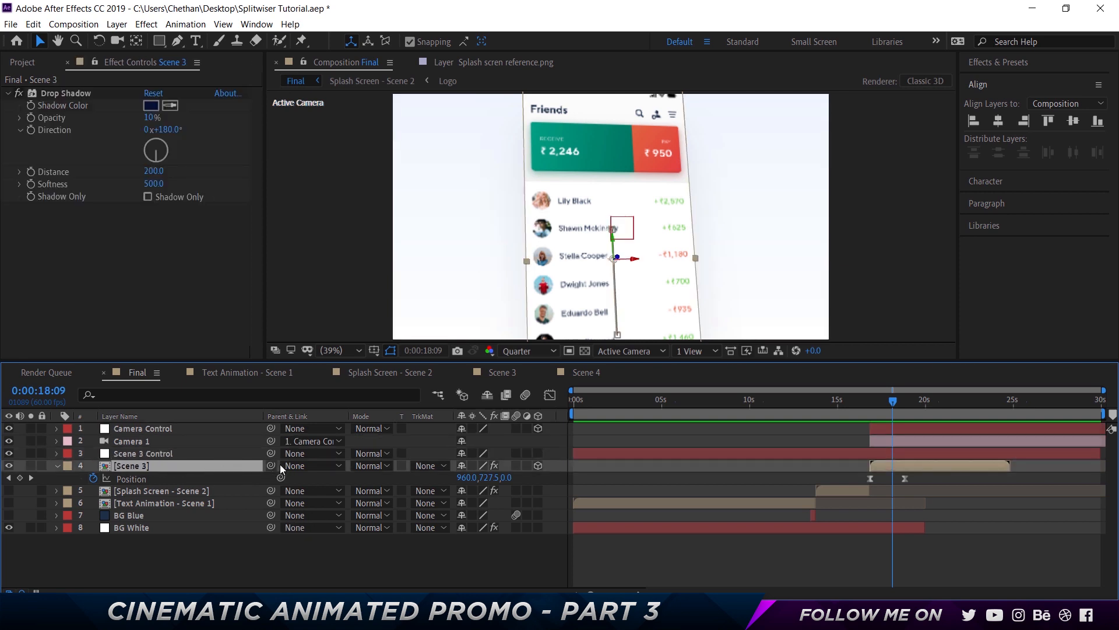
drag(270, 464, 166, 453)
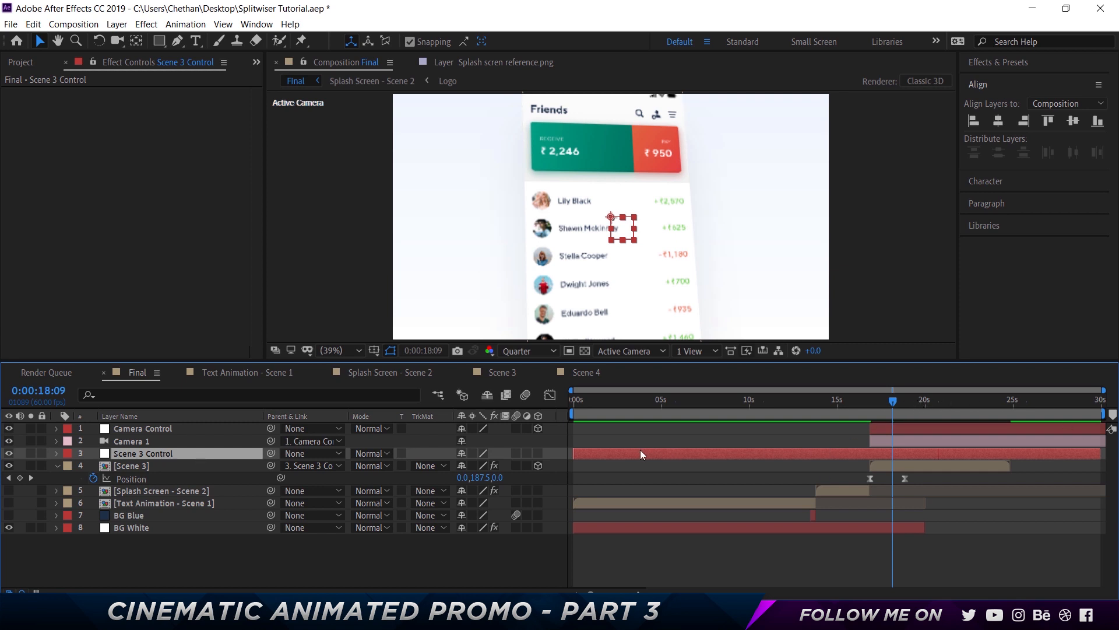
Trim Scene 3 Control to start with Scene 3 and set a Position keyframe at 0:00:18:09
drag(640, 450, 934, 449)
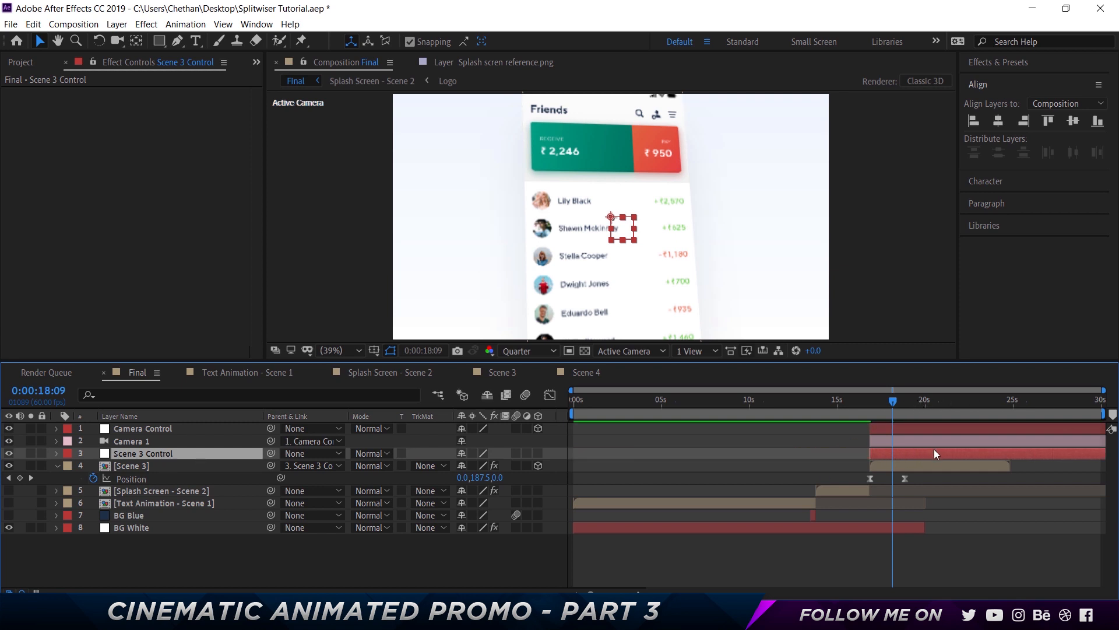
key(p)
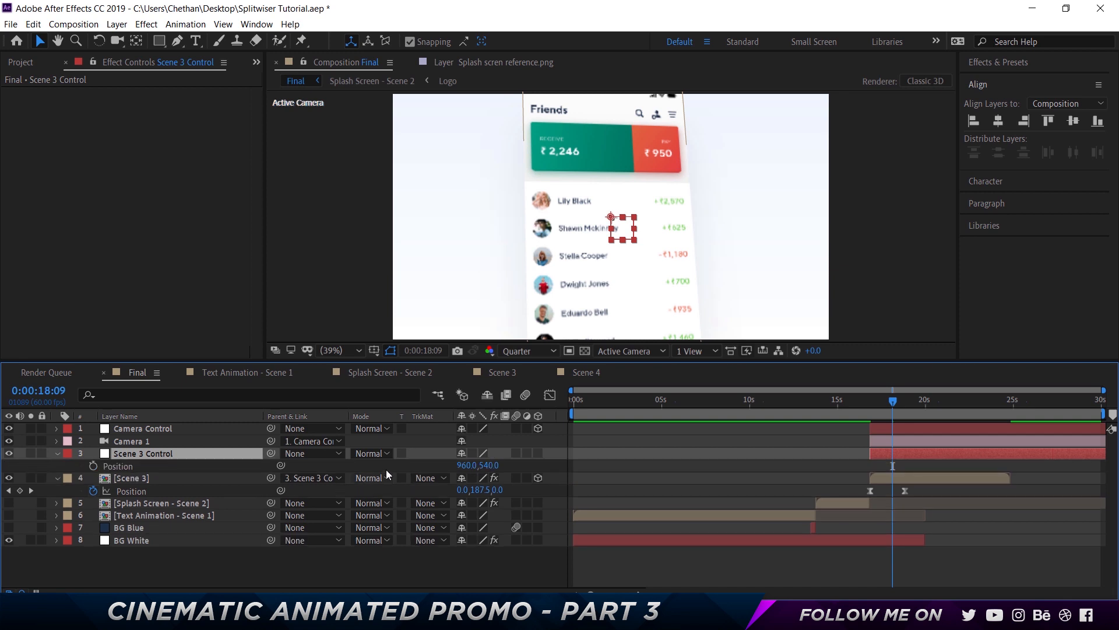
drag(466, 465, 655, 482)
key(ctrl+z)
click(93, 466)
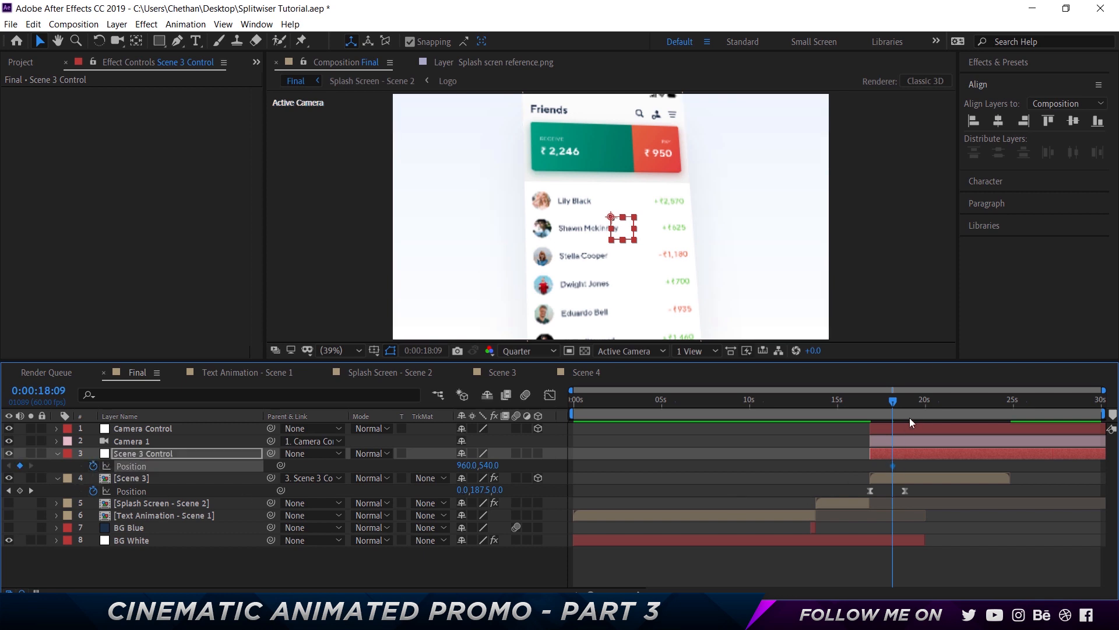
Go 30 frames later and nudge Scene 3 Control left to Position 630, 540 for a second keyframe
key(shift+Page_Down)
key(shift+Page_Down)
key(shift+Page_Down)
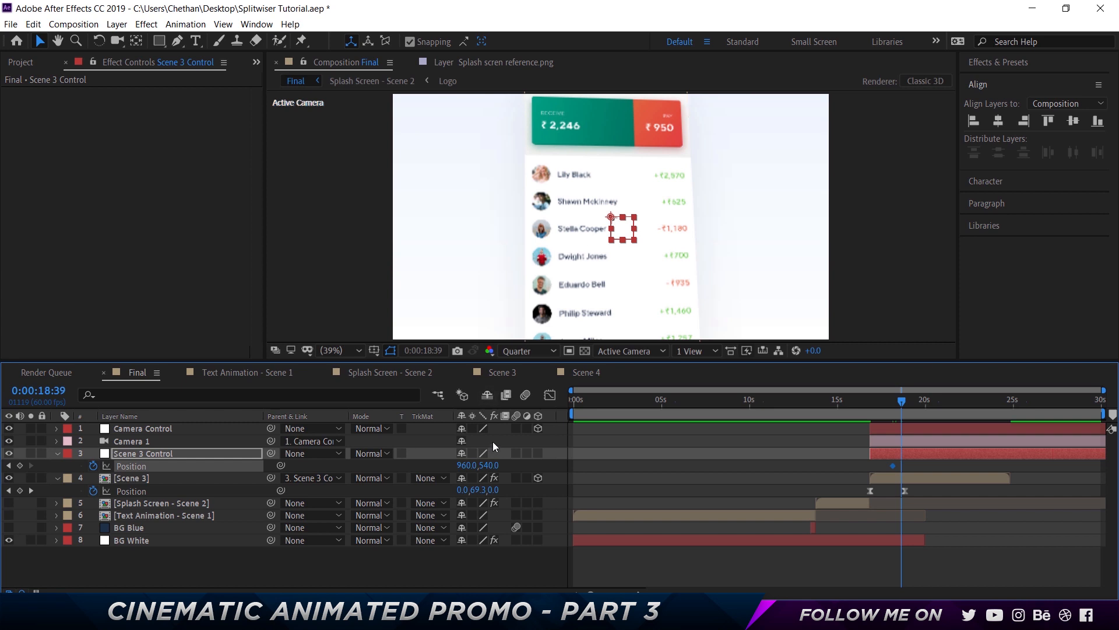
key(shift+Left)
key(shift+Left)
key(shift+Left)
key(shift+Left)
key(shift+Left)
key(shift+Left)
key(shift+Left)
key(shift+Left)
key(shift+Left)
key(shift+Left)
key(shift+Left)
key(shift+Left)
key(shift+Left)
key(shift+Left)
key(shift+Left)
key(shift+Left)
key(shift+Left)
key(shift+Left)
key(shift+Left)
key(shift+Left)
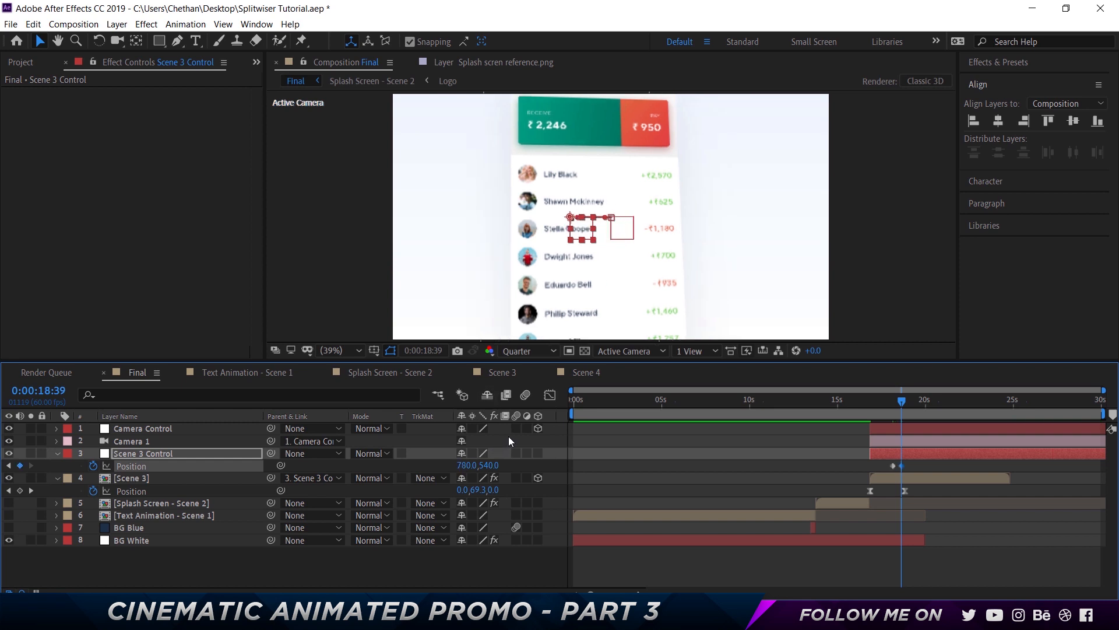
key(shift+Left)
key(shift+Left)
key(shift+Left)
key(shift+Left)
key(shift+Left)
key(shift+Left)
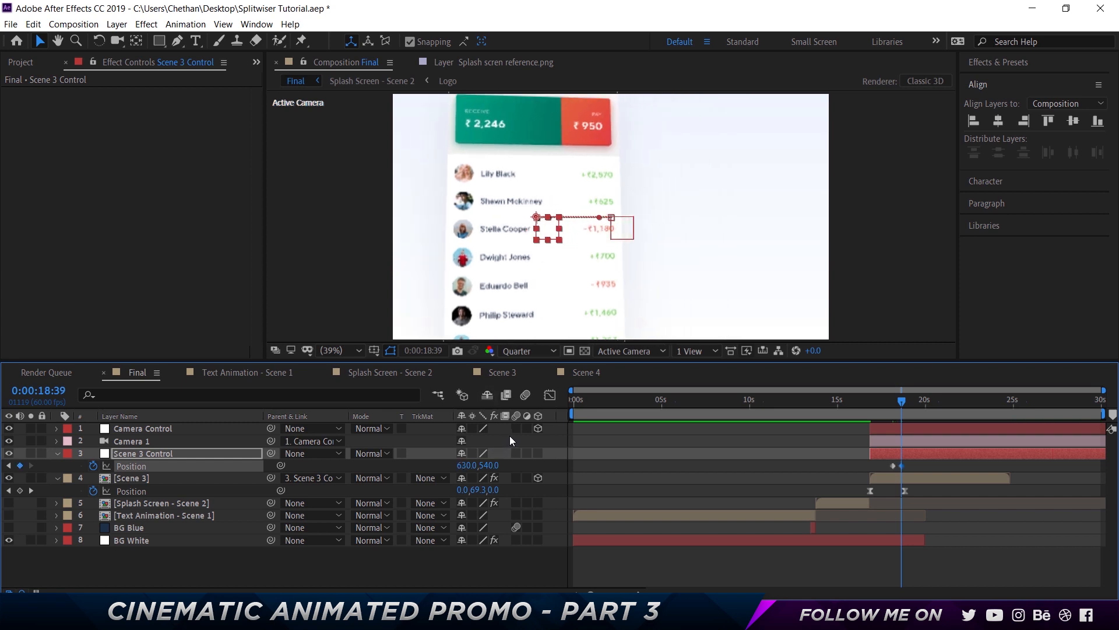
Select both Scene 3 Control Position keyframes and apply Easy Ease to them
click(933, 463)
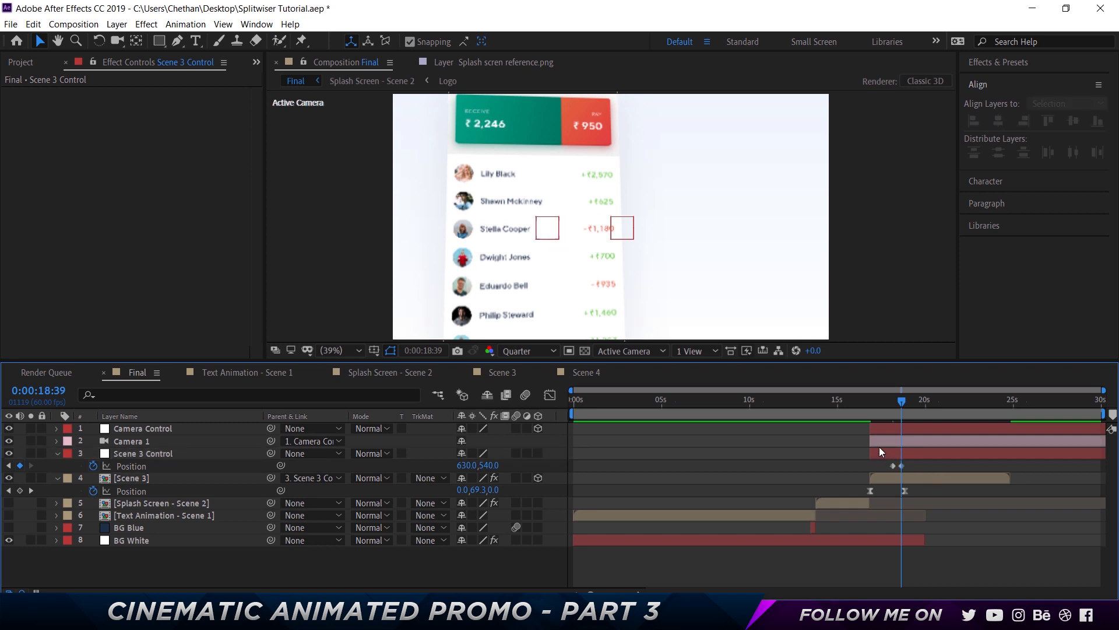
drag(882, 460, 906, 473)
right_click(901, 464)
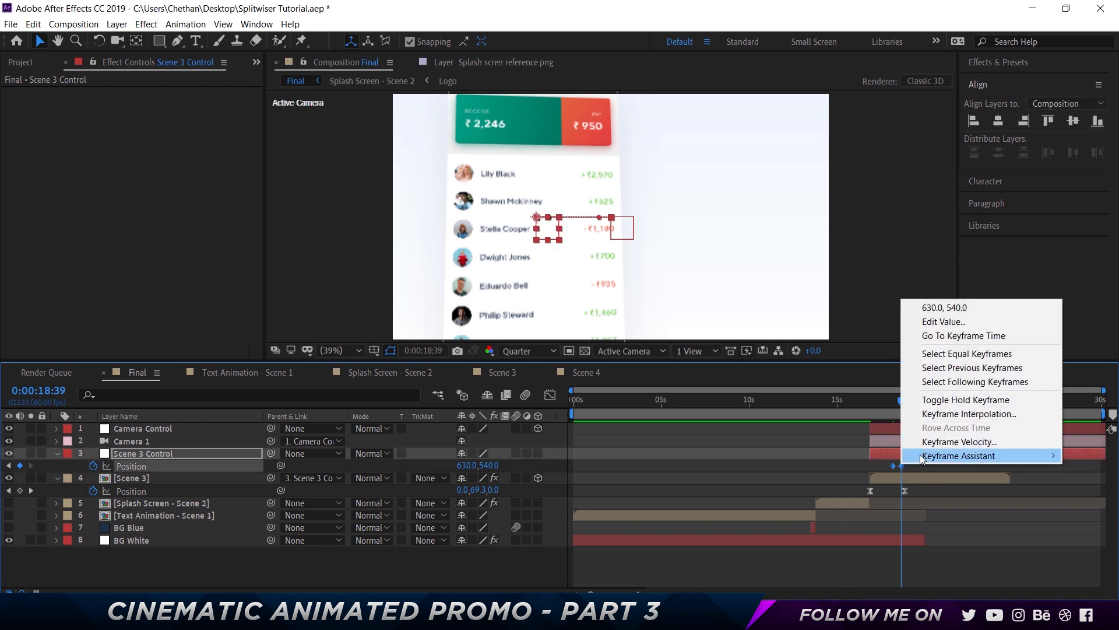
mouse_move(932, 455)
click(767, 498)
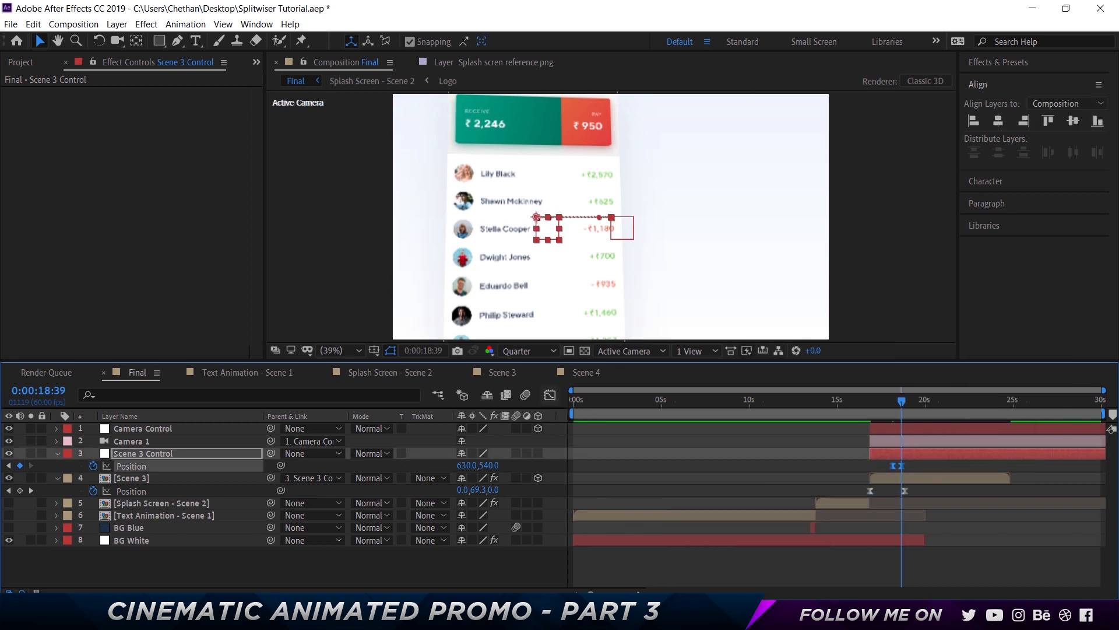
In the speed graph, drag the ease handle to 100% influence, then return to the layer bars
click(549, 395)
drag(965, 524, 798, 555)
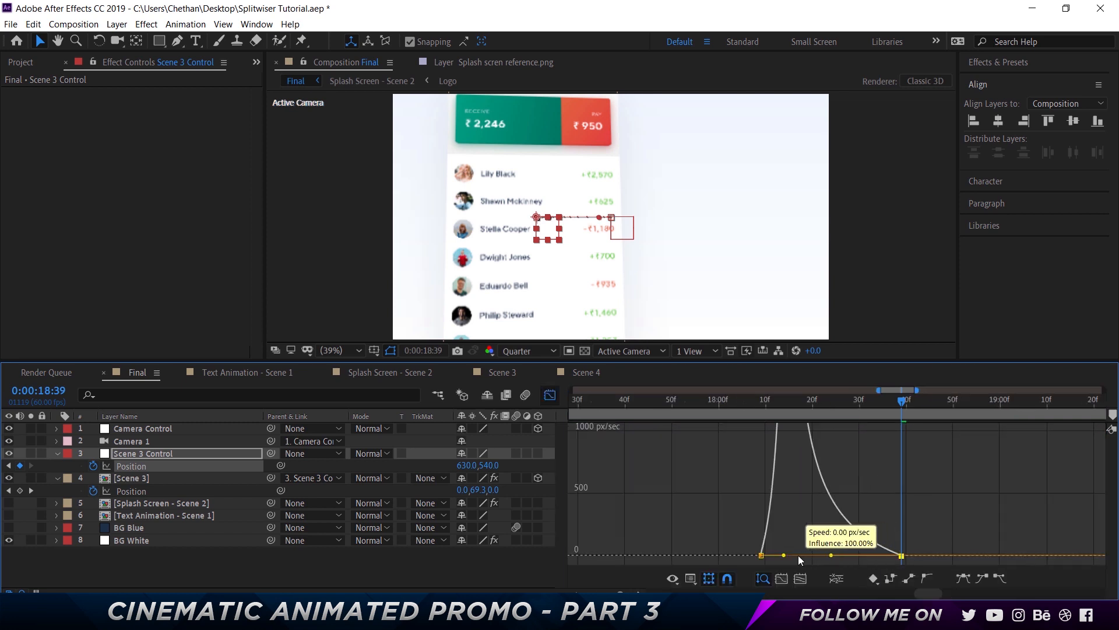
click(549, 395)
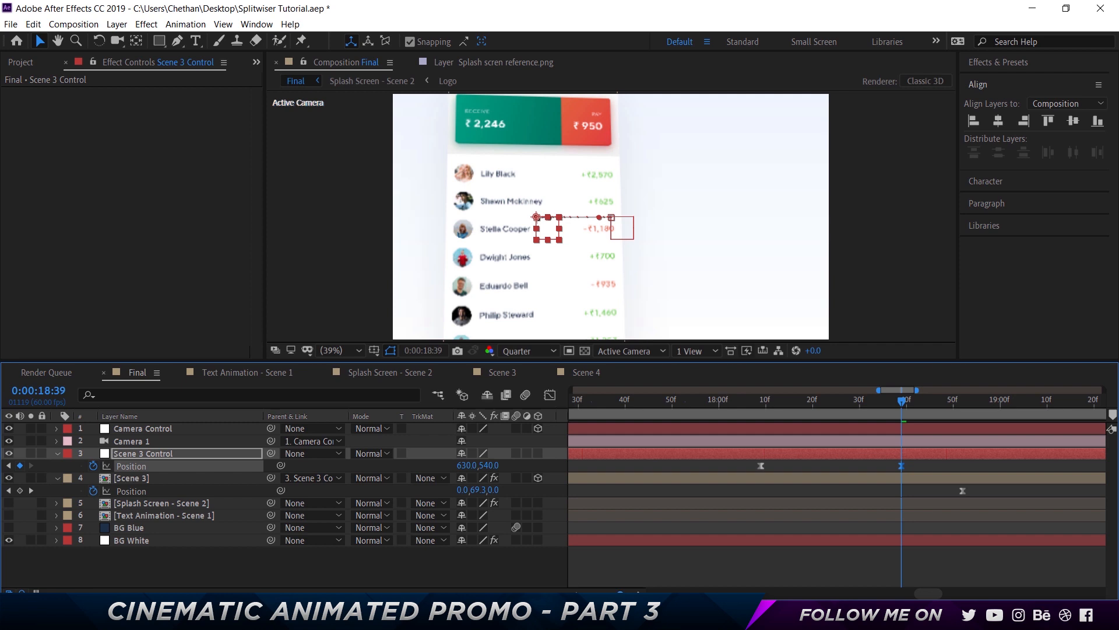
Zoom the timeline and play back the Scene 3 slide to review its motion
drag(621, 594, 605, 594)
click(772, 401)
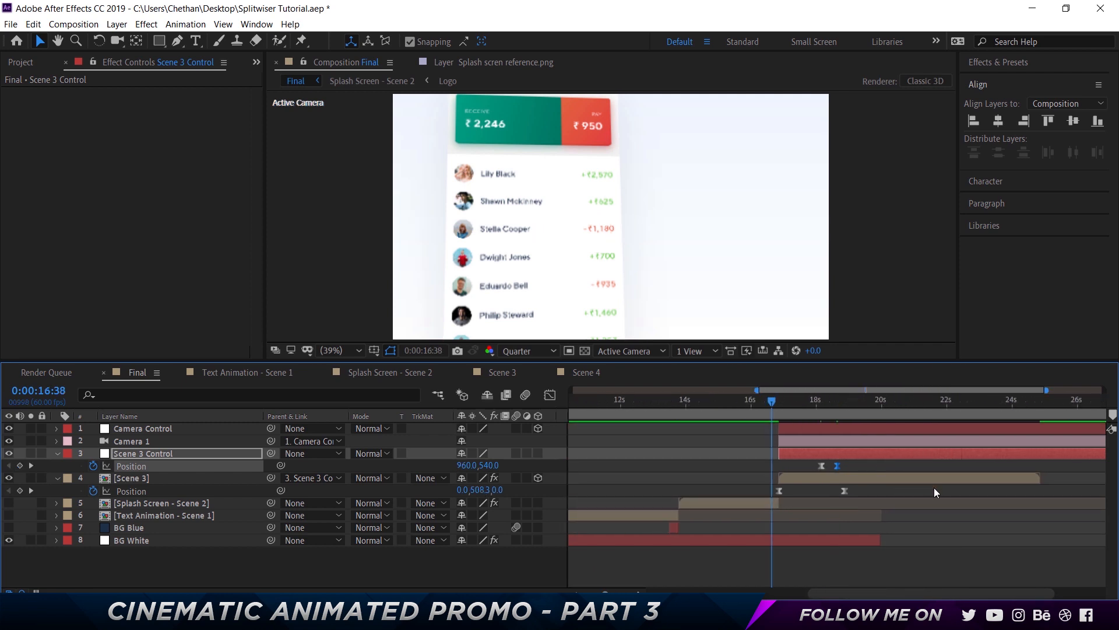
key(space)
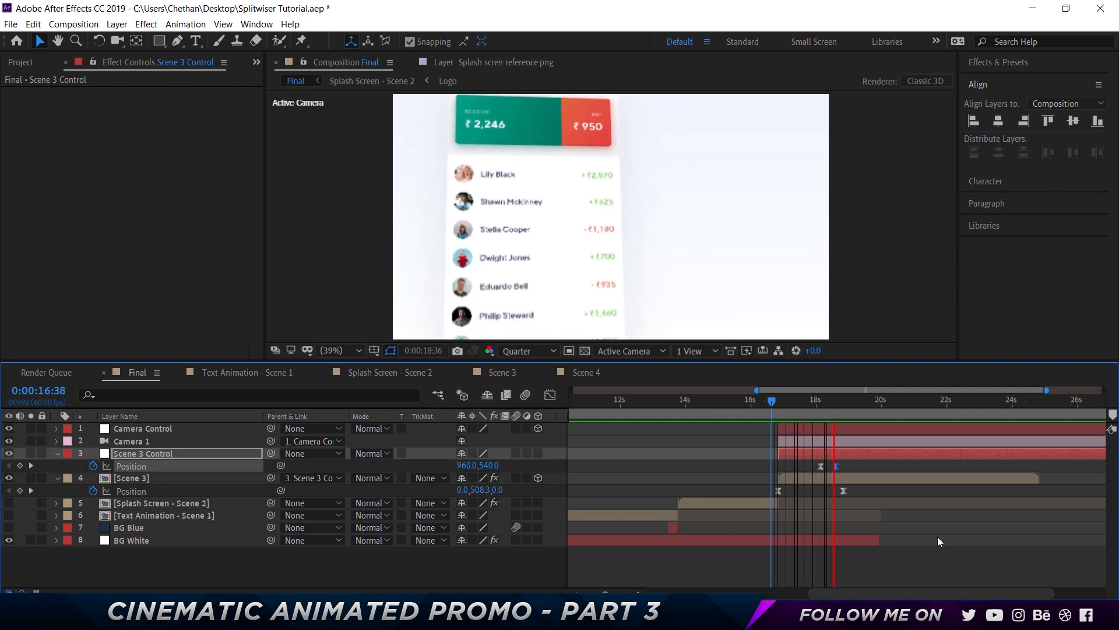
key(space)
click(757, 399)
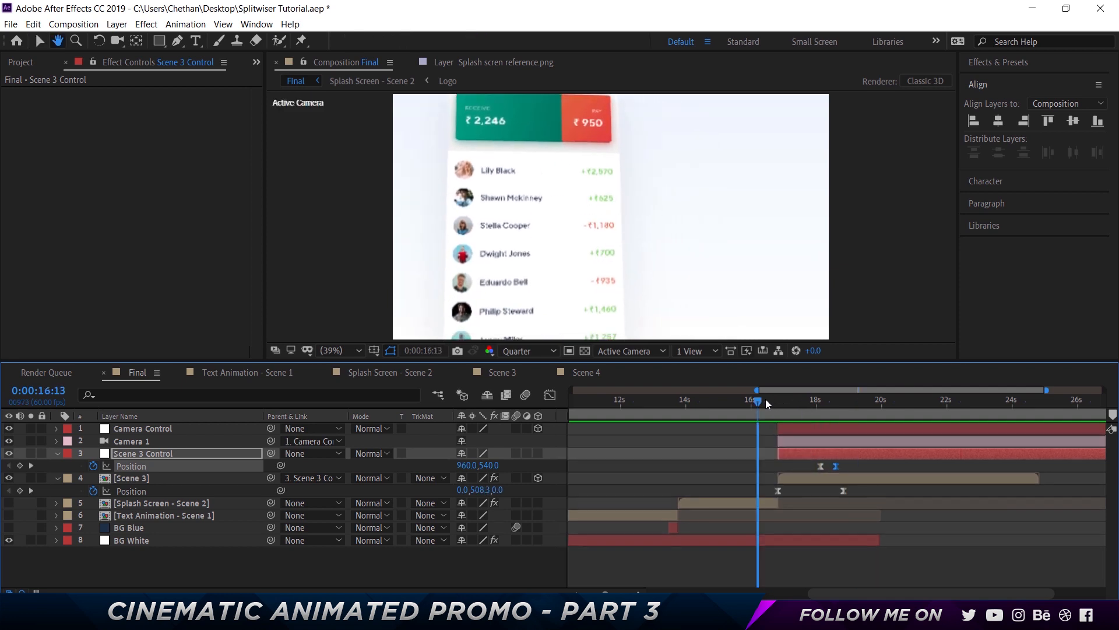
key(space)
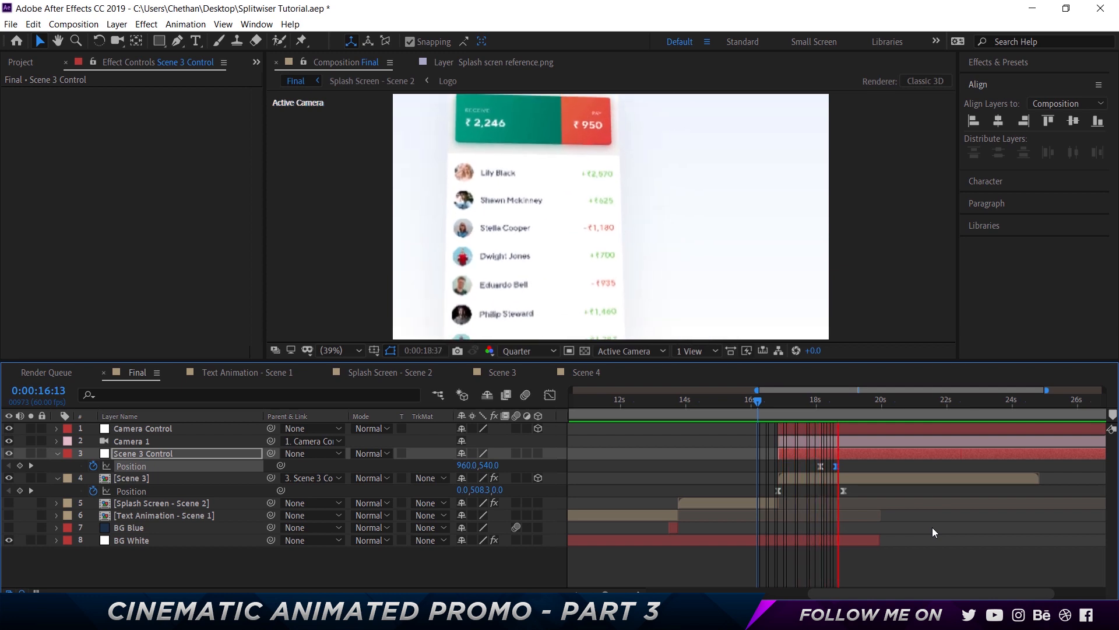
key(space)
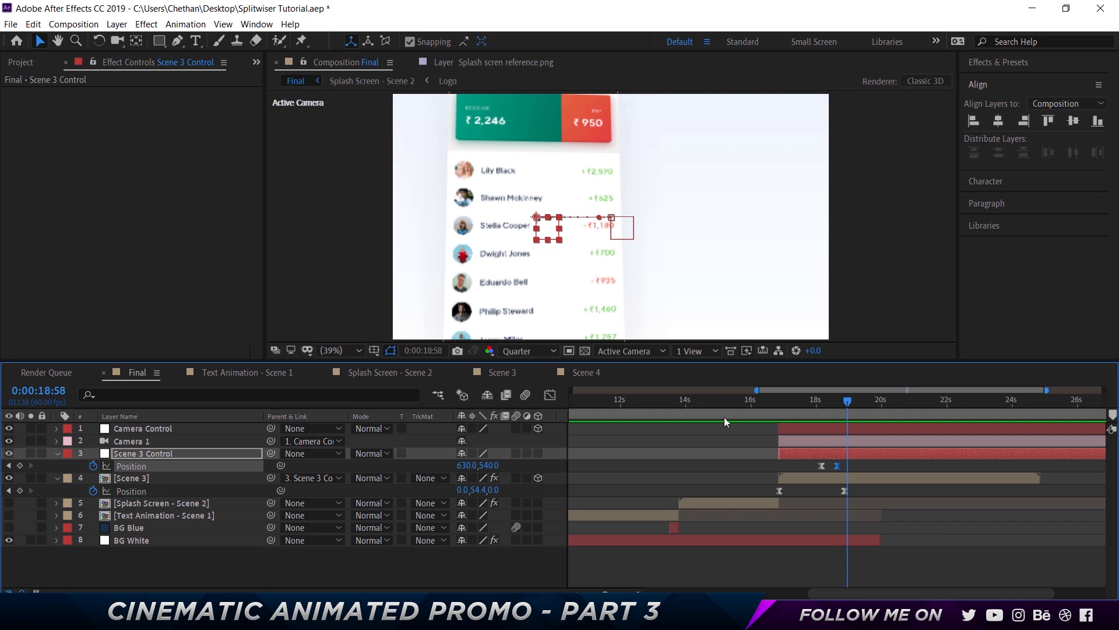
Add a new text layer reading "Redesigned UI" in the composition
right_click(277, 565)
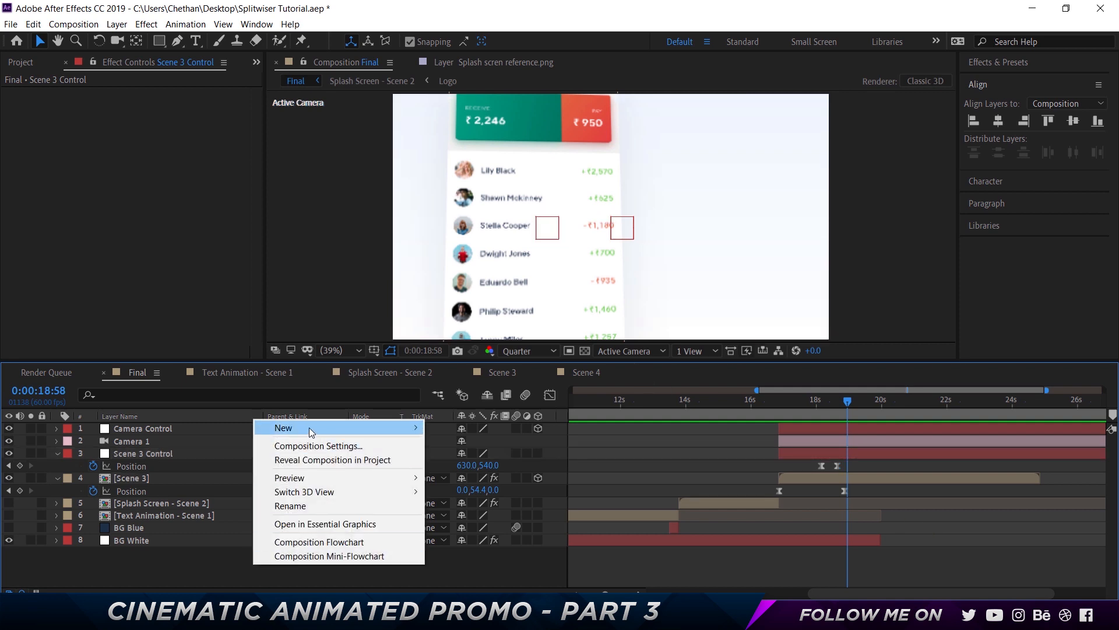
mouse_move(309, 428)
click(473, 447)
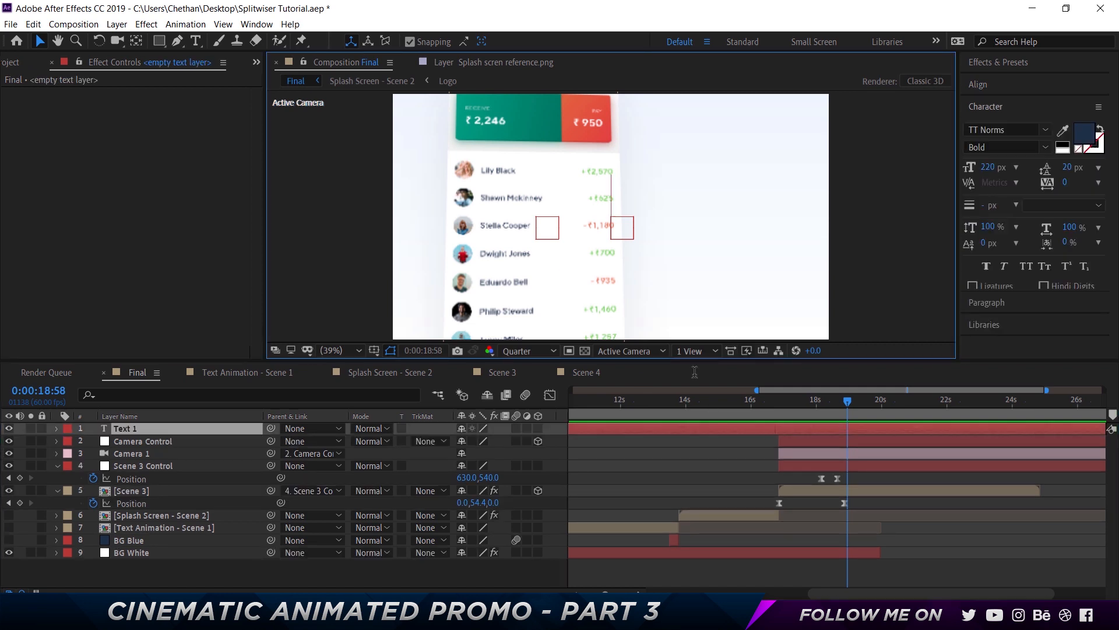
text(Re)
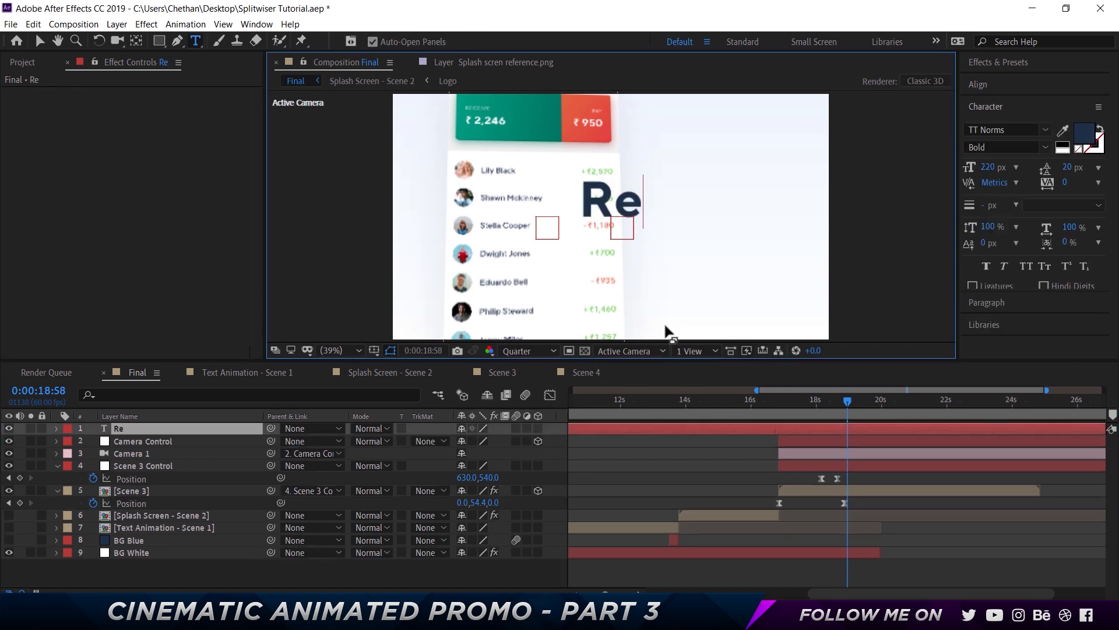
text(dsesigned UI)
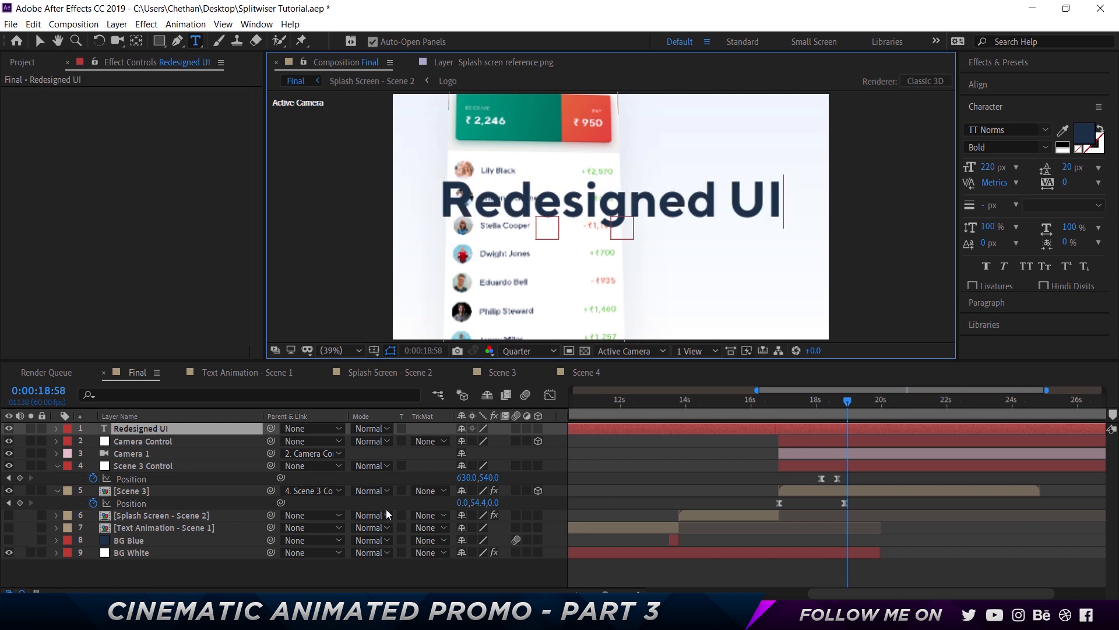
click(326, 574)
Set the Redesigned UI text's font size to 100 px
ctrl+click(674, 215)
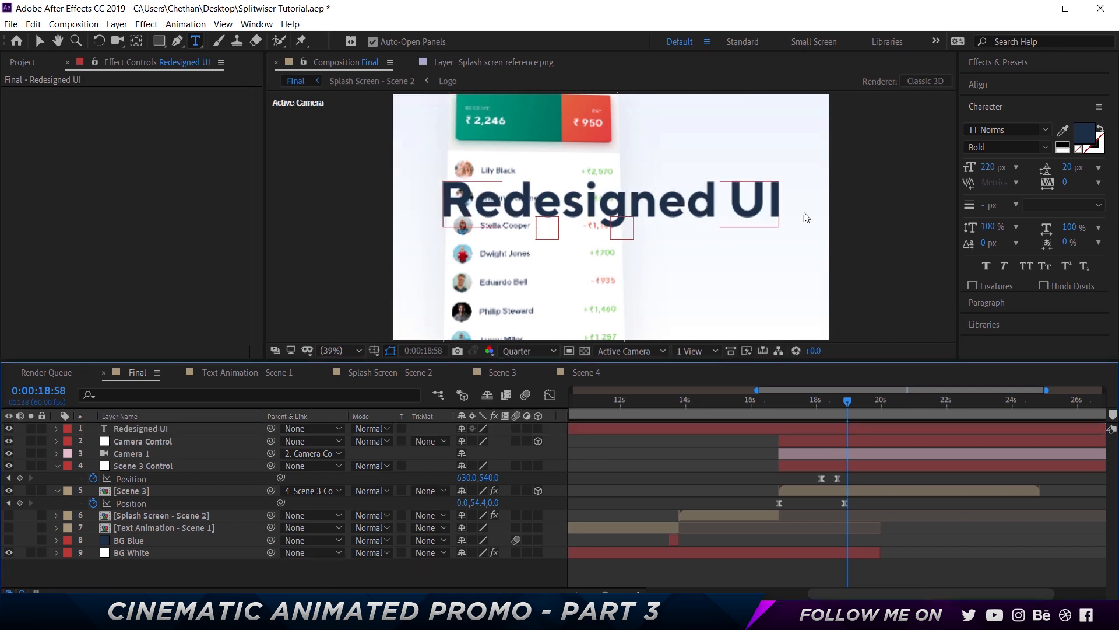
click(987, 169)
text(150)
key(Return)
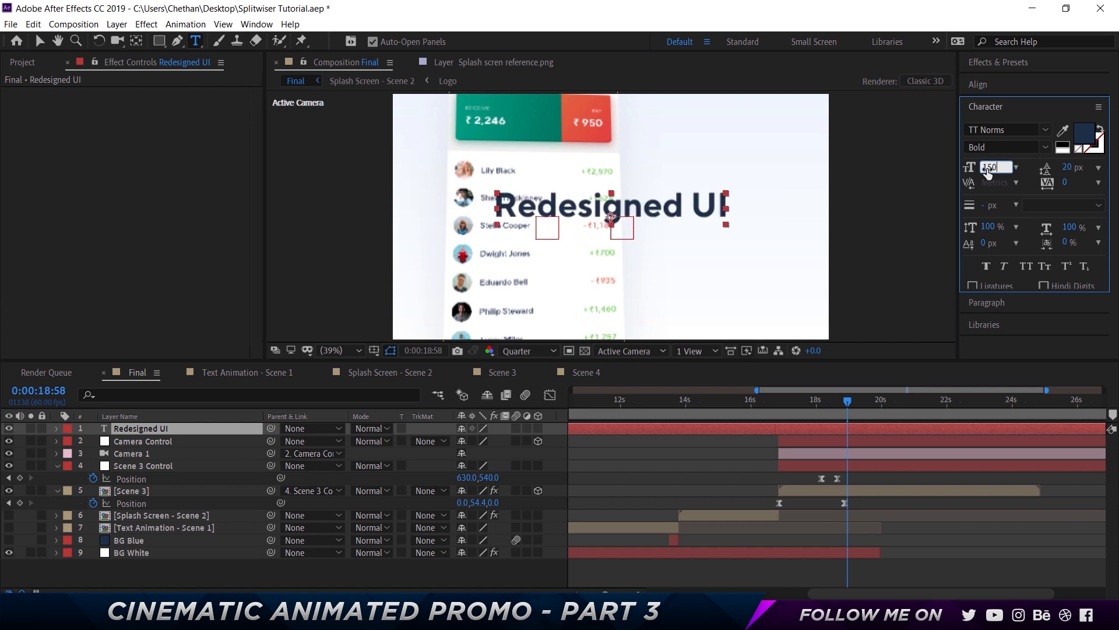
text(v)
text(10)
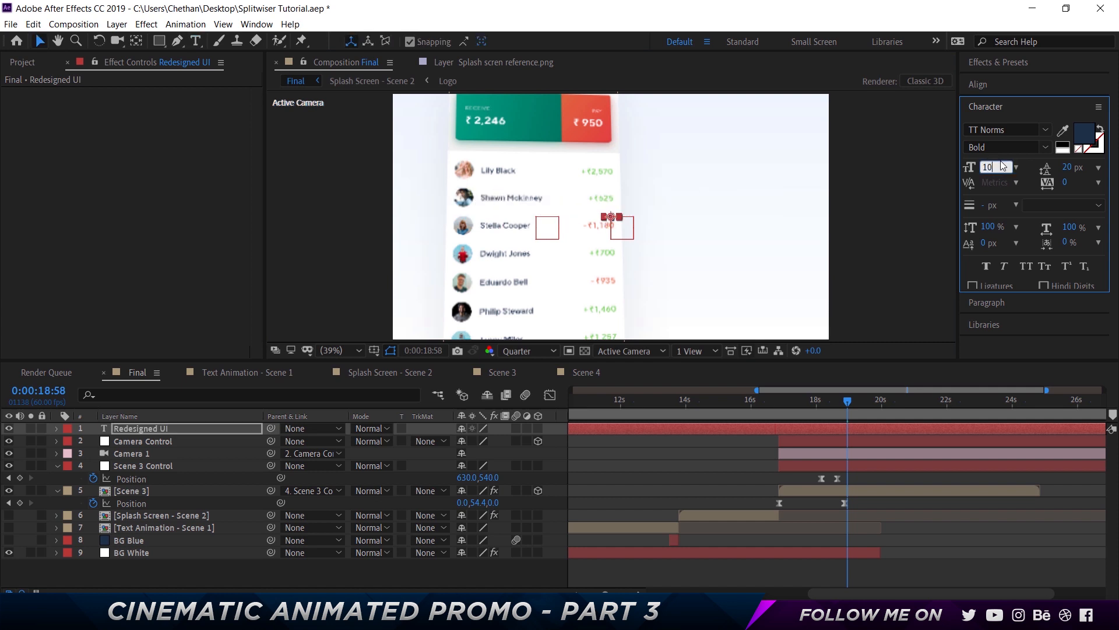
text(0)
key(Return)
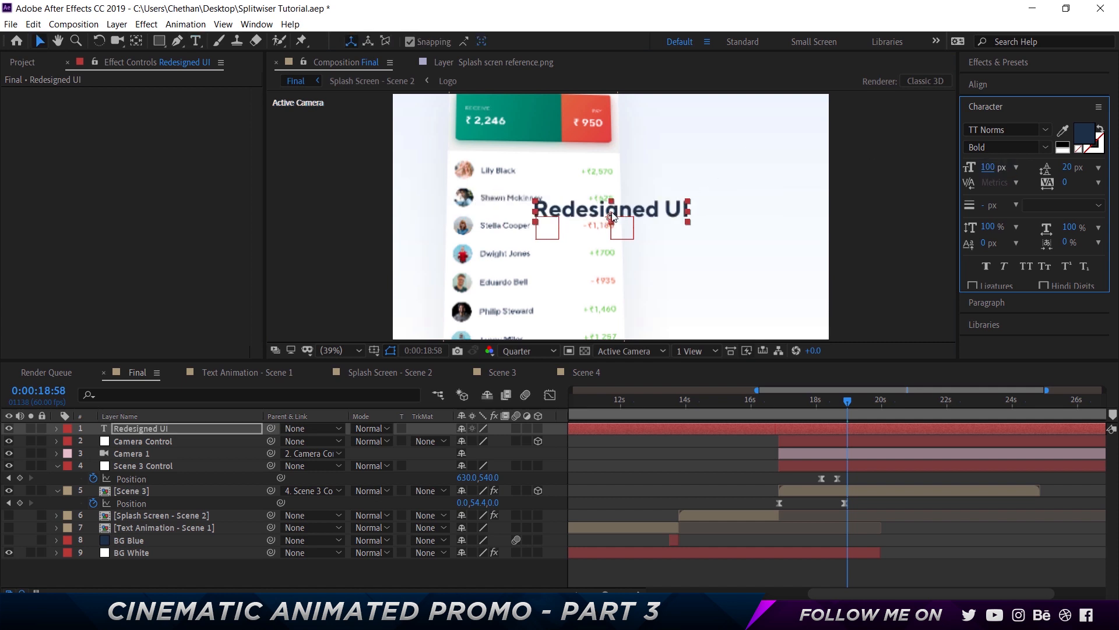
Reposition the text's anchor point with the Pan Behind tool, then move the text to the right of the phone
click(136, 42)
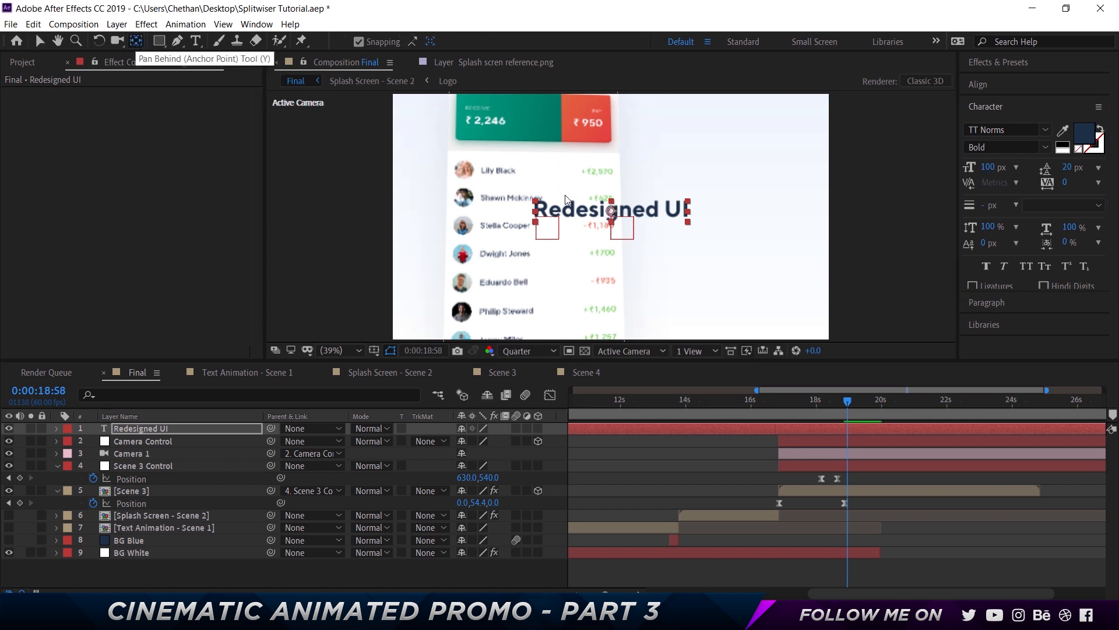
click(611, 210)
key(v)
drag(611, 209, 727, 214)
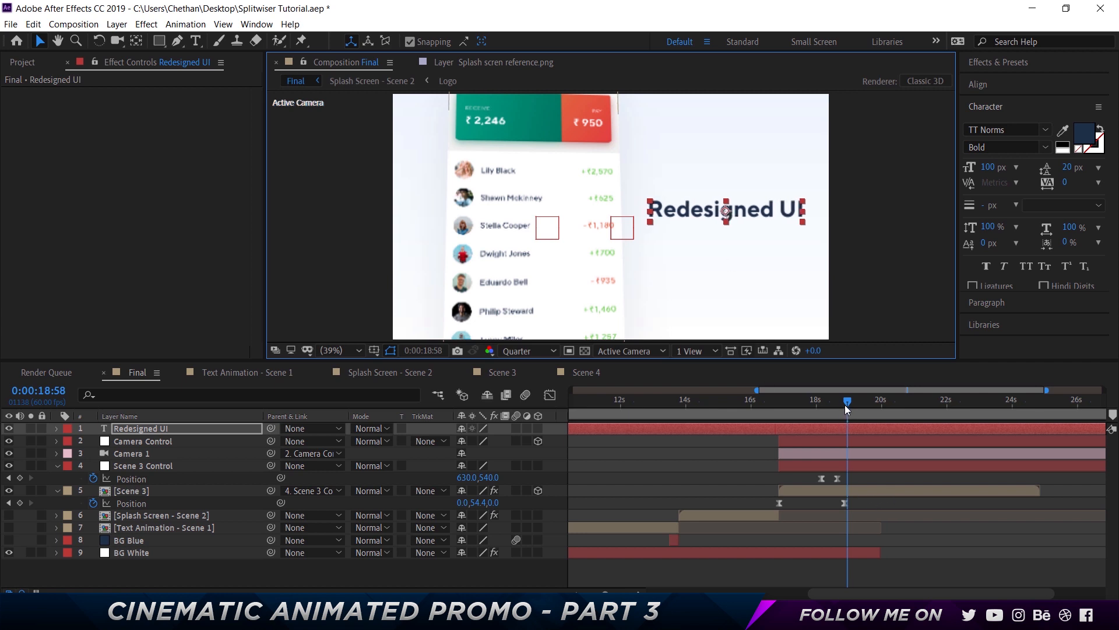
Move the Scene 3 Control's second Position keyframe to 18:52, shift its position to 570, 540, and nudge the title left
click(844, 405)
click(869, 492)
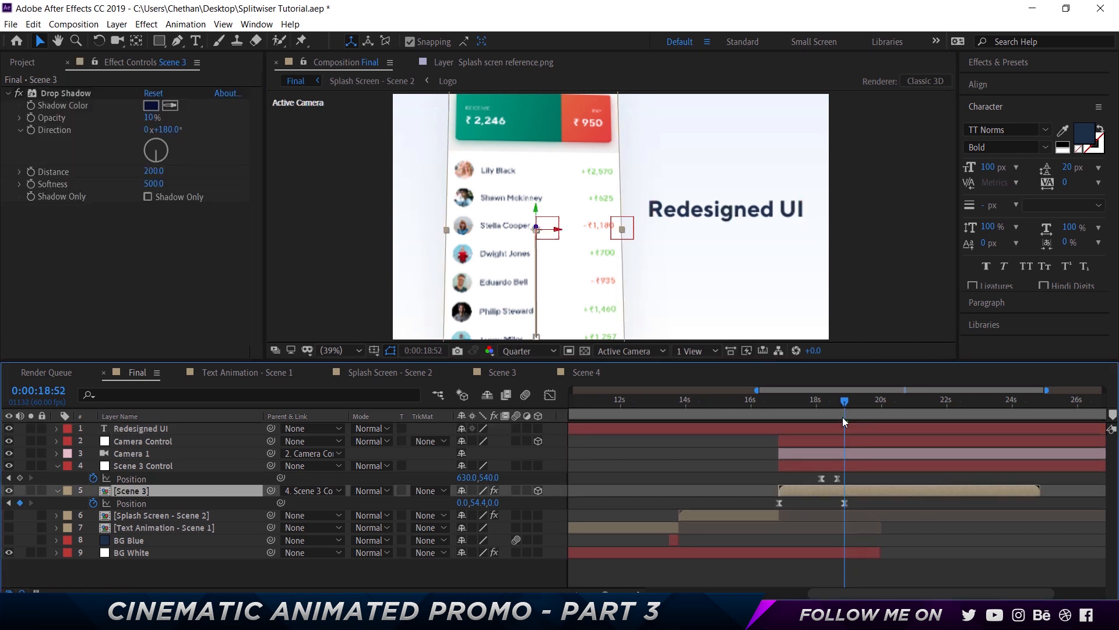
mouse_move(844, 403)
mouse_down()
mouse_move(835, 415)
mouse_move(848, 403)
mouse_up()
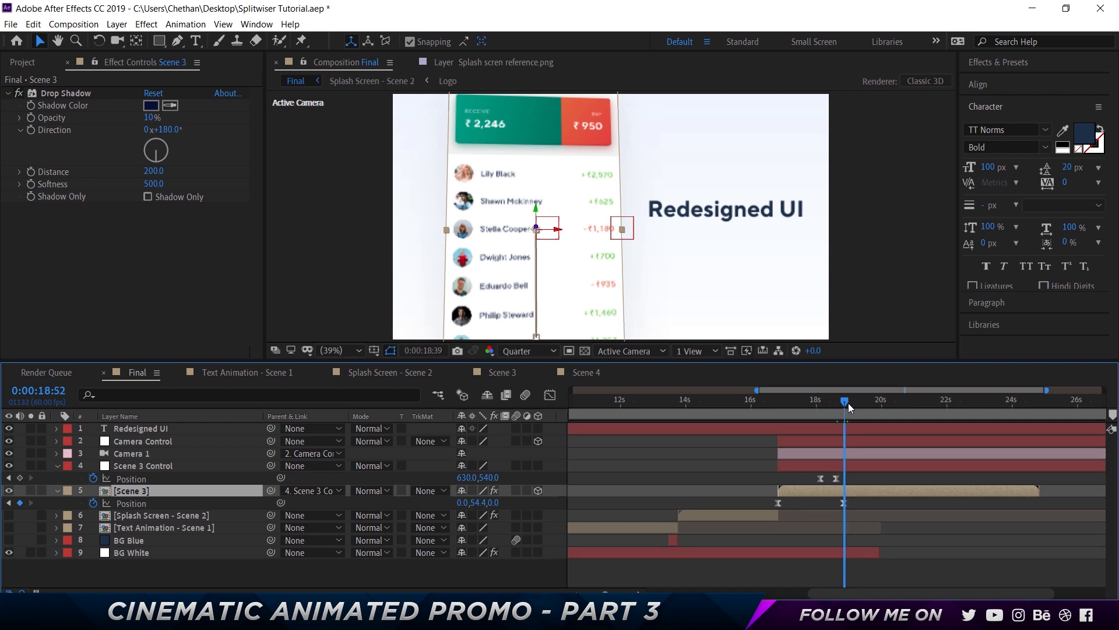
click(837, 478)
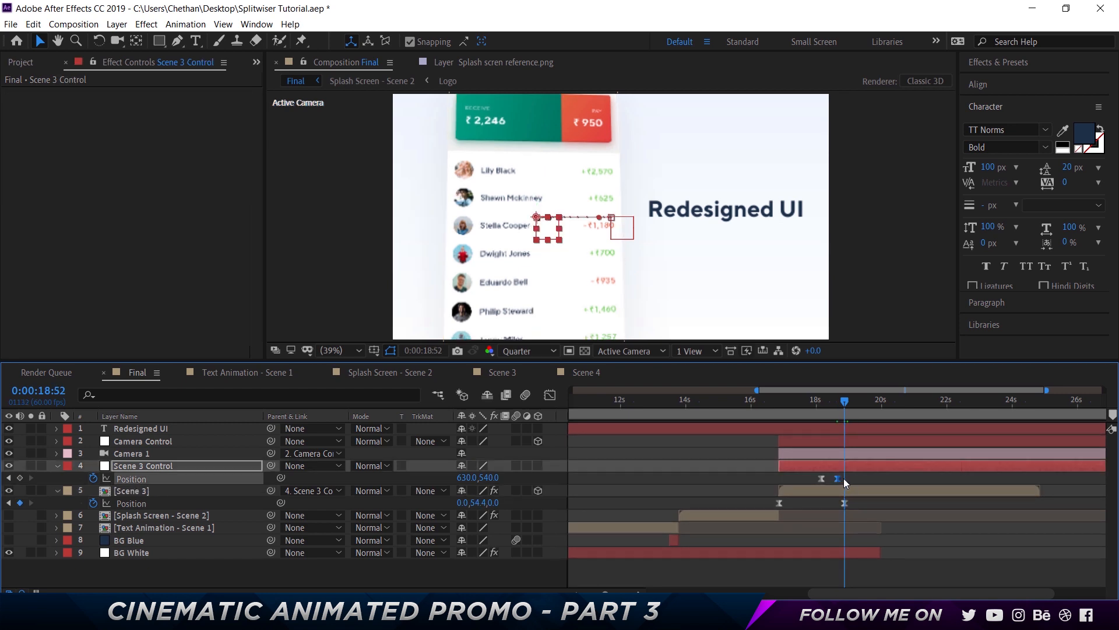
drag(837, 478, 844, 478)
key(shift+Left)
key(shift+Left)
key(shift+Left)
key(shift+Left)
key(shift+Left)
key(shift+Left)
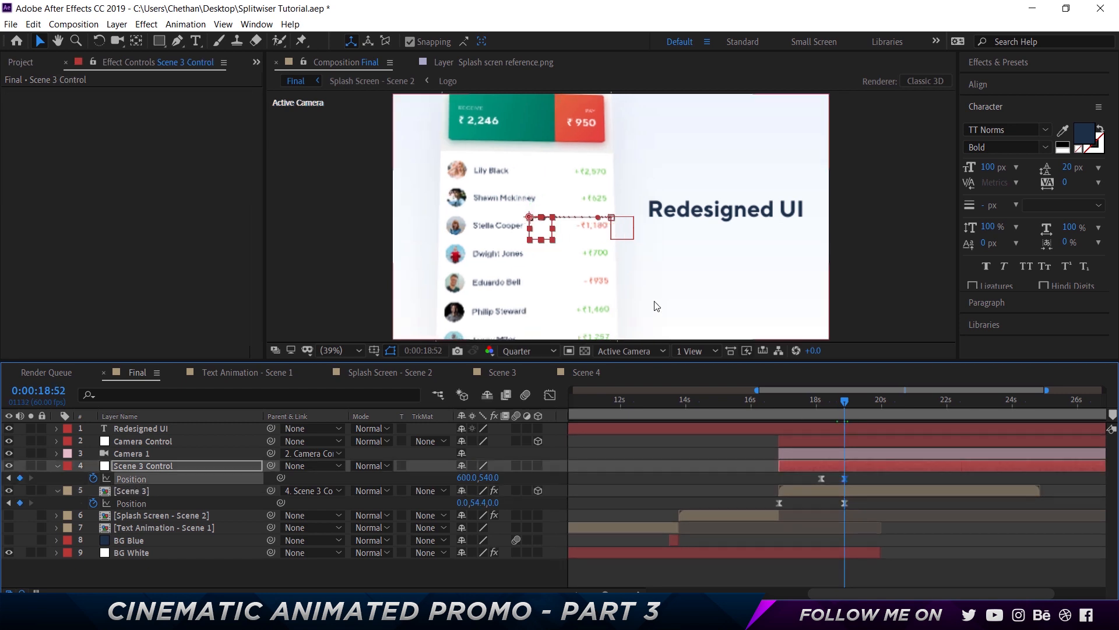
click(687, 214)
key(shift+Left)
key(shift+Left)
key(shift+Left)
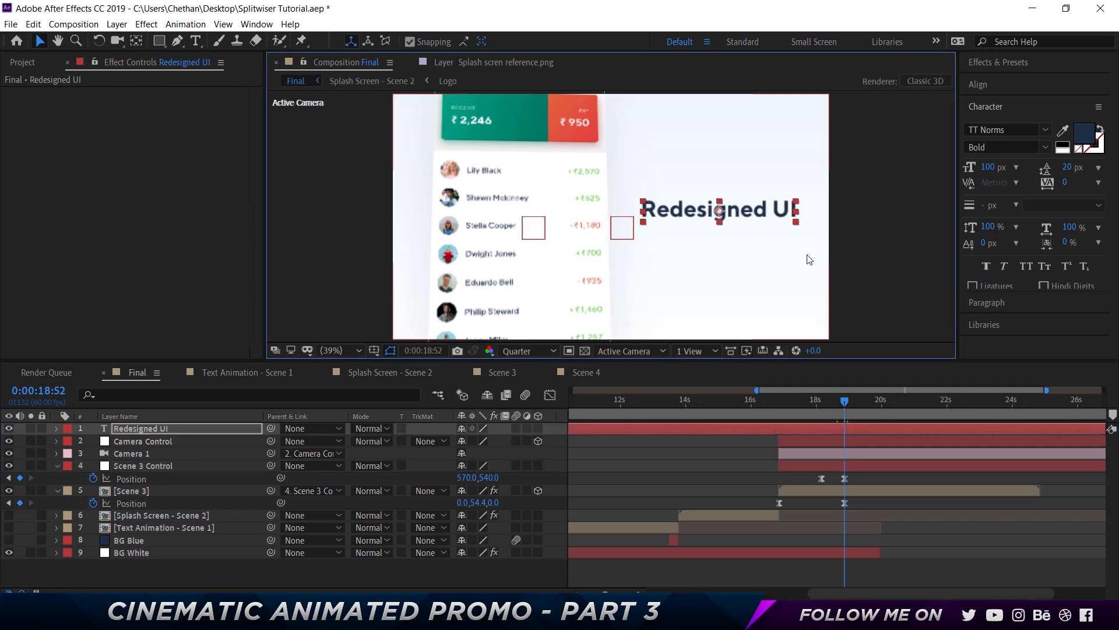
Add Position keyframes to the Redesigned UI title around 18:08 and 18:52, and move its layer below Scene 3
click(778, 401)
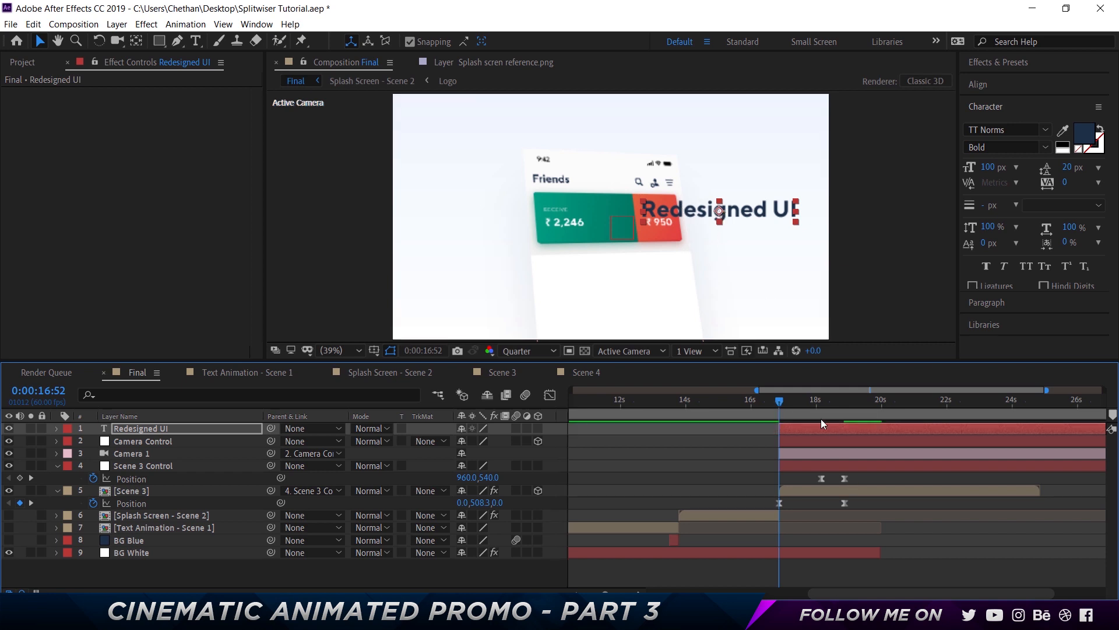
click(821, 401)
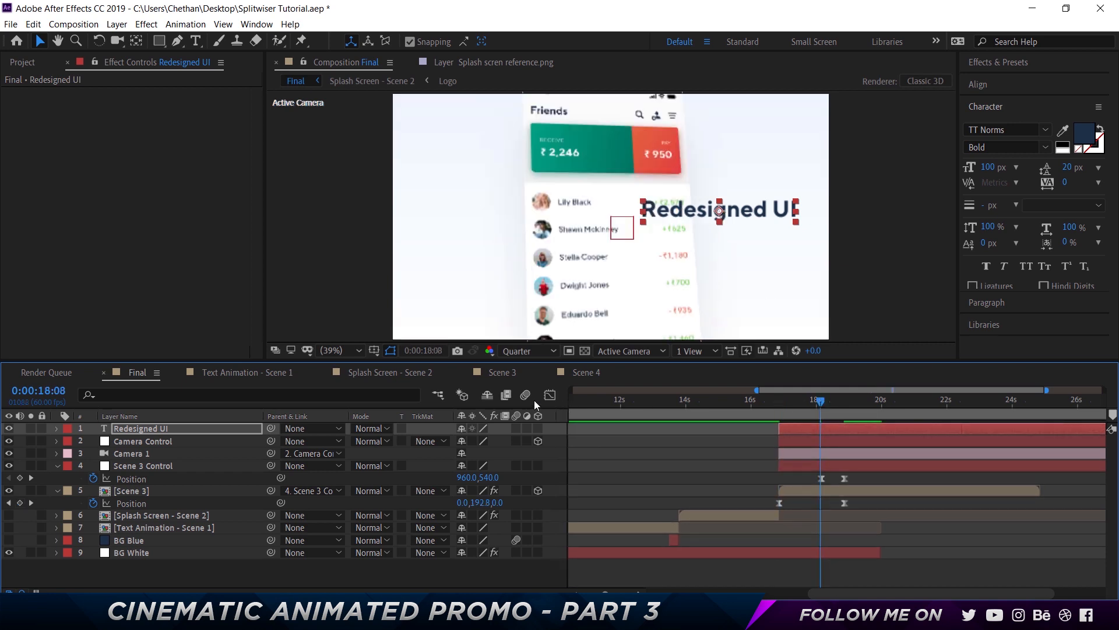
key(alt+shift+p)
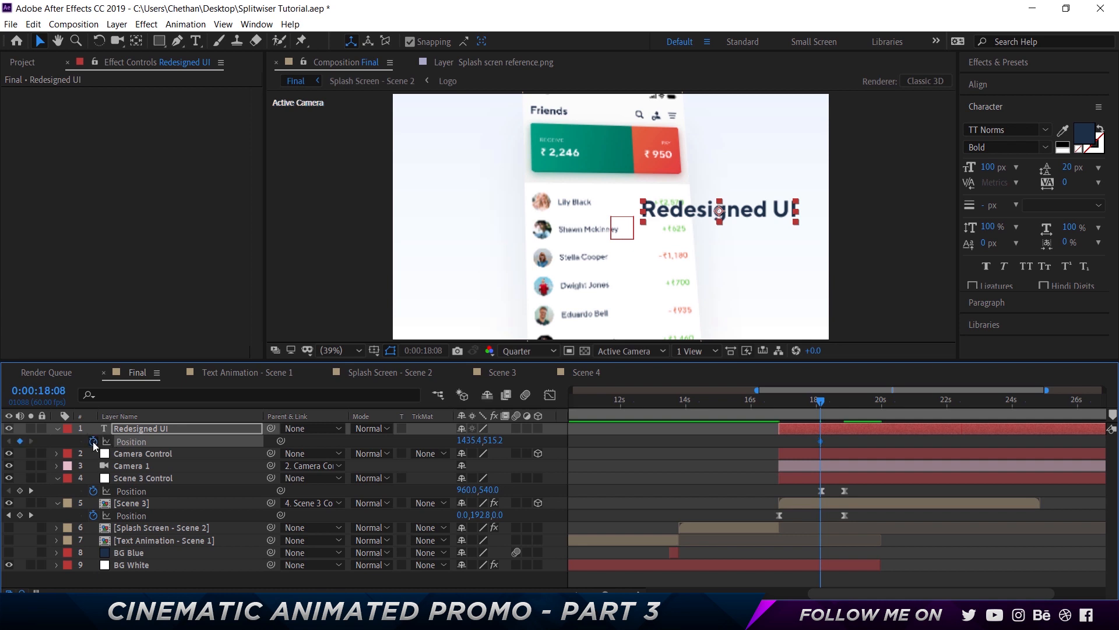
key(k)
key(k)
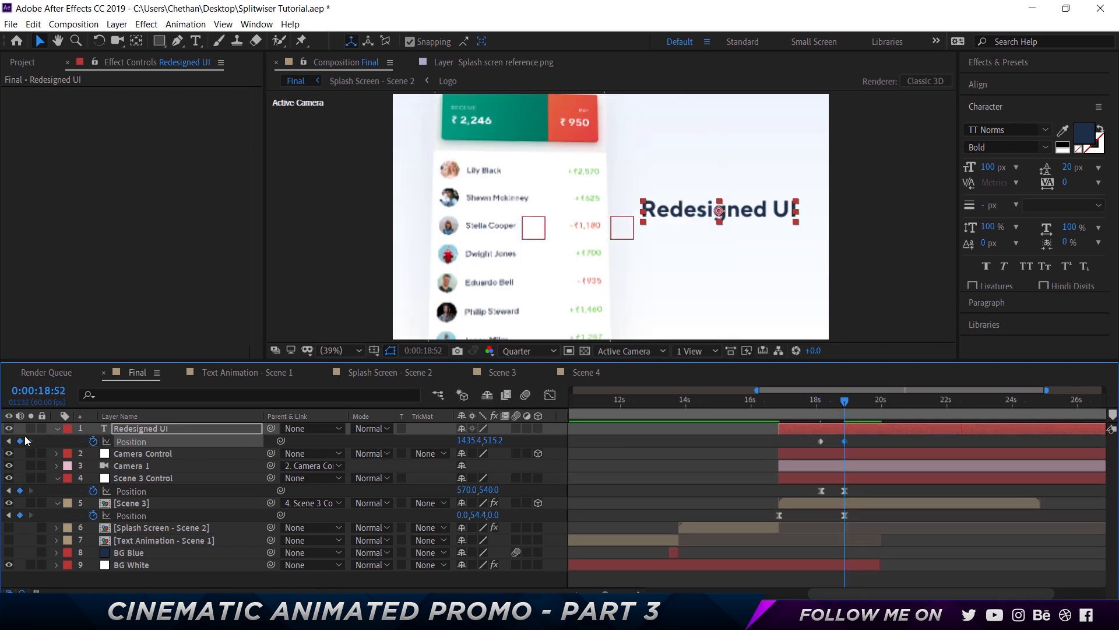
key(j)
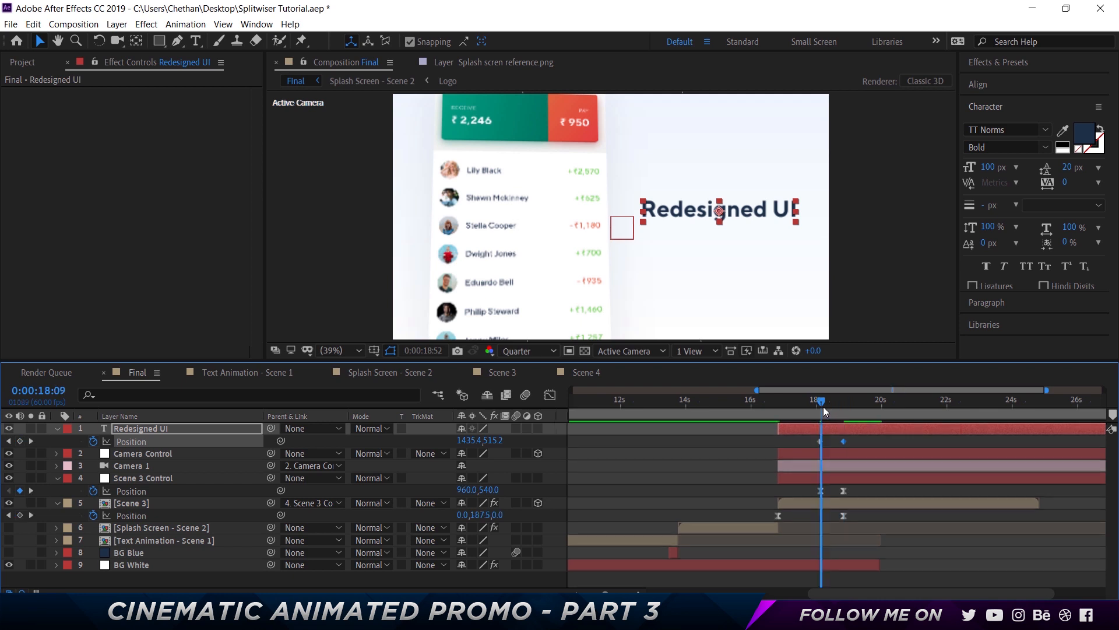
drag(142, 430, 145, 521)
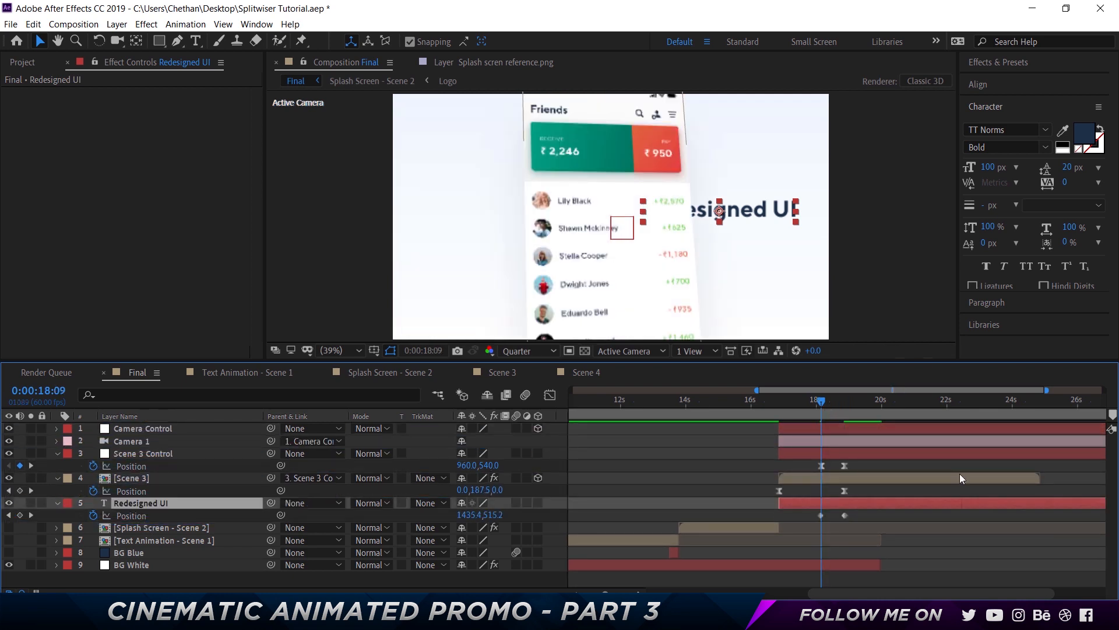
Shift the title left to 952.4, 515.2 at the first keyframe so it starts behind the phone
key(shift+Left)
key(shift+Left)
key(shift+Left)
key(shift+Left)
key(shift+Left)
key(shift+Left)
key(shift+Left)
key(shift+Left)
key(shift+Left)
key(shift+Left)
key(shift+Left)
key(shift+Left)
key(shift+Left)
key(shift+Left)
key(shift+Left)
key(shift+Left)
key(shift+Left)
key(shift+Left)
key(shift+Left)
key(shift+Left)
key(shift+Left)
key(shift+Left)
key(shift+Left)
key(shift+Left)
key(shift+Left)
key(shift+Left)
key(shift+Left)
key(shift+Left)
key(shift+Left)
key(shift+Left)
key(shift+Left)
key(shift+Left)
key(shift+Left)
key(shift+Left)
key(shift+Left)
key(shift+Left)
key(shift+Left)
key(shift+Left)
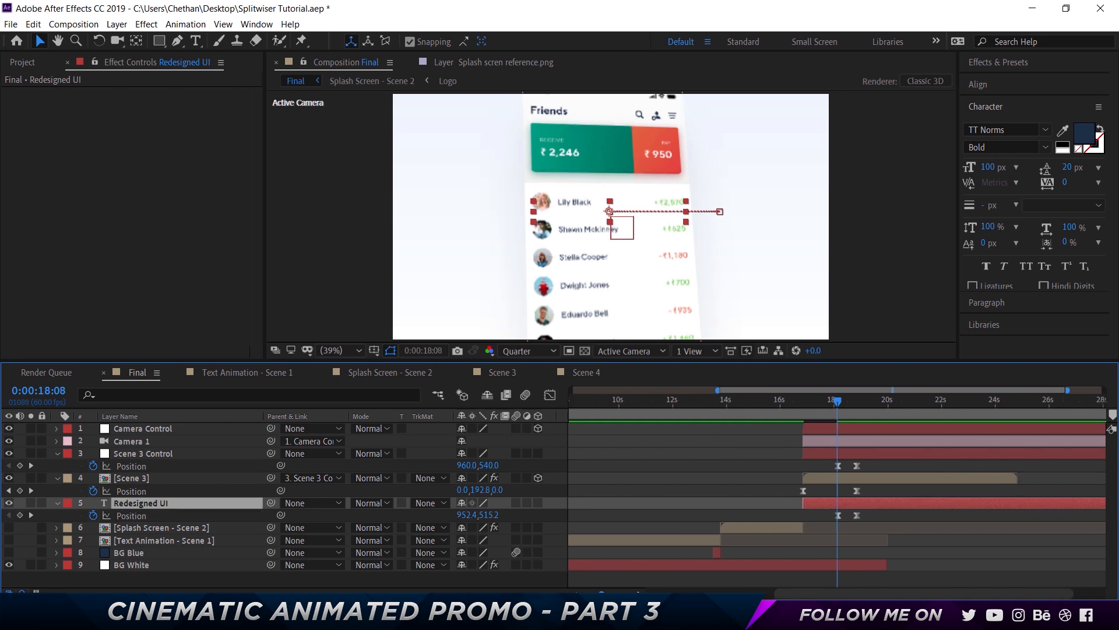
Reshape the title's Position speed curve in the Graph Editor for a fast start and long ease-out
scroll(836, 516, up, 1)
click(817, 516)
drag(817, 516, 893, 511)
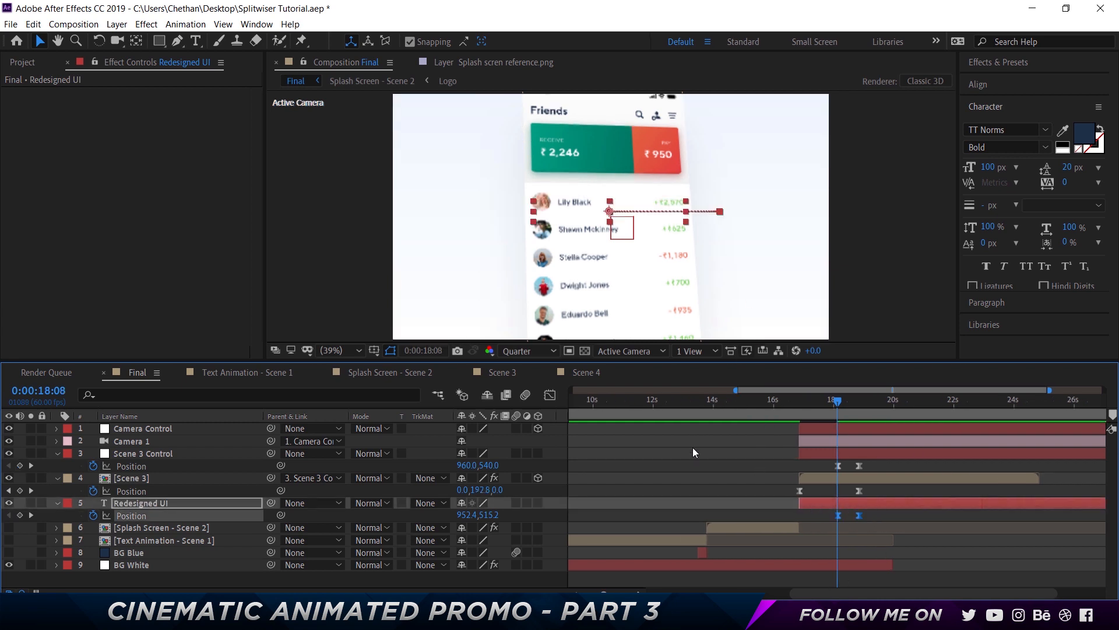
click(548, 395)
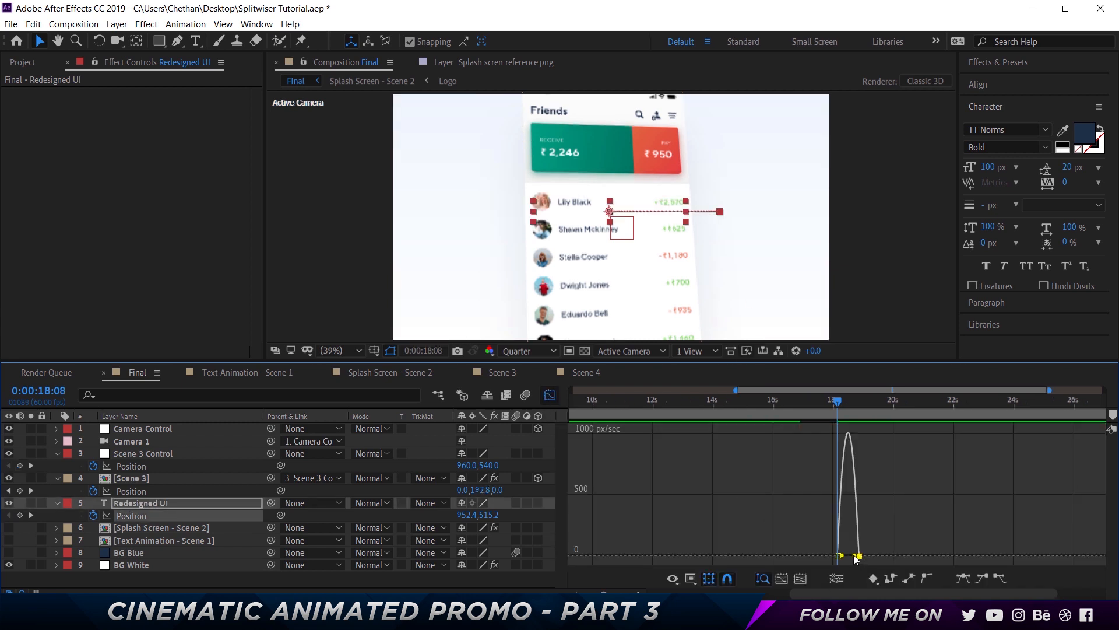
drag(853, 555, 821, 555)
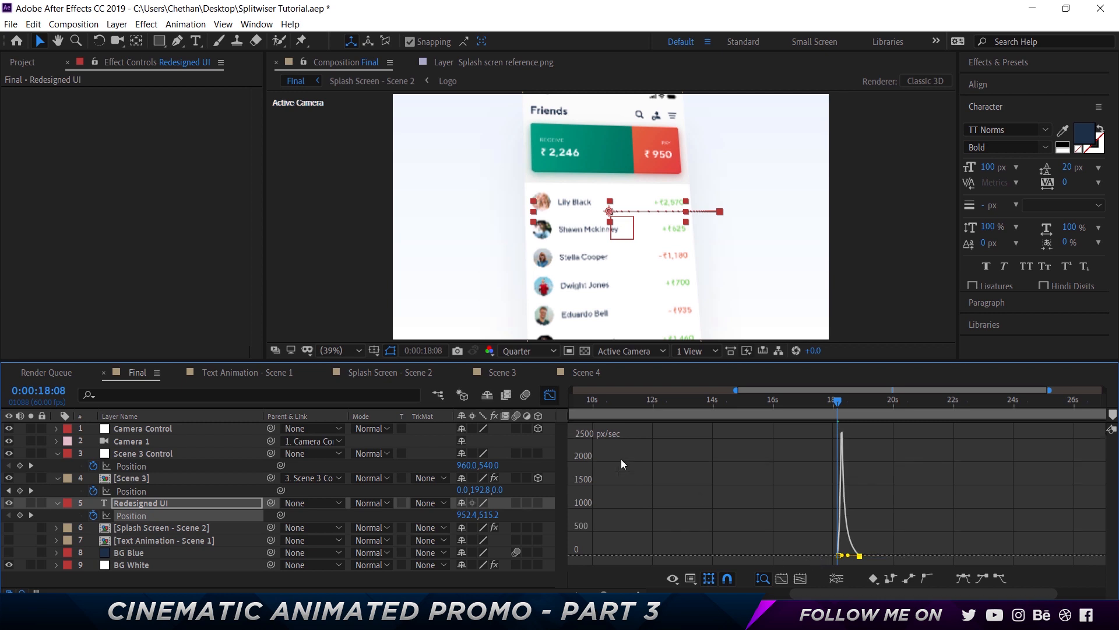
click(548, 395)
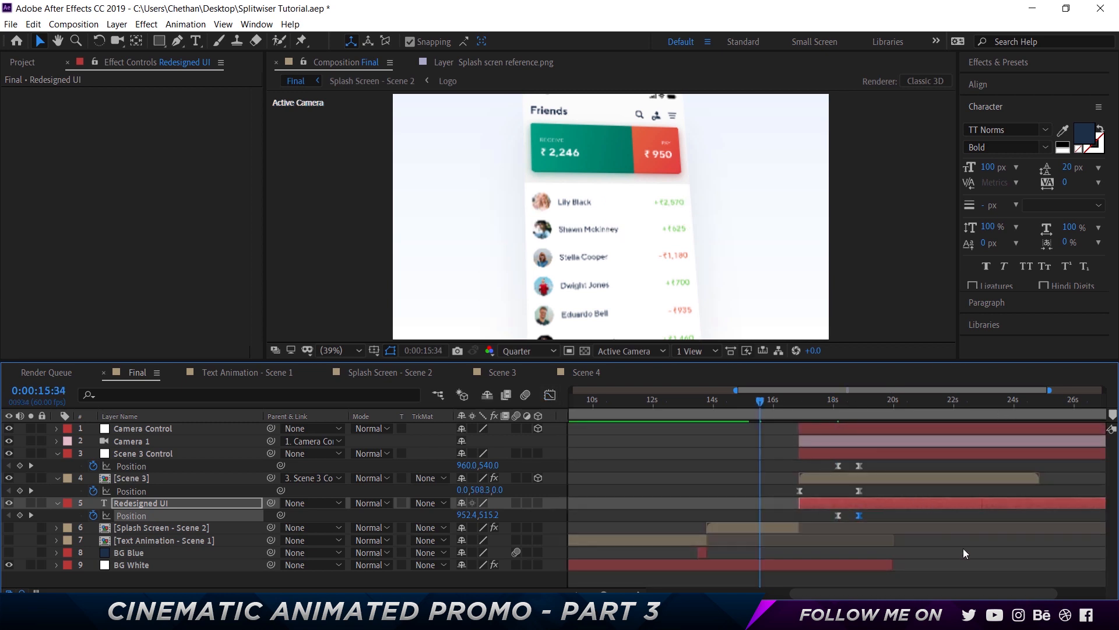
Trim the Redesigned UI layer's in point to its first position keyframe at 18:09
key(space)
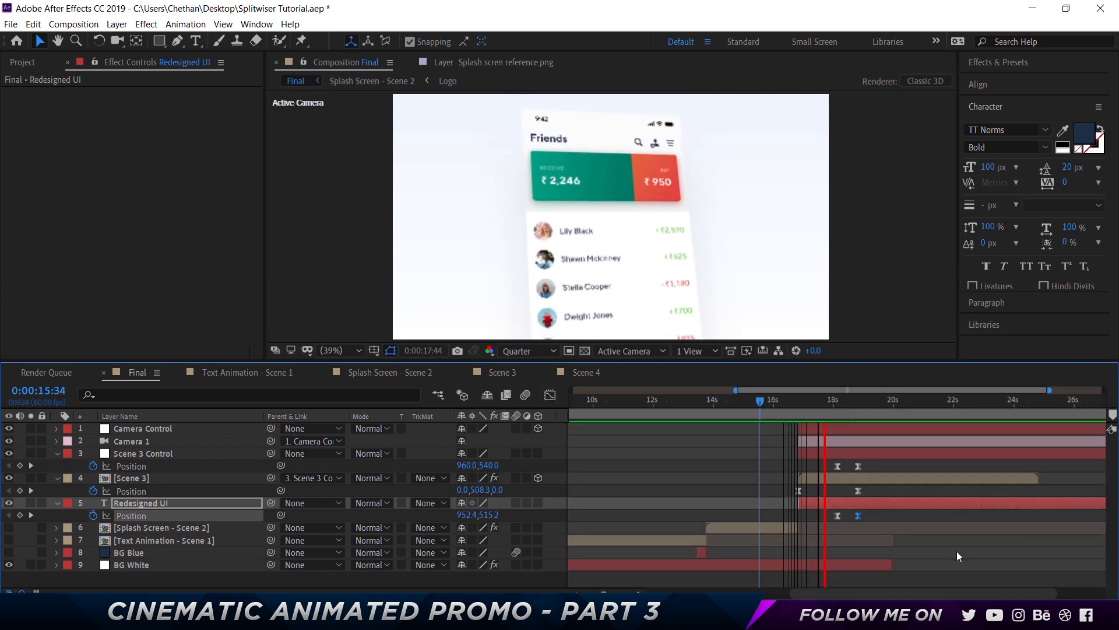
key(space)
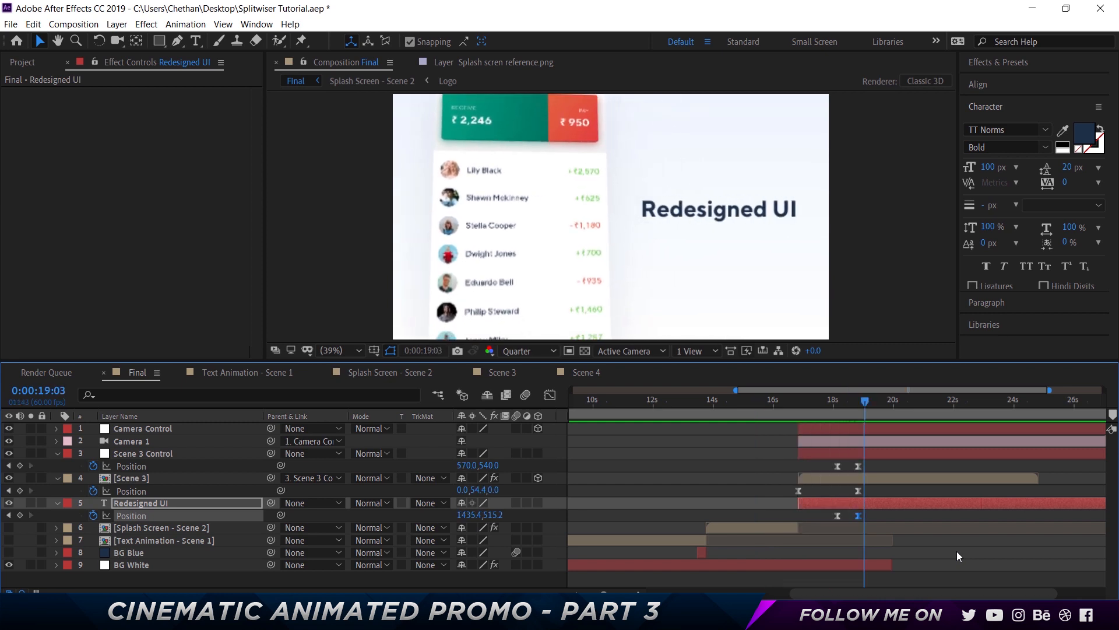
mouse_move(857, 401)
mouse_down()
mouse_move(816, 404)
mouse_move(837, 404)
mouse_up()
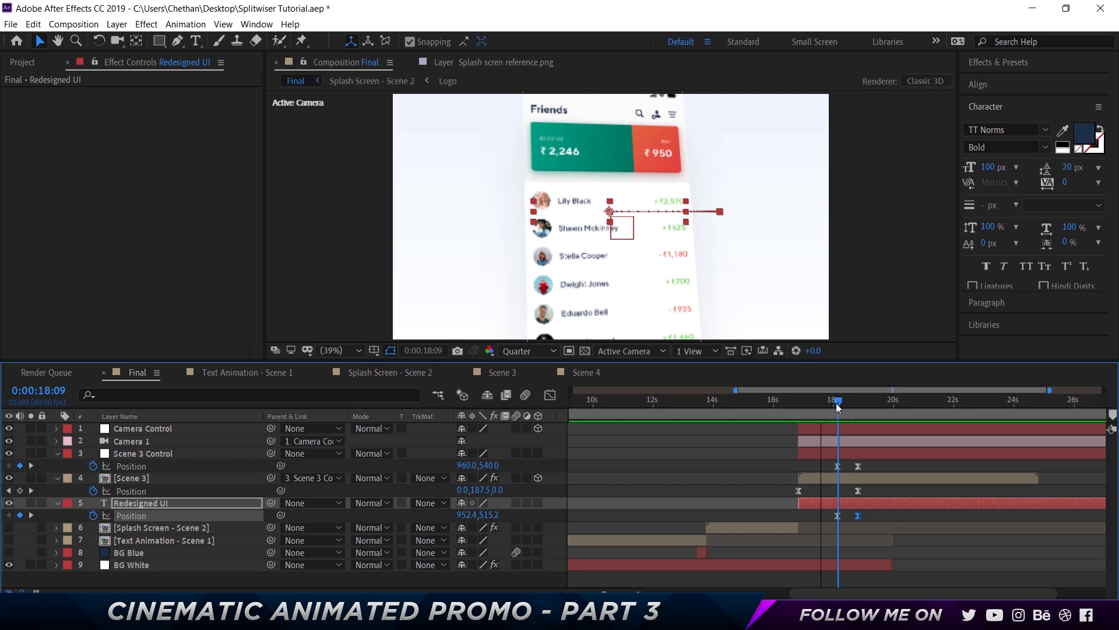
click(852, 503)
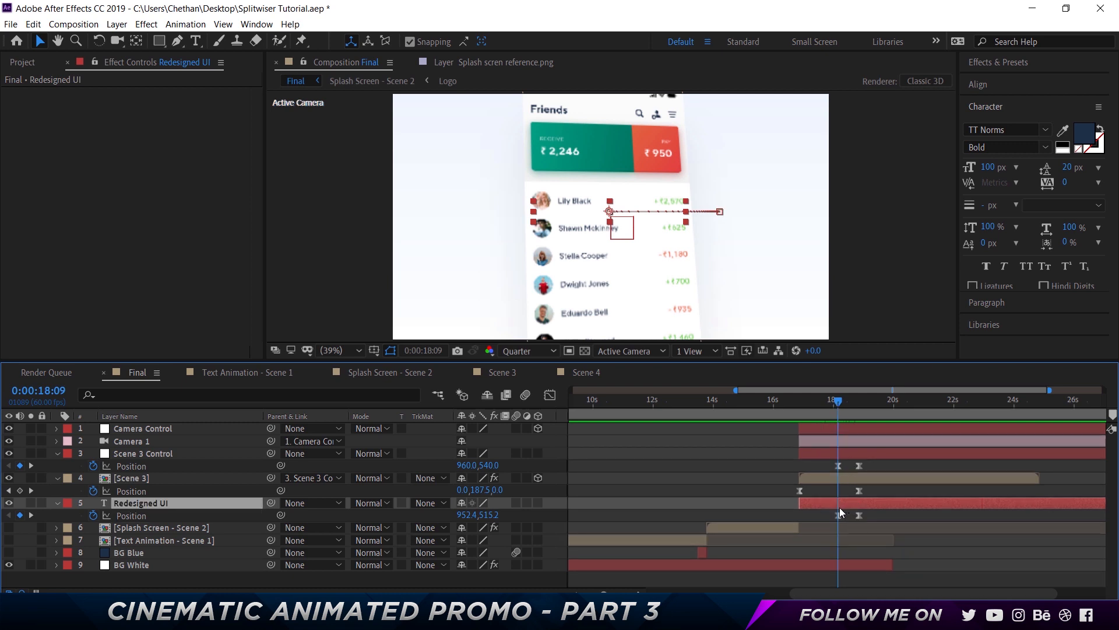
key(alt+bracketleft)
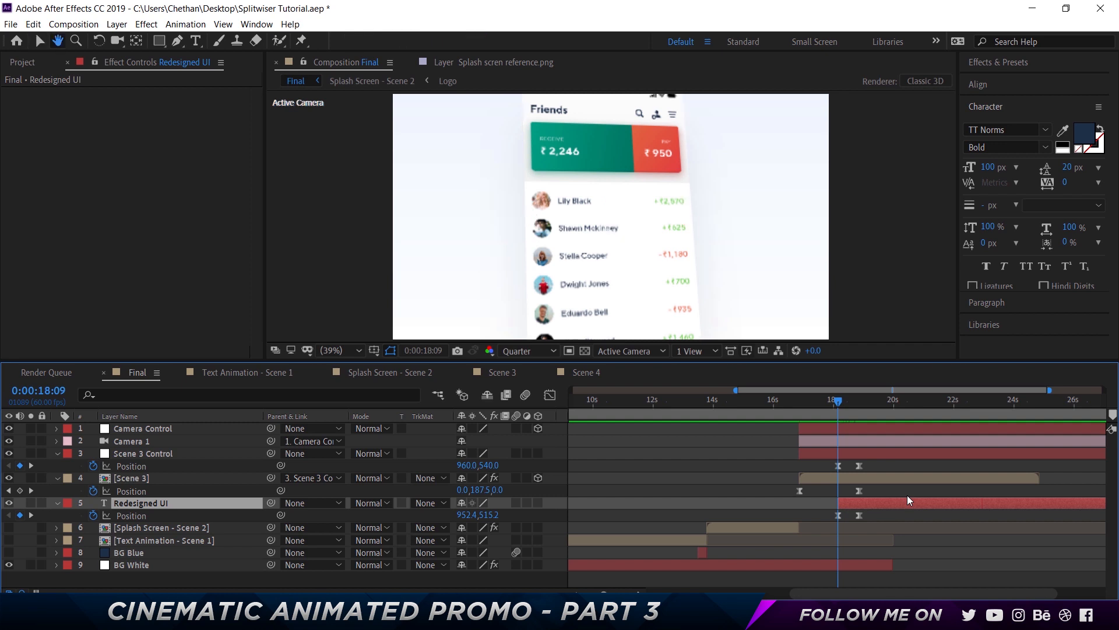
Play back the title slide-out animation to review it
key(Page_Up)
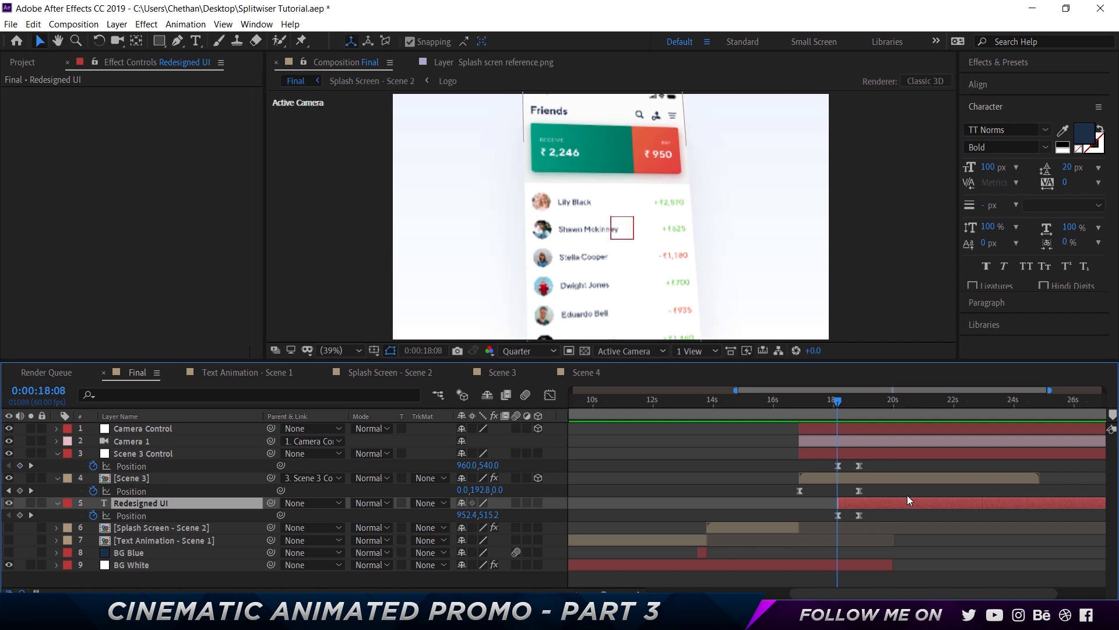
key(space)
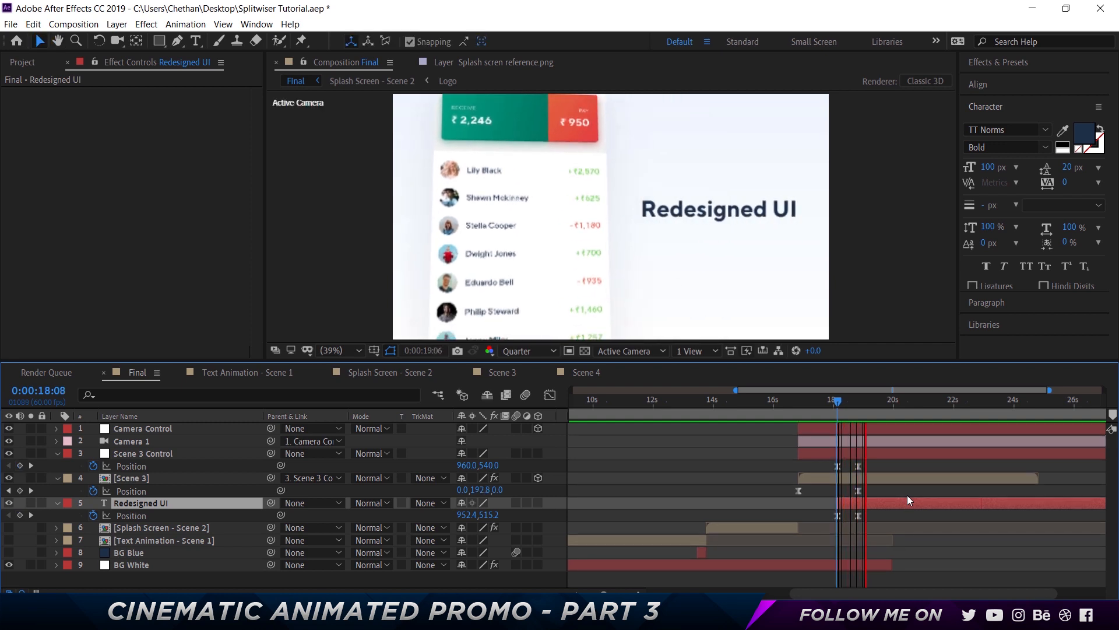
key(space)
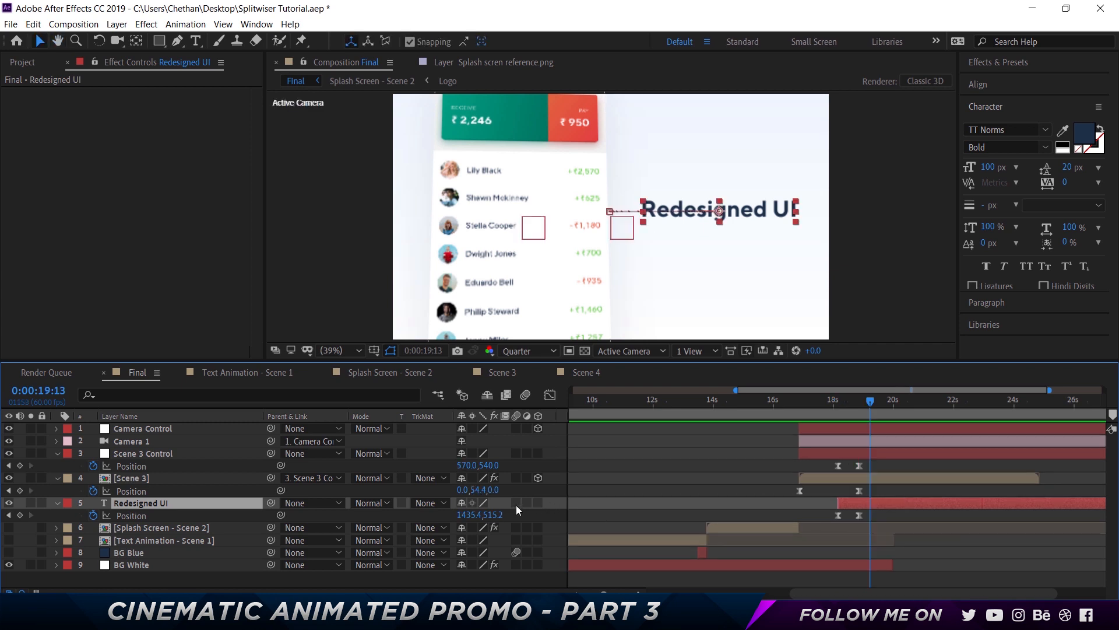
Enable motion blur on all layers in the composition
key(ctrl+a)
click(517, 503)
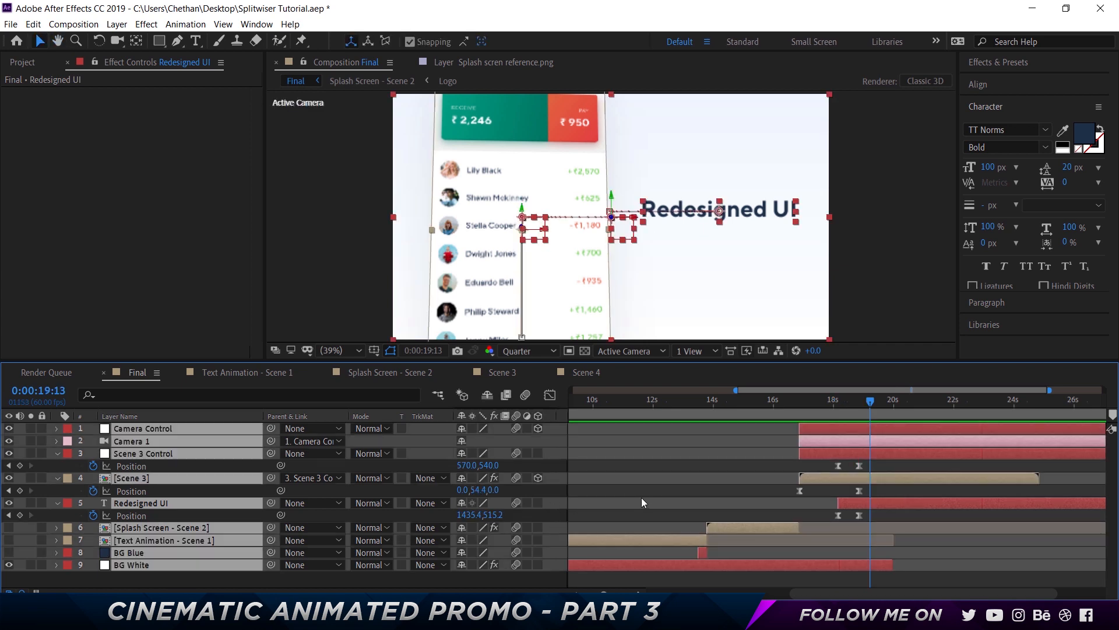
click(641, 498)
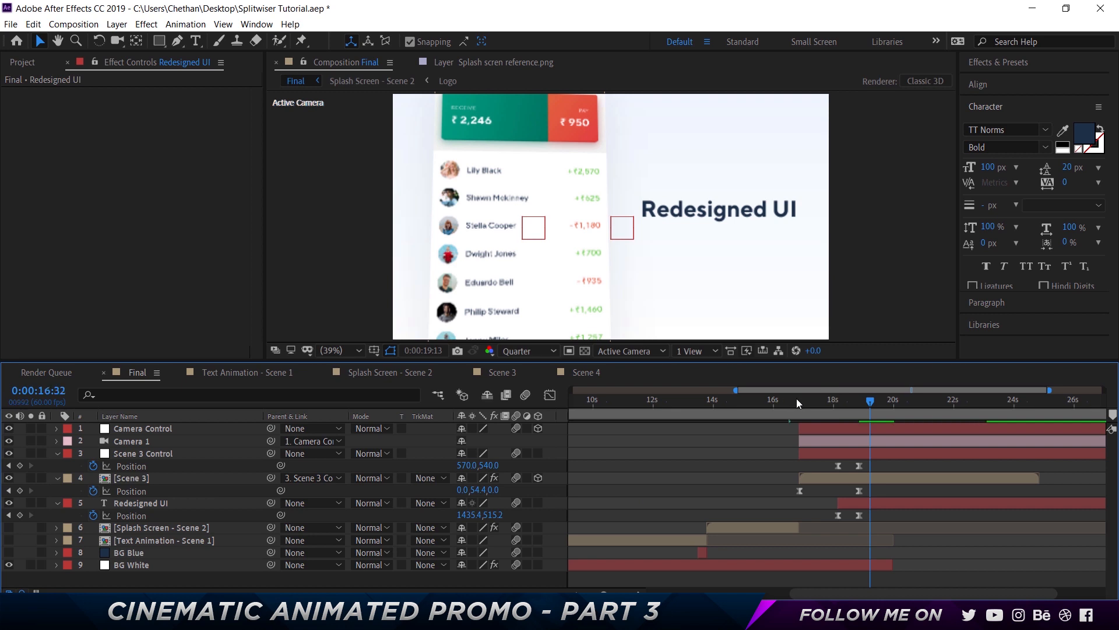
Trim the out points of the Camera Control, Camera 1, Scene 3 Control, Scene 3 and title layers to 19:12
drag(797, 400, 862, 403)
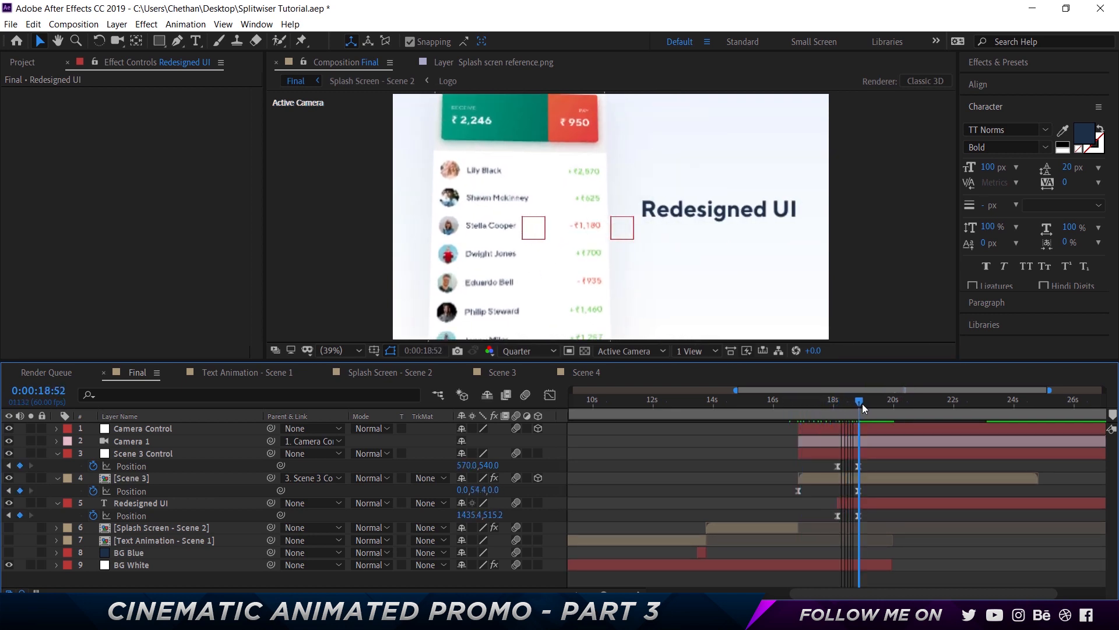
click(173, 429)
shift+click(200, 504)
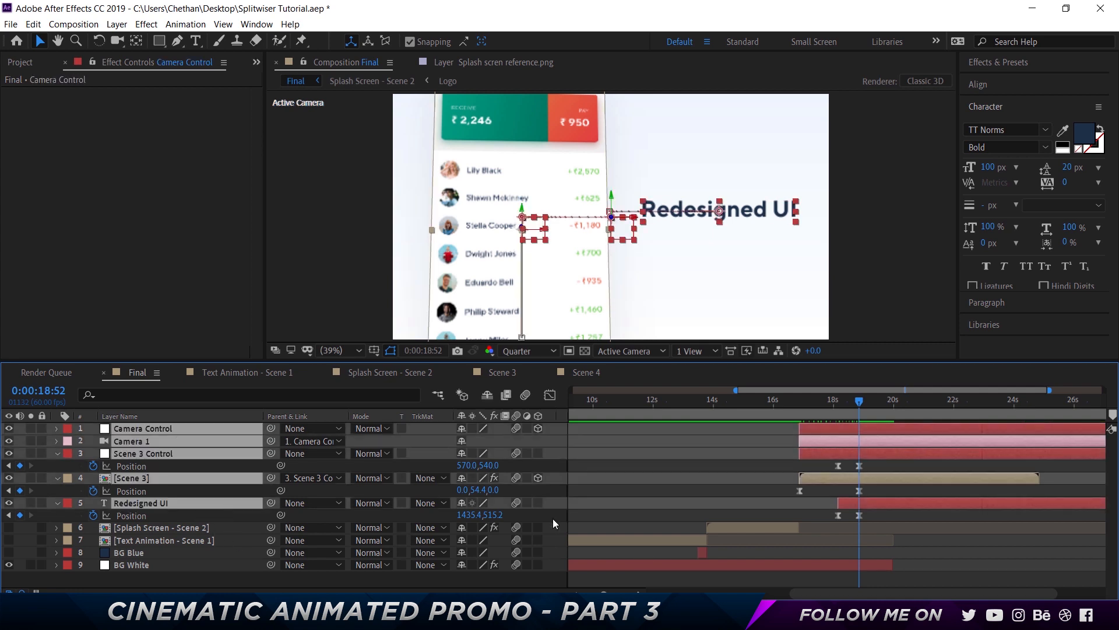
key(alt+bracketright)
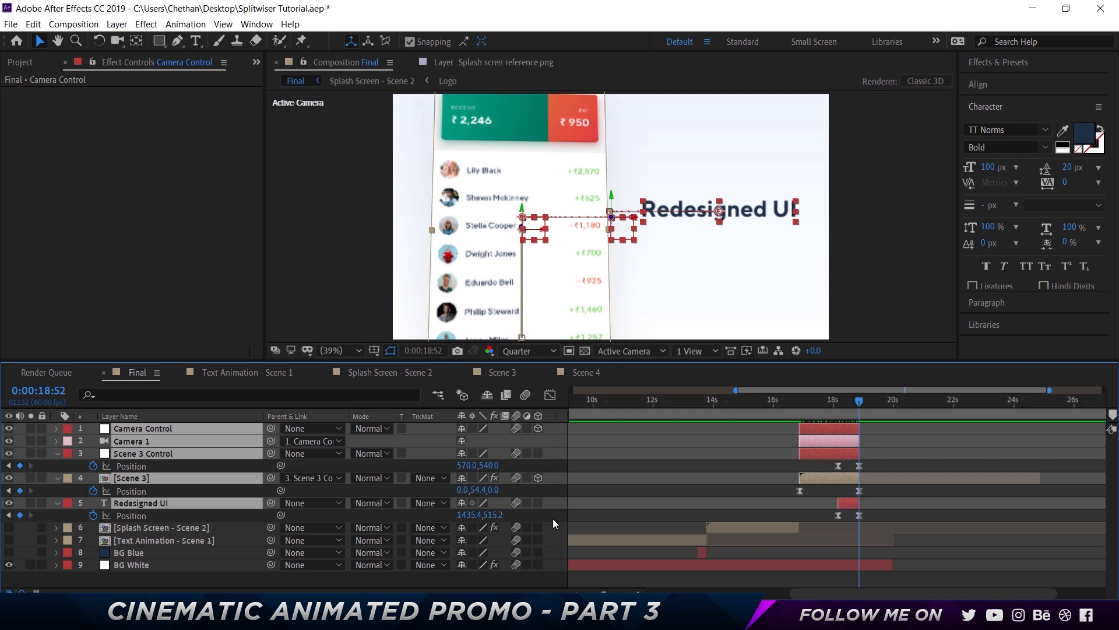
key(ctrl+z)
key(shift+Page_Down)
key(shift+Page_Down)
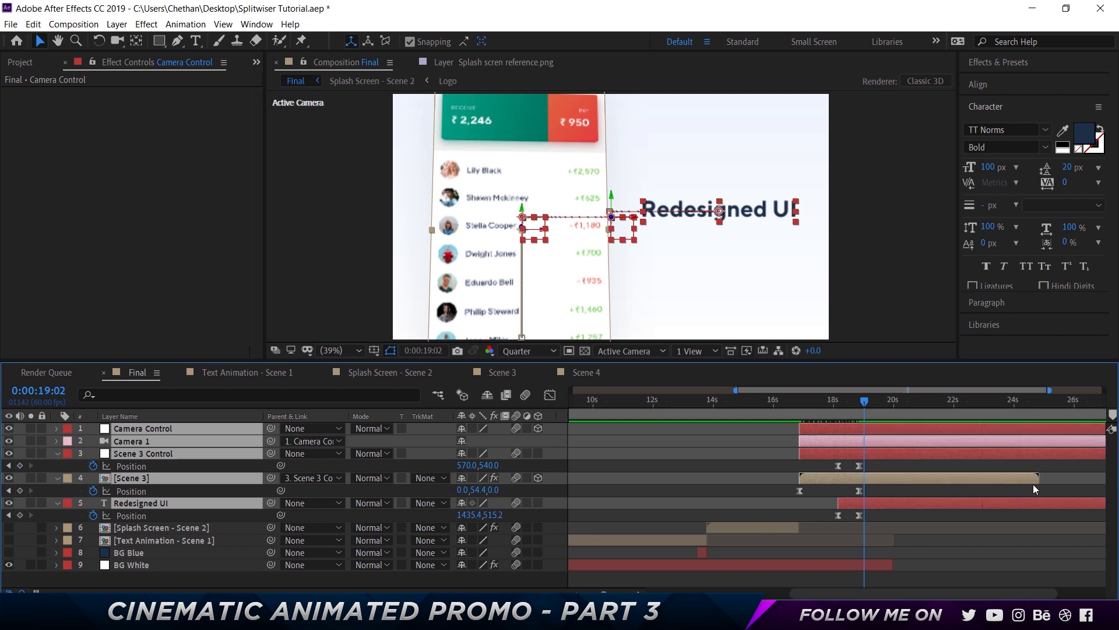
key(alt+bracketright)
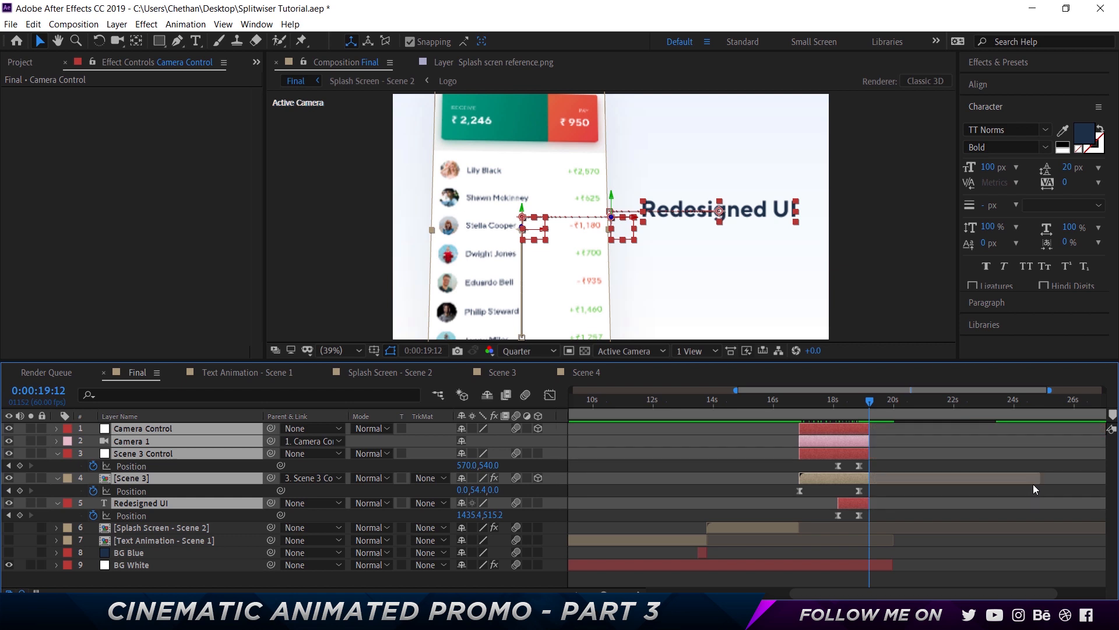
click(688, 469)
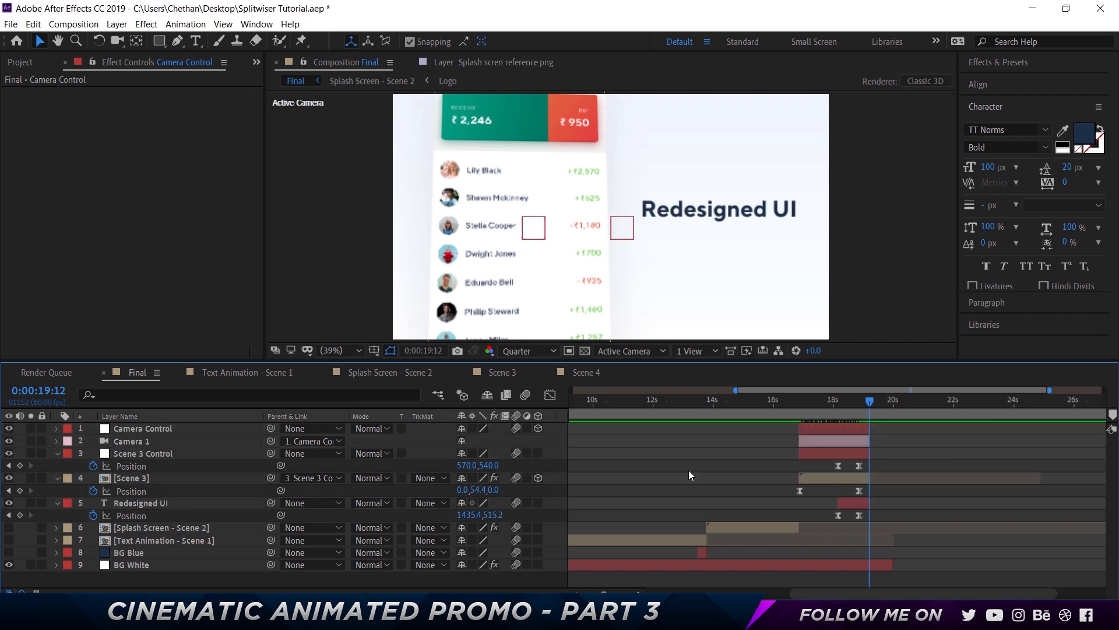
Collapse the expanded layer properties in the timeline and bring up the Project panel
click(57, 453)
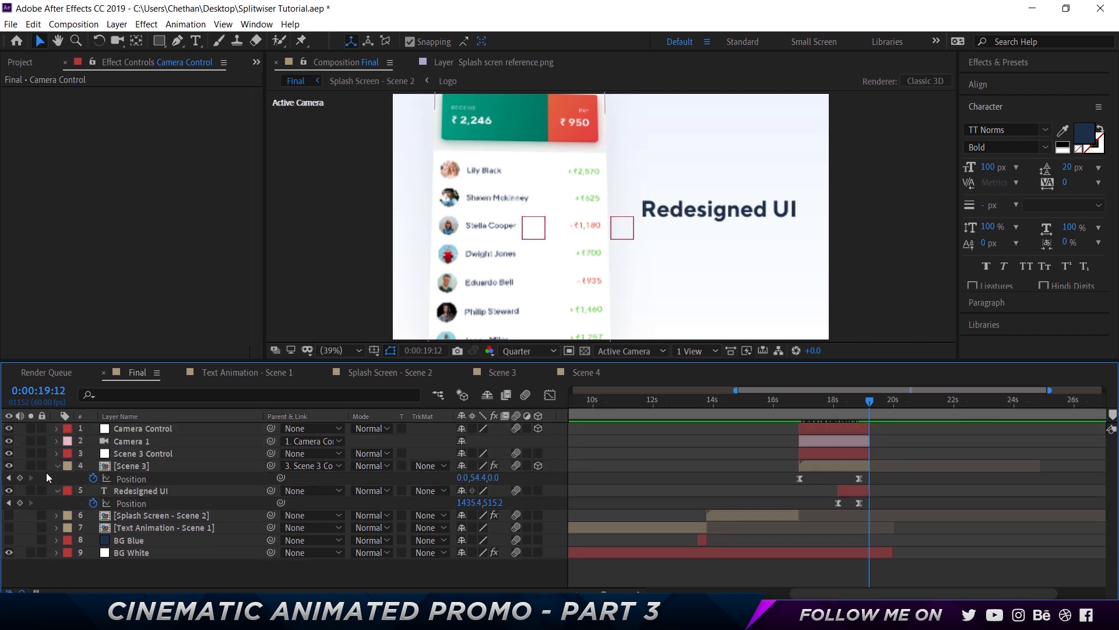
click(52, 466)
click(56, 479)
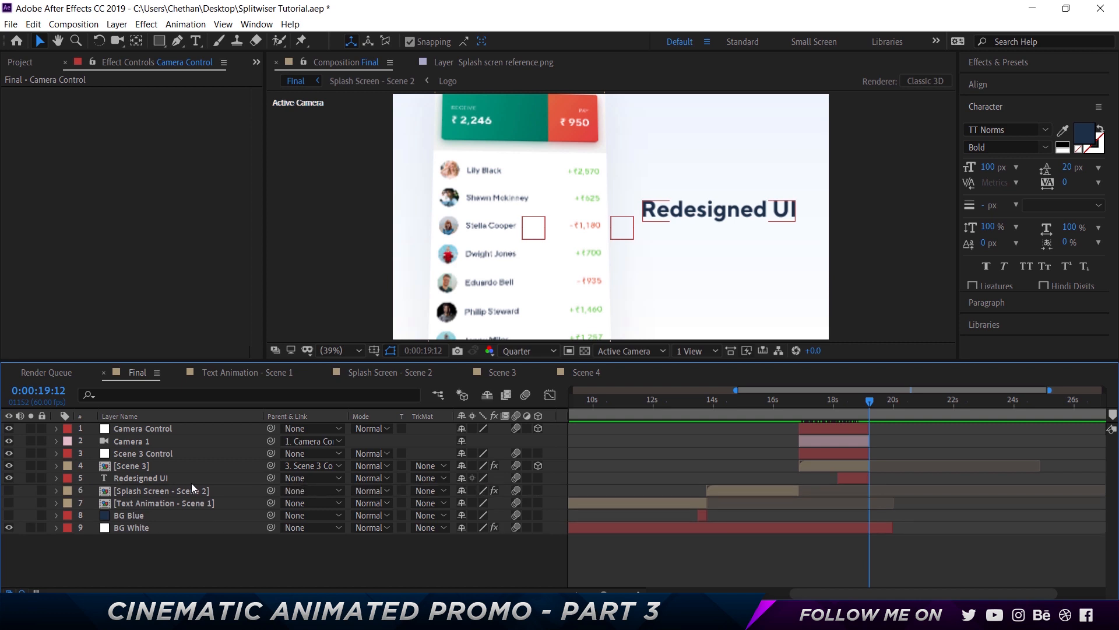
click(21, 62)
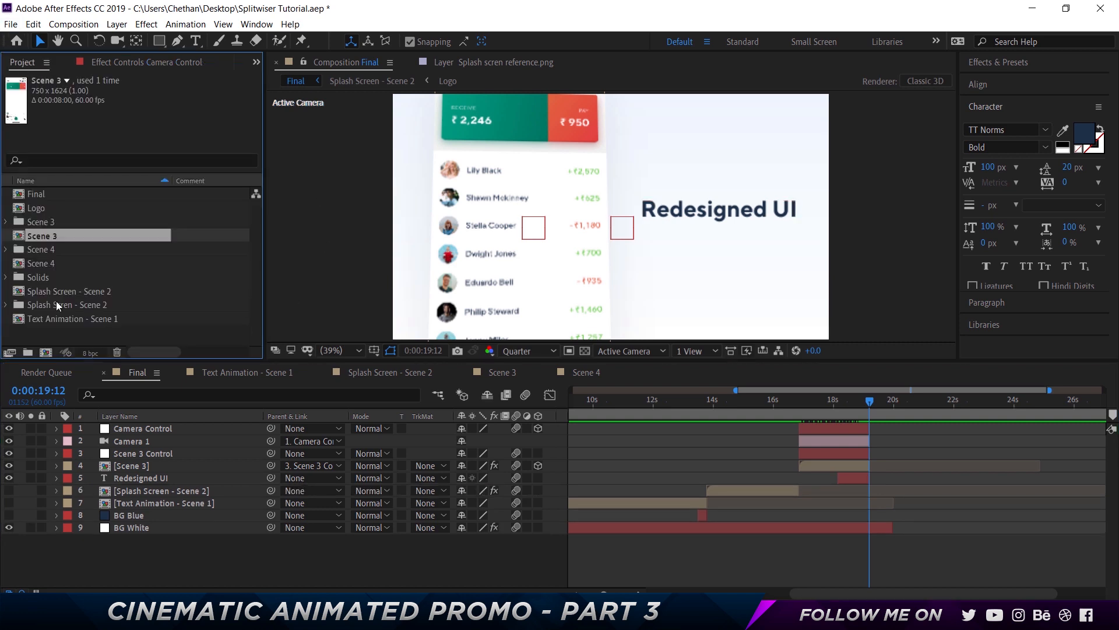
Add the Scene 4 composition to the Final timeline as the top layer, starting at 19:13
click(43, 262)
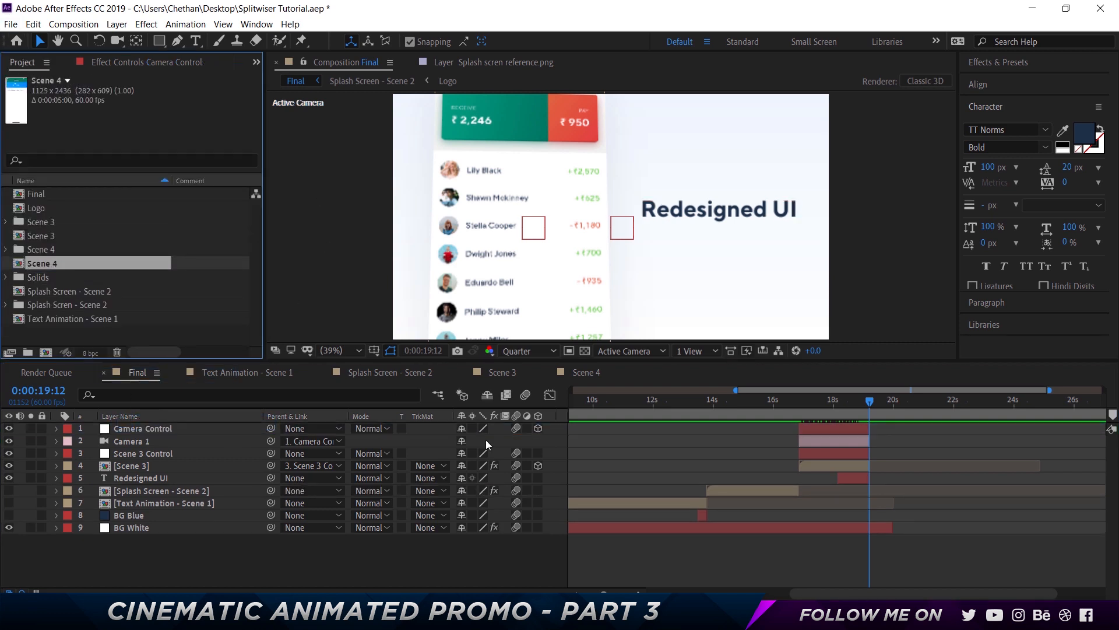
drag(72, 266, 191, 425)
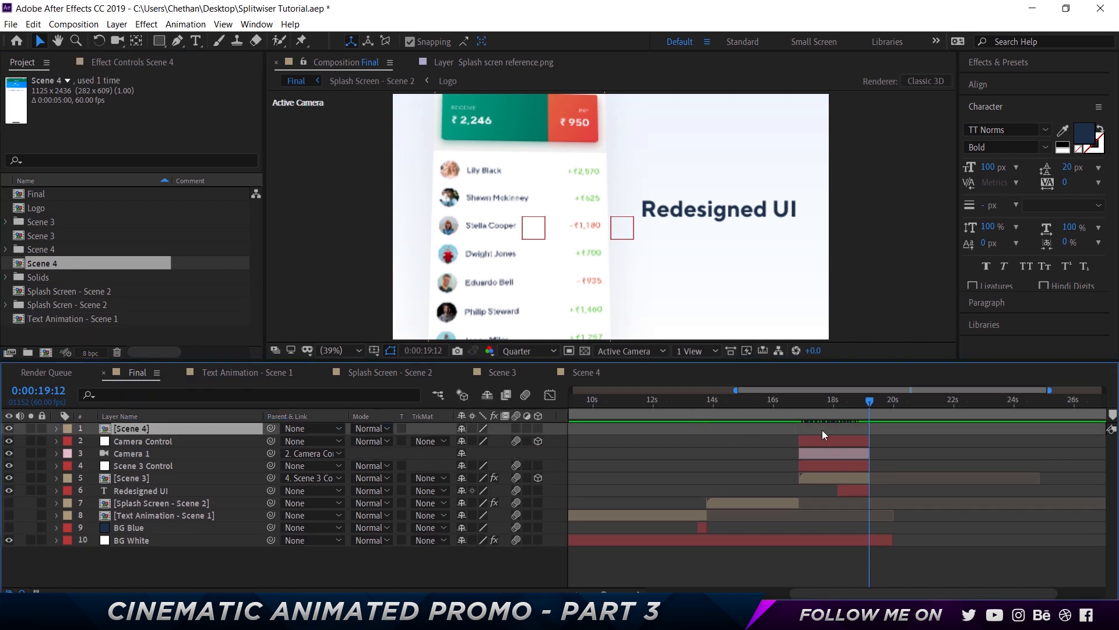
key(bracketleft)
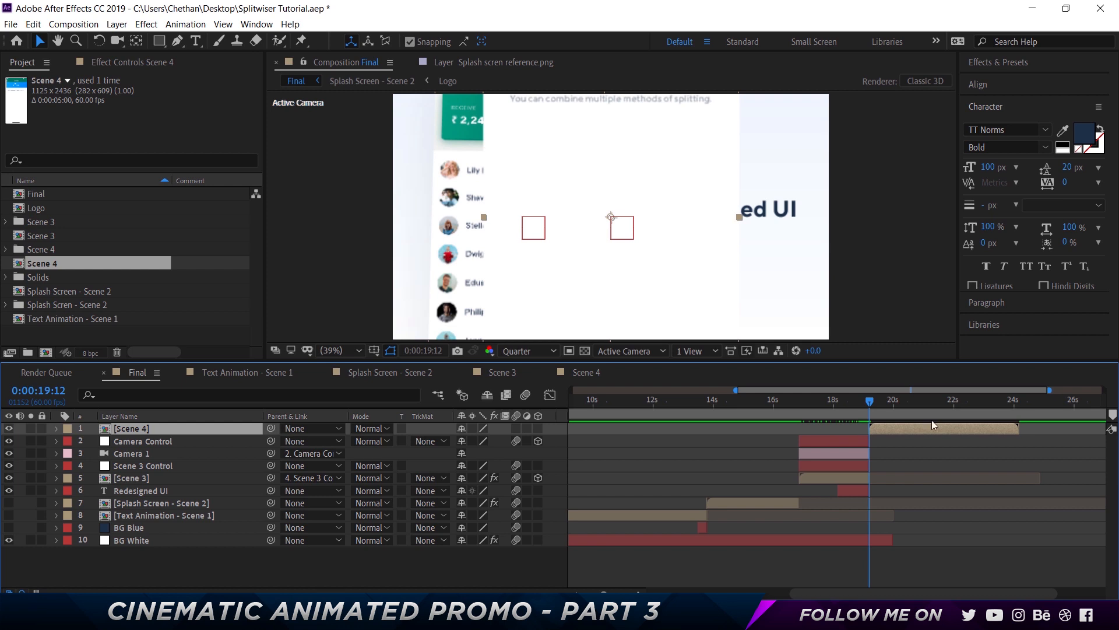
key(Page_Down)
key(bracketleft)
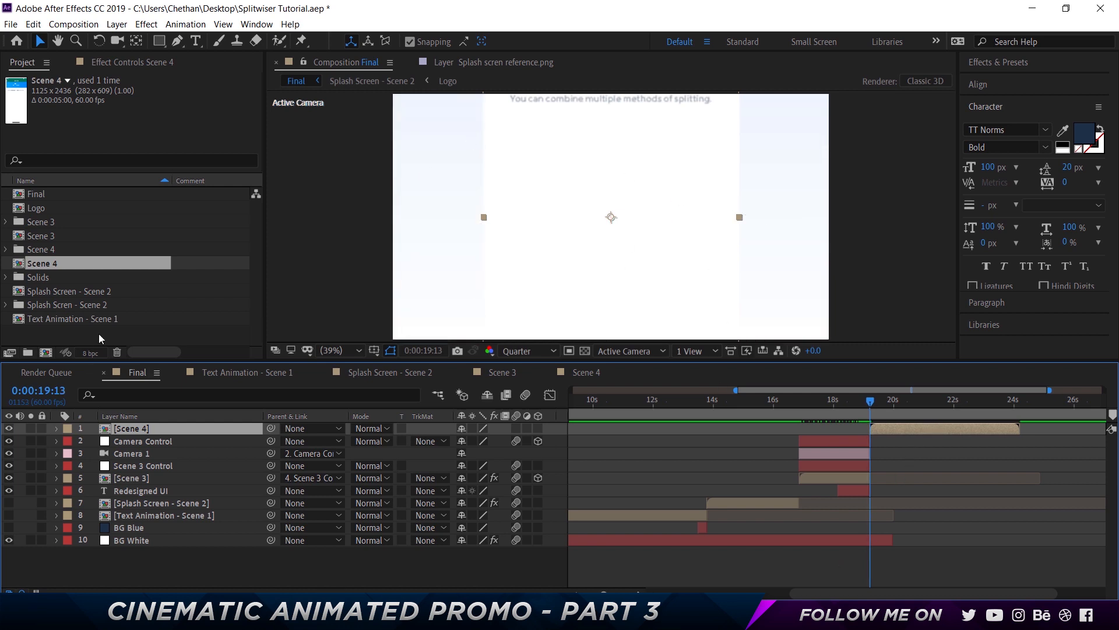
Copy the Drop Shadow effect from the Scene 3 layer and paste it onto the Scene 4 layer
click(144, 478)
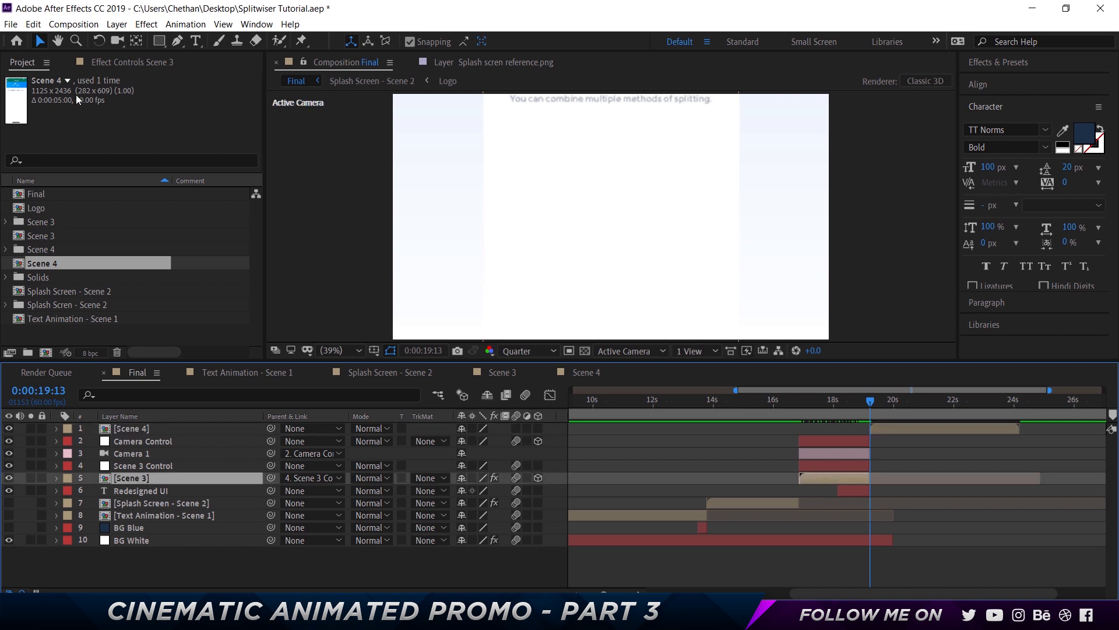
click(96, 64)
click(98, 429)
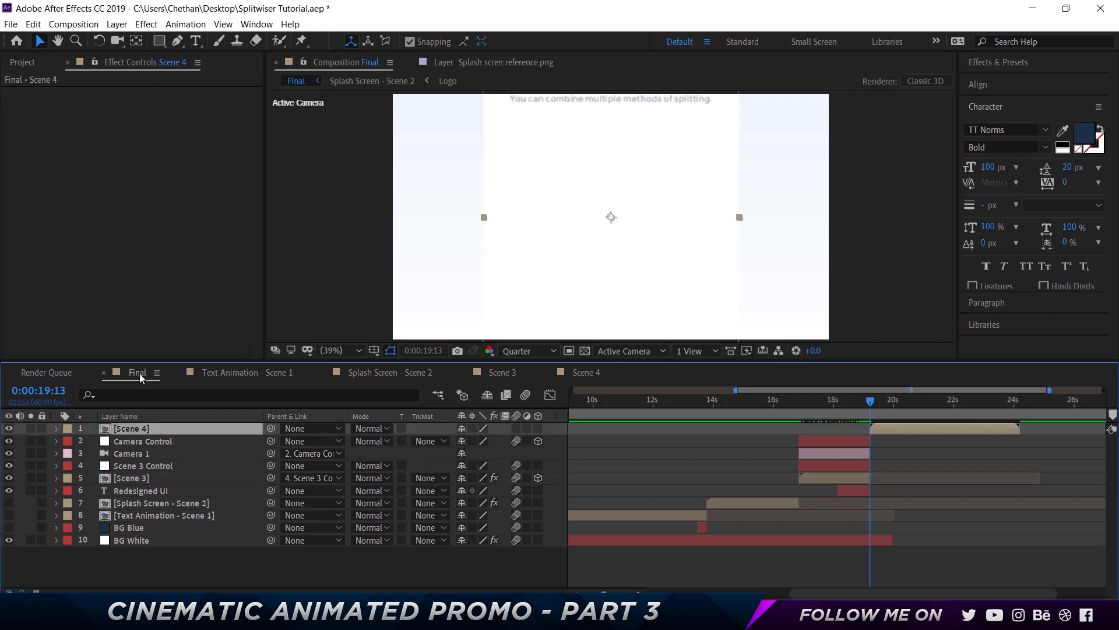
key(ctrl+v)
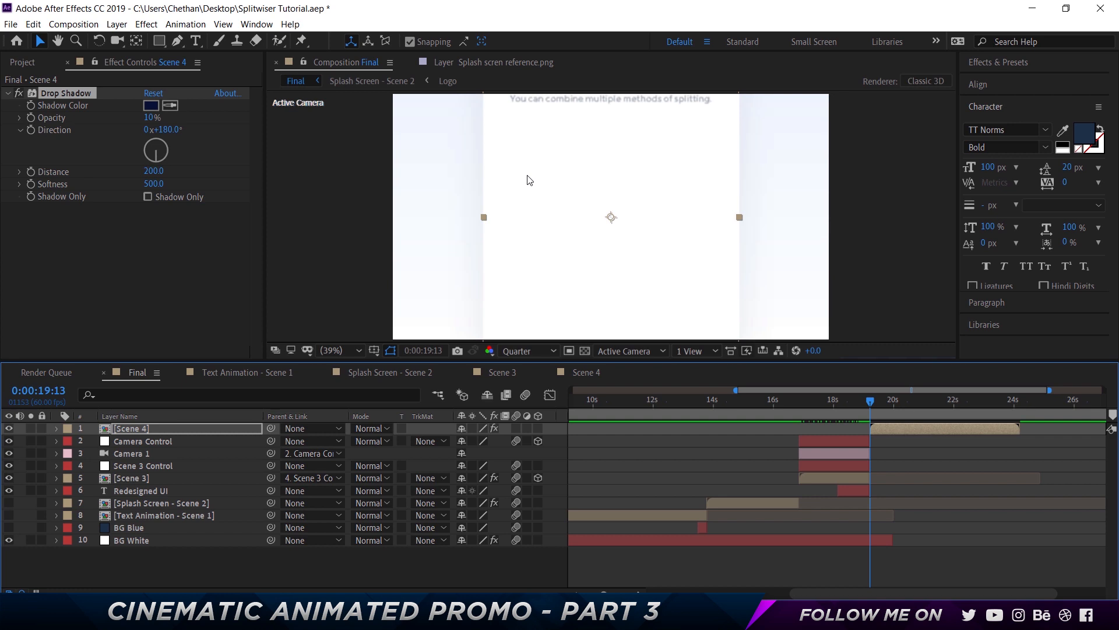
Scale the Scene 4 layer down to about 59%
key(s)
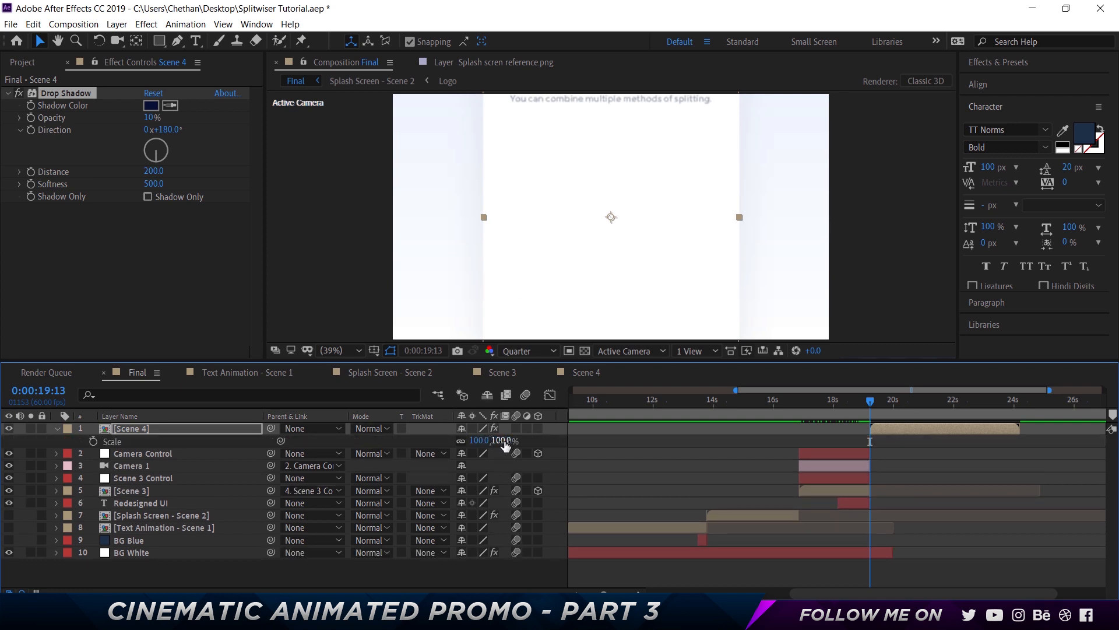
drag(505, 446, 649, 458)
key(p)
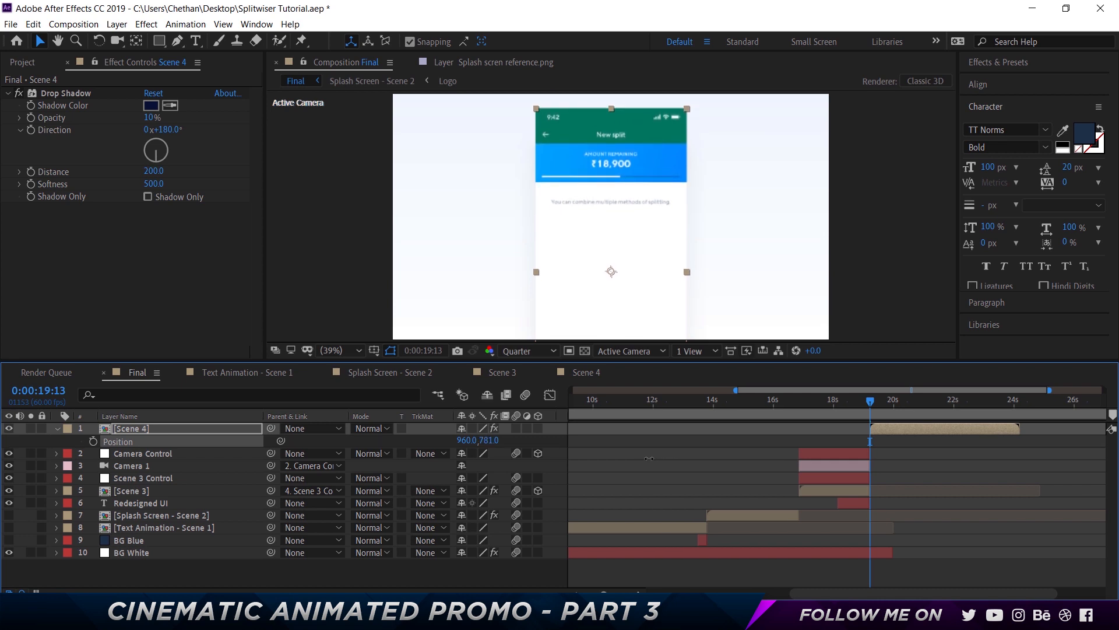
click(708, 442)
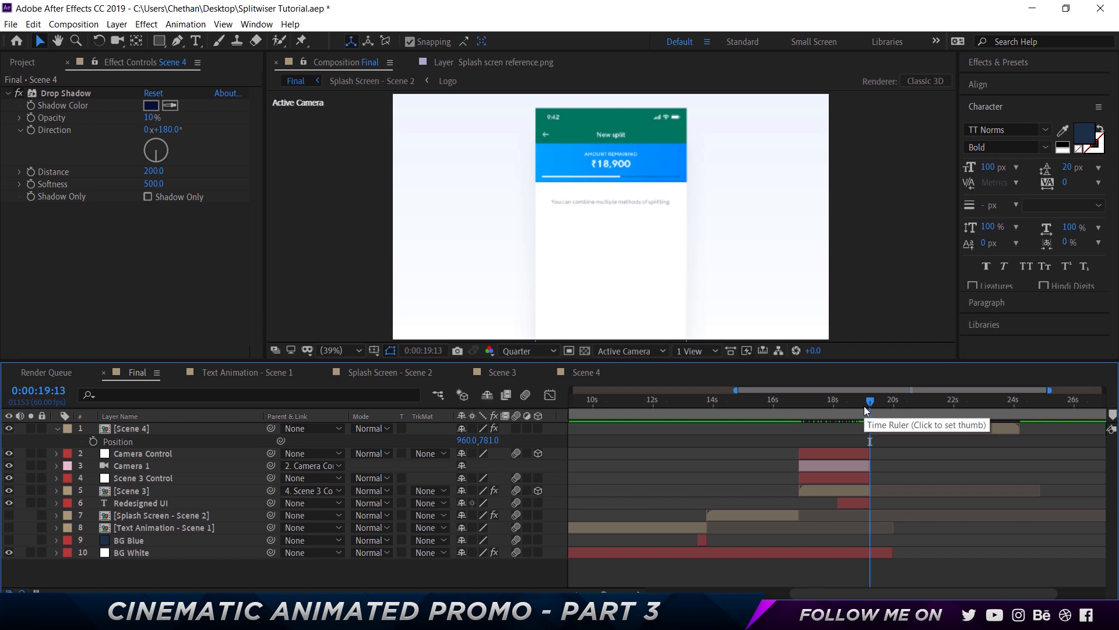
click(905, 427)
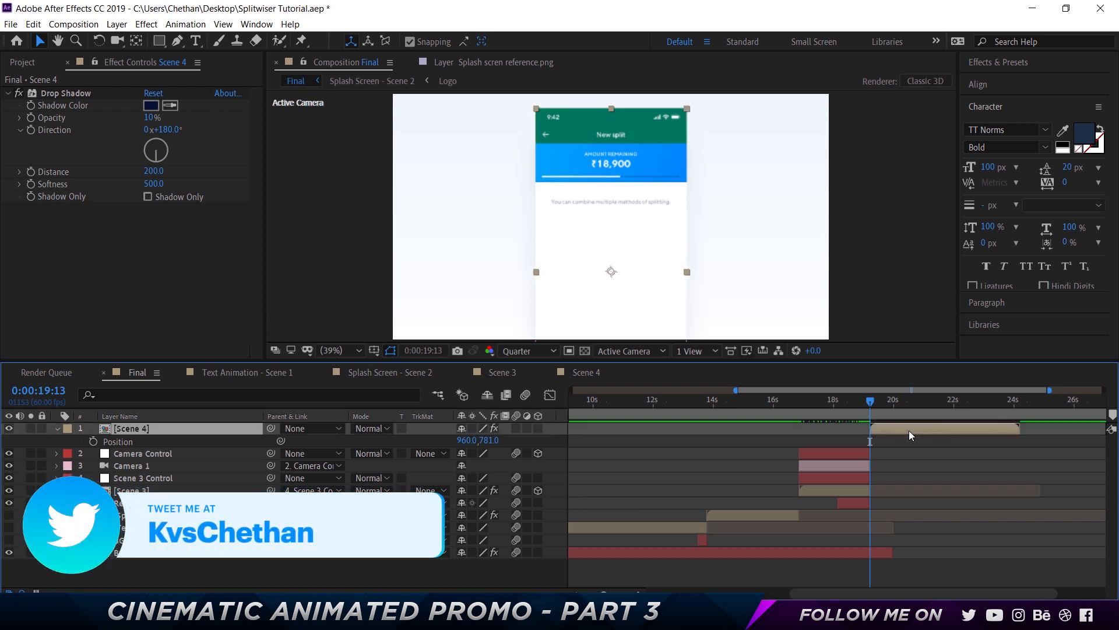
Play back Scene 3's position animation from its in point to review the transition into Scene 4
click(816, 489)
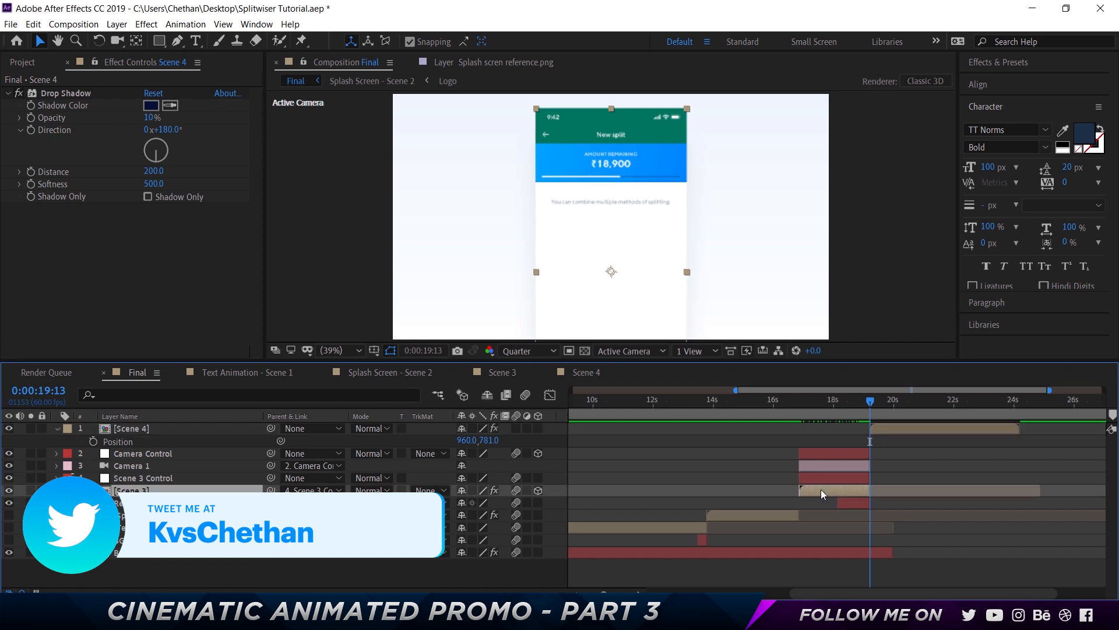
key(i)
key(p)
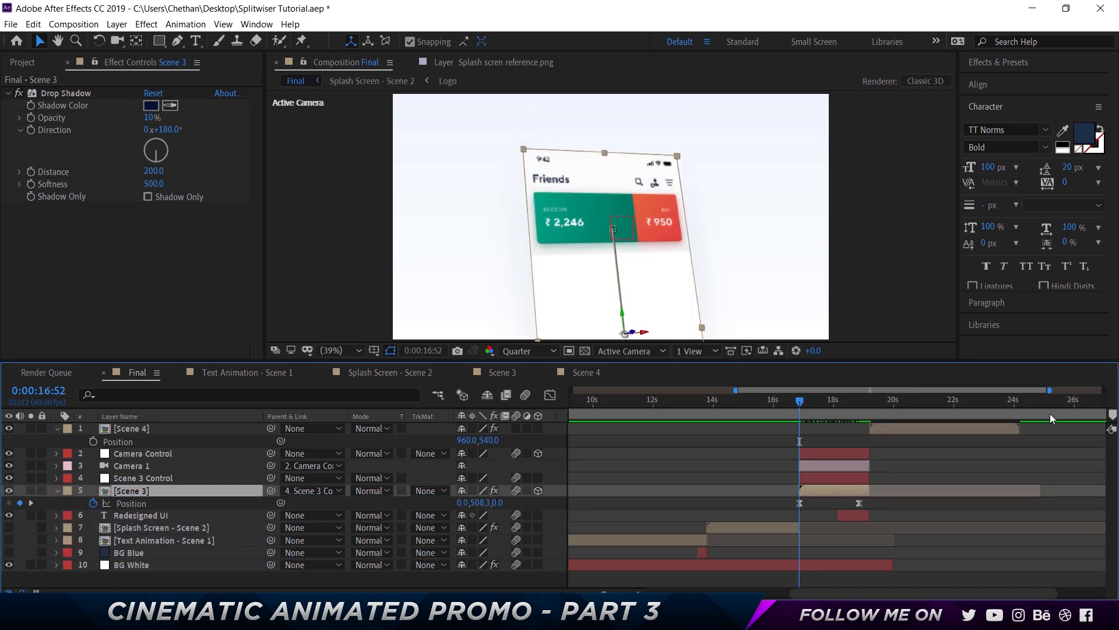
key(space)
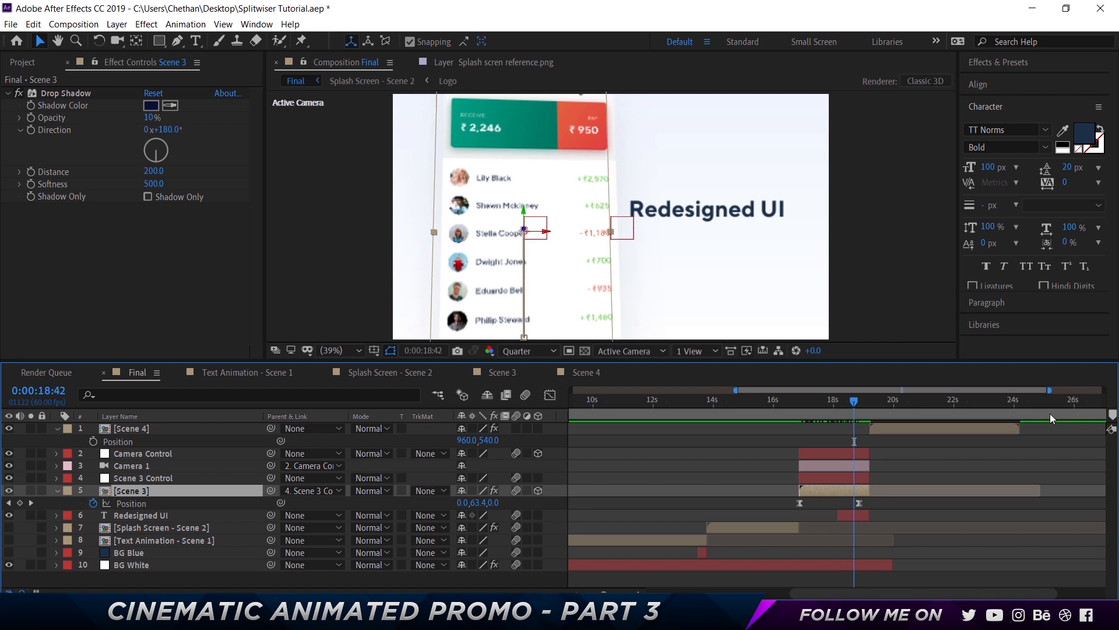
drag(889, 404, 869, 401)
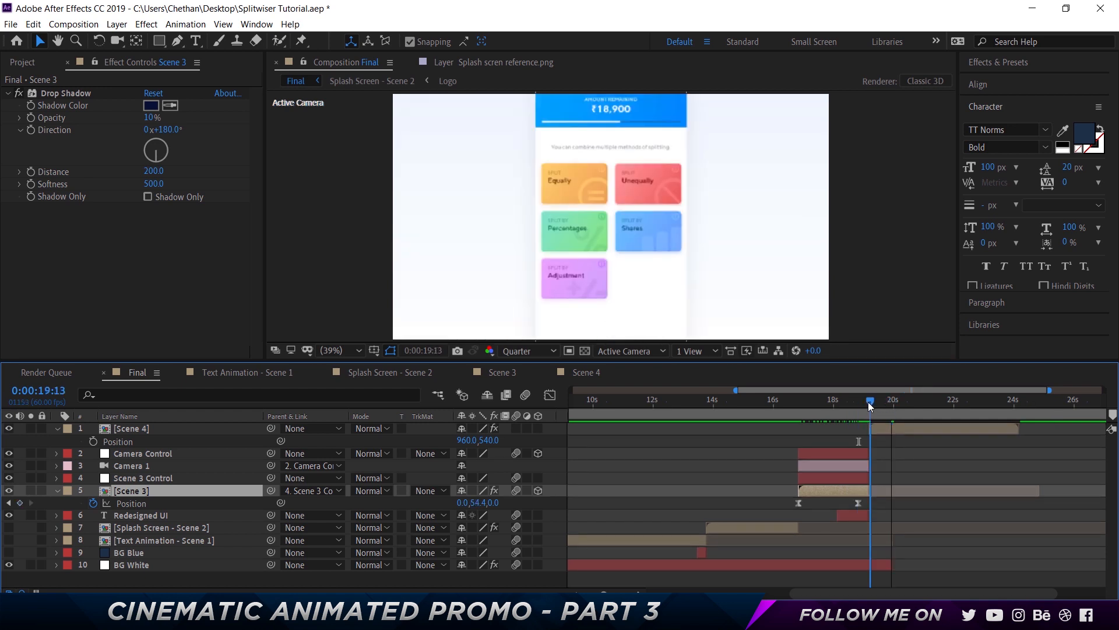
click(57, 492)
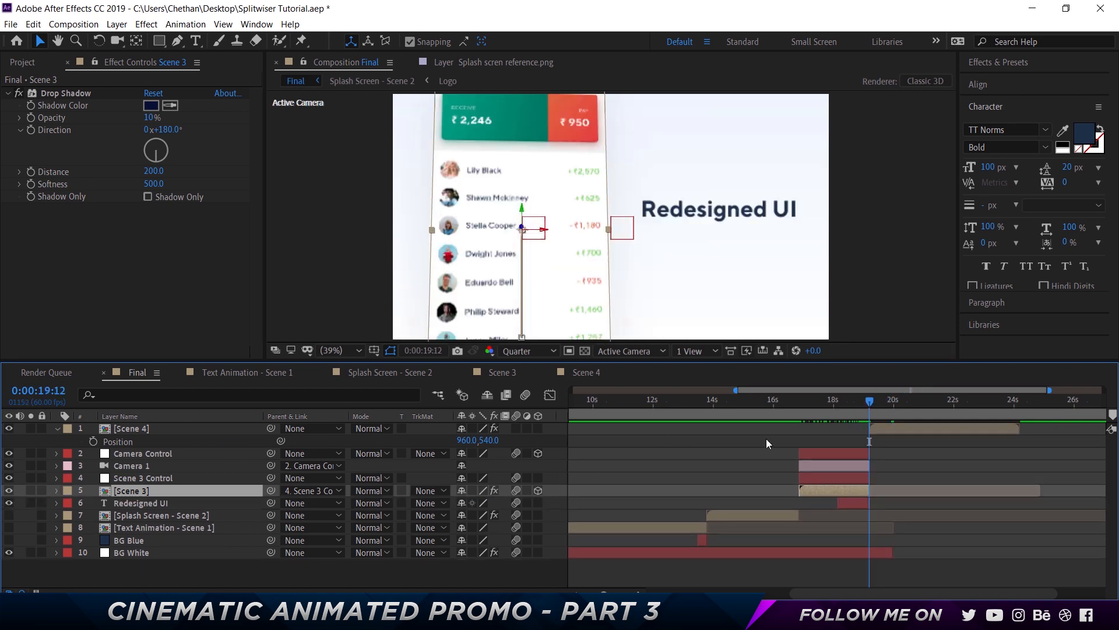
Set Position and Scale keyframes on the Scene 4 layer at 19:13
click(125, 430)
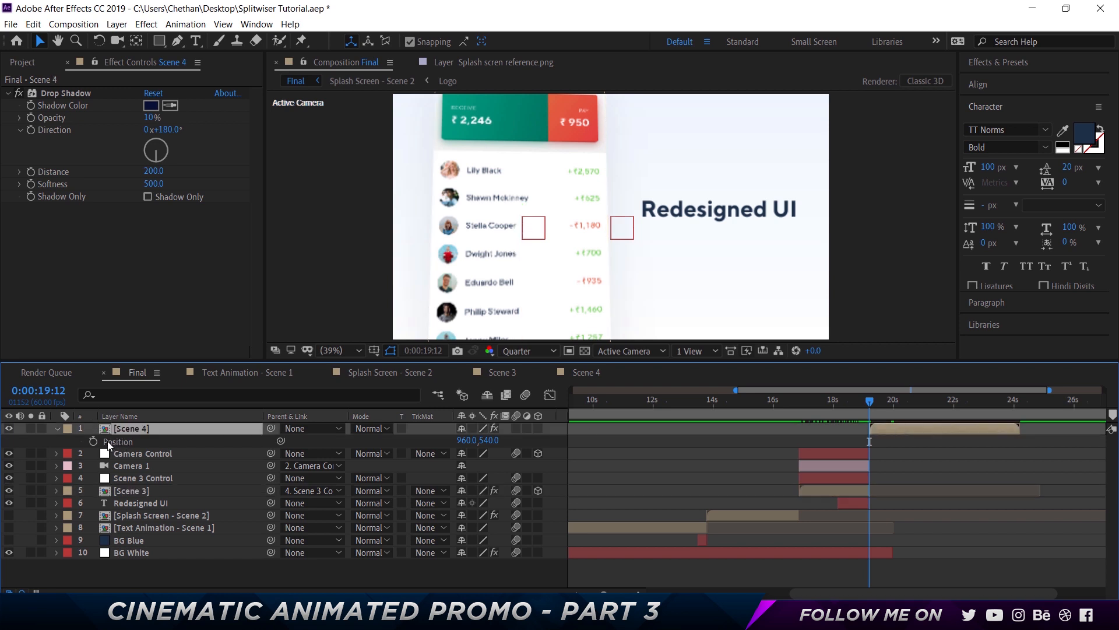
key(Page_Down)
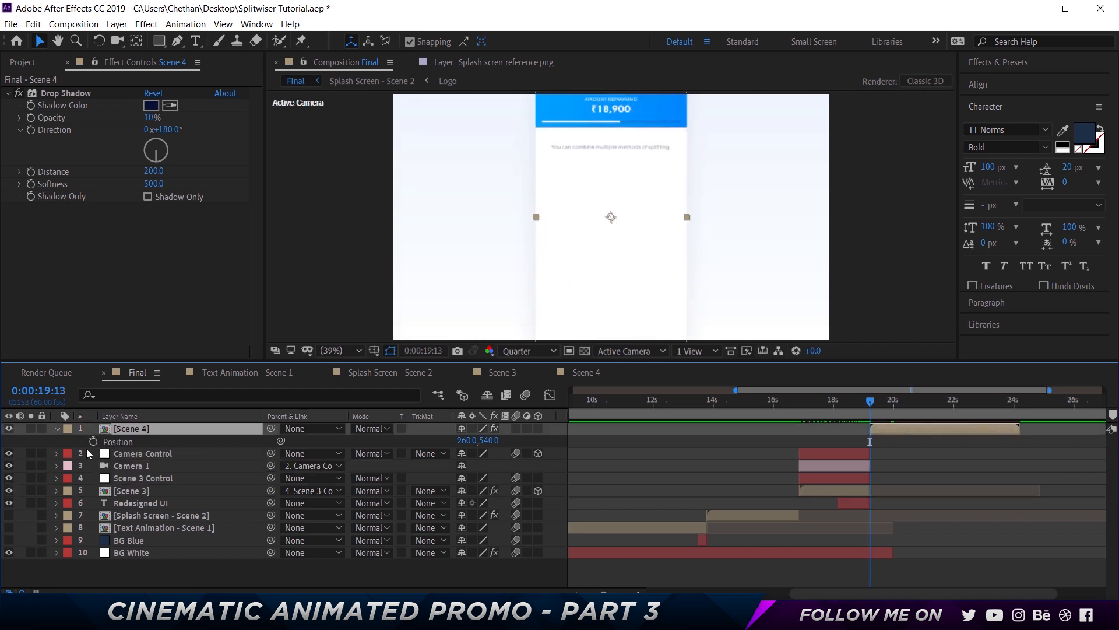
click(94, 441)
key(shift+s)
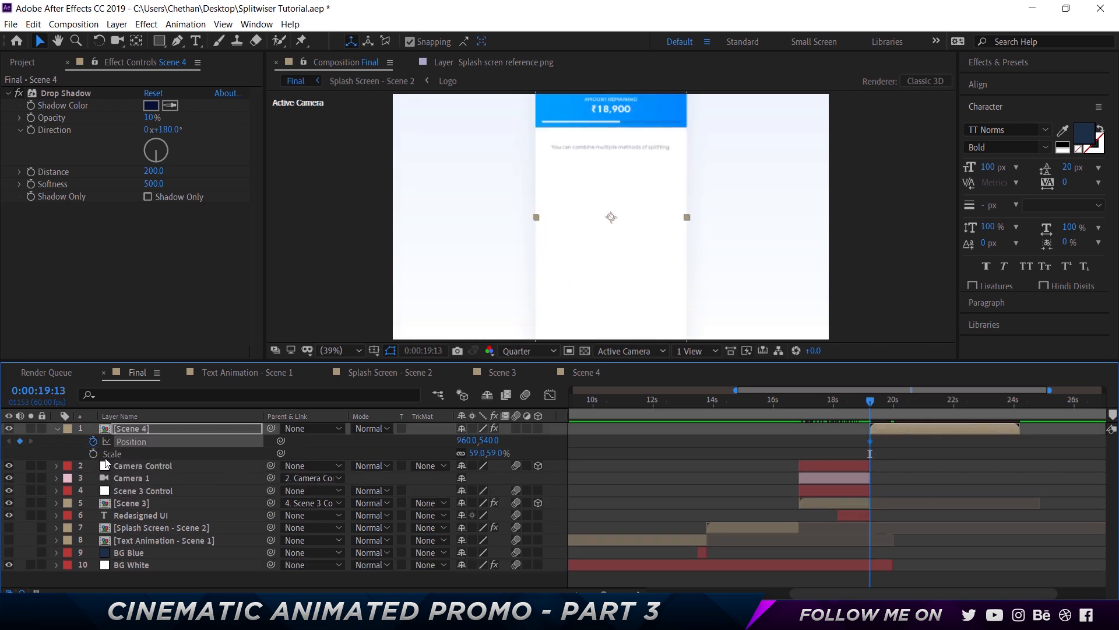
click(94, 453)
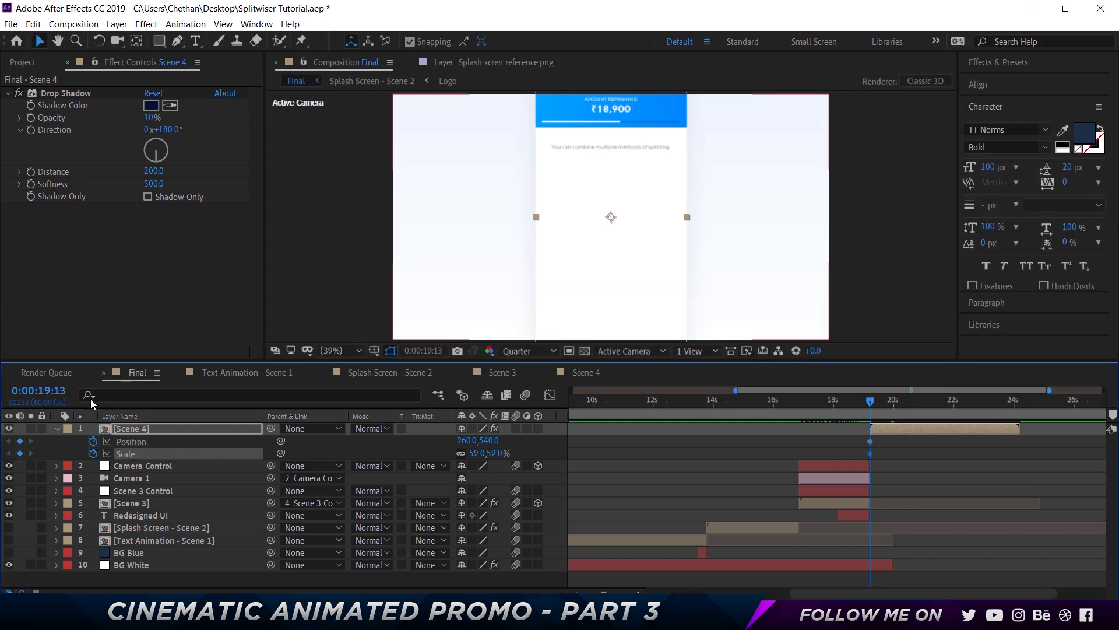
Add Position and Scale keyframes on the Scene 4 layer at 21:13
click(51, 391)
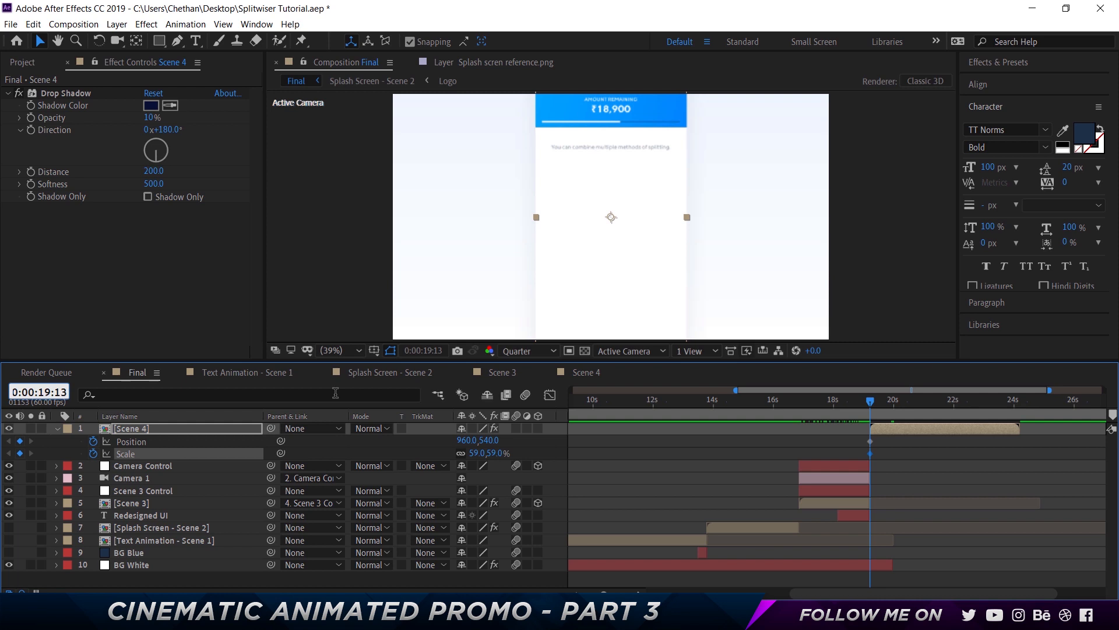
text(21)
key(Return)
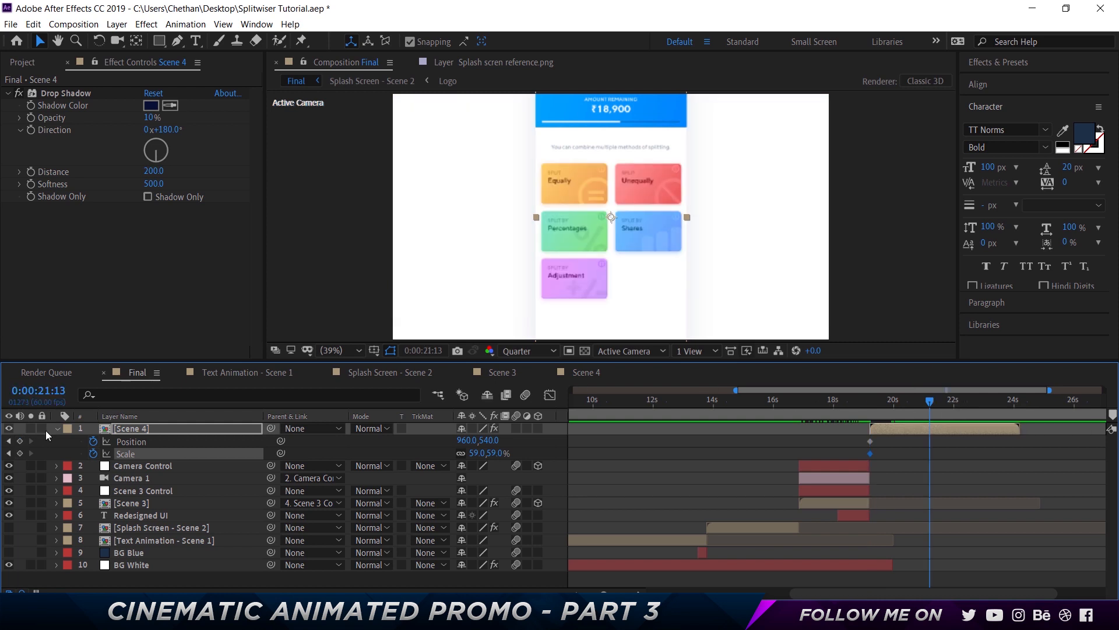
click(20, 442)
click(20, 453)
At 19:13, set the Scene 4 layer's scale to 45%
click(872, 404)
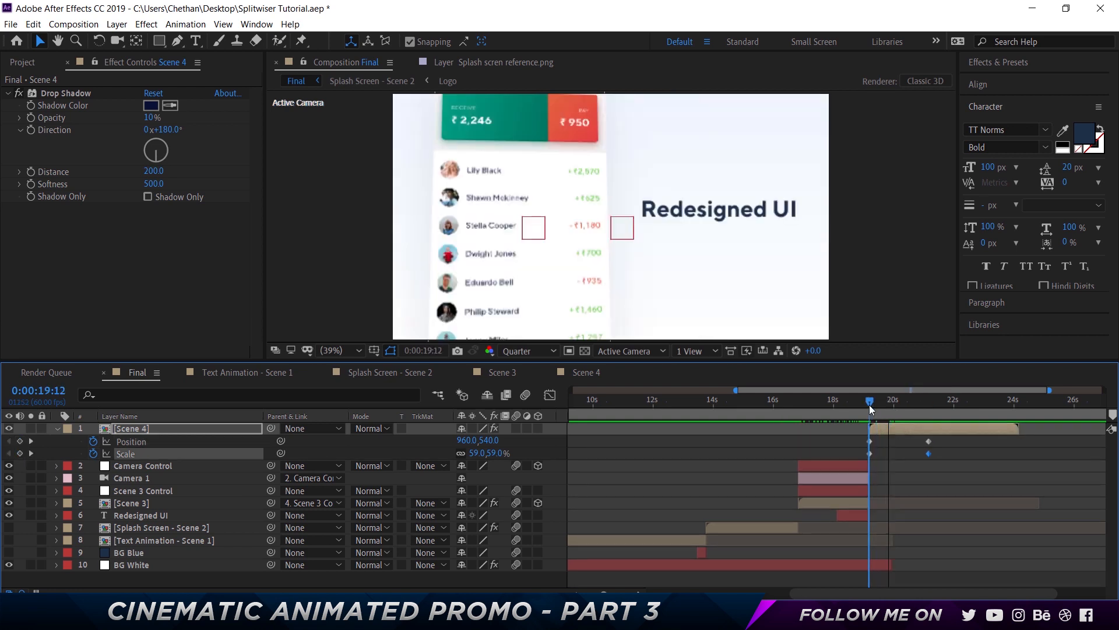
click(872, 405)
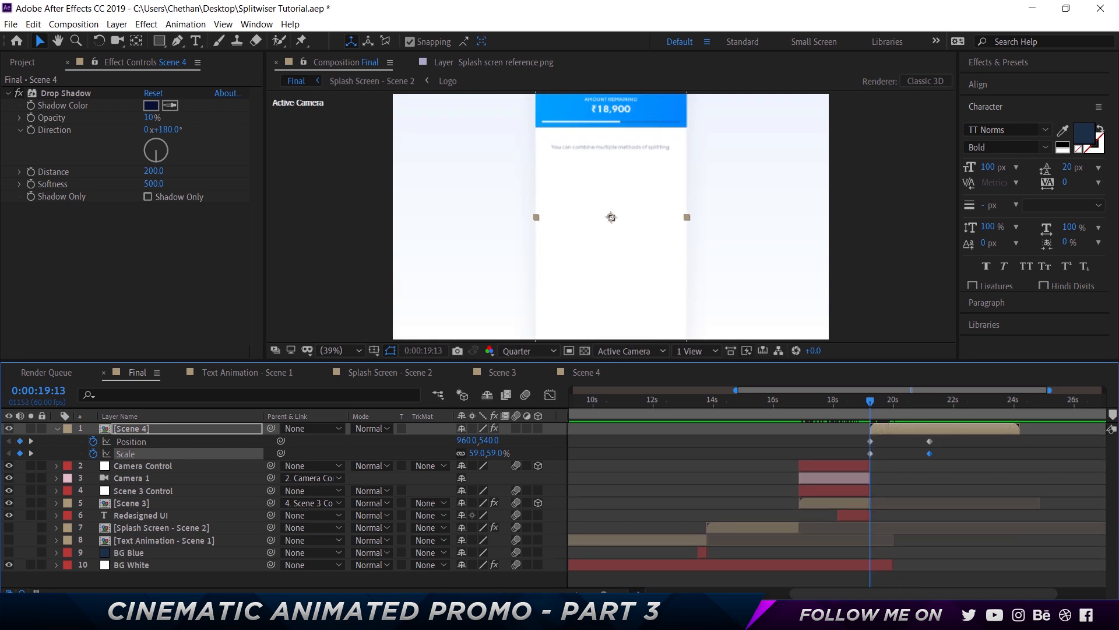
key(equal)
key(equal)
key(equal)
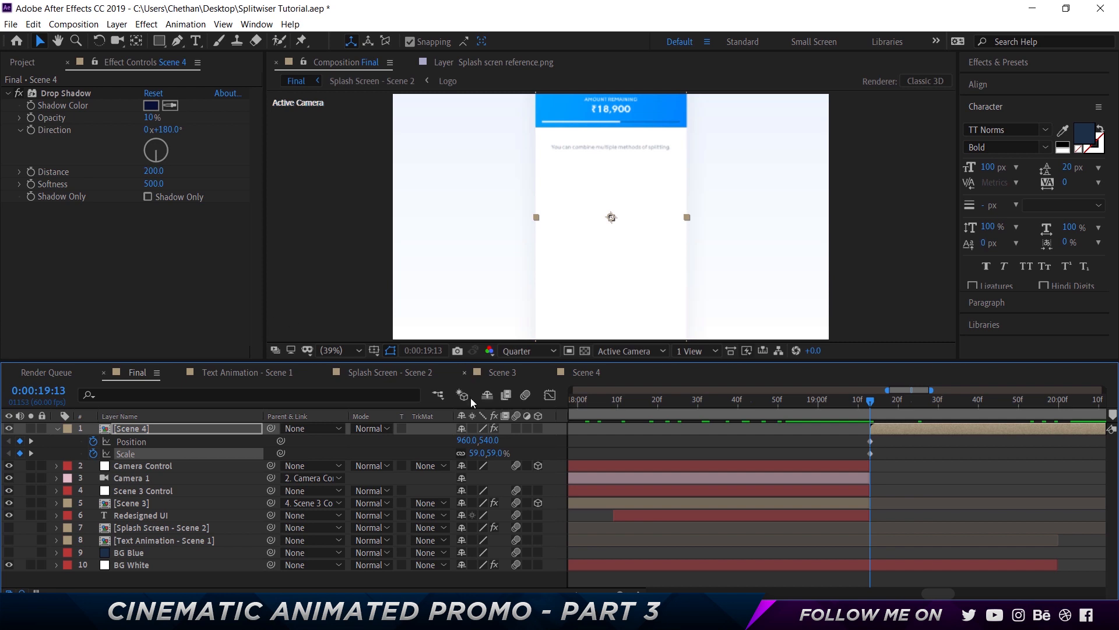
click(540, 449)
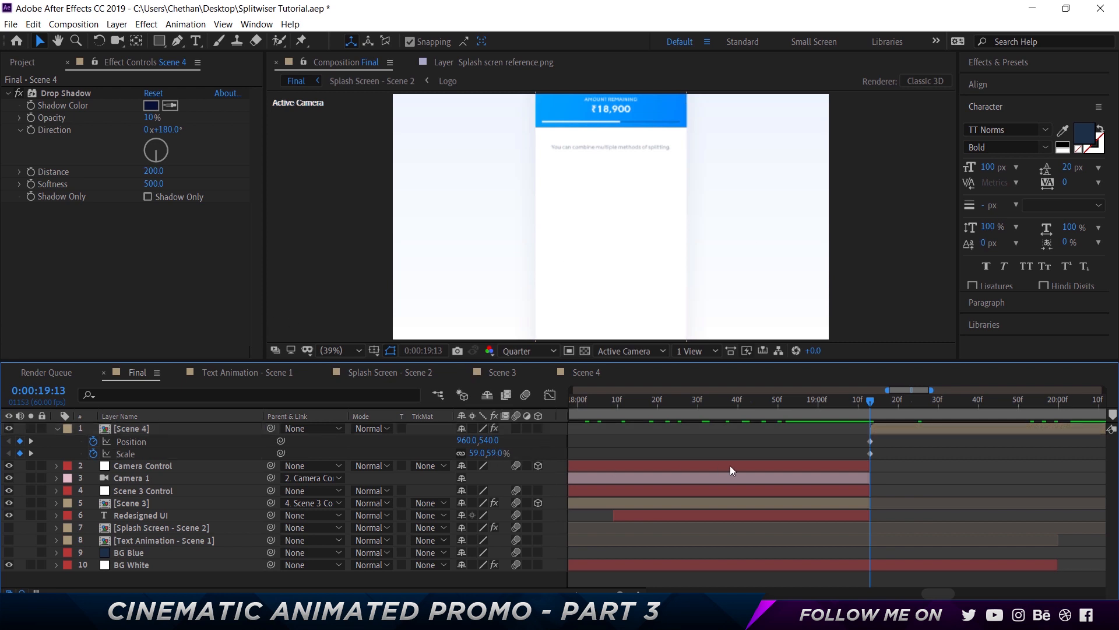
click(477, 453)
text(49)
key(Tab)
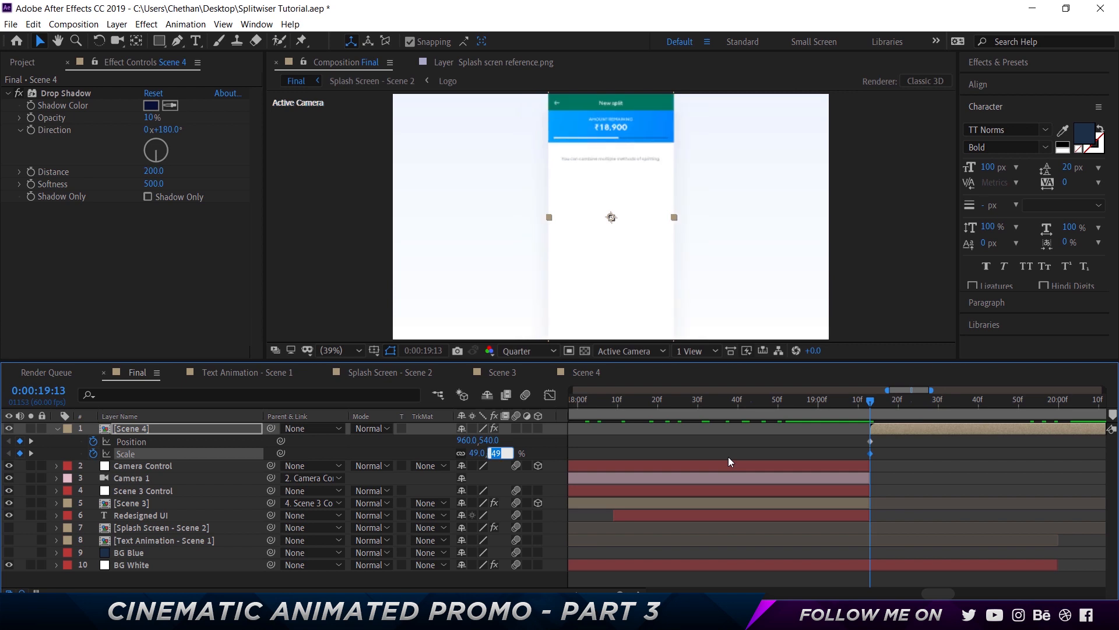
text(45)
key(Return)
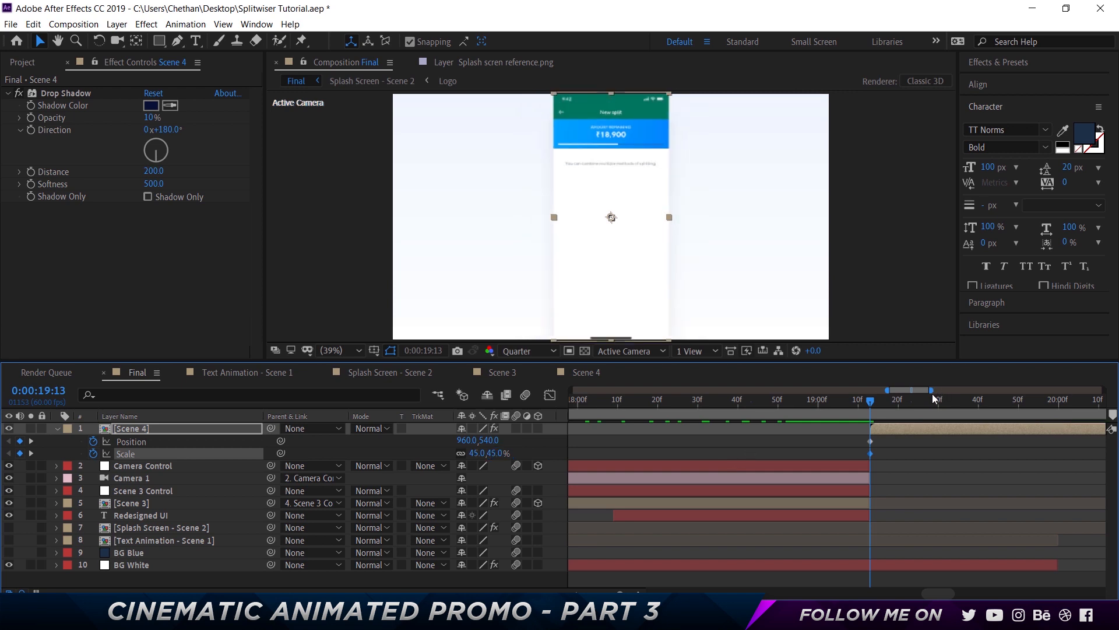
Nudge the Scene 4 layer downward to position 960, 690 at 19:13
key(shift+Down)
key(shift+Down)
key(shift+Down)
key(shift+Down)
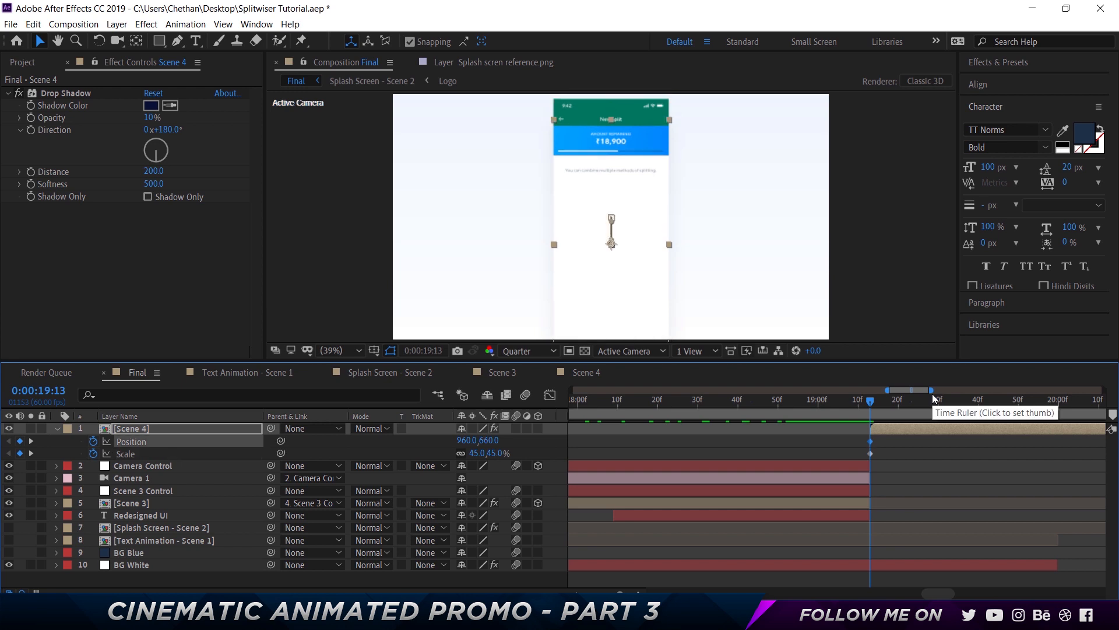
key(shift+Down)
key(shift+Down)
key(shift+Down)
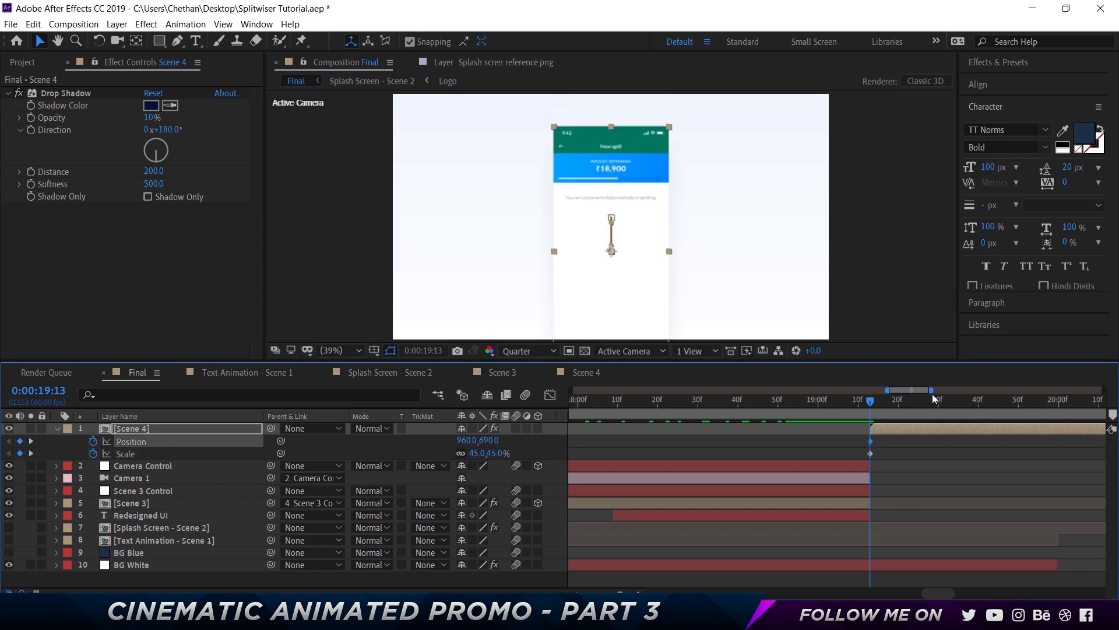
At 19:43, add a Scale keyframe on Scene 4 set to 60%
key(shift+Page_Down)
key(shift+Page_Down)
key(shift+Page_Down)
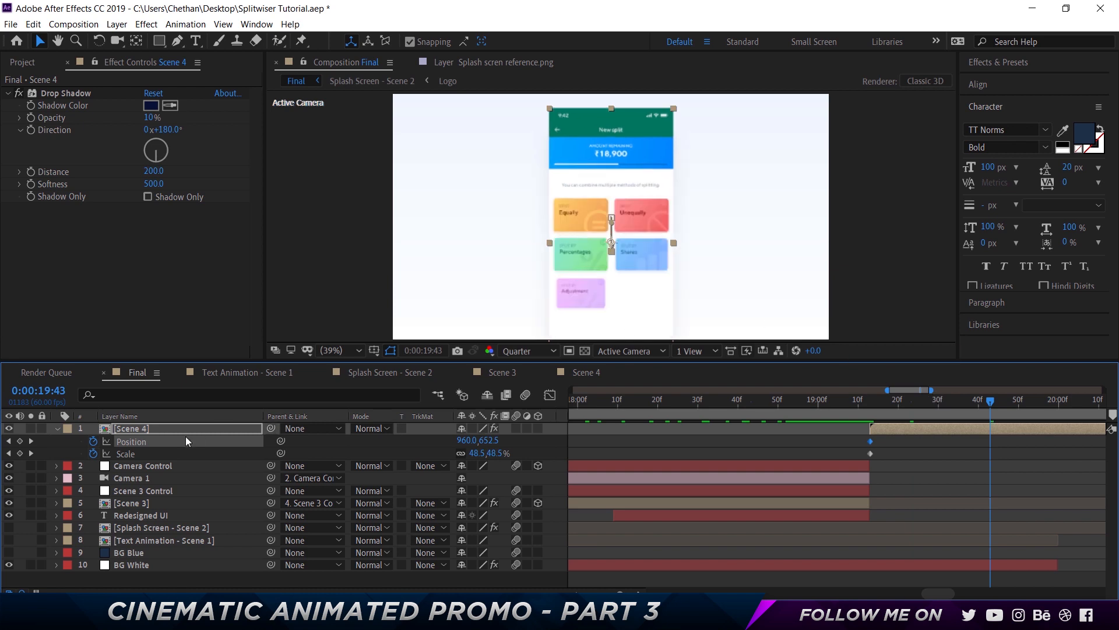
click(20, 453)
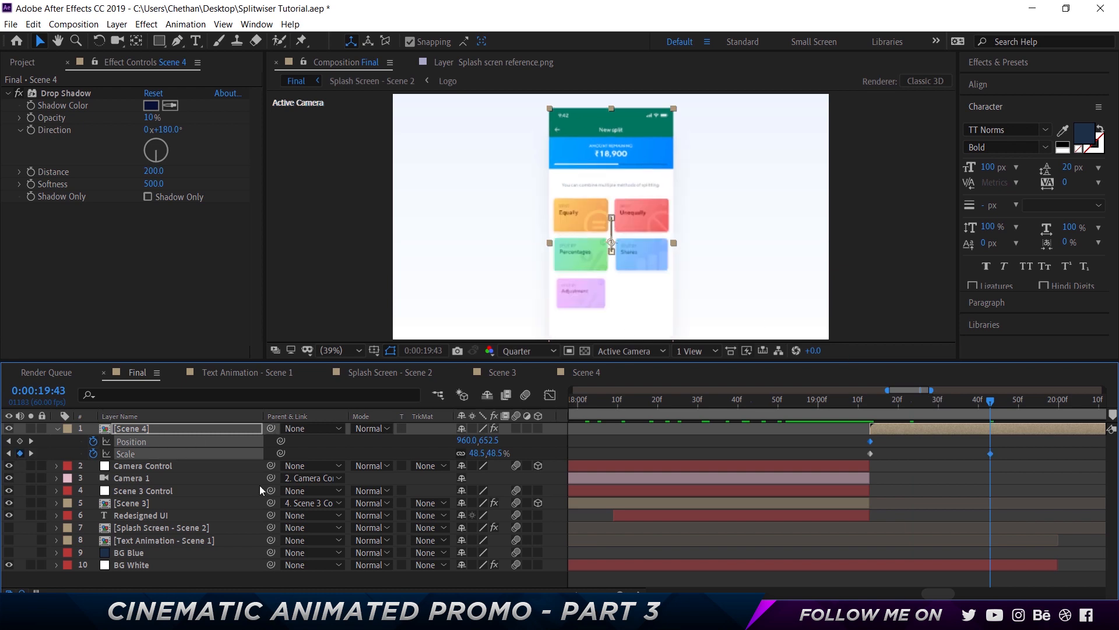
click(497, 453)
text(60)
key(Return)
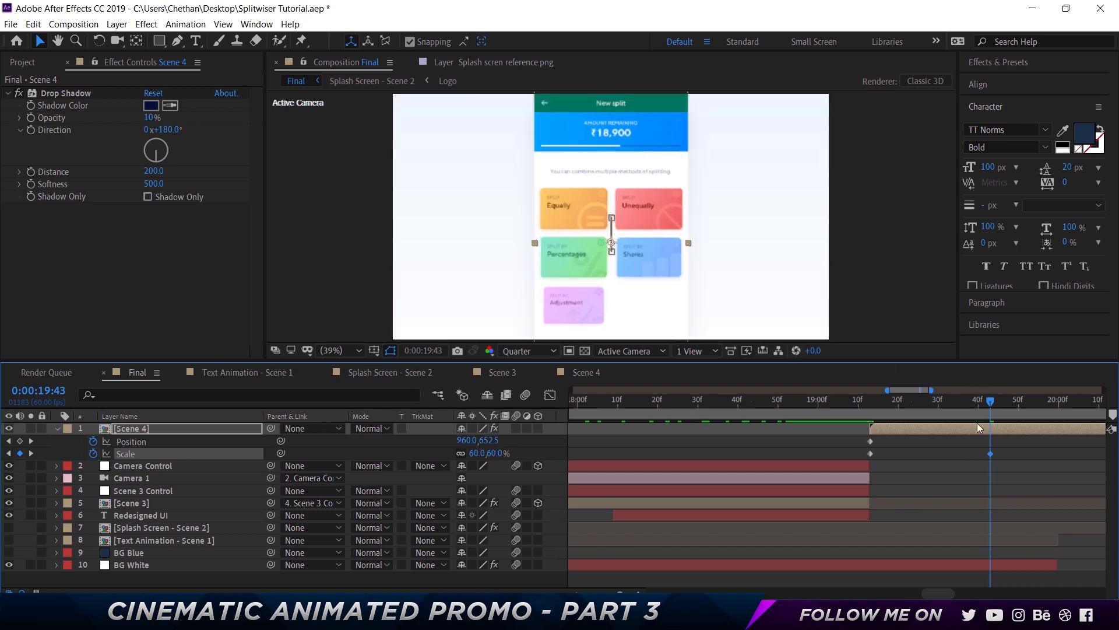
Nudge the Scene 4 layer downward to position 960, 802.5 at 19:43
key(shift+Down)
key(shift+Down)
key(shift+Down)
key(shift+Down)
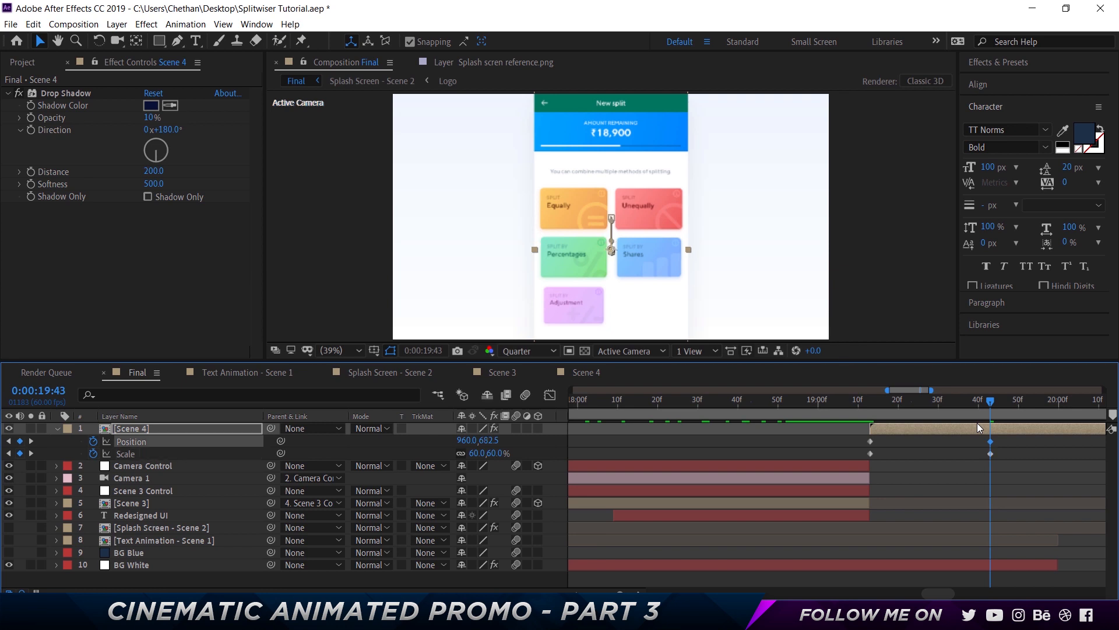
key(shift+Down)
key(shift+Down)
key(shift+Down)
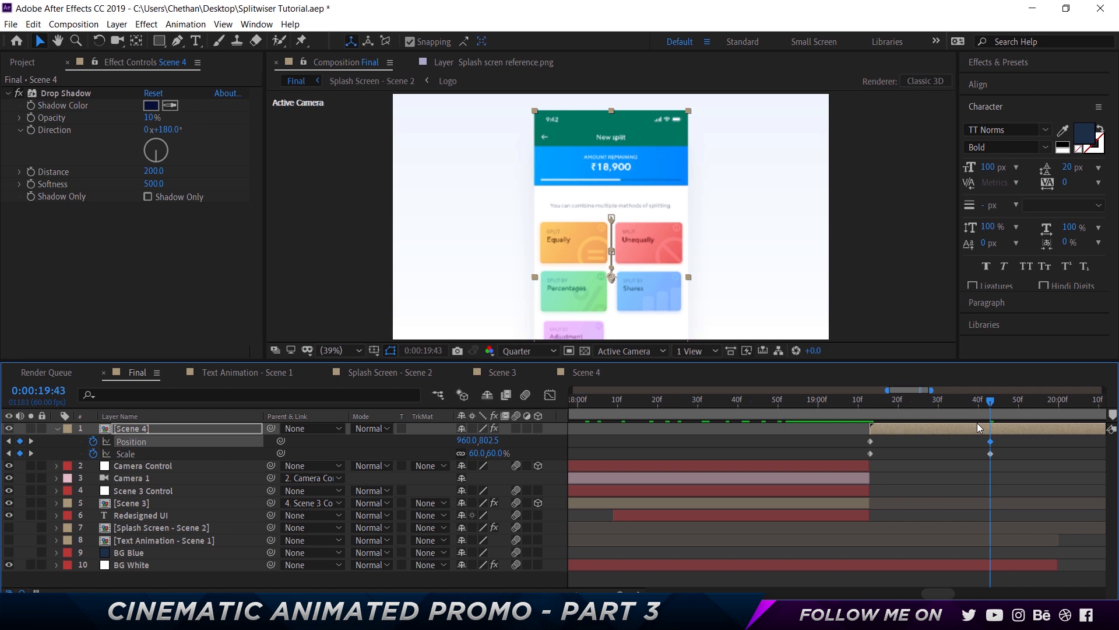
At 19:43, set the Scene 4 layer's scale to 53% and move it up to position 960, 706.5
click(499, 453)
text(55)
key(Return)
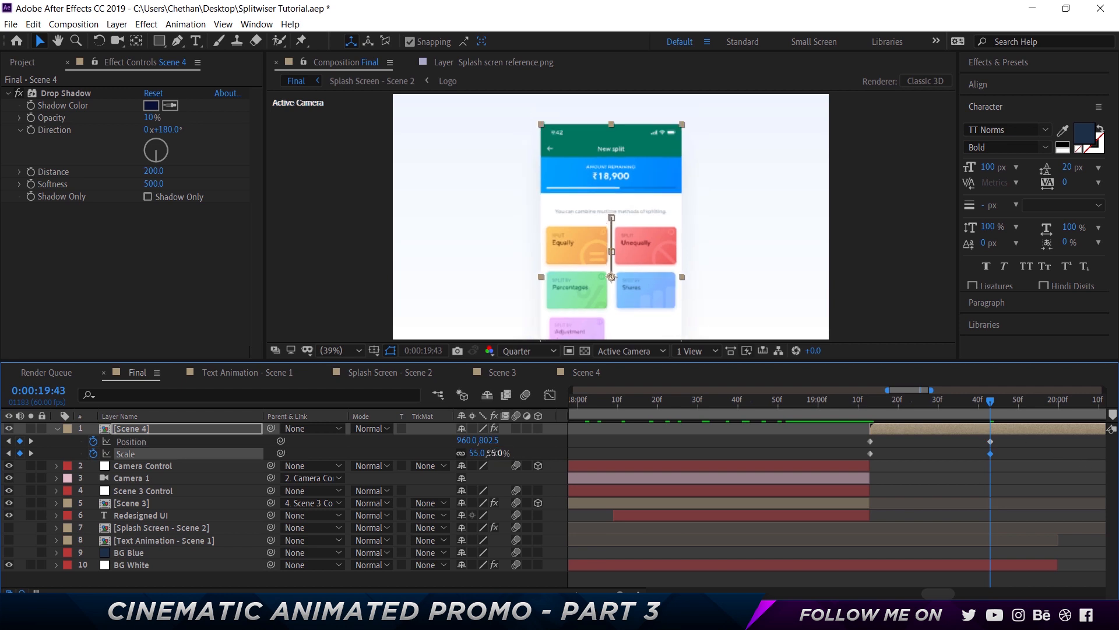
drag(611, 276, 611, 255)
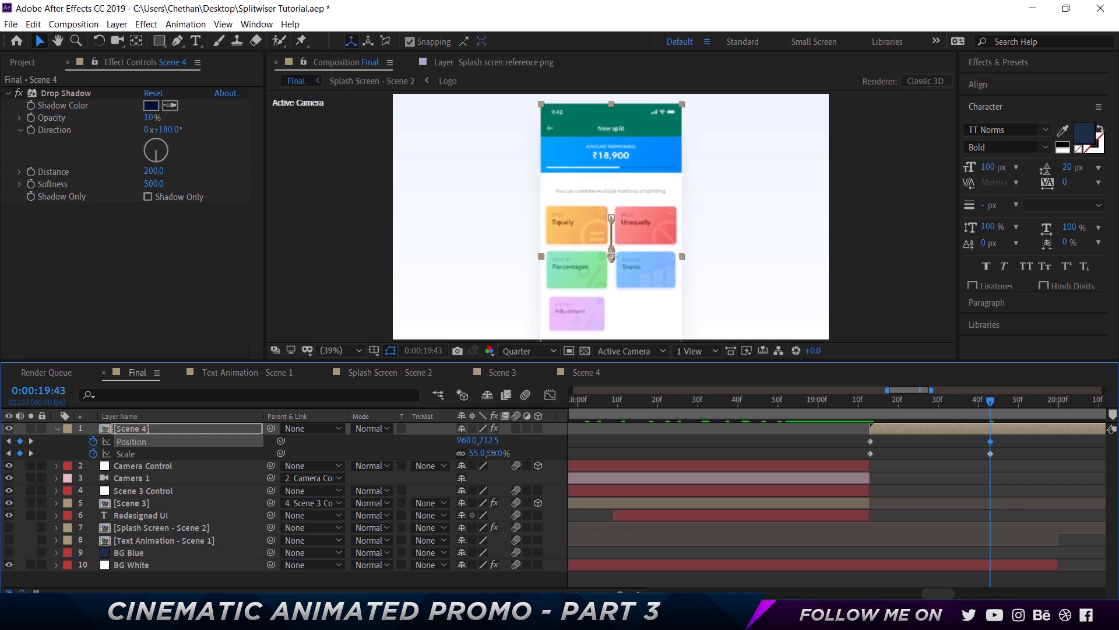
click(492, 453)
text(53)
key(Return)
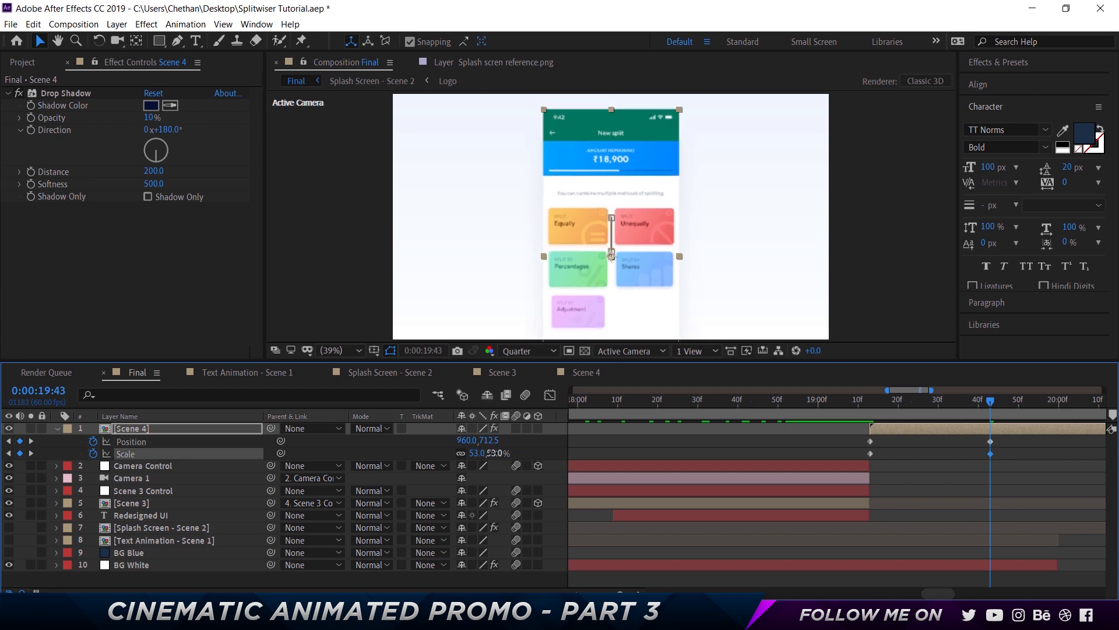
key(Up)
key(Up)
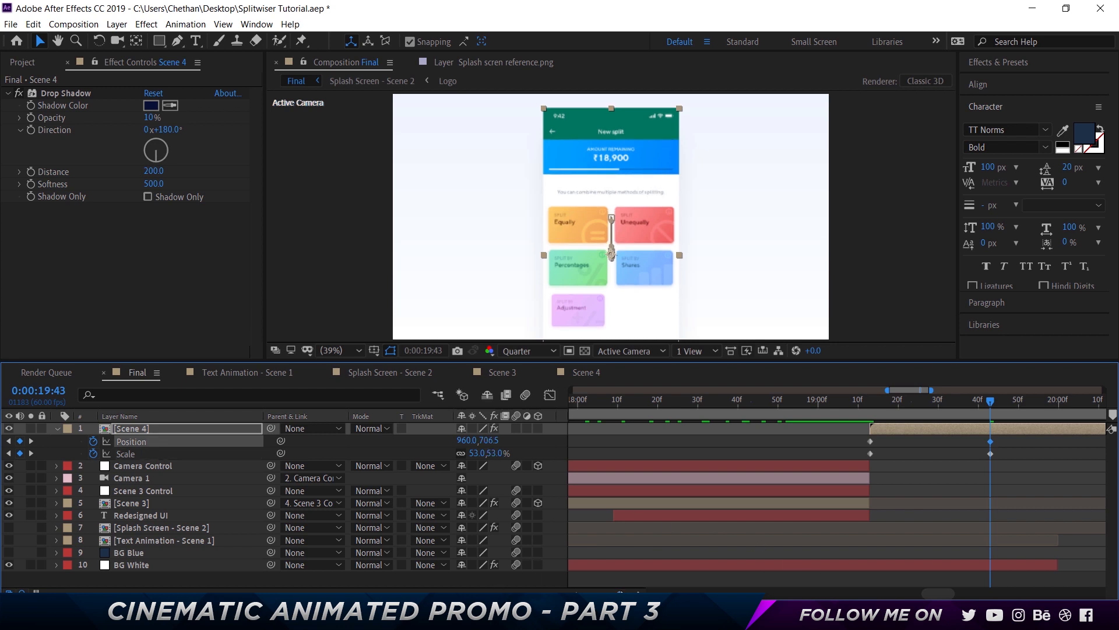
Delete the extra Scale keyframe on Scene 4 after 19:43
drag(622, 592, 593, 593)
click(939, 454)
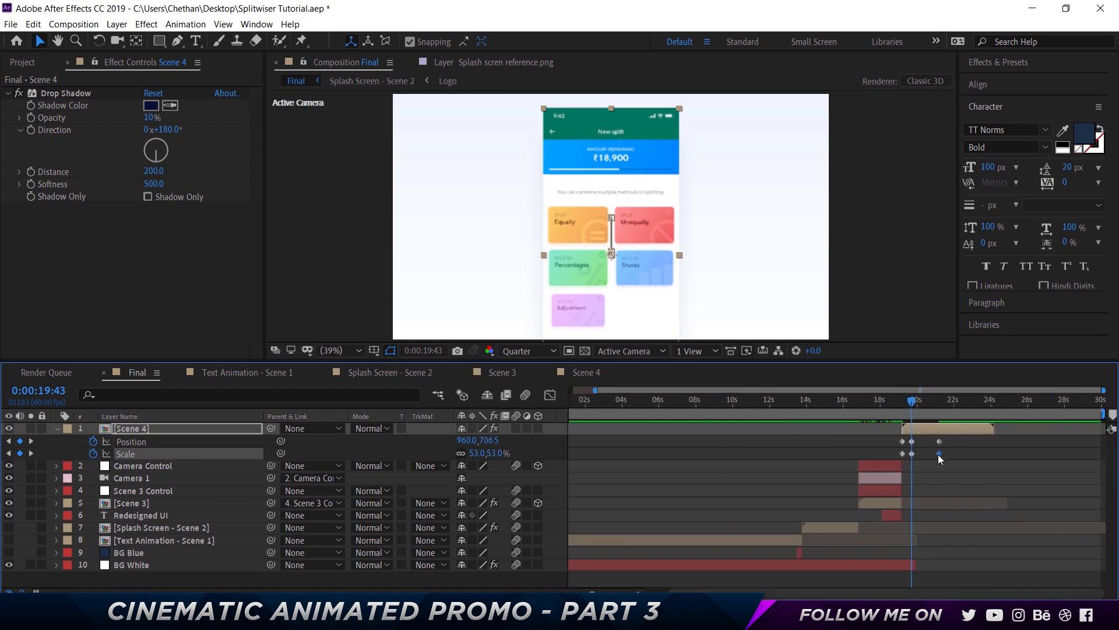
key(Delete)
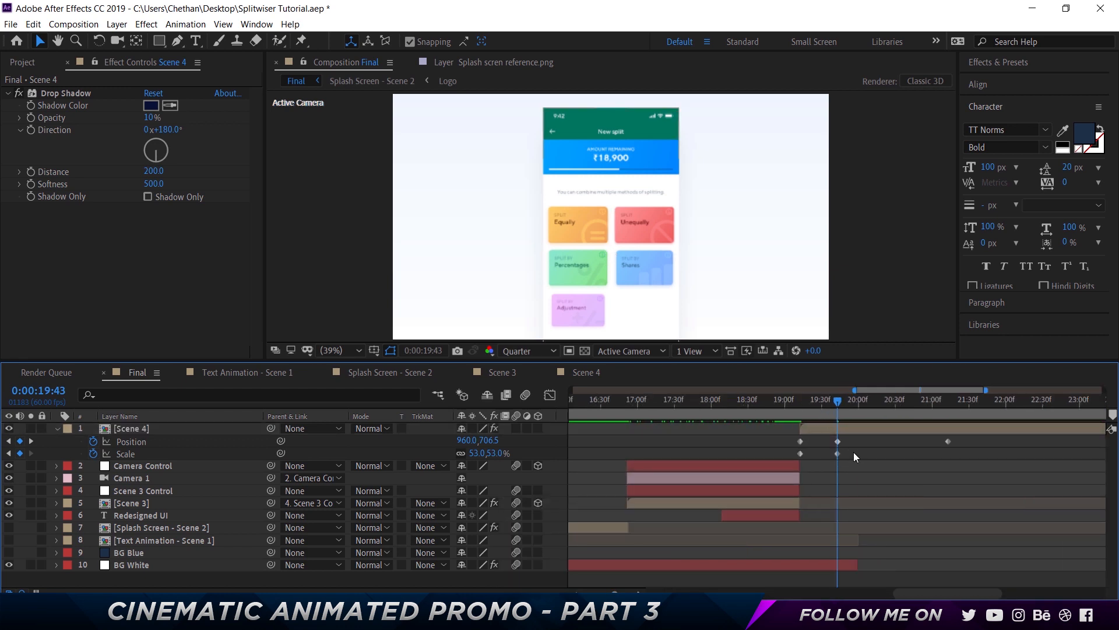
Apply Easy Ease to the Scene 4 Position and Scale keyframes
drag(854, 453, 799, 425)
right_click(800, 453)
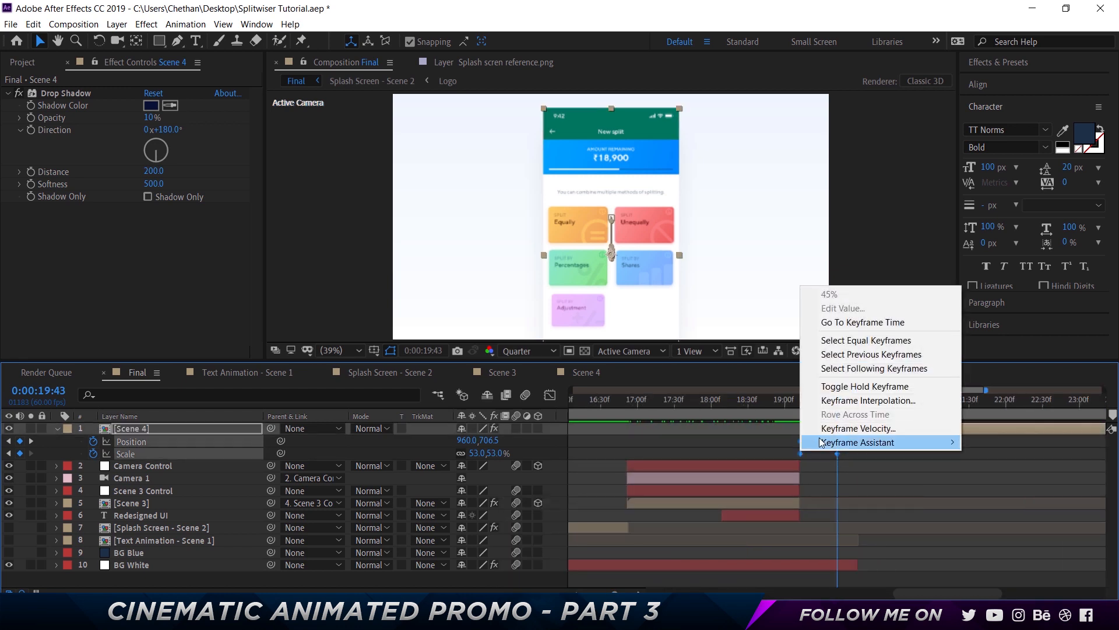
mouse_move(822, 442)
click(665, 479)
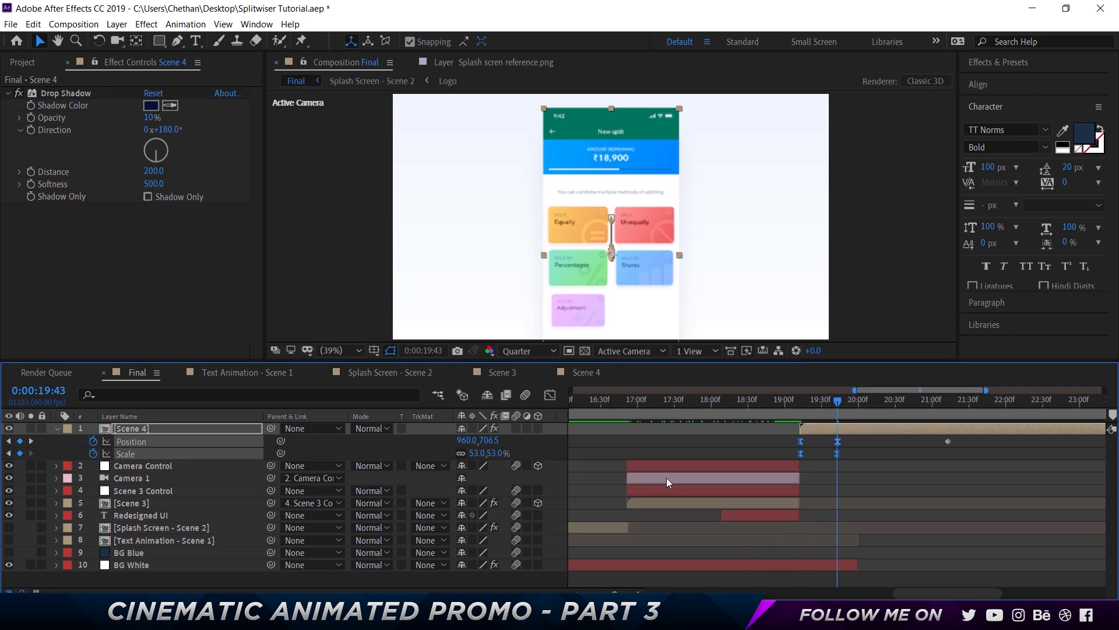
In the Graph Editor, stretch the speed curve handles so the motion eases strongly into the 19:43 keyframes
click(550, 395)
click(845, 523)
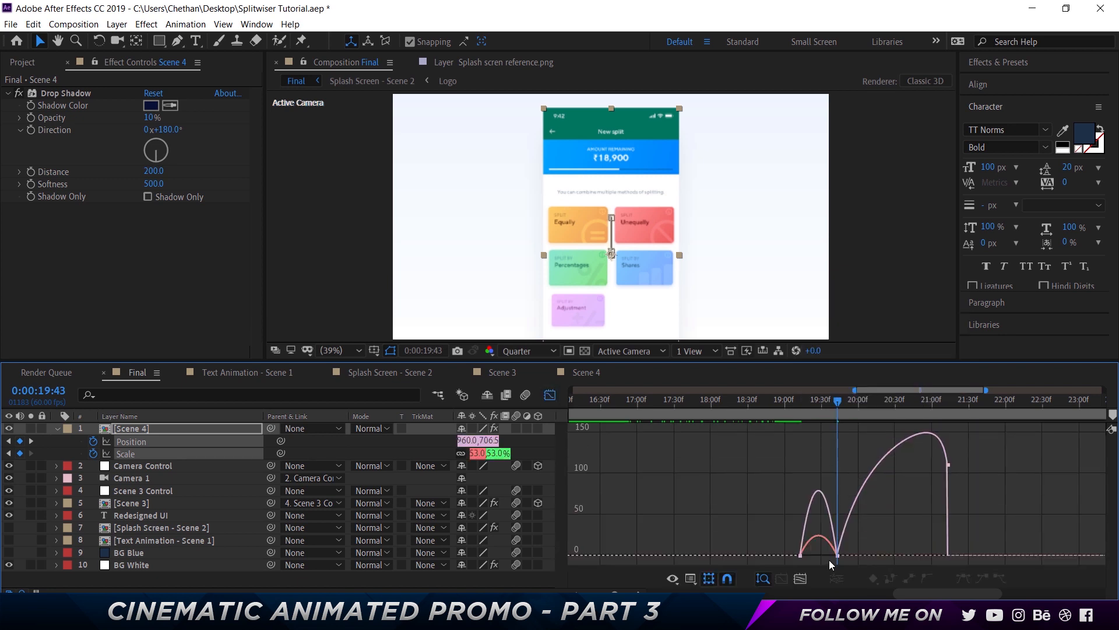
drag(853, 540, 830, 561)
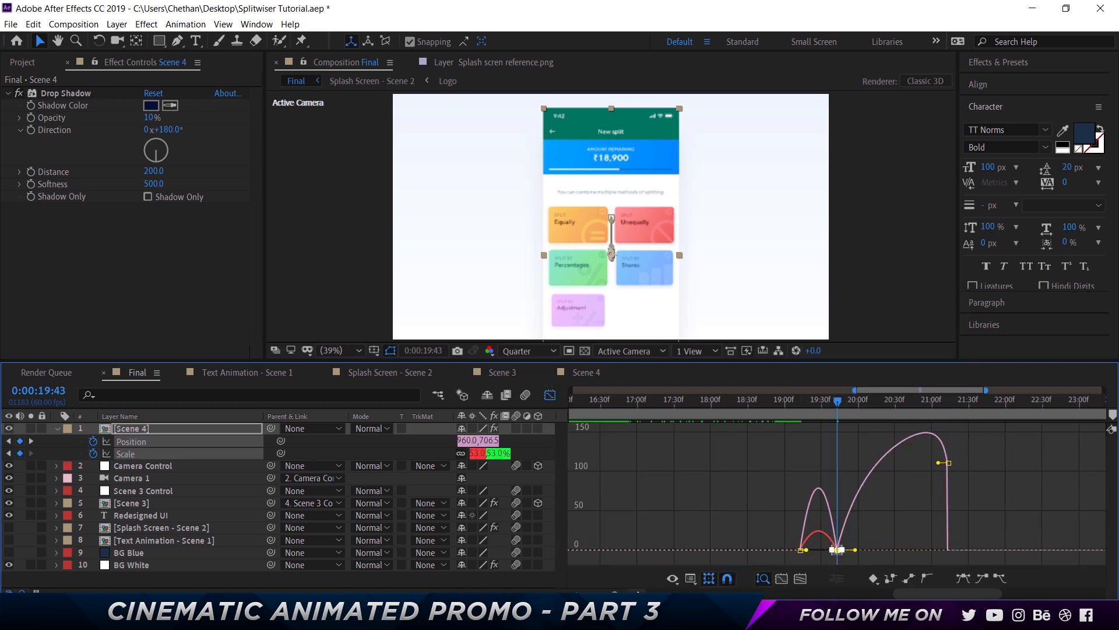
click(637, 593)
click(638, 592)
click(844, 520)
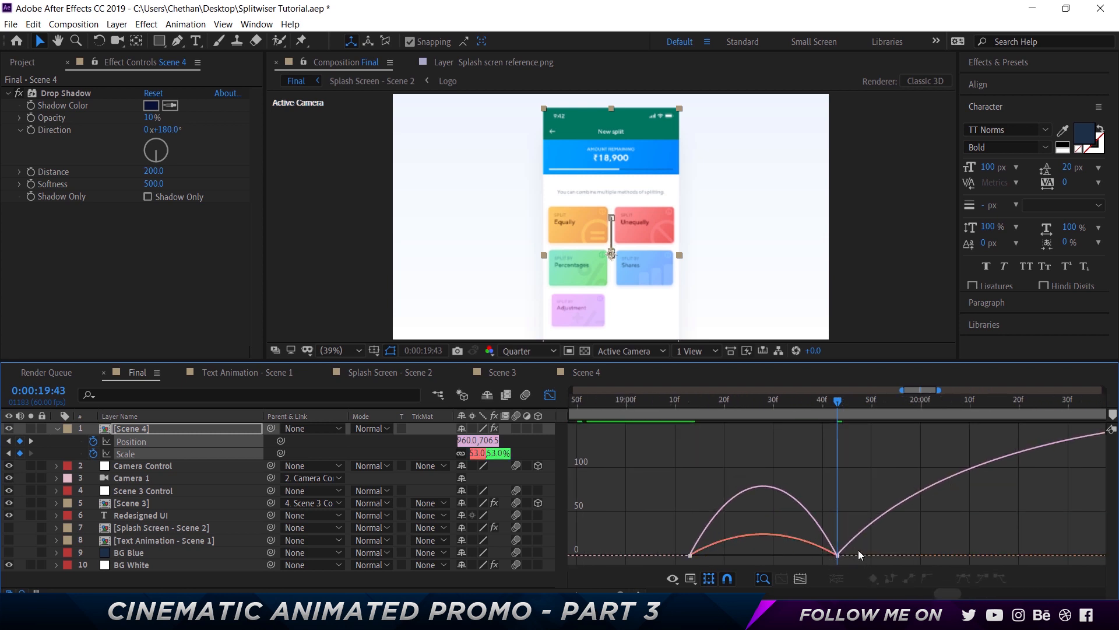
drag(859, 550, 826, 561)
drag(812, 550, 732, 554)
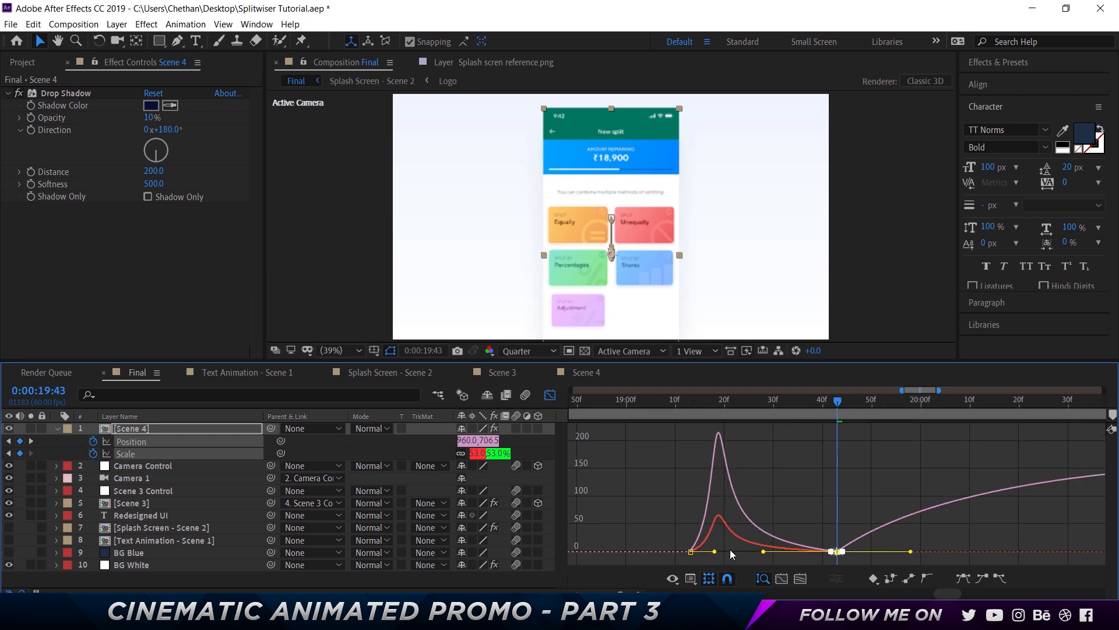
click(550, 397)
Save the project
key(minus)
key(minus)
key(ctrl+s)
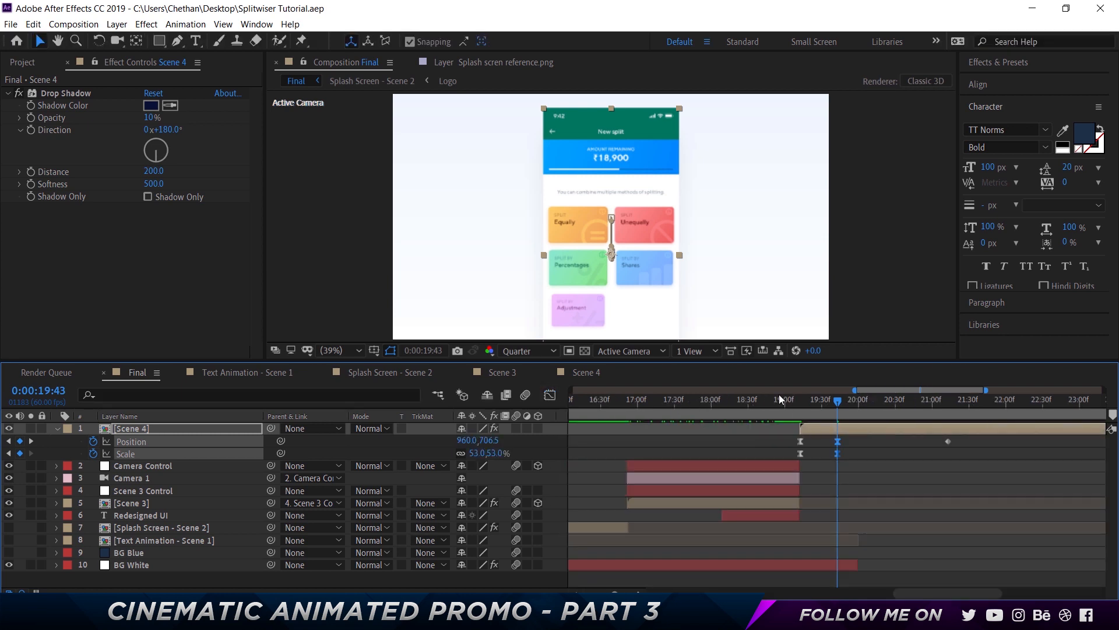
Preview the Scene 4 entrance animation from around 18:56
click(779, 398)
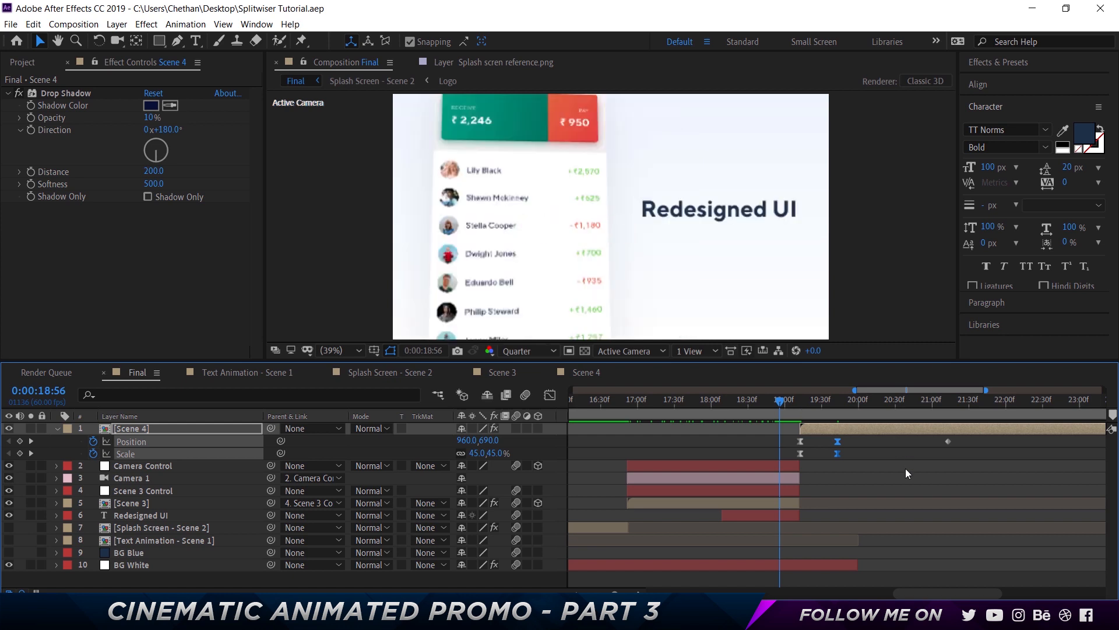
key(space)
key(space)
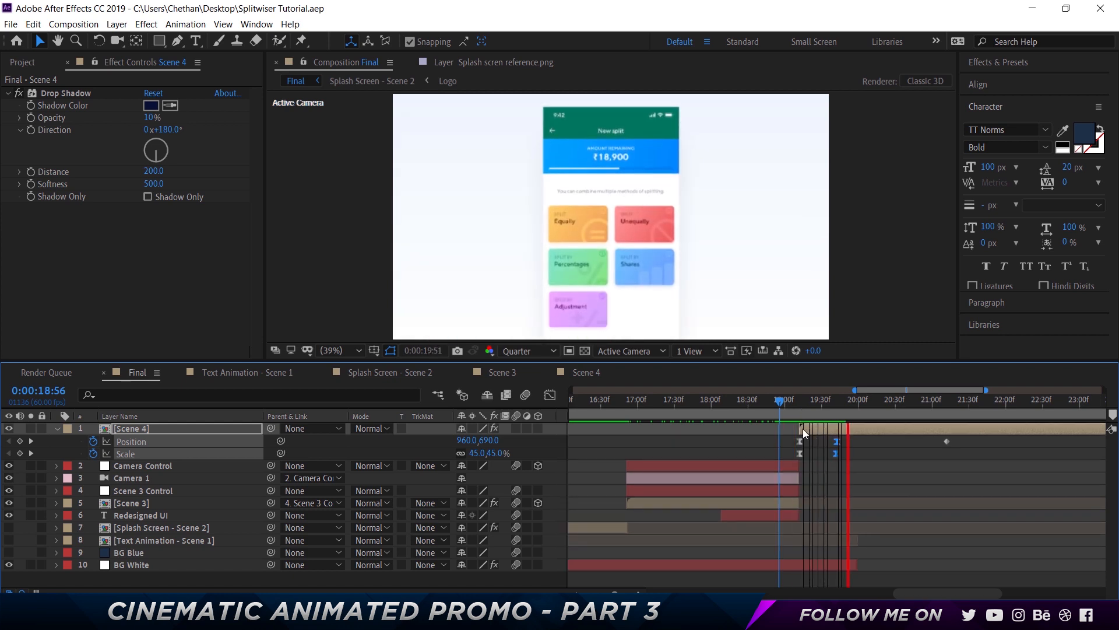
click(785, 397)
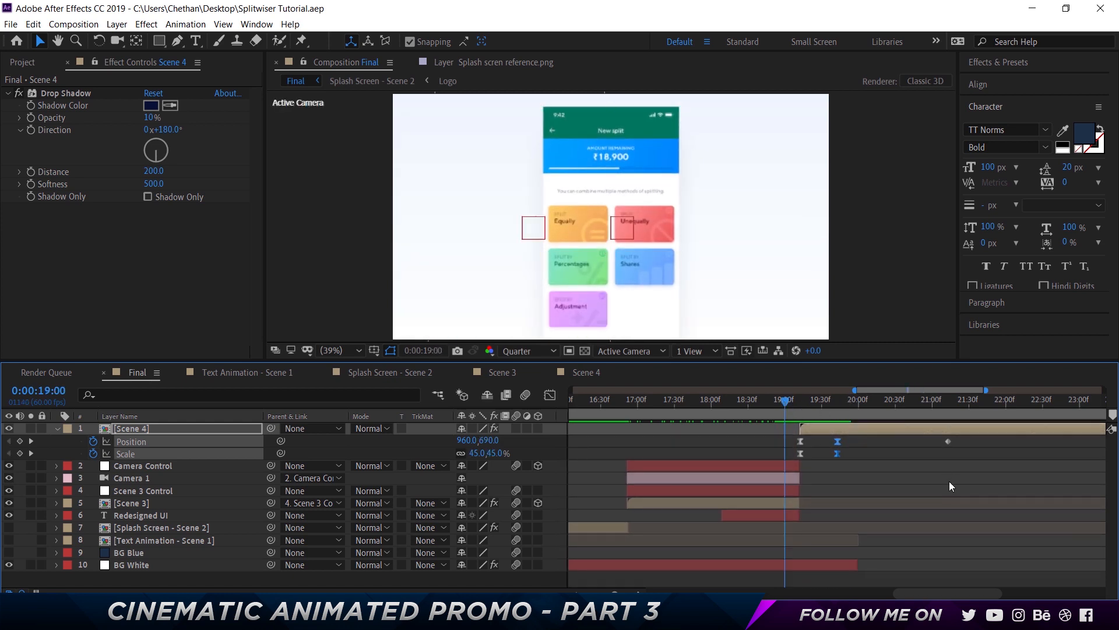
key(space)
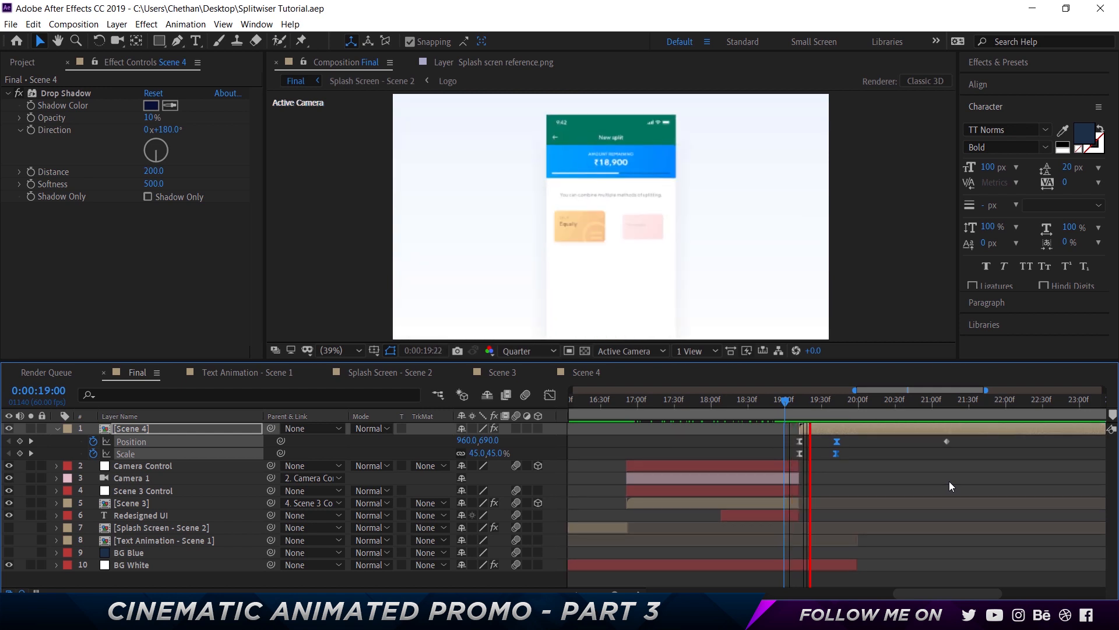
click(788, 402)
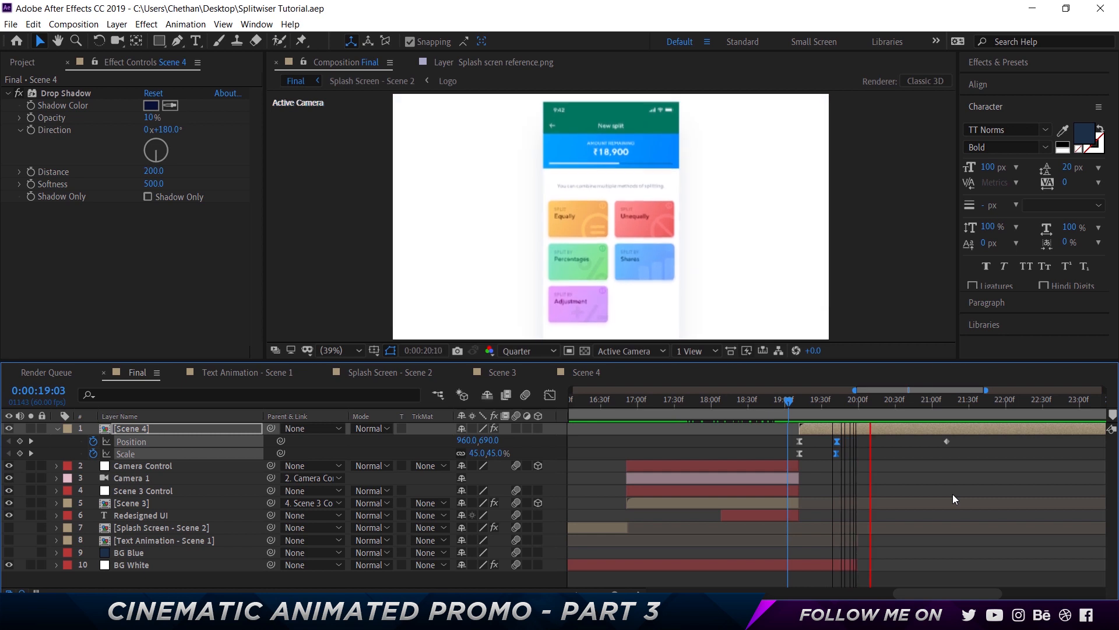
key(space)
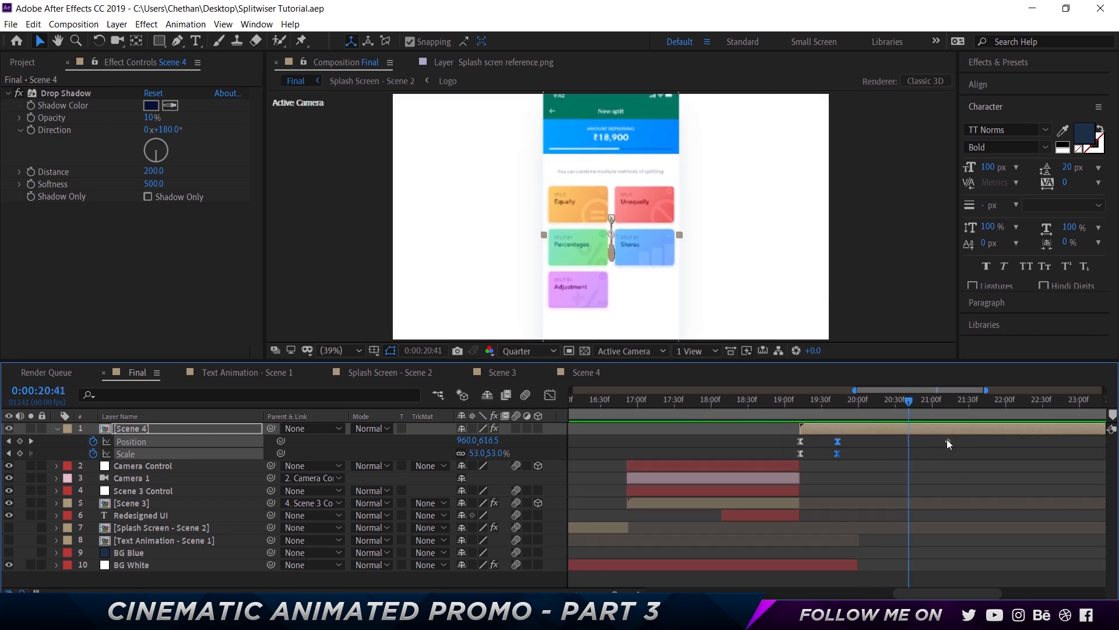
Delete the stray Position keyframe on Scene 4 after 19:43
click(946, 440)
key(Delete)
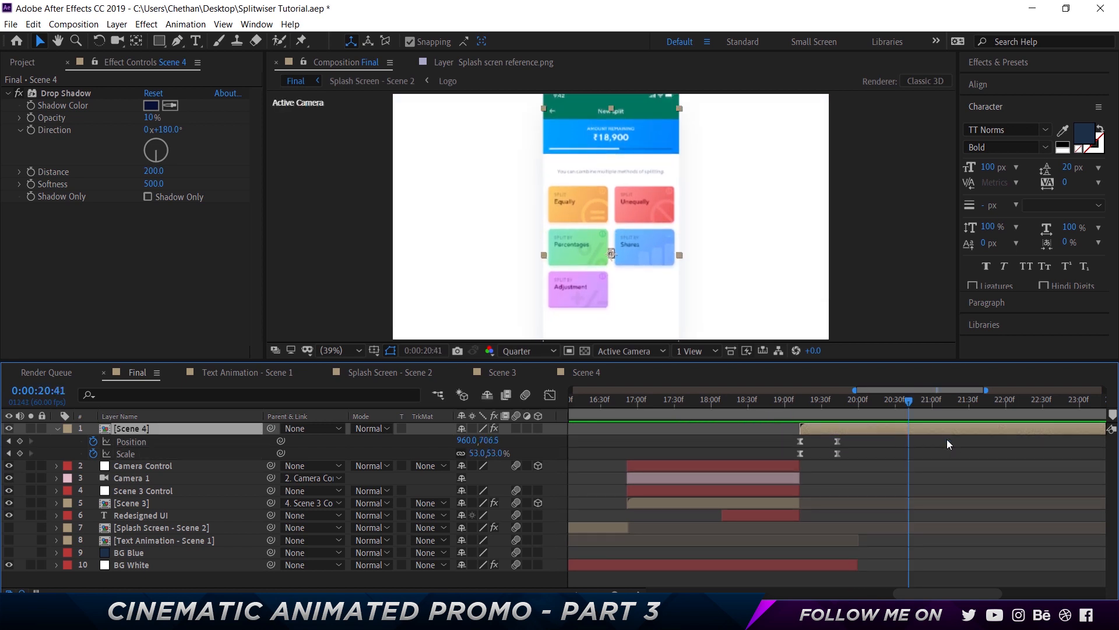
mouse_move(821, 399)
mouse_down()
mouse_move(847, 400)
mouse_move(836, 399)
mouse_up()
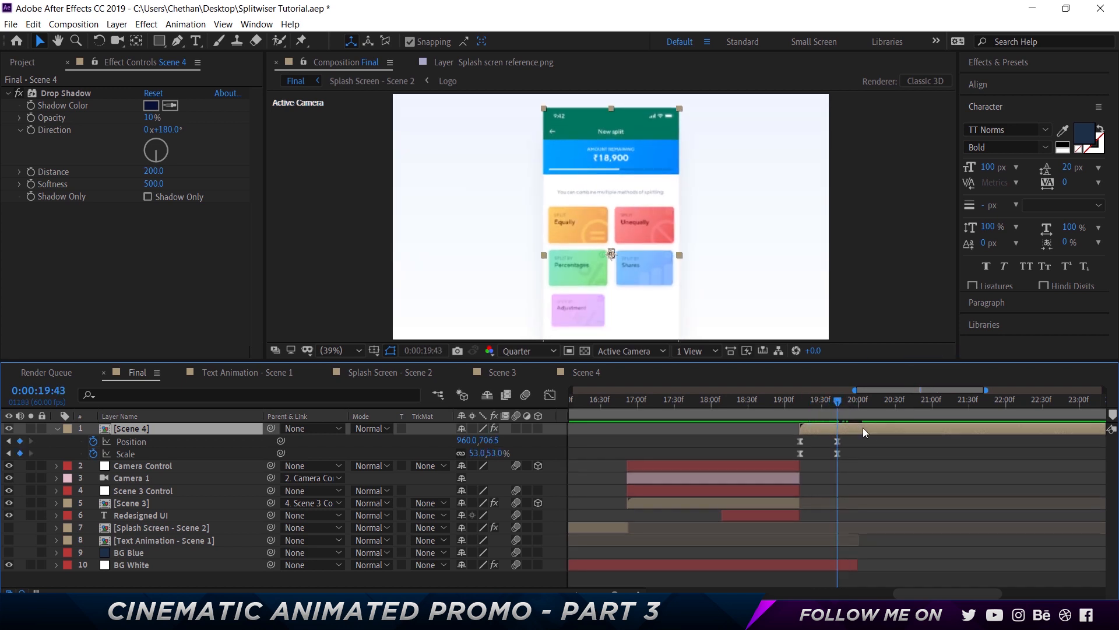
click(869, 458)
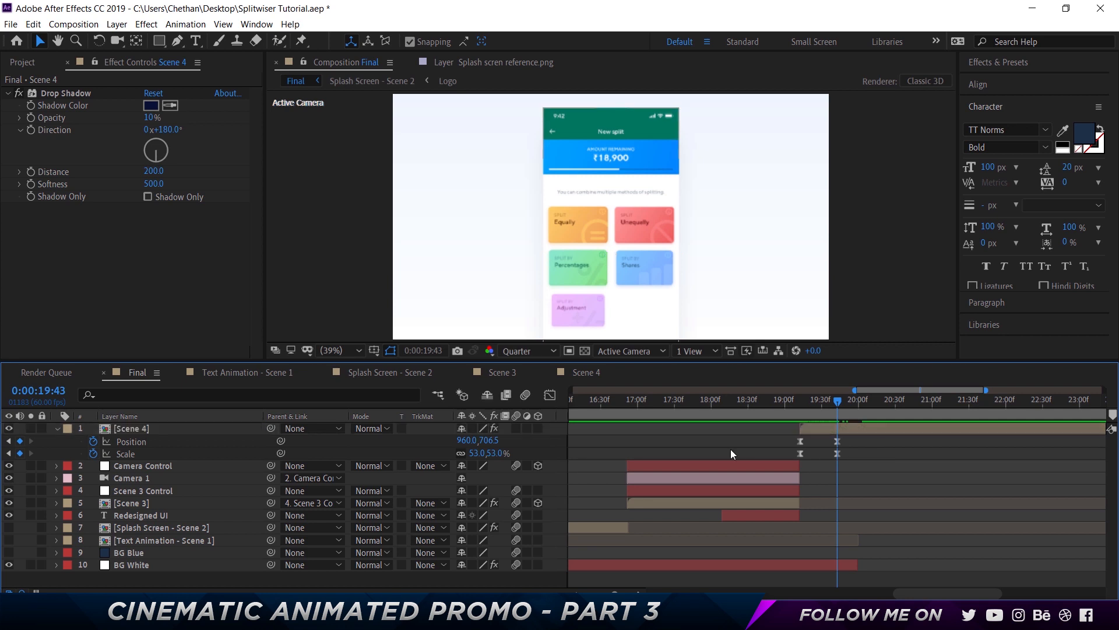
Add a new Null Object and rename it Scene 4 Control
right_click(553, 451)
mouse_move(583, 454)
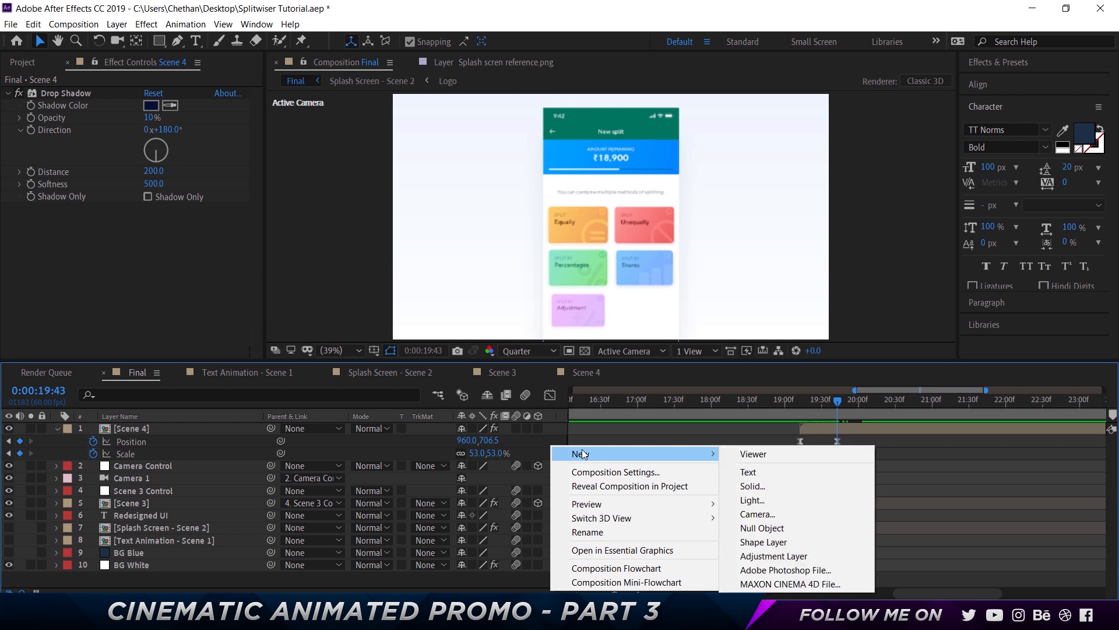
click(764, 528)
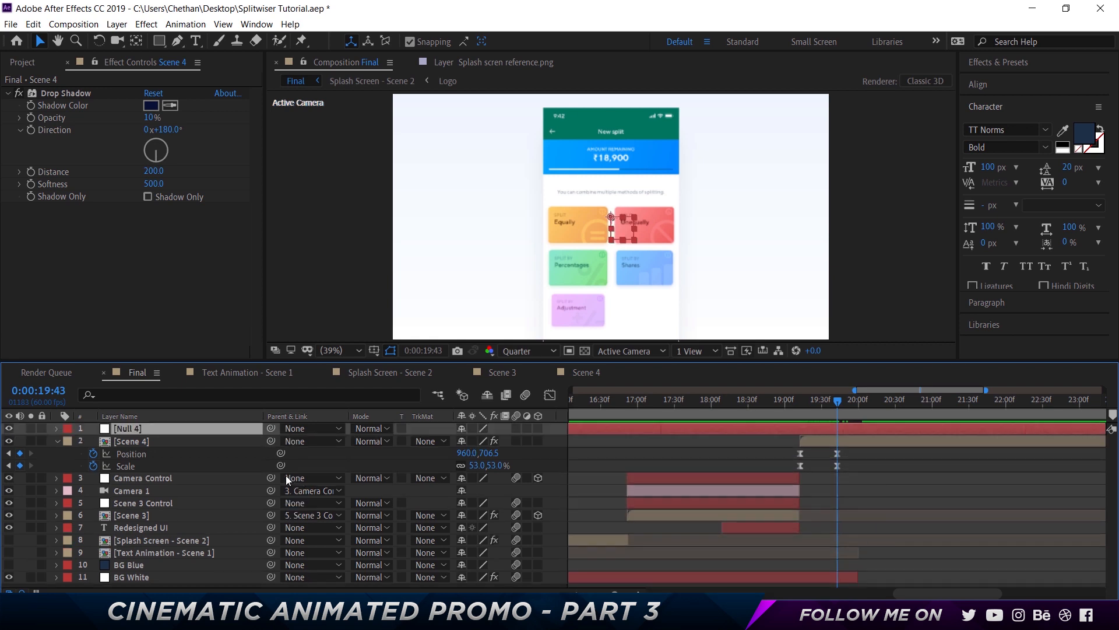
key(Return)
text(Scce)
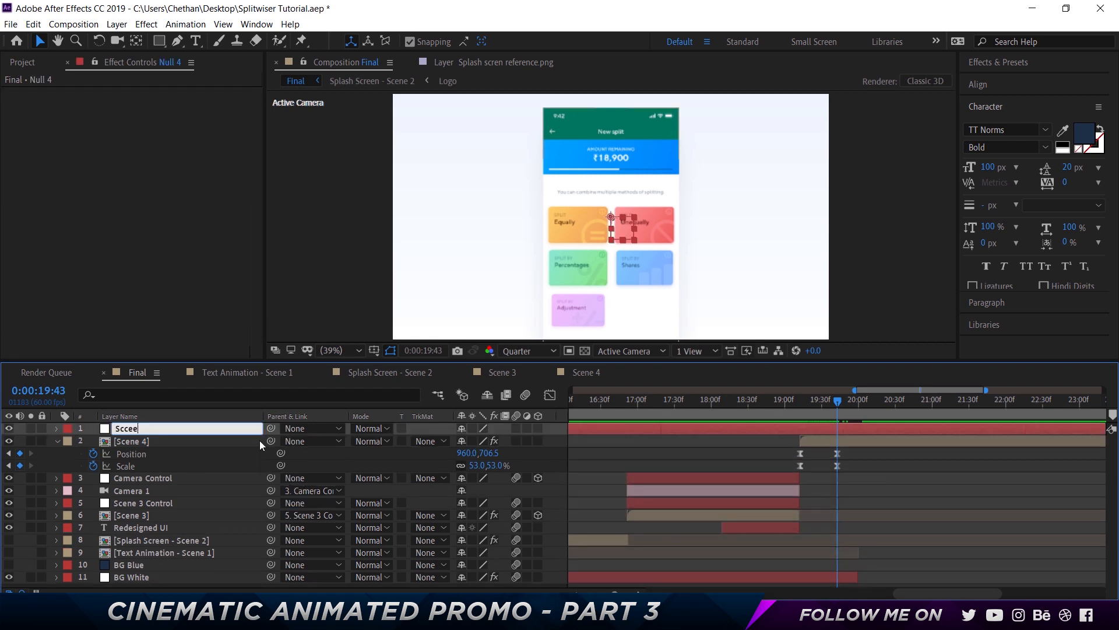
text(e)
key(BackSpace)
key(BackSpace)
key(BackSpace)
text(ene 4 Control)
key(Return)
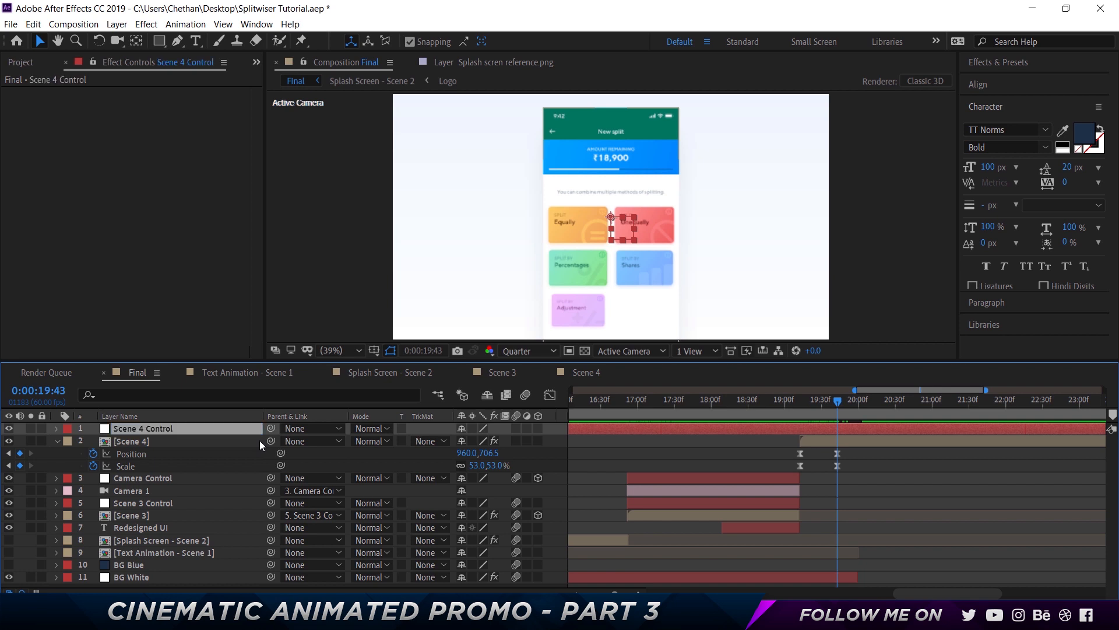
Add a Scale keyframe at 100% on the Scene 4 Control null at 19:12
click(798, 407)
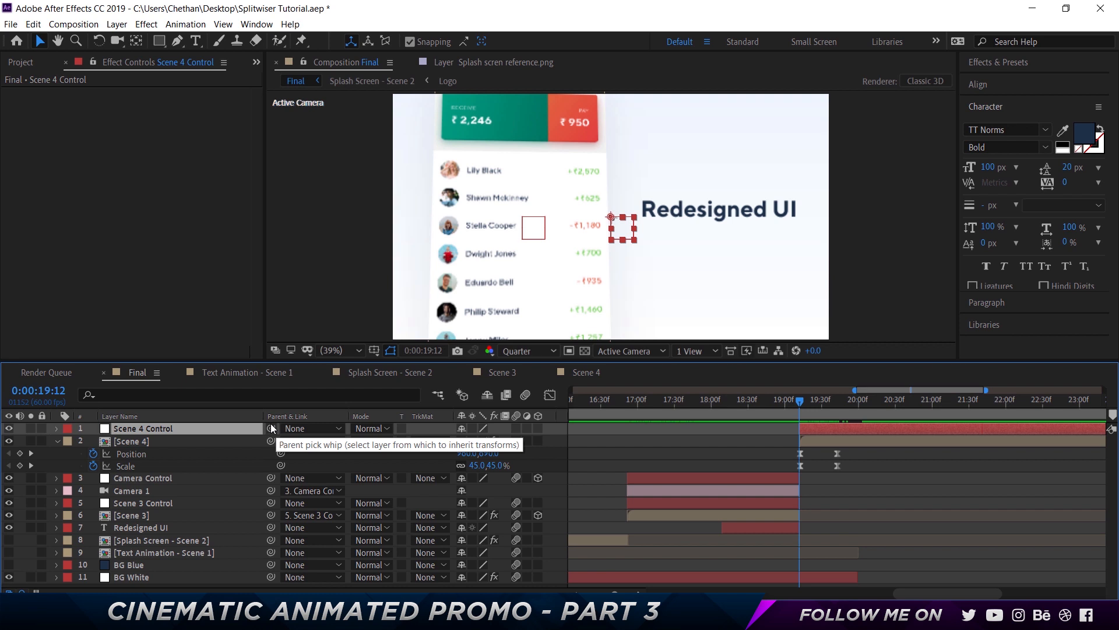
key(alt+shift+s)
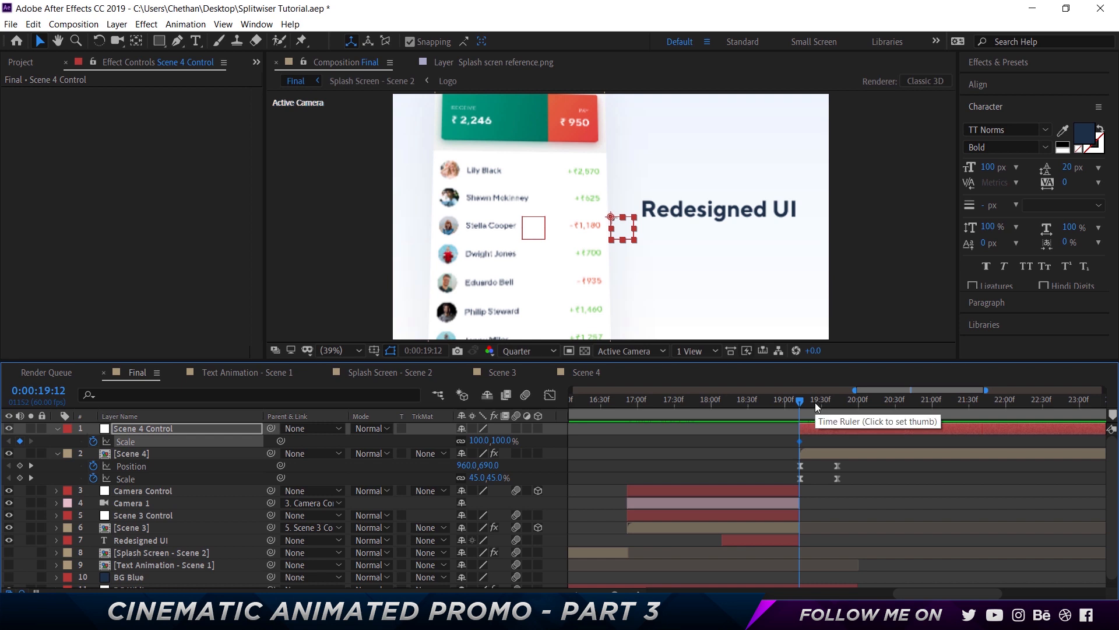
key(Page_Down)
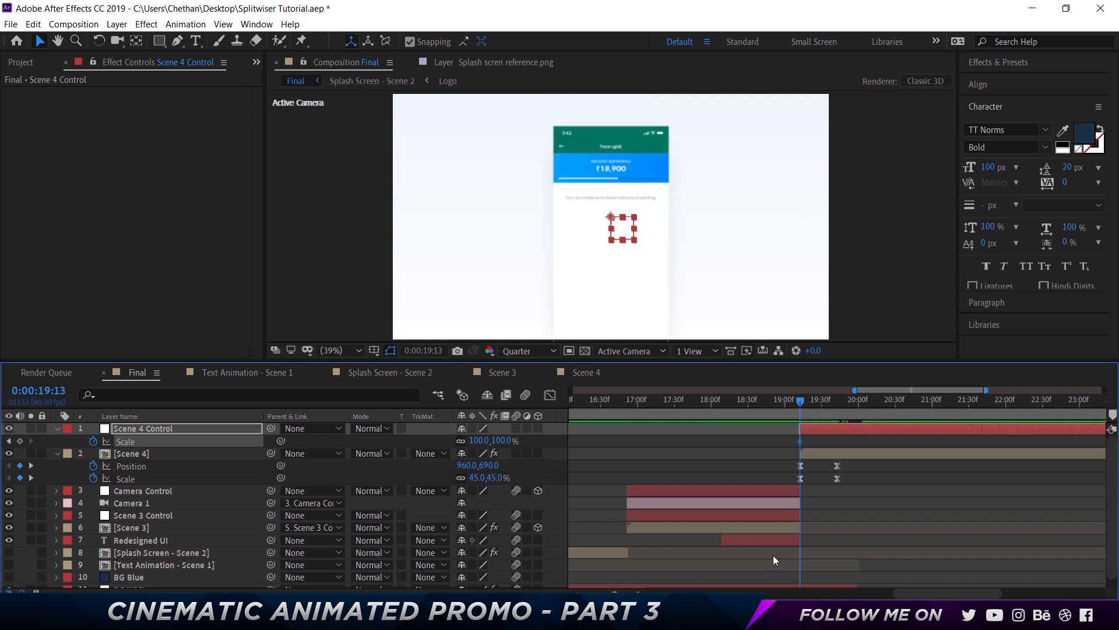
key(equal)
key(equal)
key(equal)
key(equal)
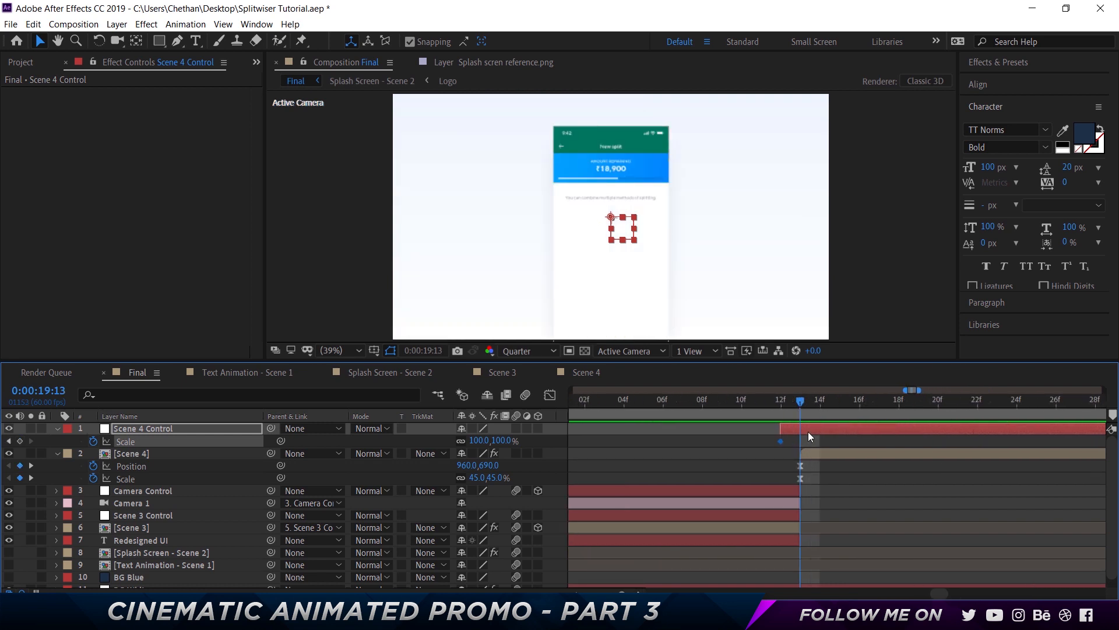
click(820, 431)
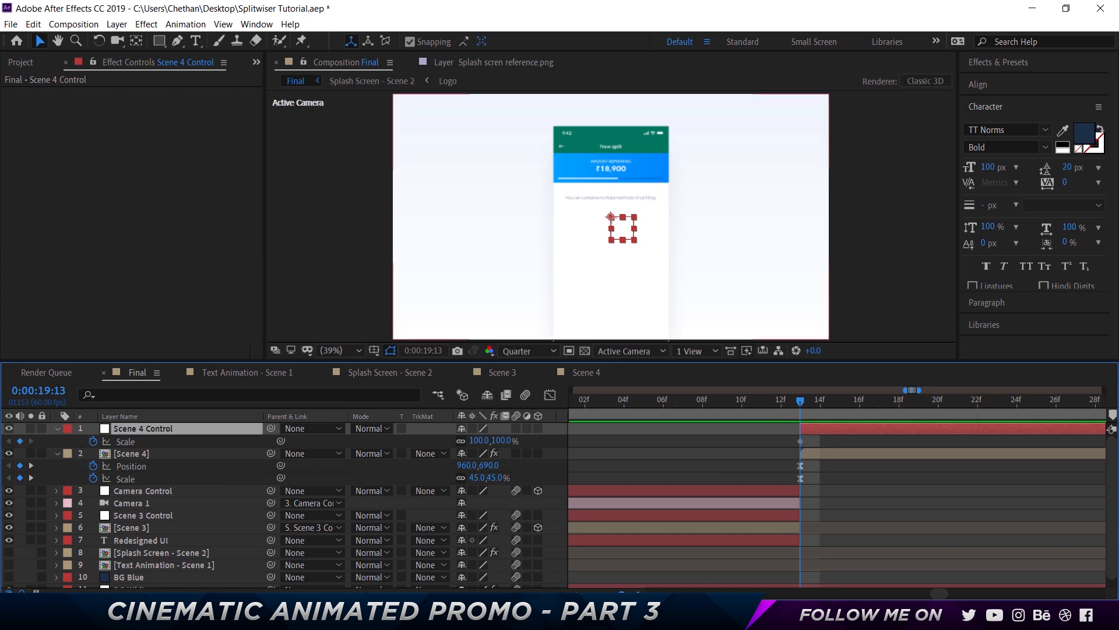
Go to 0:00:21:13 and set the Scene 4 Control null's Scale to 110%
drag(622, 592, 608, 592)
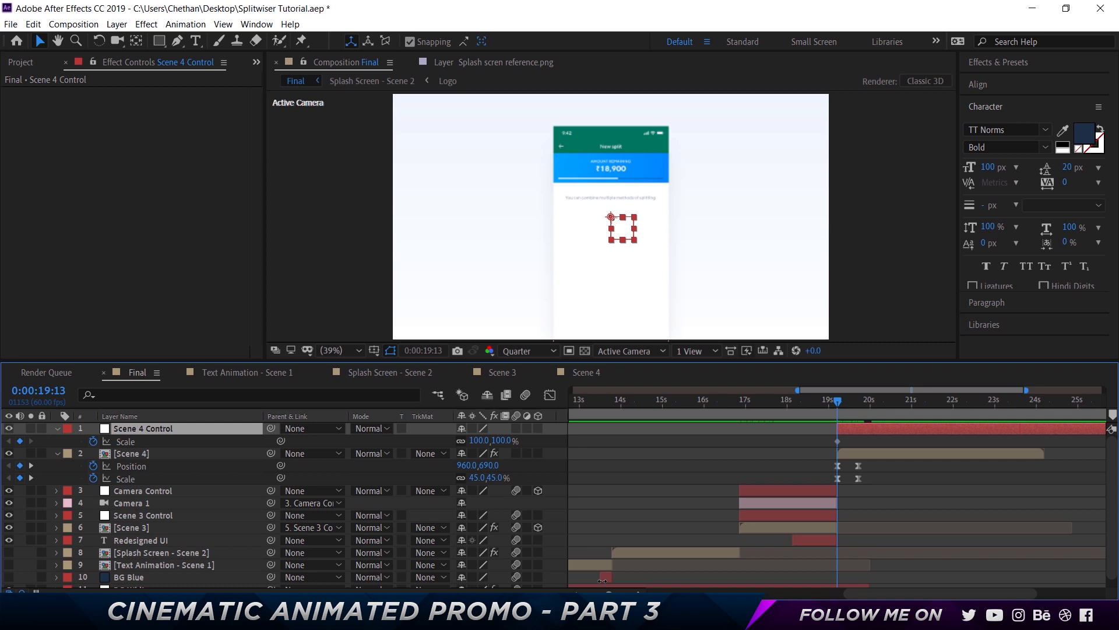
click(51, 391)
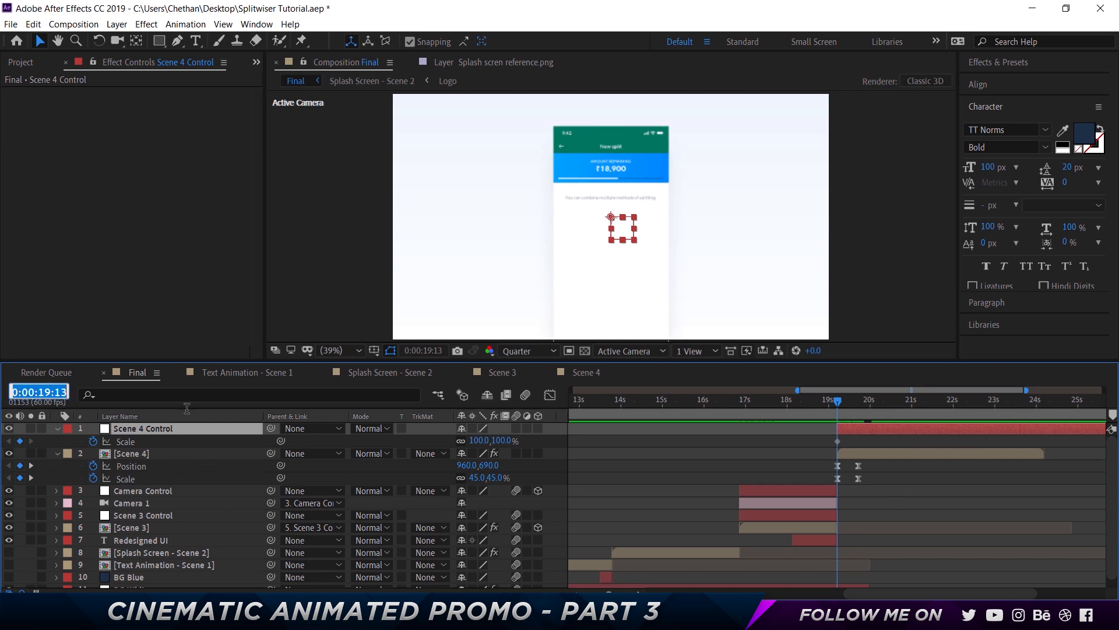
text(\\)
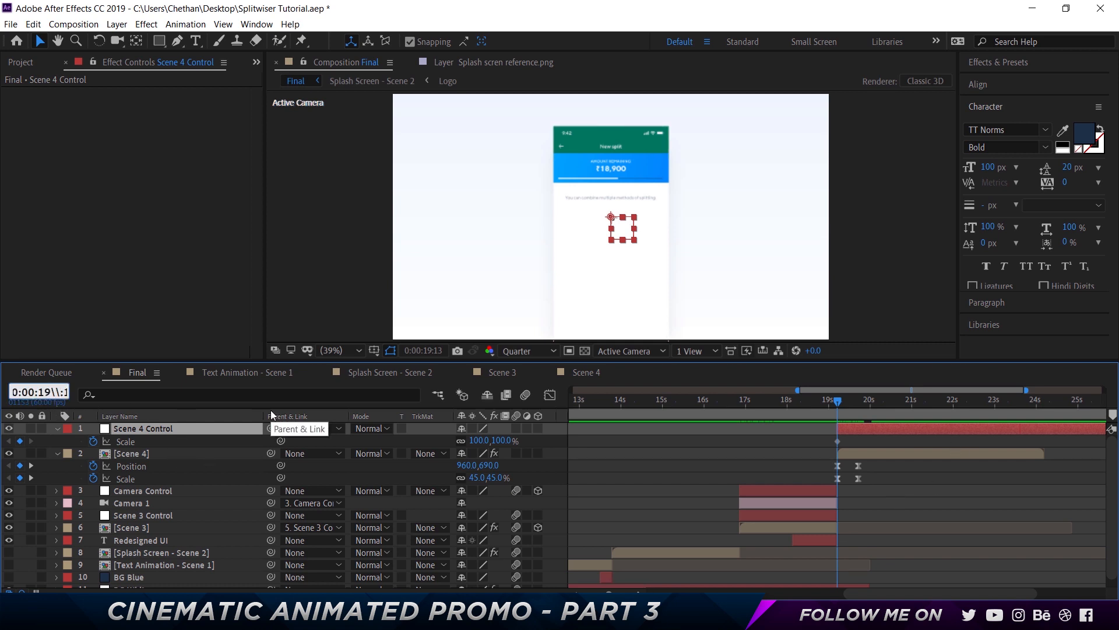
key(BackSpace)
key(BackSpace)
key(BackSpace)
key(BackSpace)
text(21)
key(Return)
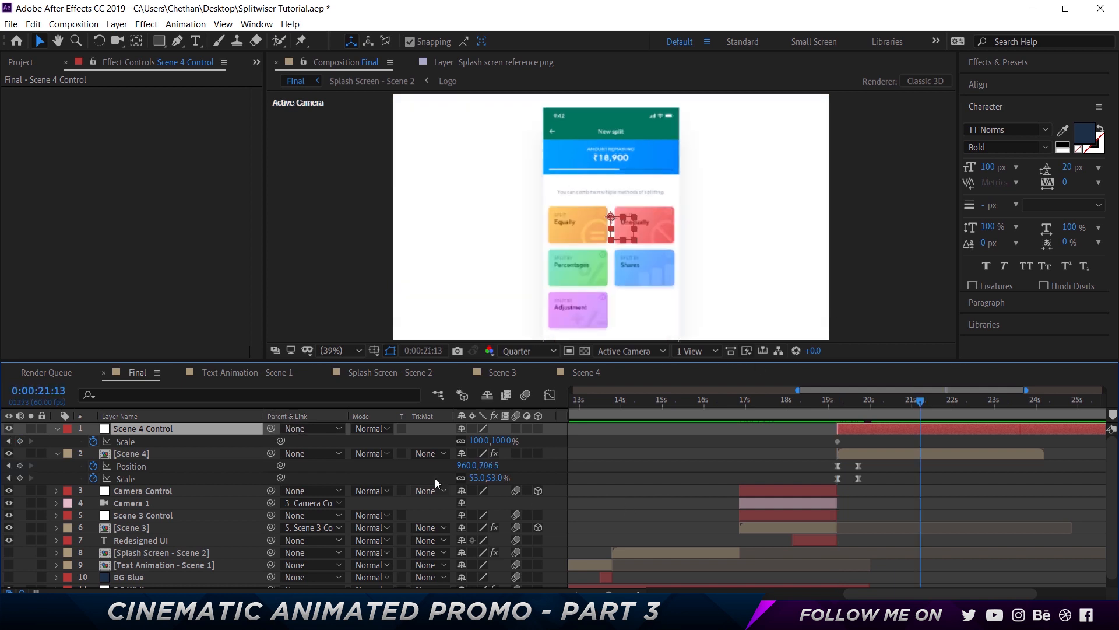
click(505, 441)
key(Up)
key(Up)
key(Up)
key(Up)
key(Up)
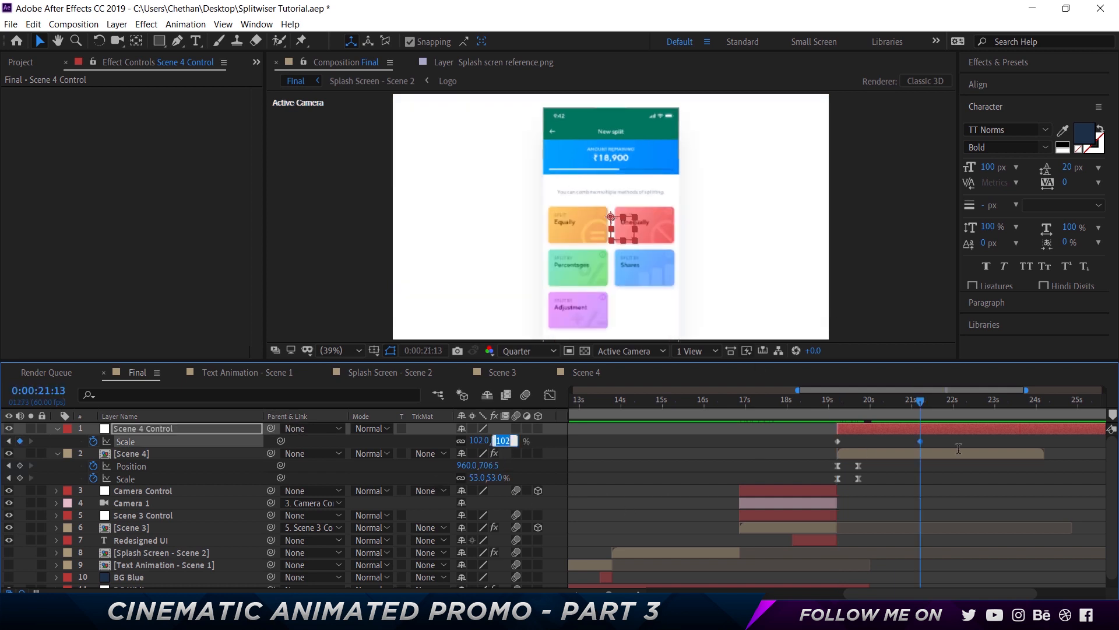
key(Up)
key(Up)
key(Up)
key(Return)
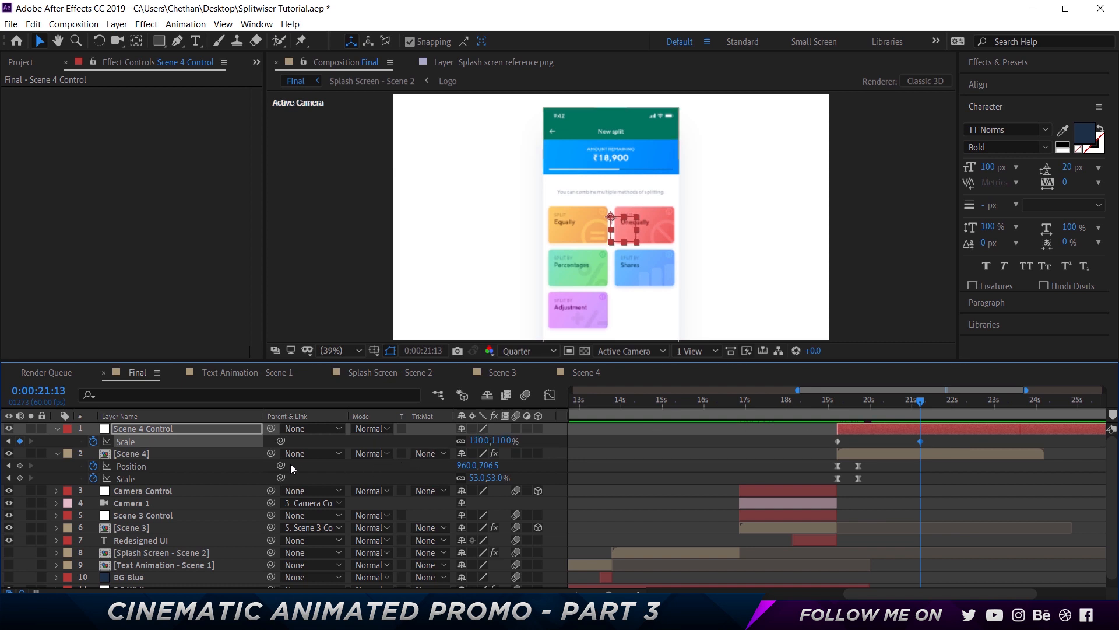
Parent the Scene 4 layer to the Scene 4 Control null
click(841, 403)
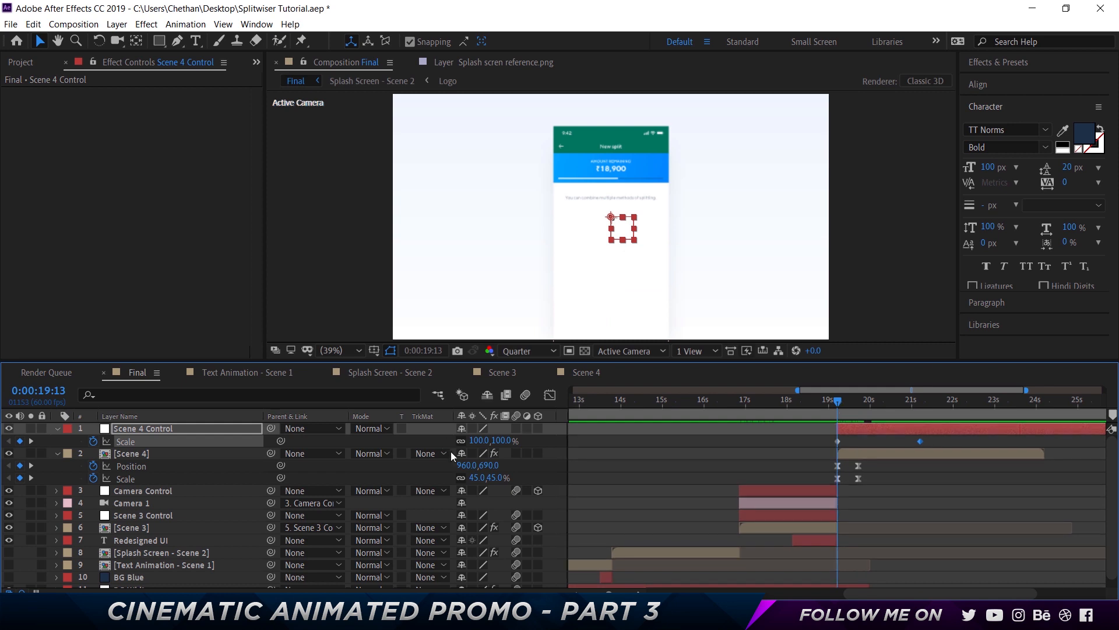
drag(271, 454, 224, 432)
drag(887, 406, 915, 404)
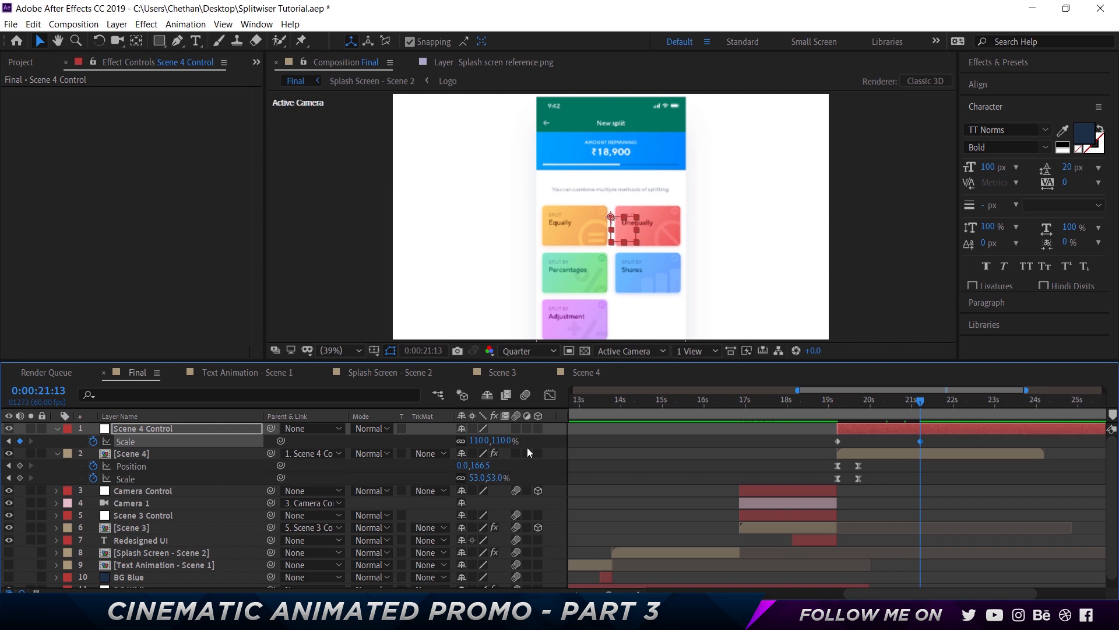
Set the null's Scale at 21:13 to 105%
click(480, 441)
text(106)
key(Tab)
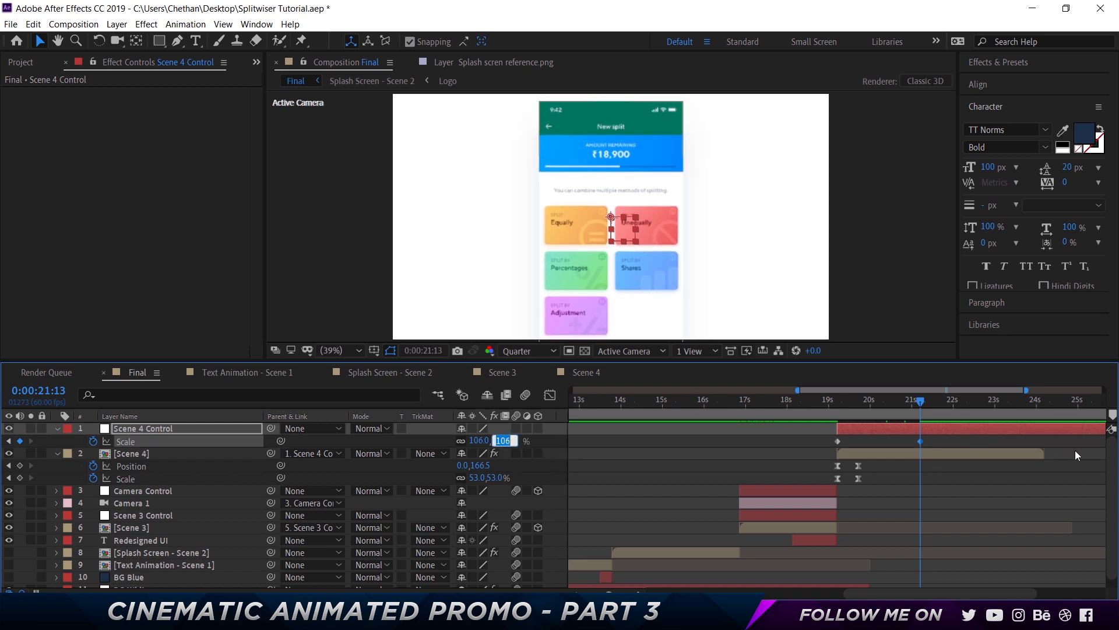
key(Down)
scroll(939, 535, down, 1)
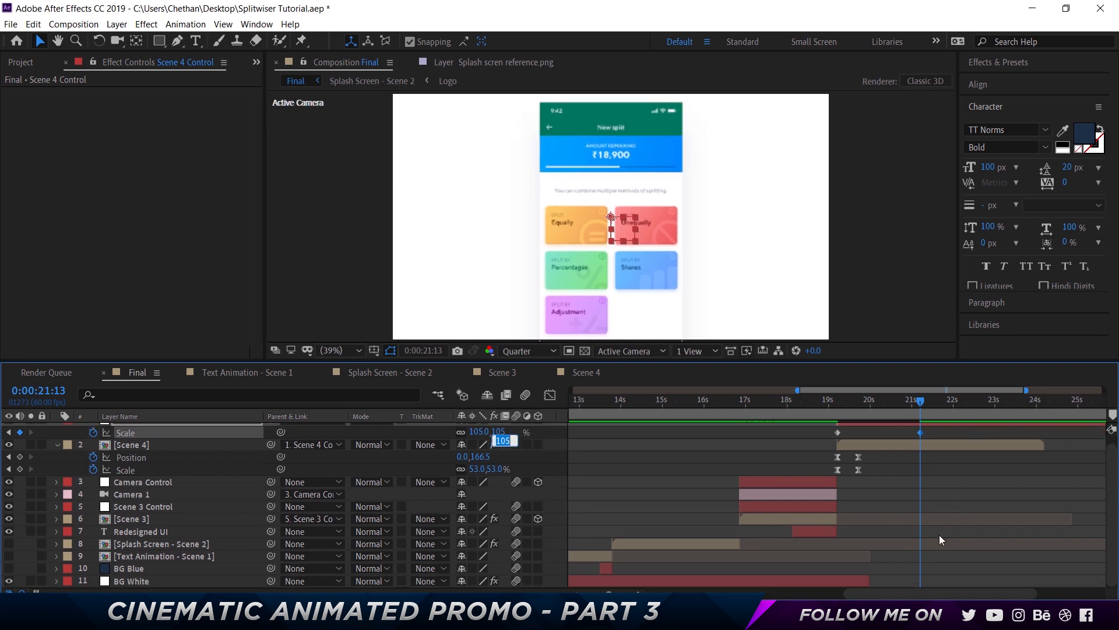
click(870, 578)
scroll(757, 495, right, 3)
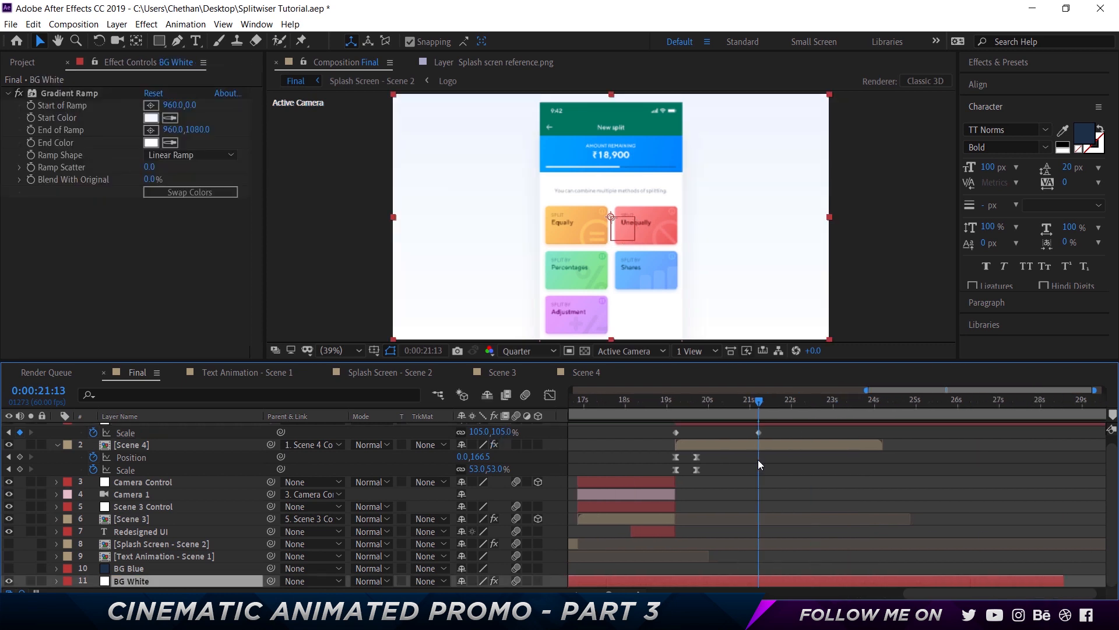
scroll(686, 466, up, 1)
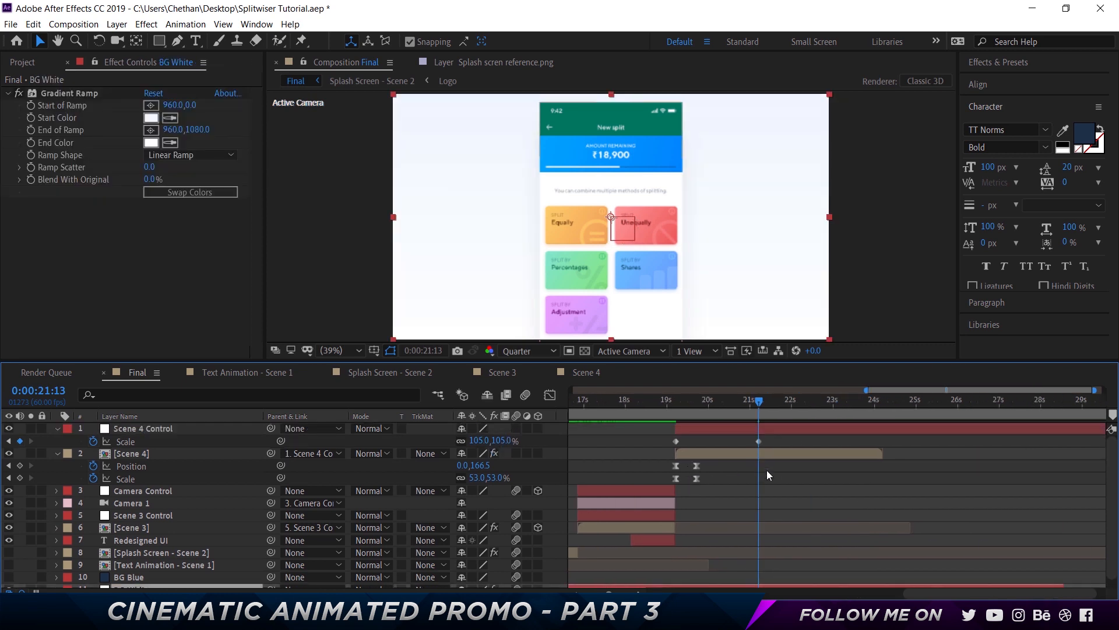
Add a Position keyframe on the Scene 4 Control null at 20:32 and reveal its keyframes
drag(755, 405, 730, 404)
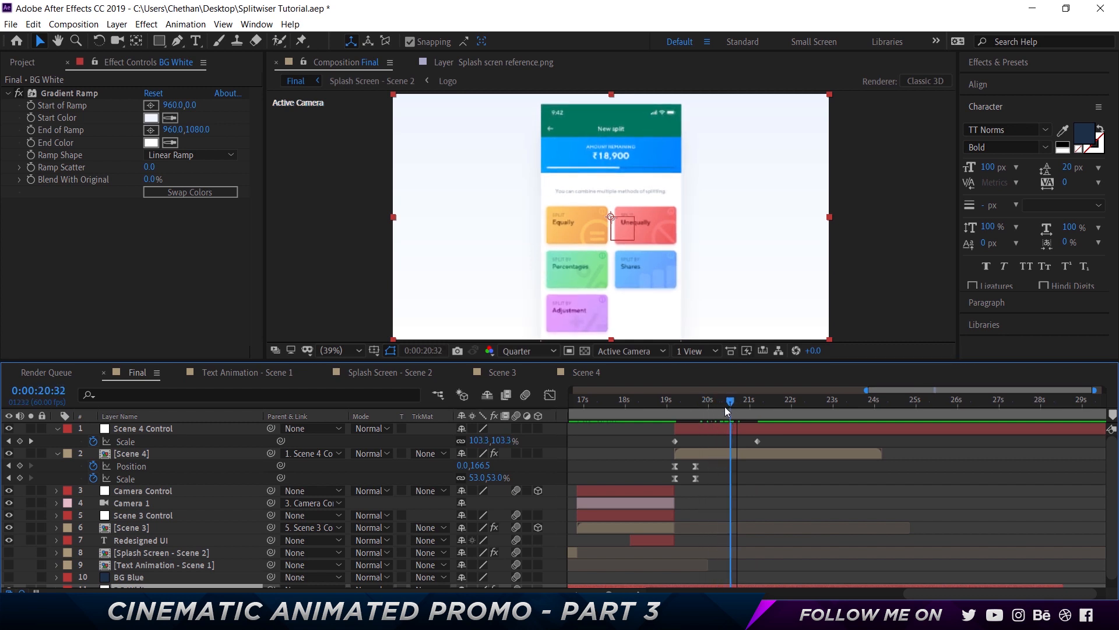
click(133, 431)
key(p)
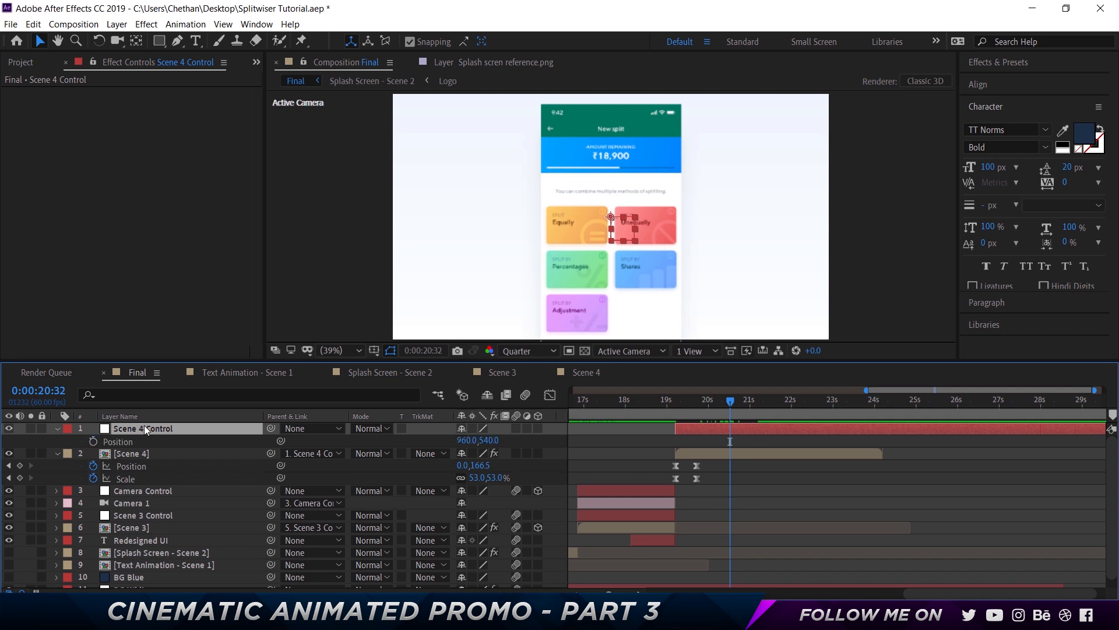
click(93, 441)
key(u)
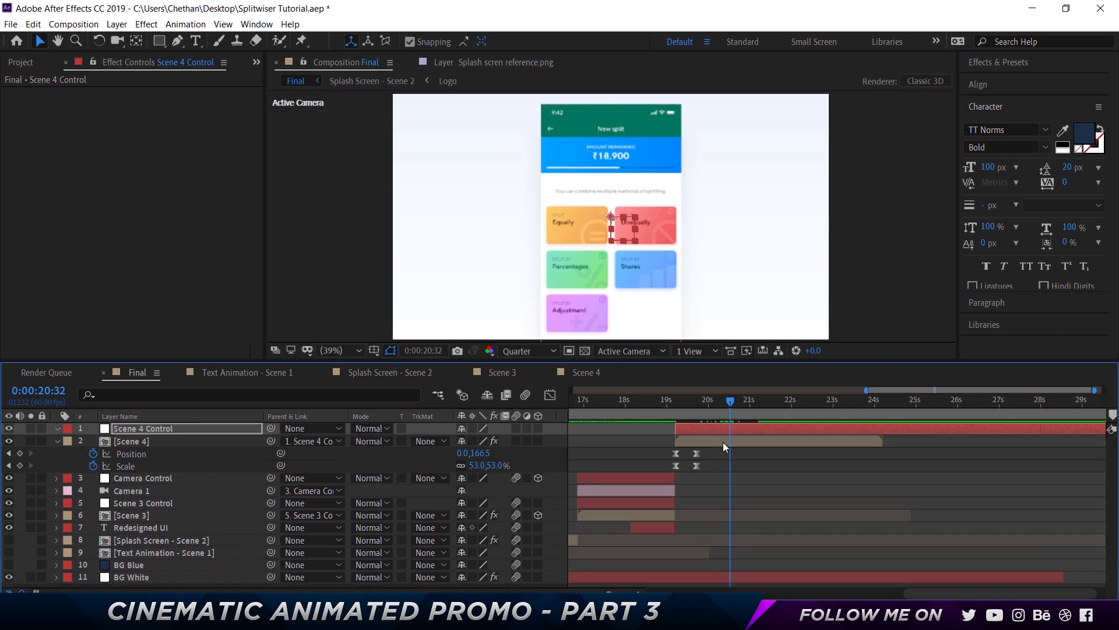
key(u)
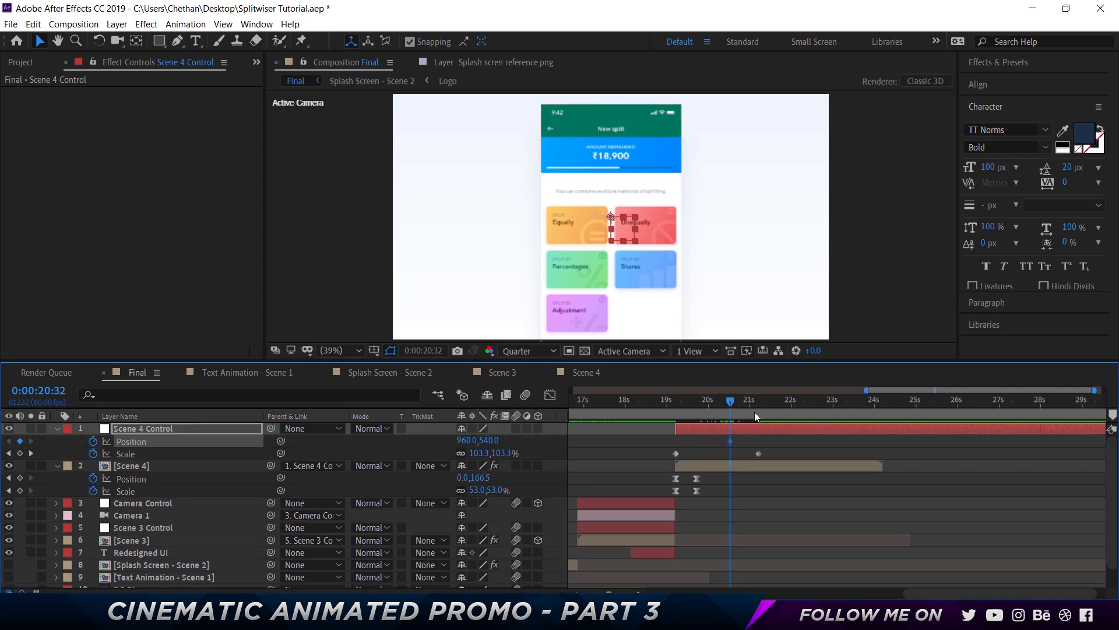
Shift the null's Position to 1320,540 at 21:13
drag(756, 403, 759, 402)
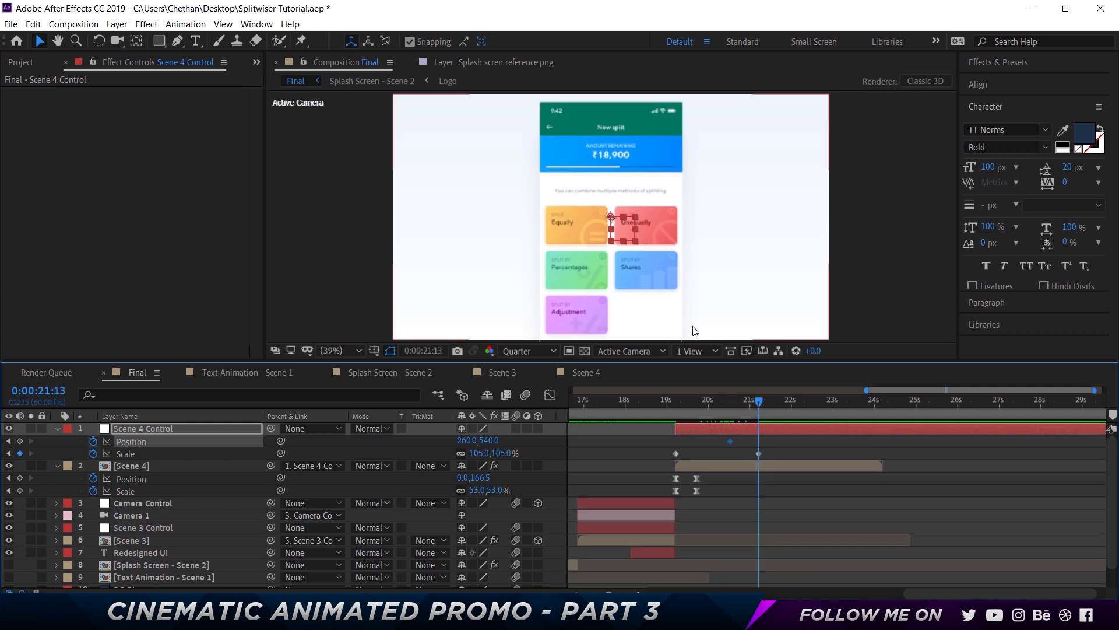
key(shift+Right)
key(shift+Right)
key(shift+Right)
key(shift+Right)
key(shift+Right)
key(shift+Right)
key(shift+Right)
key(shift+Right)
key(shift+Right)
key(shift+Right)
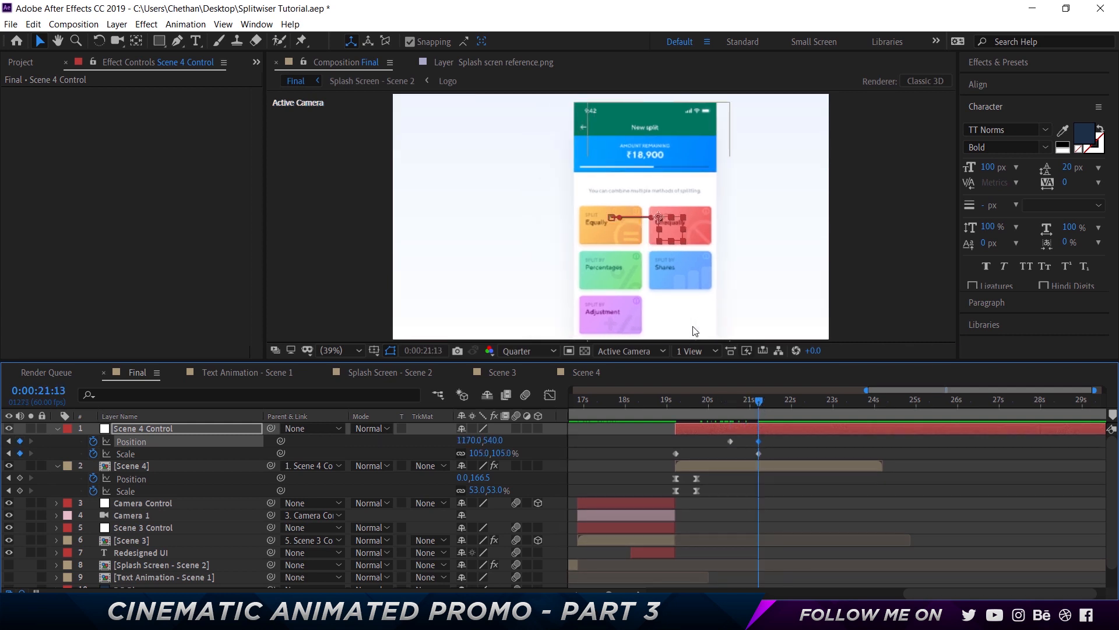
key(shift+Page_Up)
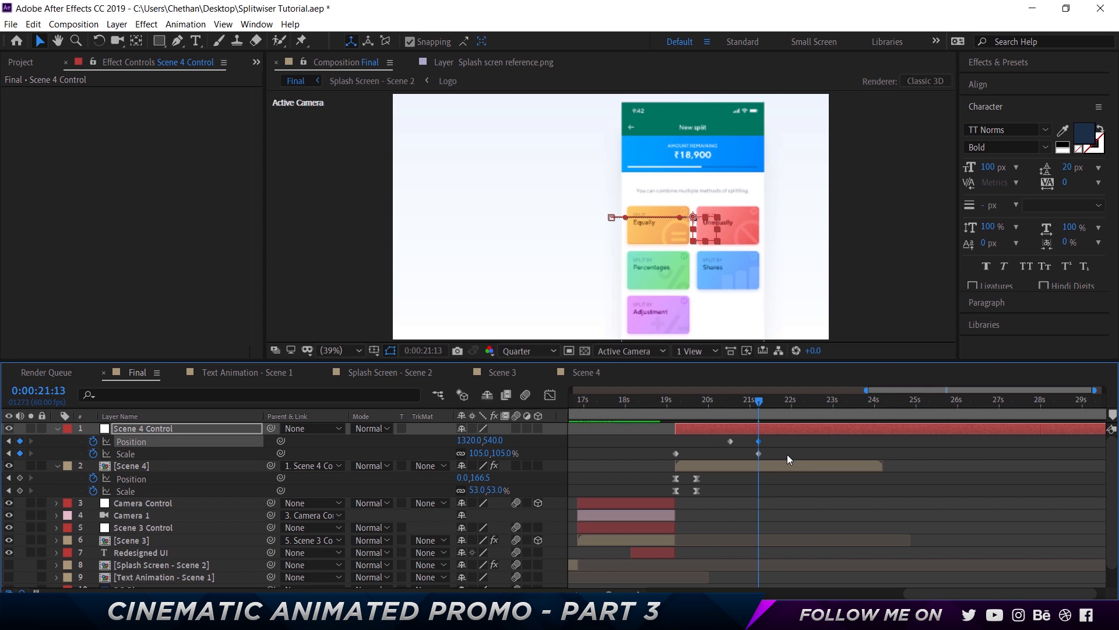
key(shift+Page_Up)
key(shift+Page_Up)
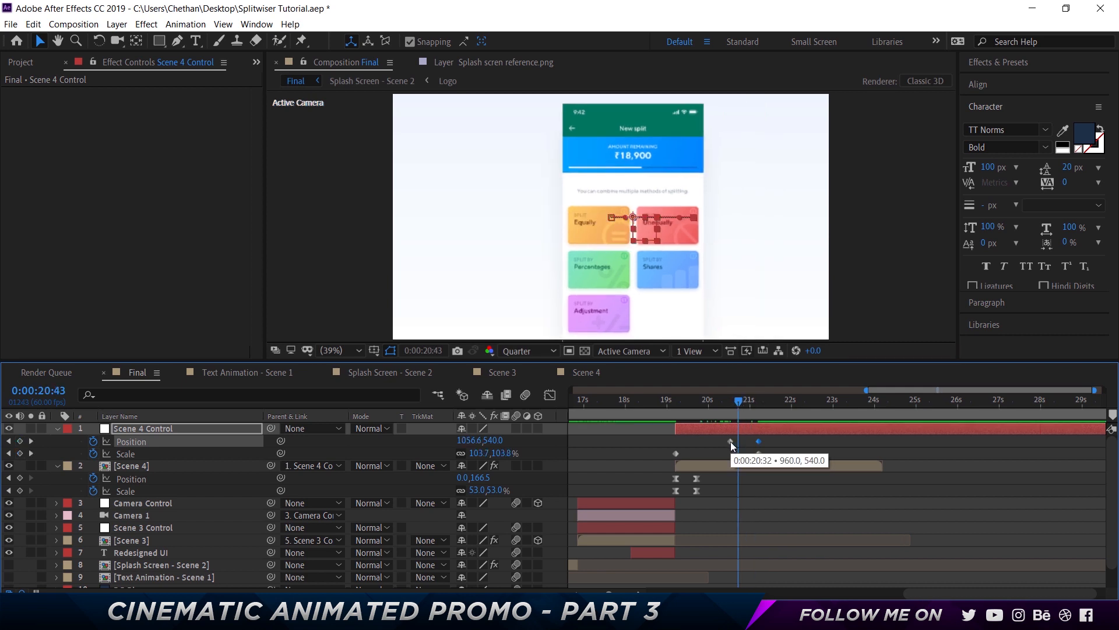
Move the null's end Position and Scale keyframes from 21:13 to 21:02
click(729, 400)
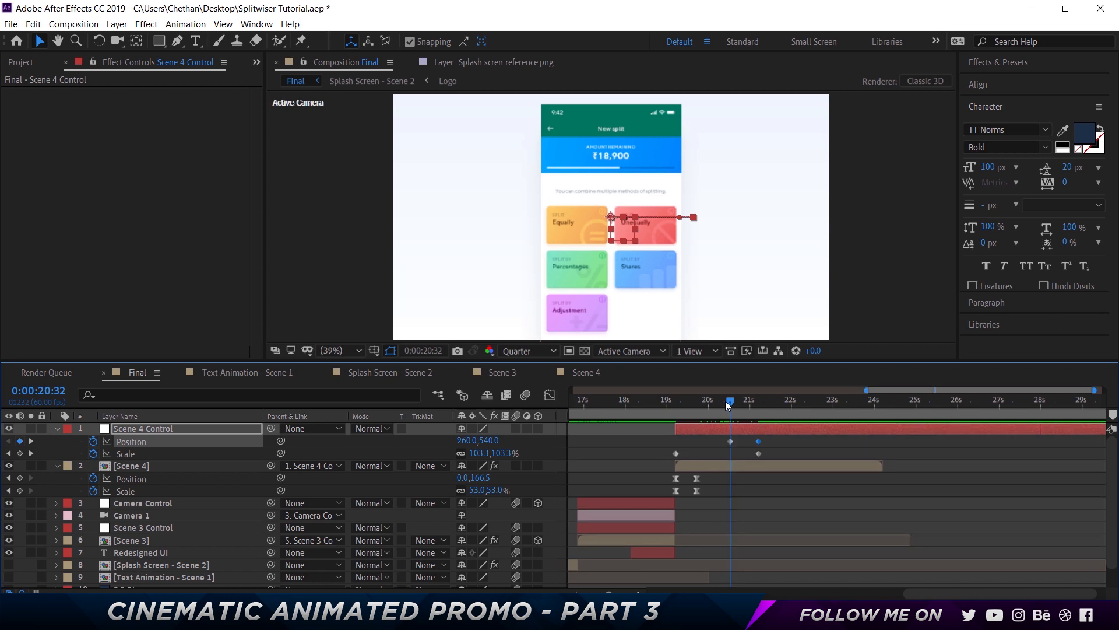
key(shift+Page_Down)
key(shift+Page_Down)
key(shift+Page_Down)
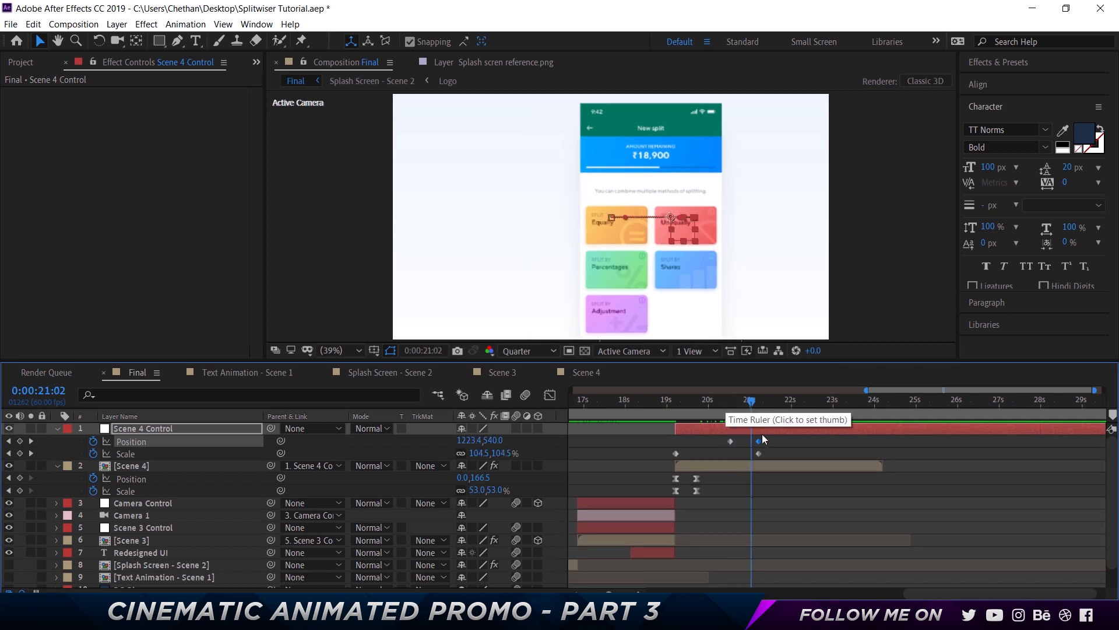
drag(766, 457, 748, 442)
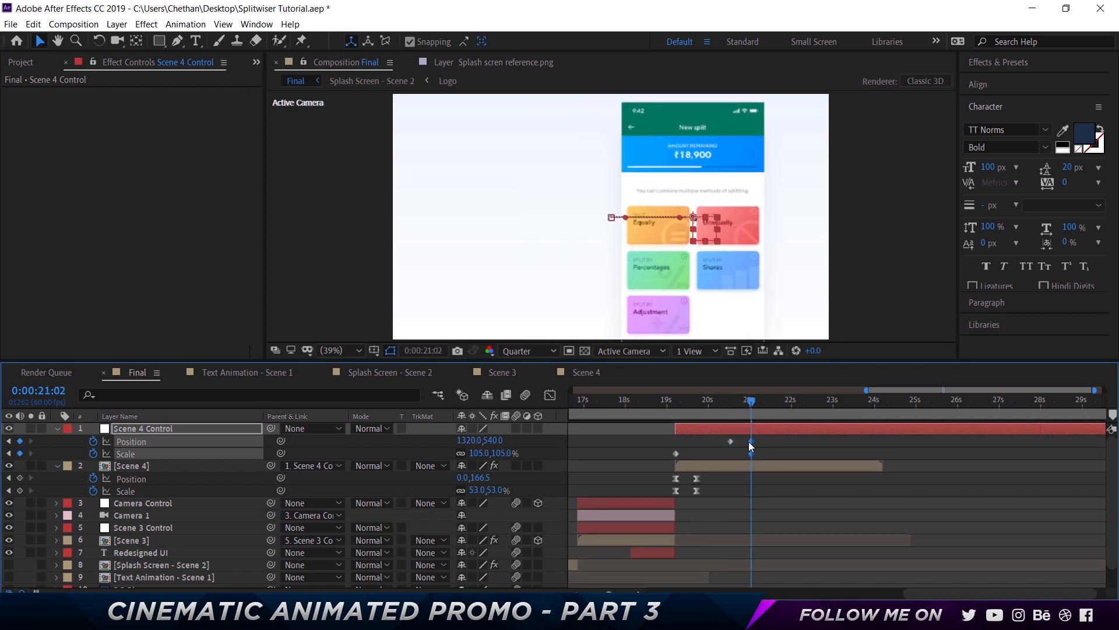
Nudge the null's end Position to 1380,540 at 21:02
click(788, 450)
click(747, 295)
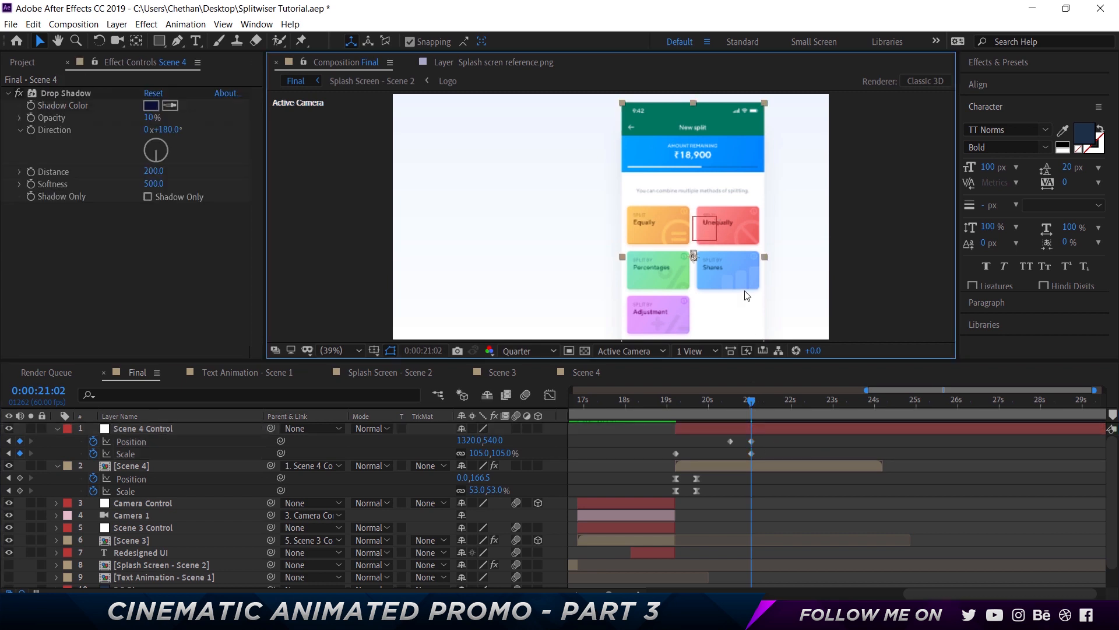
key(shift+Right)
key(shift+Right)
key(shift+Right)
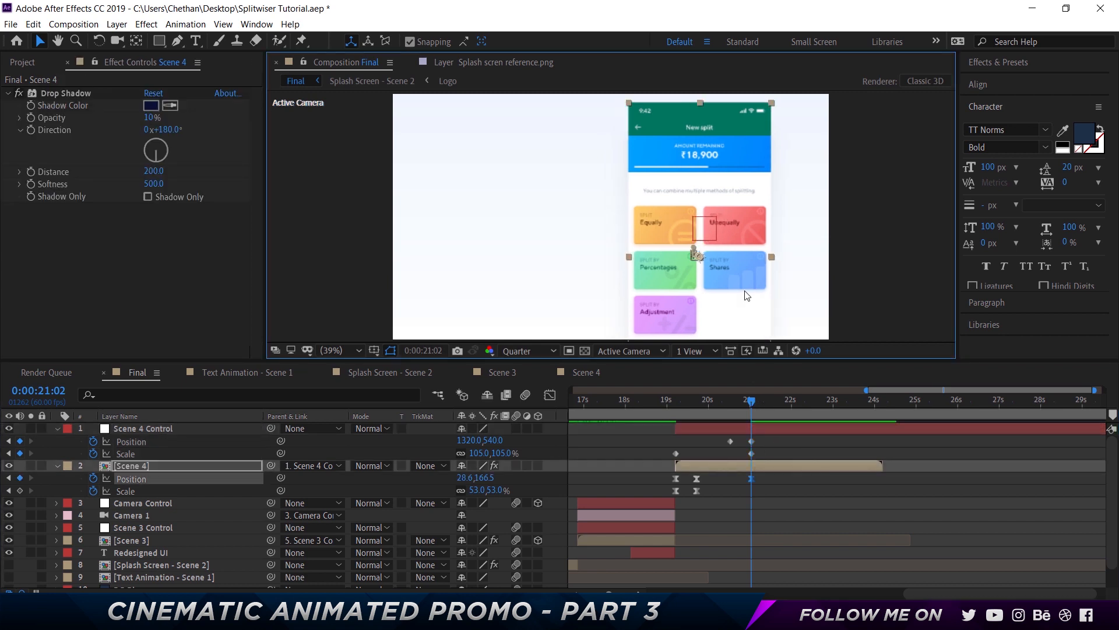
click(775, 456)
click(771, 455)
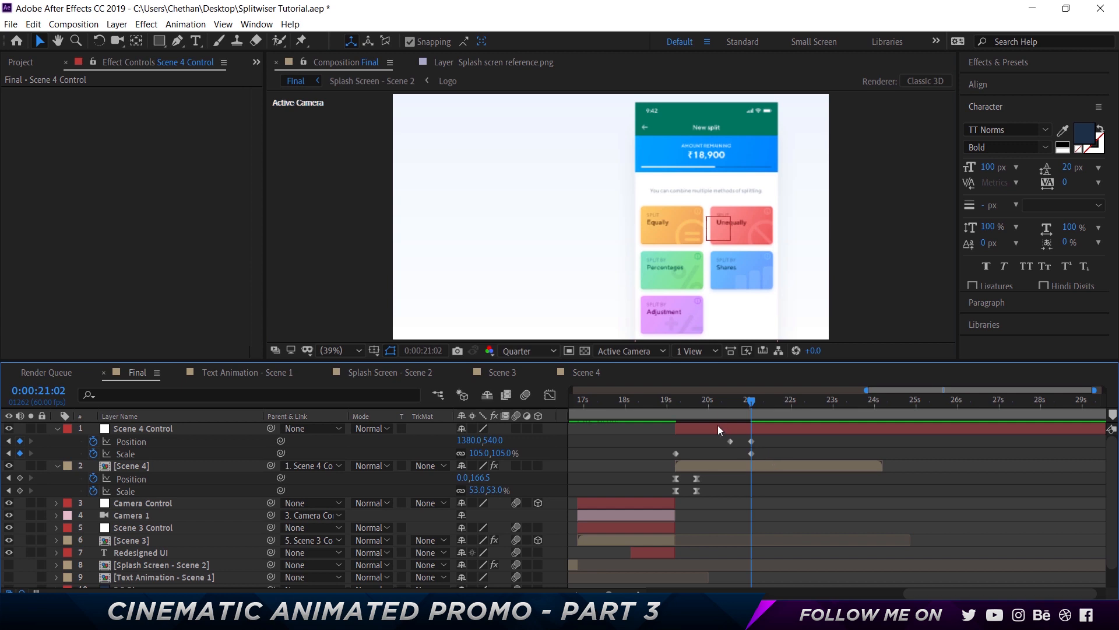
Apply Easy Ease to the Scene 4 Control null's Position and Scale keyframes
drag(767, 457, 652, 425)
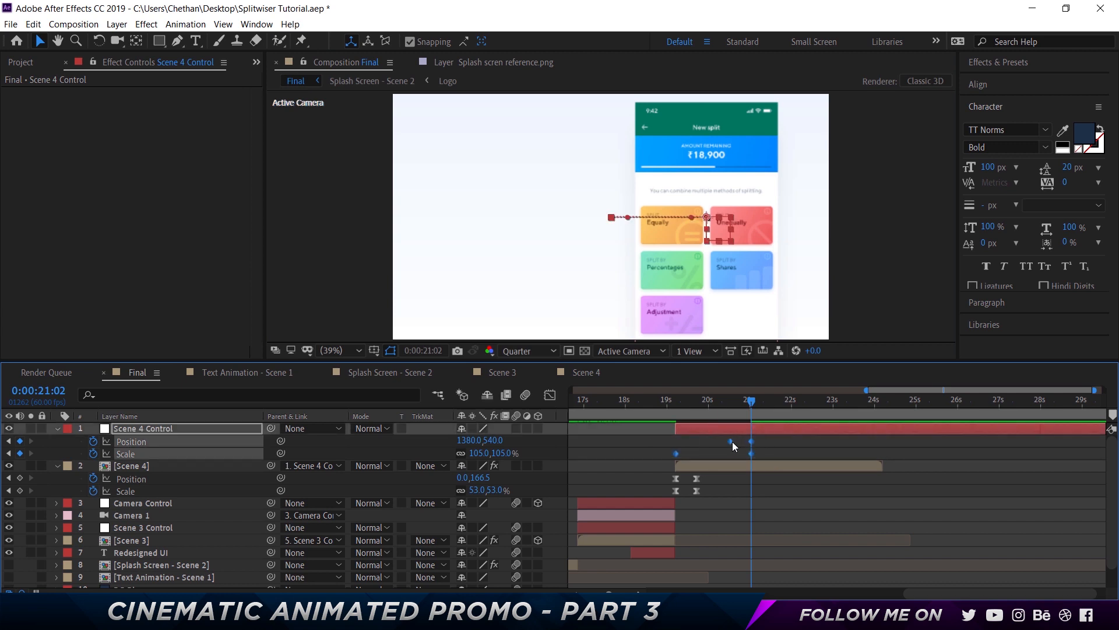
right_click(732, 441)
mouse_move(822, 431)
click(562, 474)
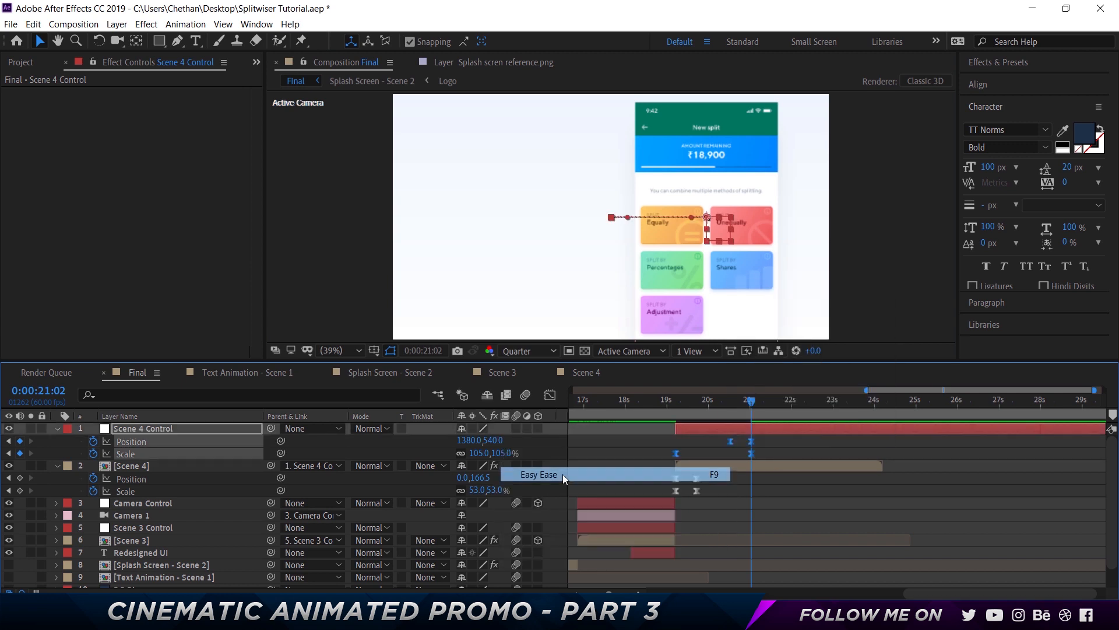
click(767, 443)
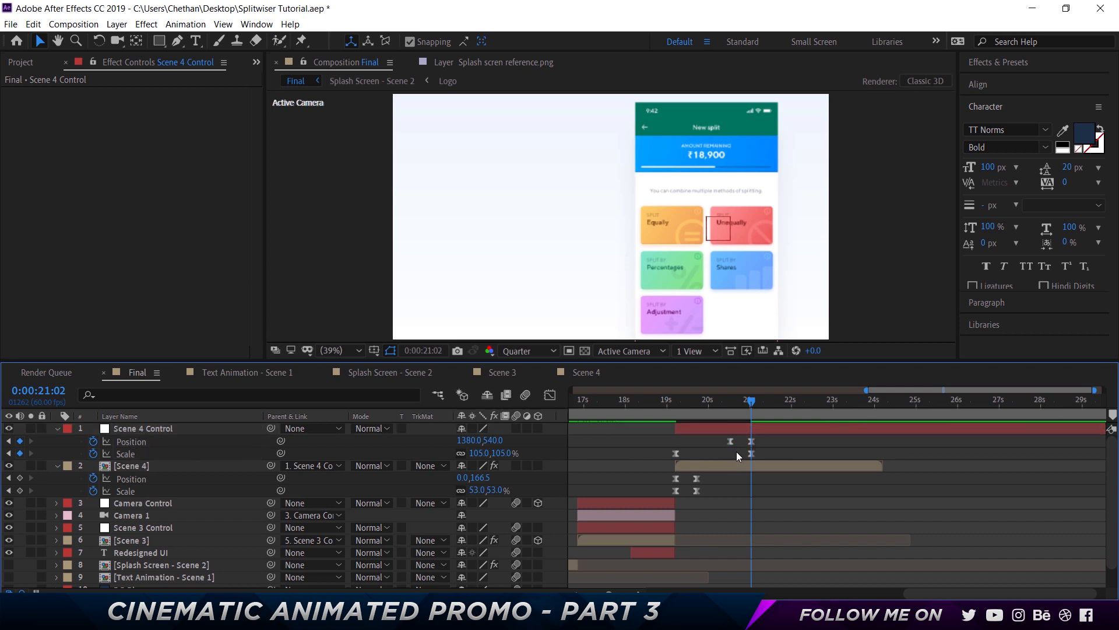
Adjust the speed curve of the null's Position keyframes in the Graph Editor
drag(749, 444, 701, 419)
key(shift+F3)
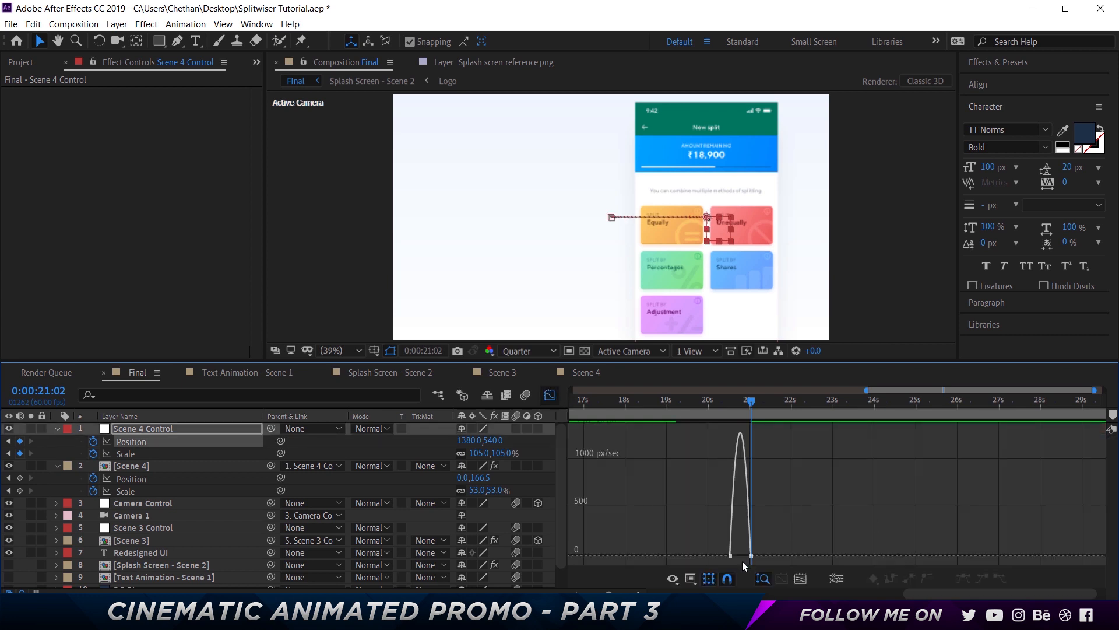
drag(747, 555, 727, 555)
click(550, 394)
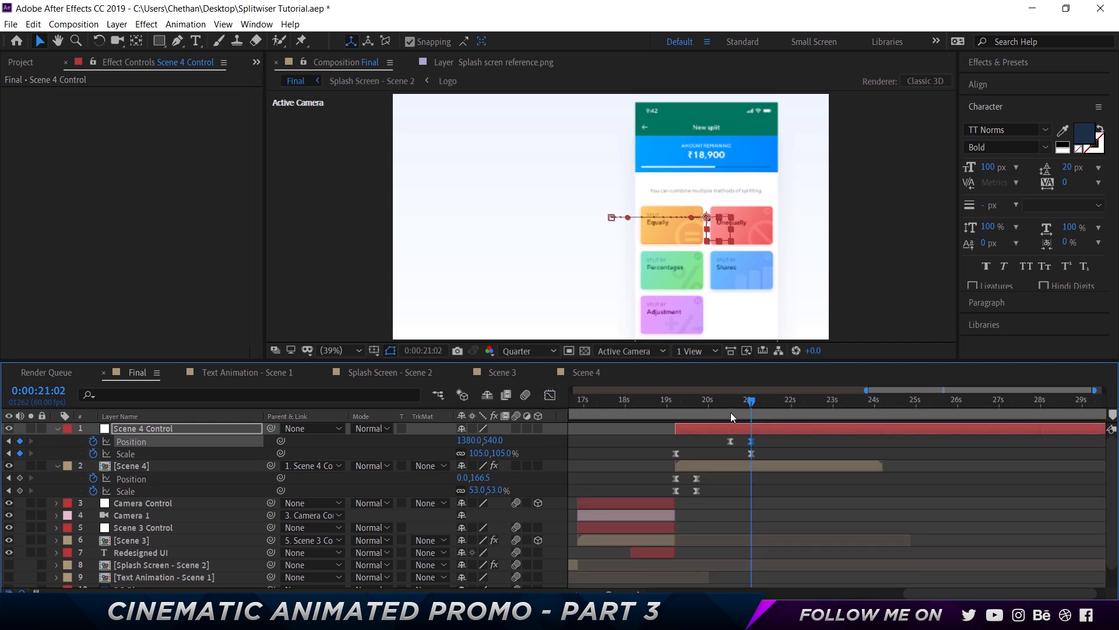
Paste a duplicate of the Redesigned UI text layer above Scene 4 at 19:12
drag(730, 408, 669, 405)
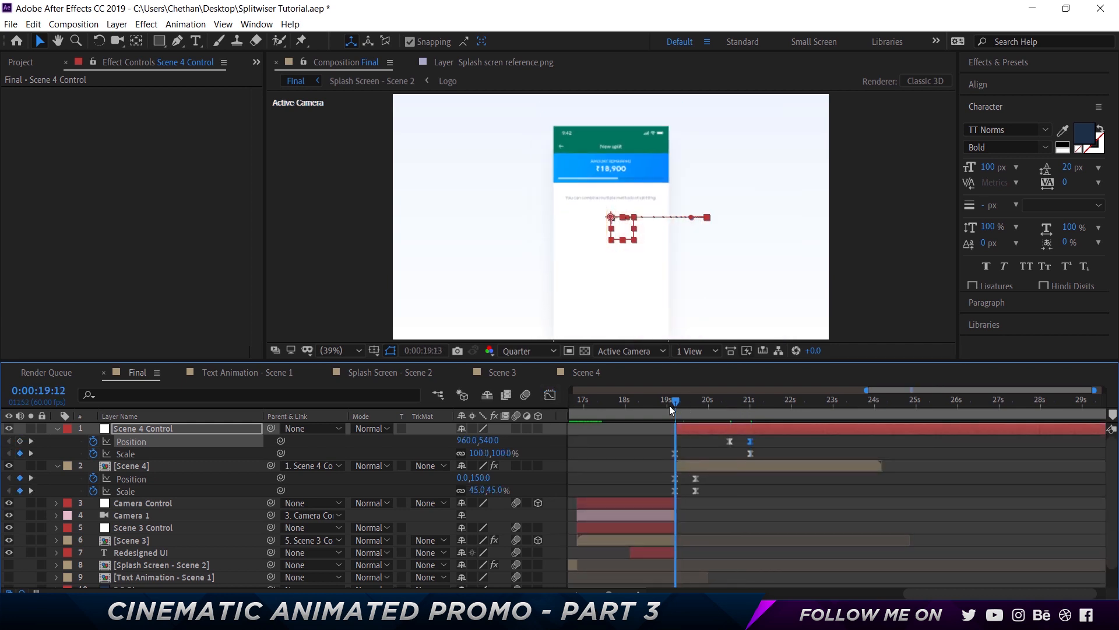
click(159, 550)
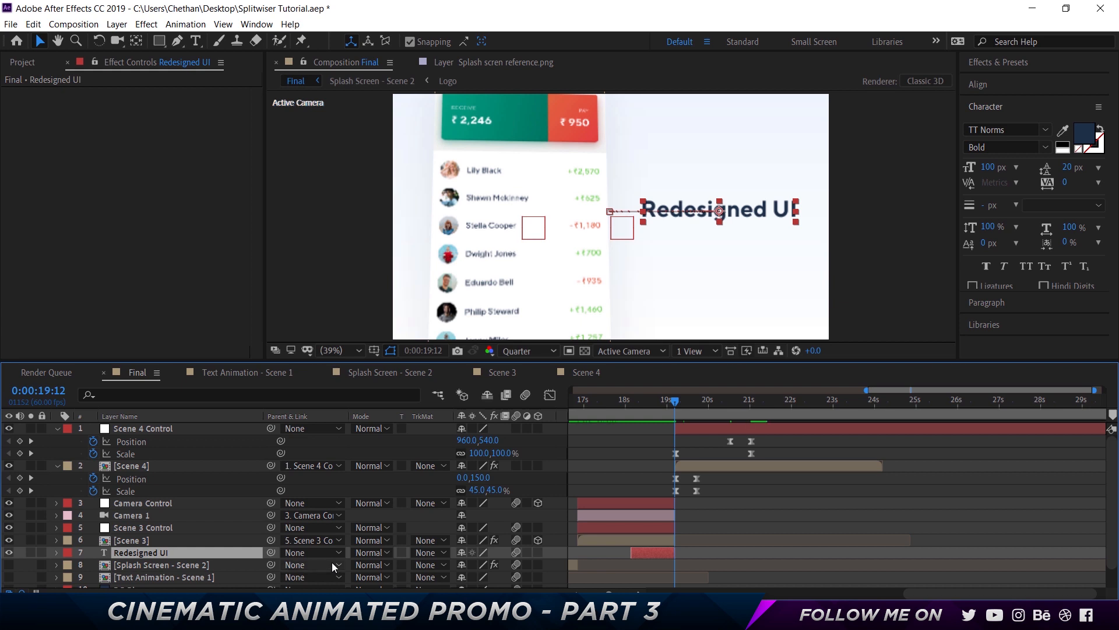
click(159, 468)
key(ctrl+v)
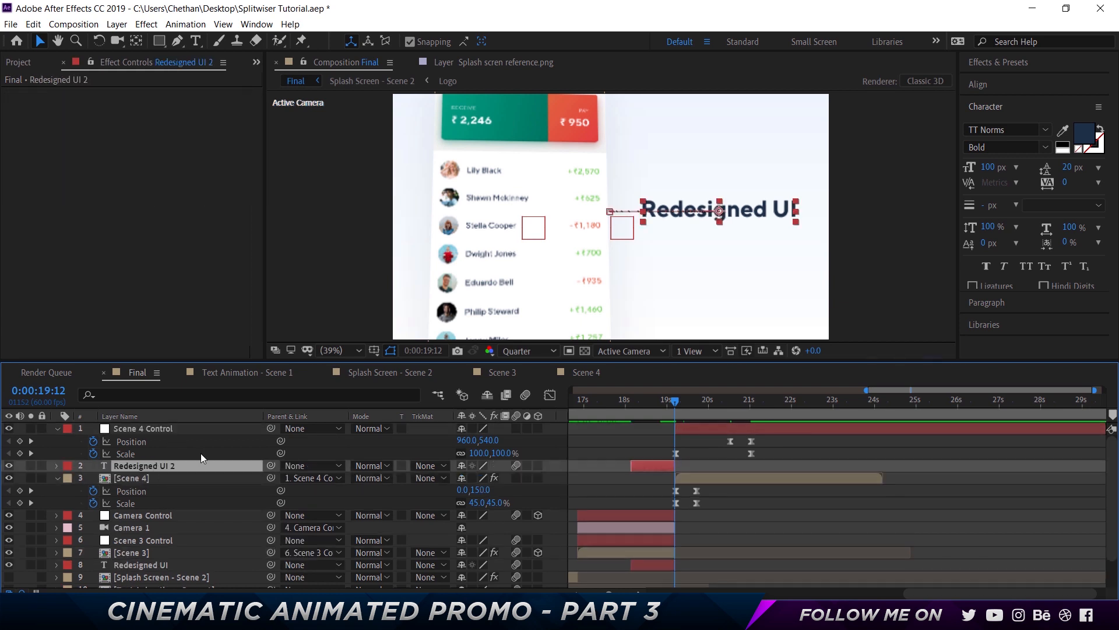
Edit the duplicate's text to "COmbine... Multiple" and "Splitting Methods" on two lines
double_click(139, 464)
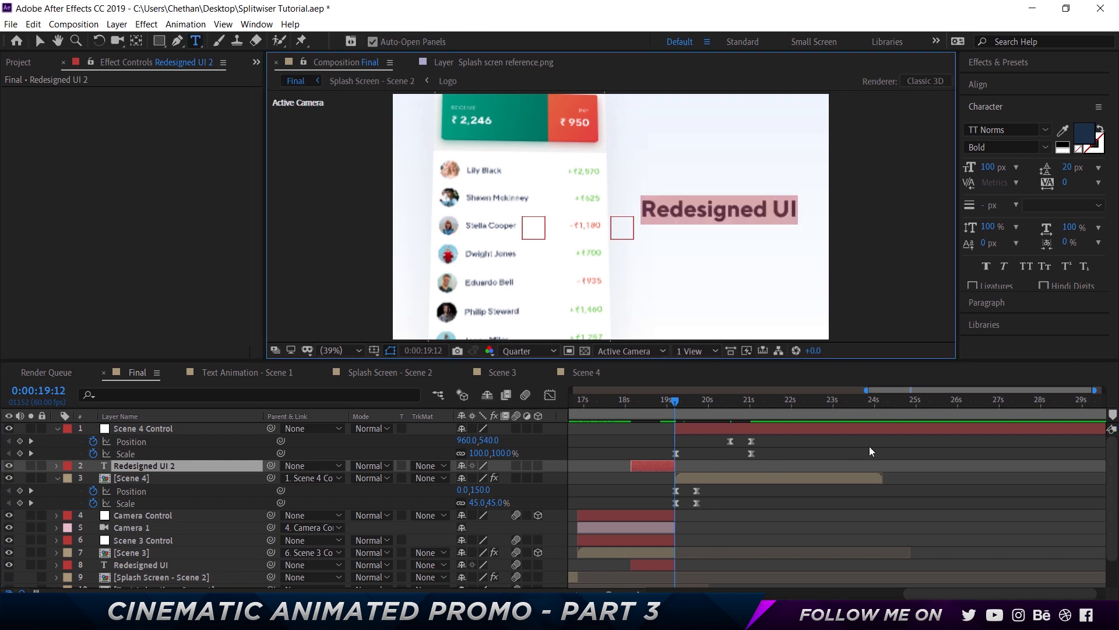
text(COmbine...)
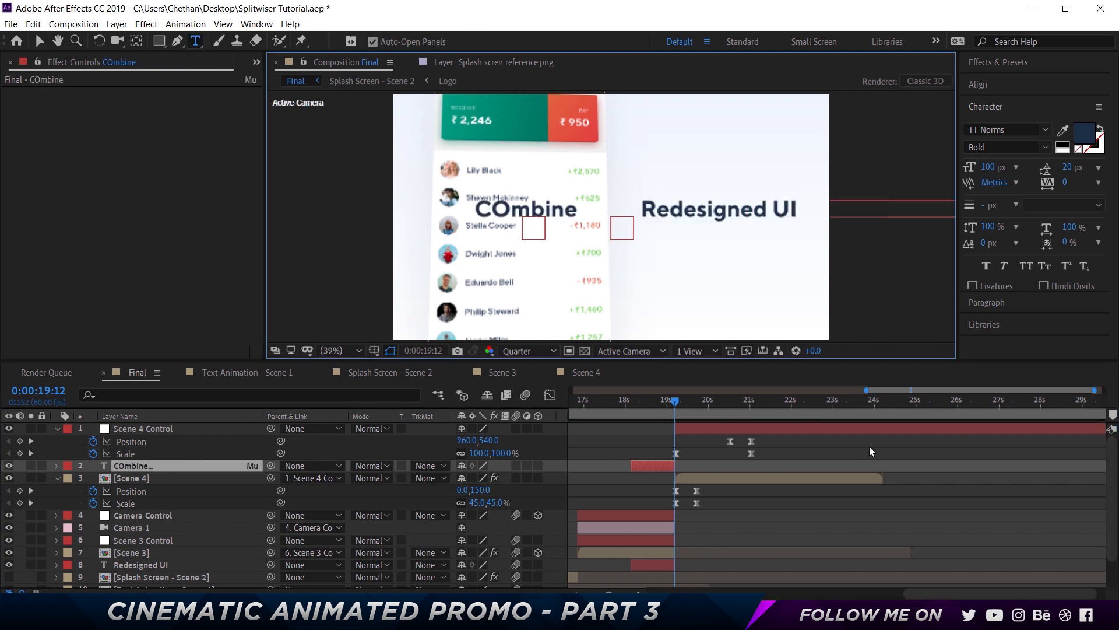
text( Multiple)
key(Return)
text(Split)
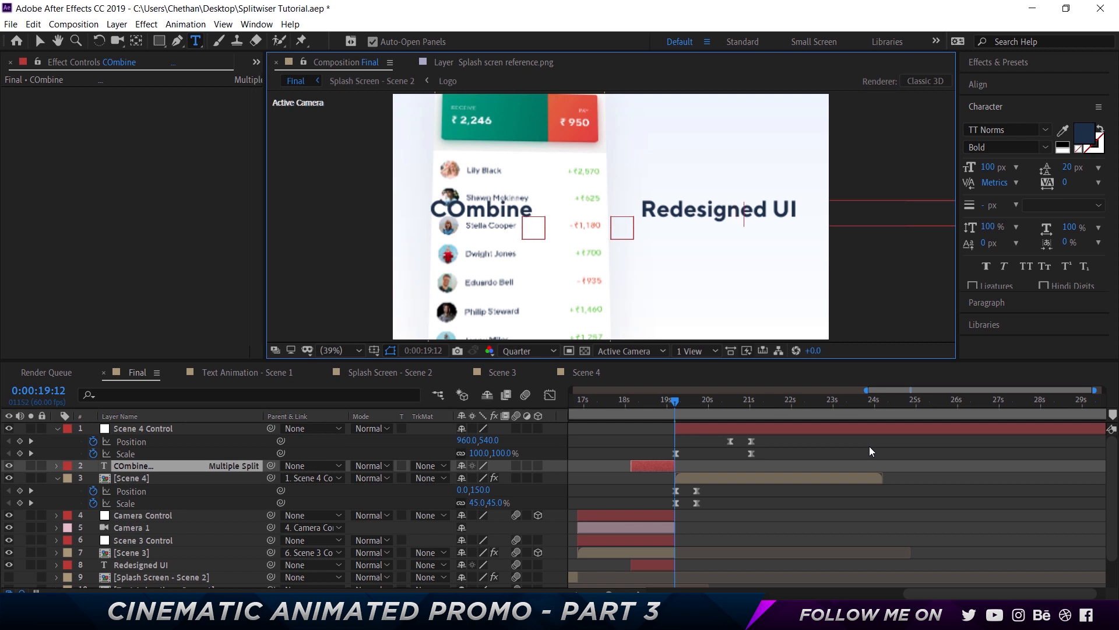
text(ting Methods)
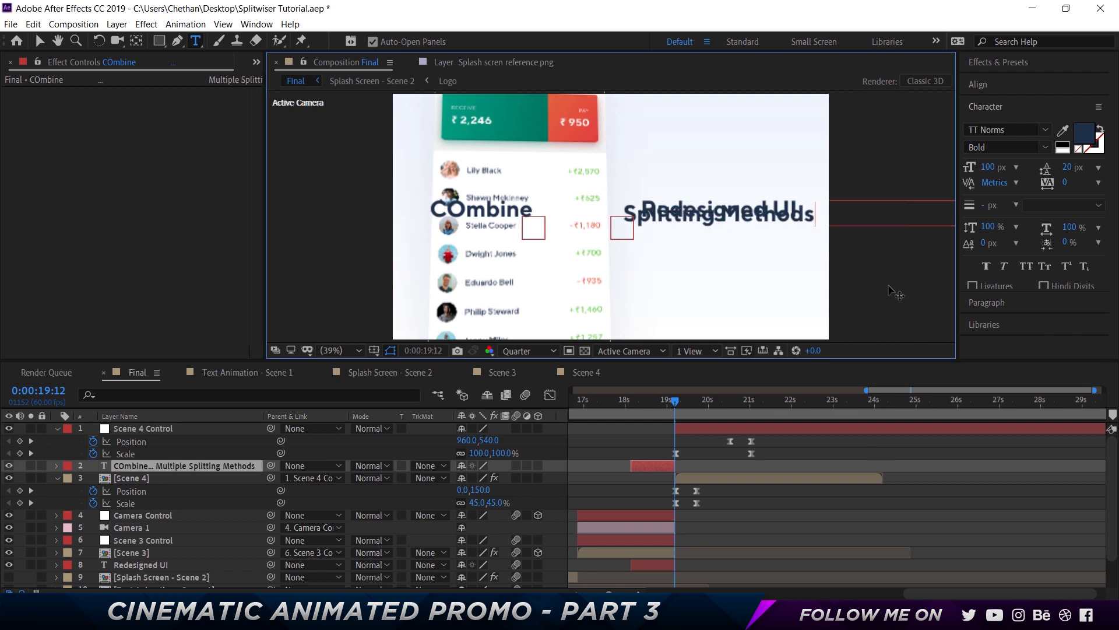
click(805, 520)
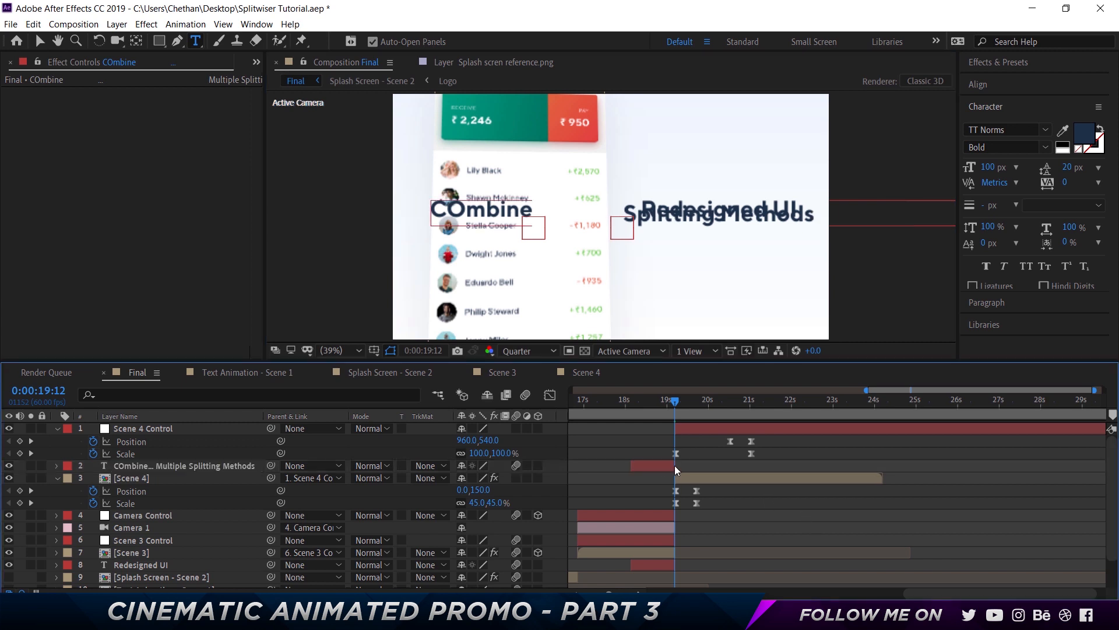
Shift the new text layer's start in the timeline and move it below the Scene 4 layer
drag(675, 466, 712, 467)
key([)
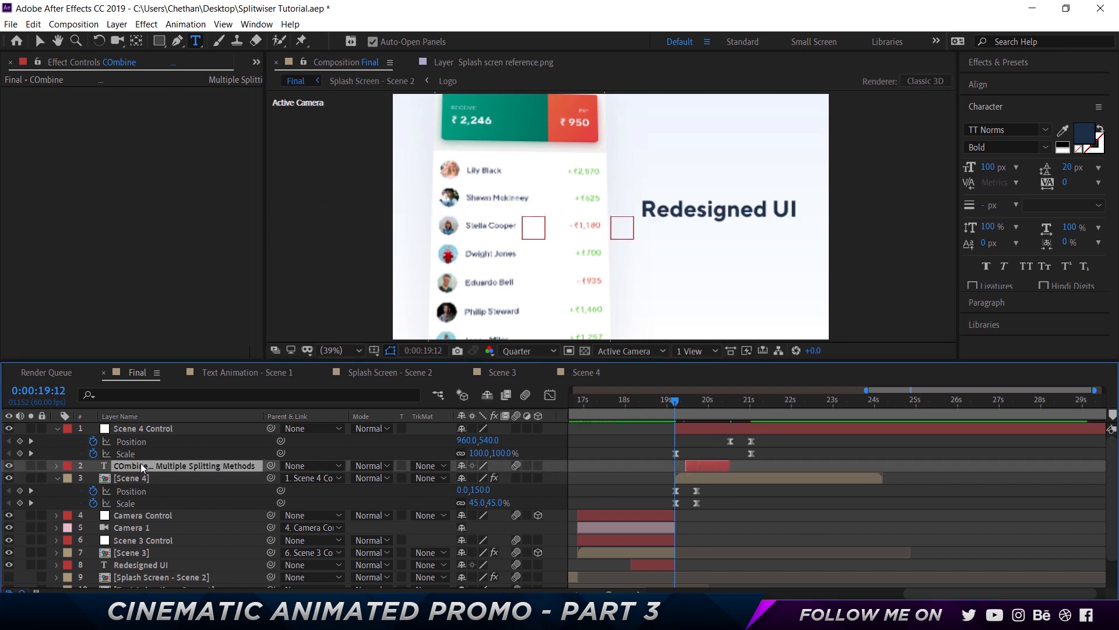
drag(141, 463, 143, 481)
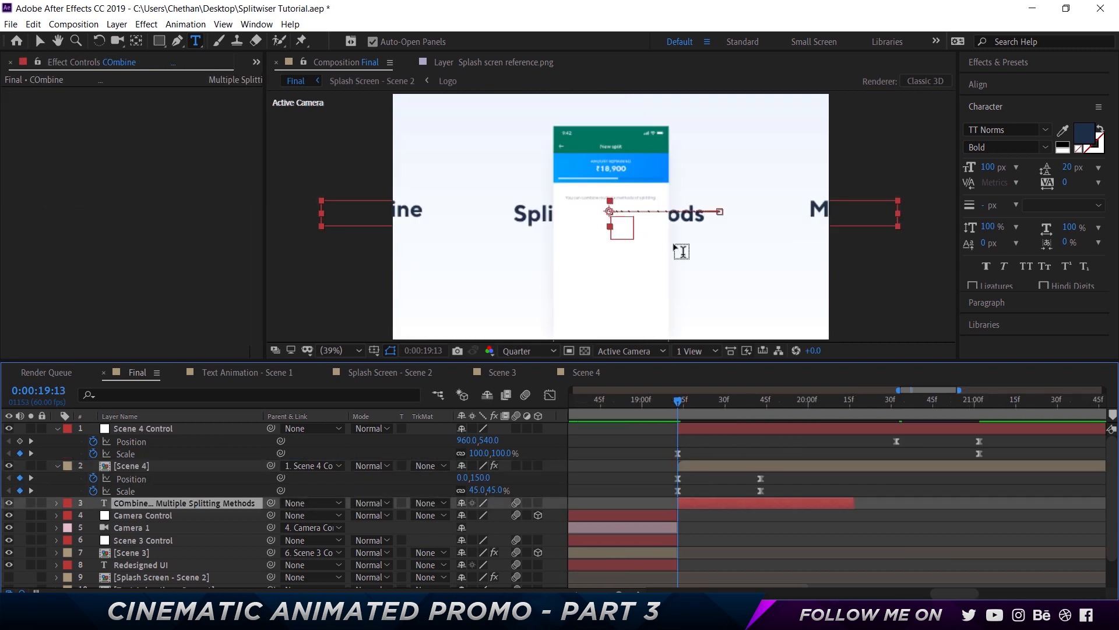
Replace the text with "Combingmultiple" and "Splitting methods" on two lines
triple_click(424, 212)
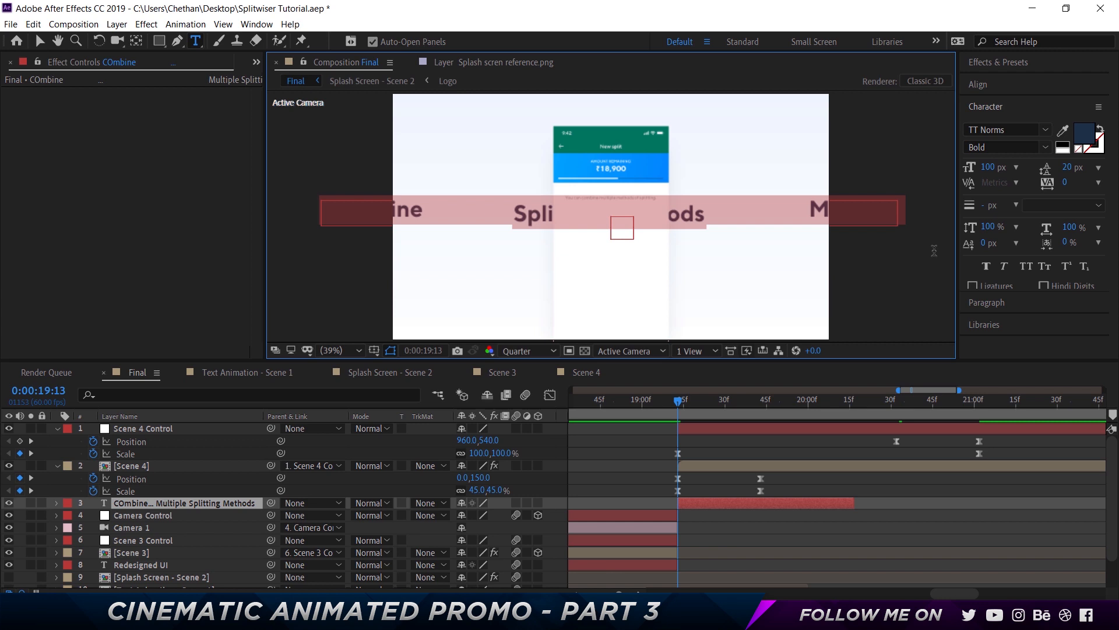
text(Combing)
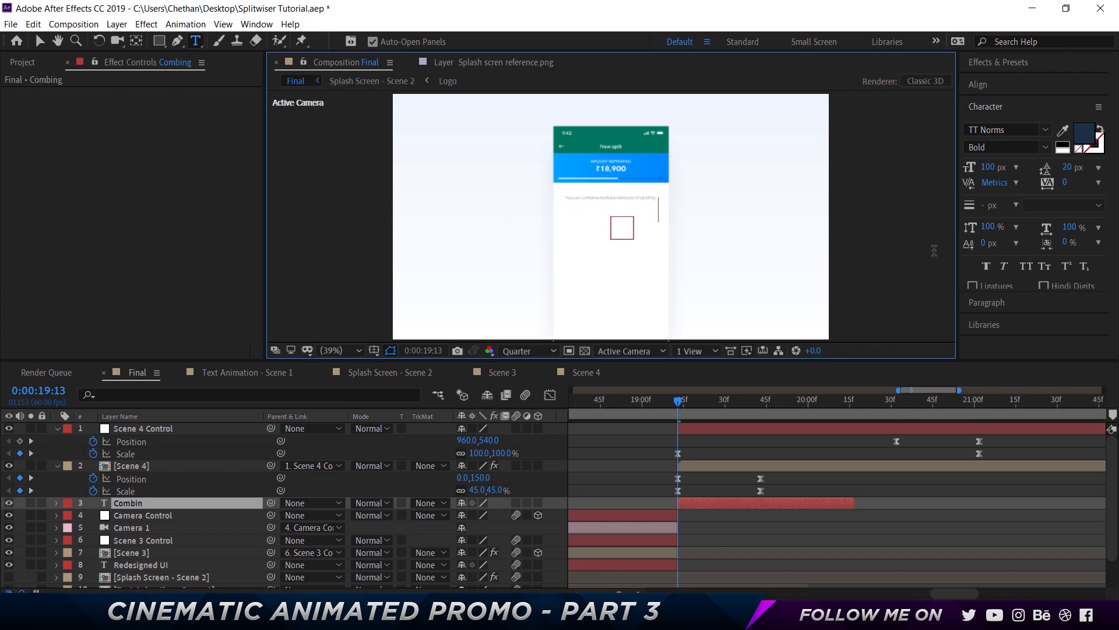
text(multiple)
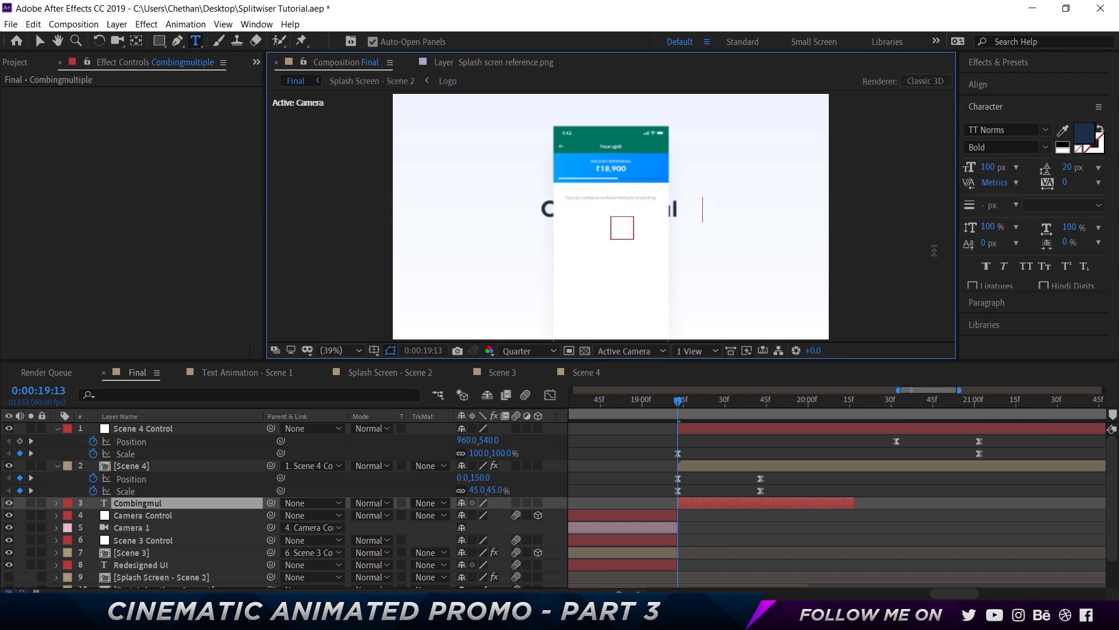
key(Return)
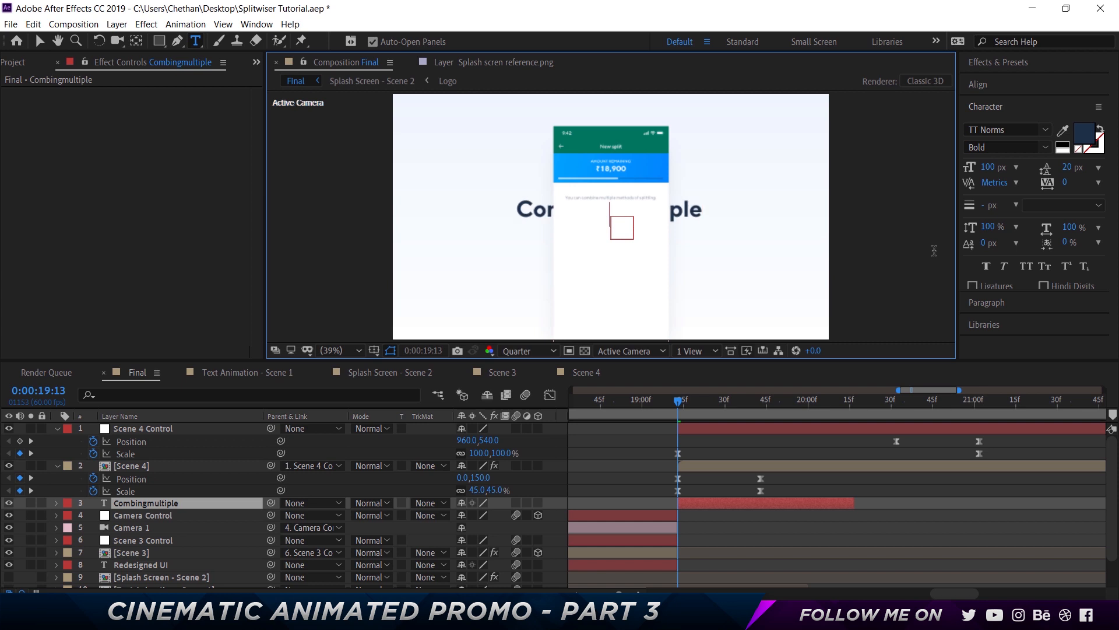
text(Splitting methods)
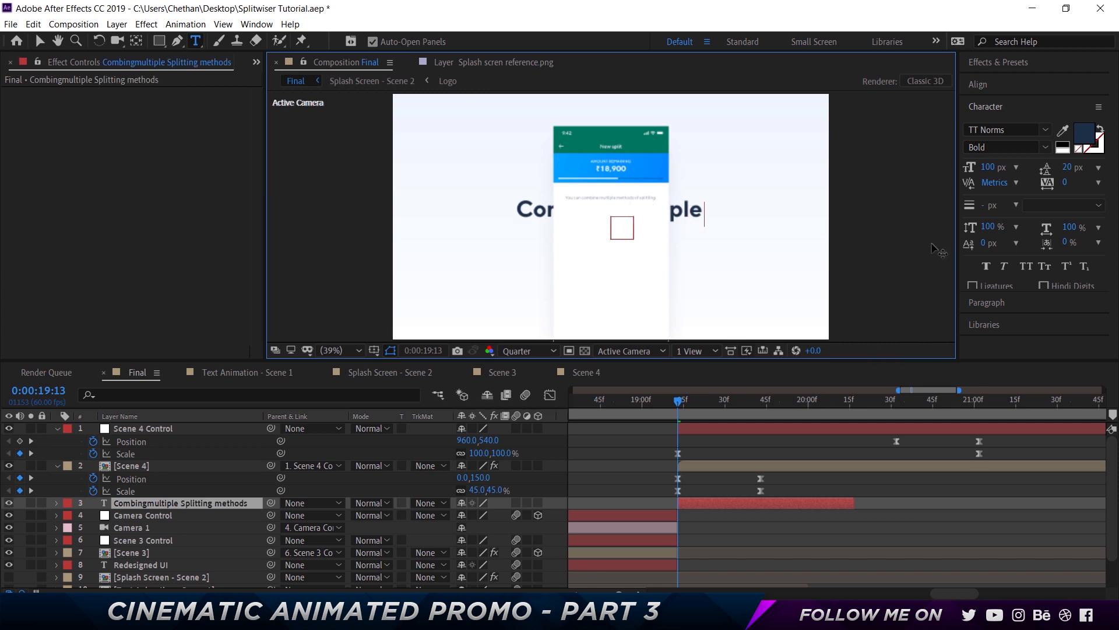
click(821, 483)
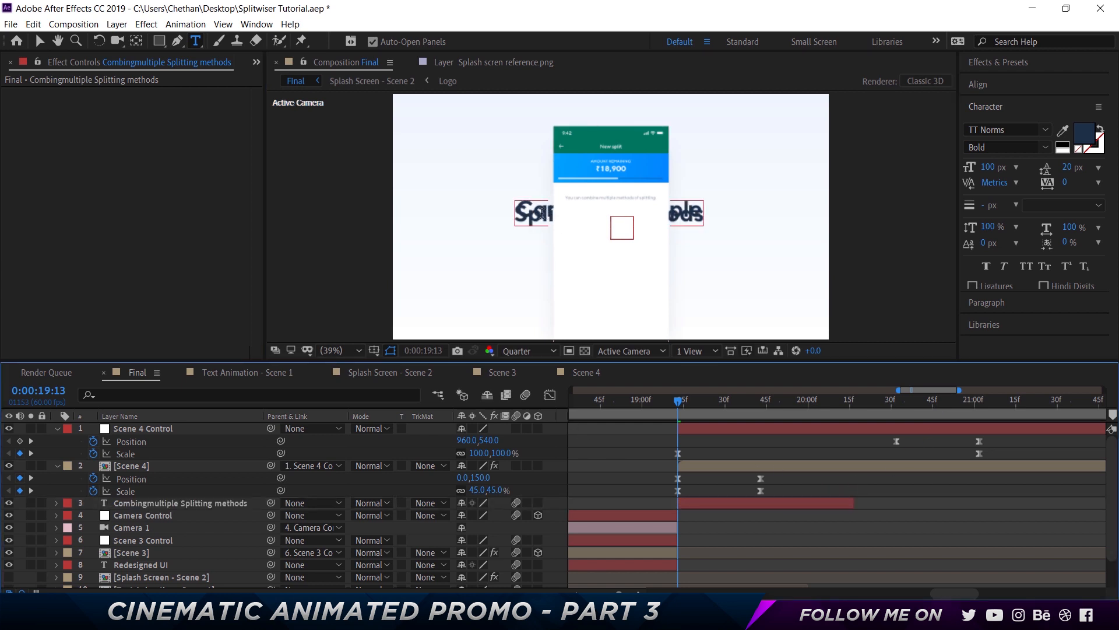
Select all the text and set its leading to 120 px
click(543, 214)
key(ctrl+a)
click(1071, 168)
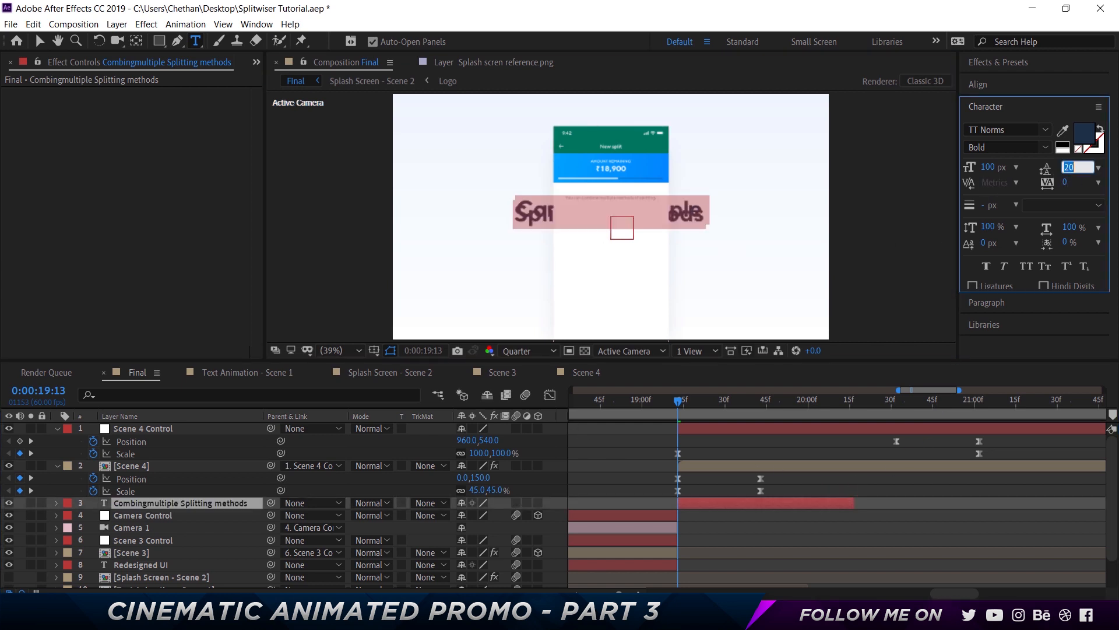
text(au)
key(Return)
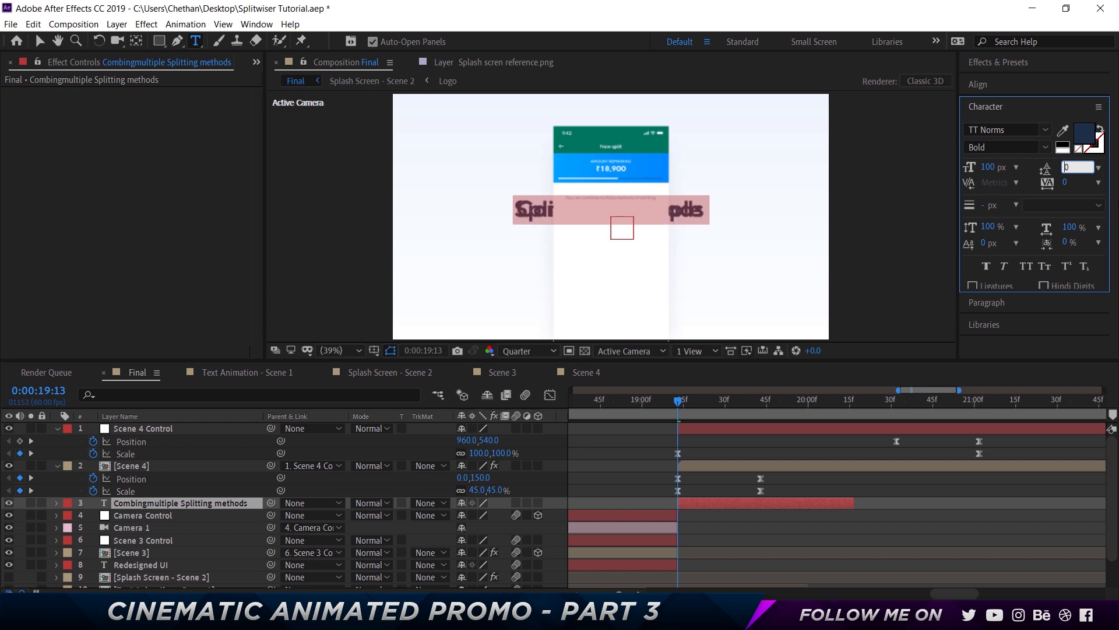
click(1071, 167)
text(150)
key(Return)
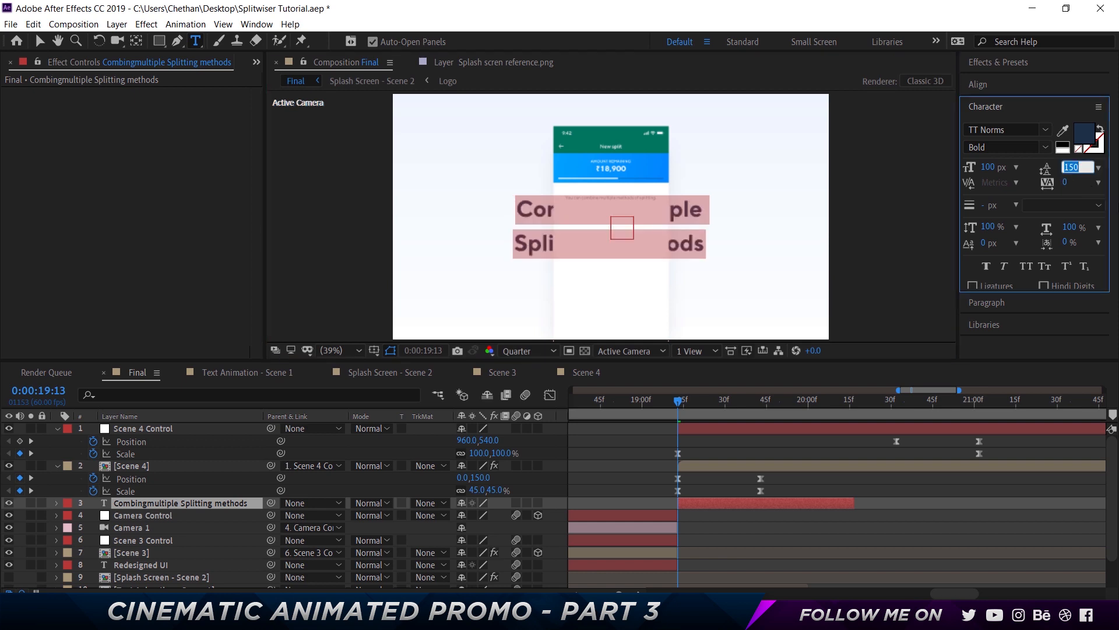
key(shift+Down)
key(shift+Down)
key(shift+Down)
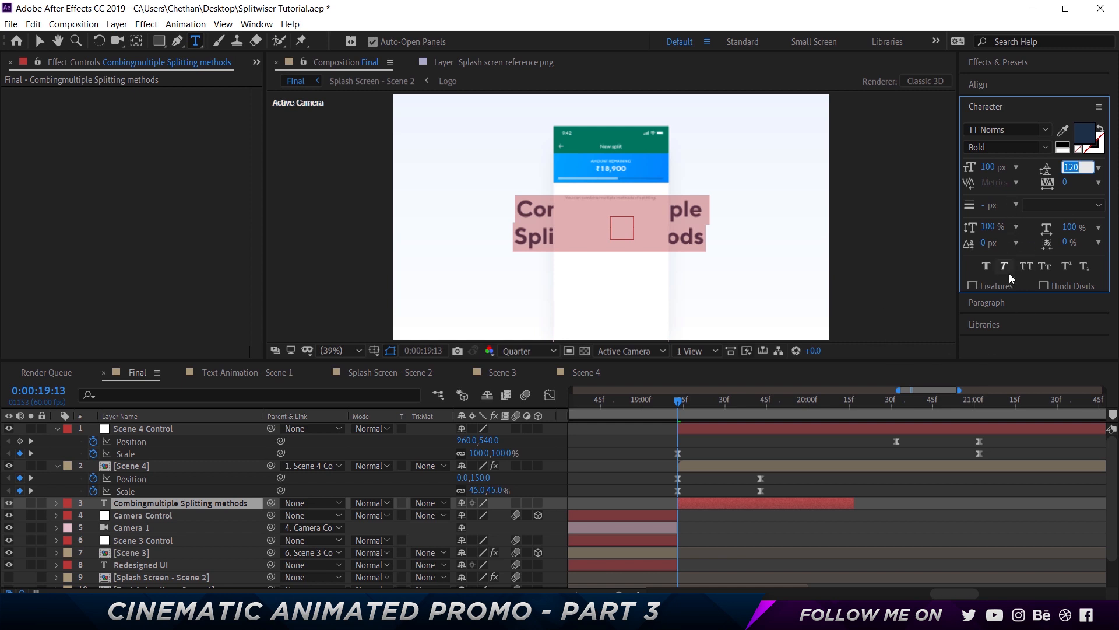
Left-align the text paragraph
click(998, 303)
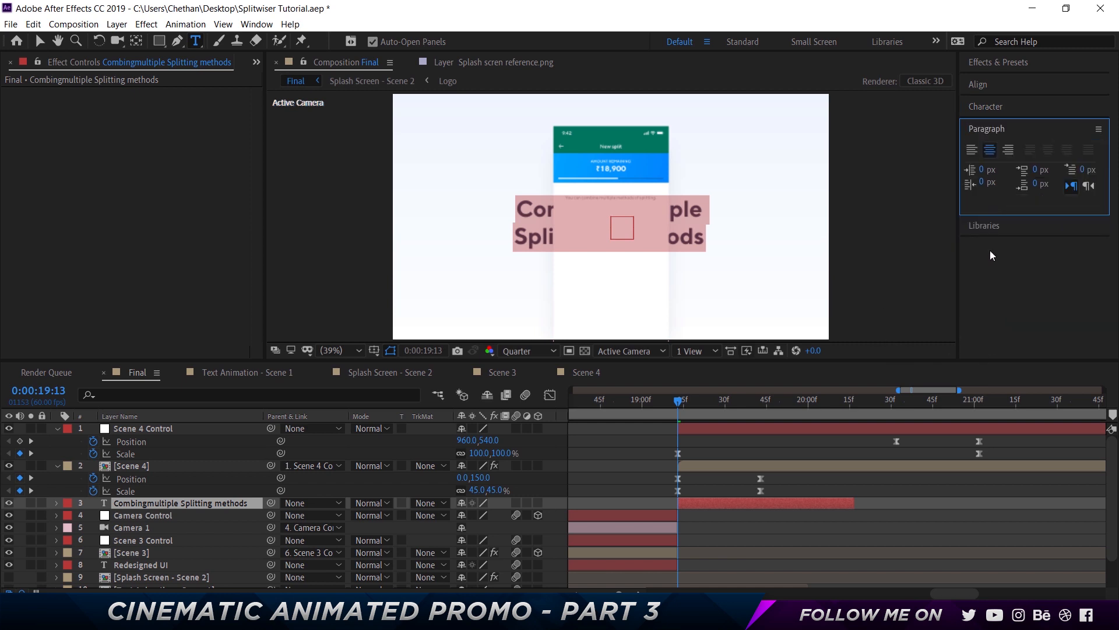
click(972, 149)
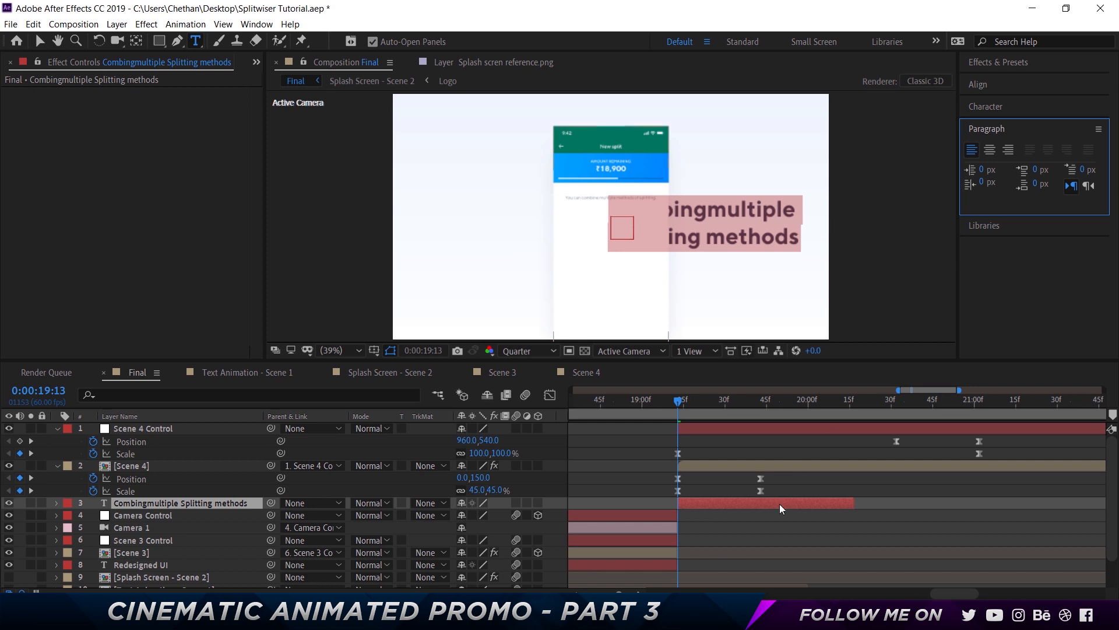
click(770, 552)
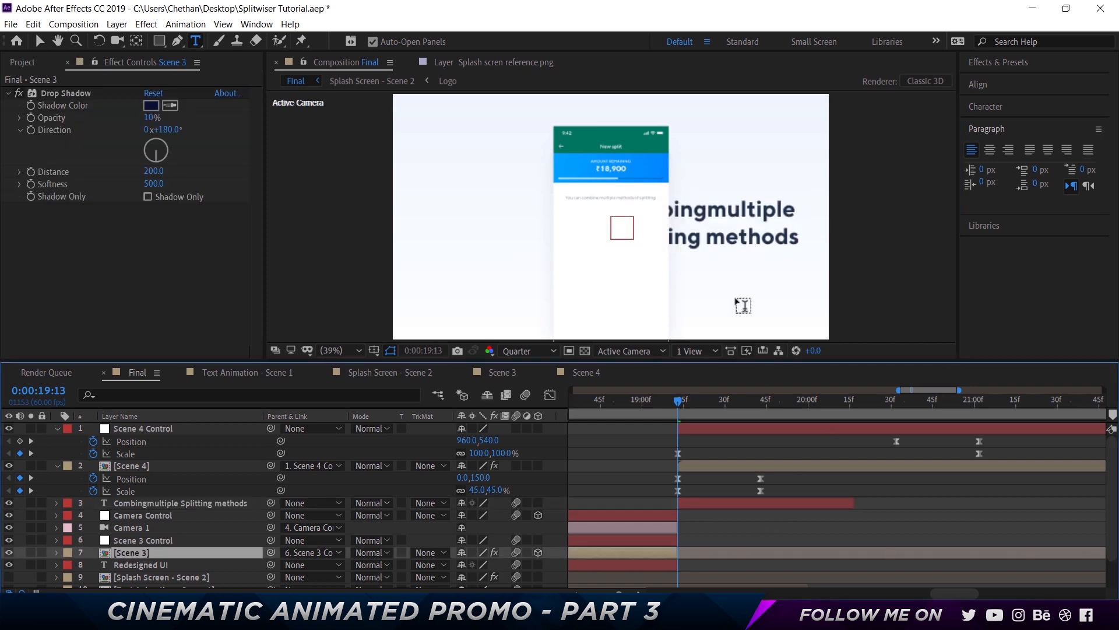
Reselect the text layer and remove its inherited Position keyframes
key(v)
click(732, 243)
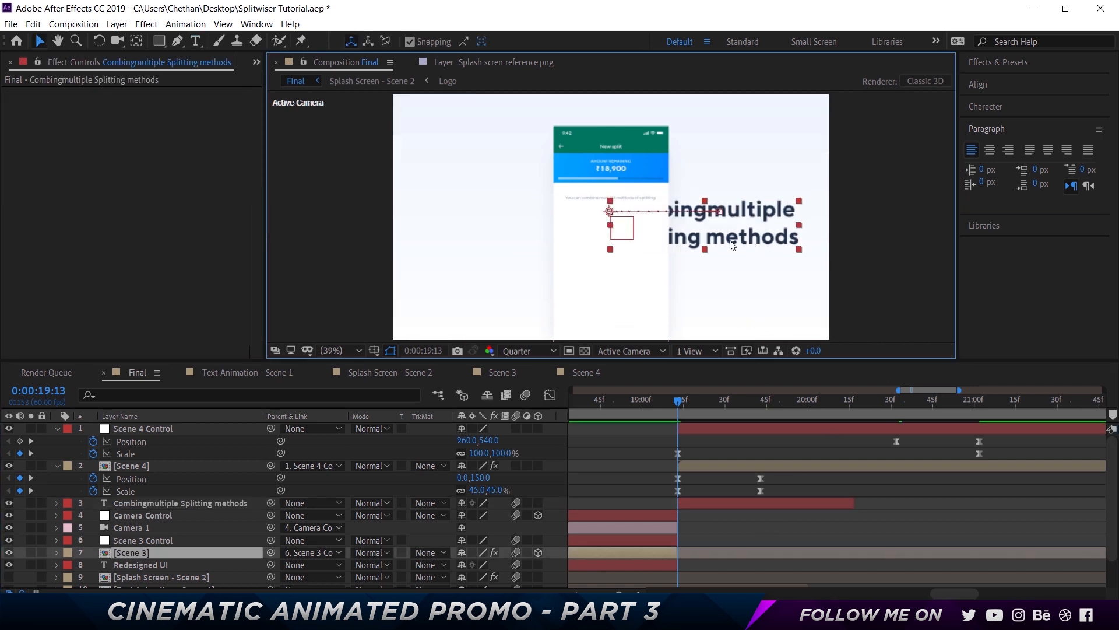
key(ctrl+z)
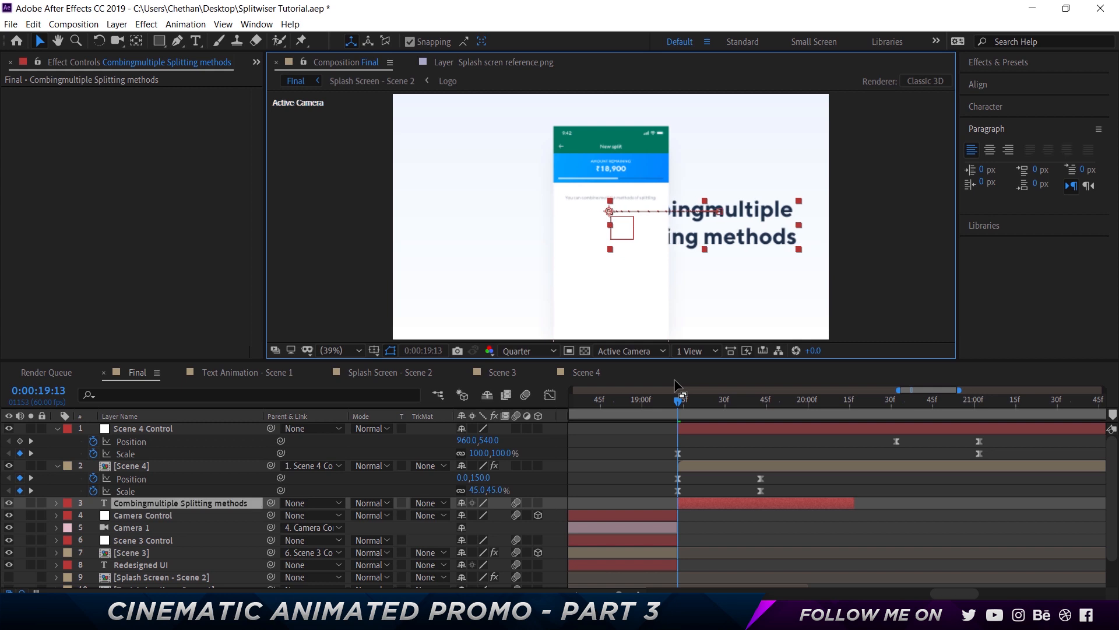
key(u)
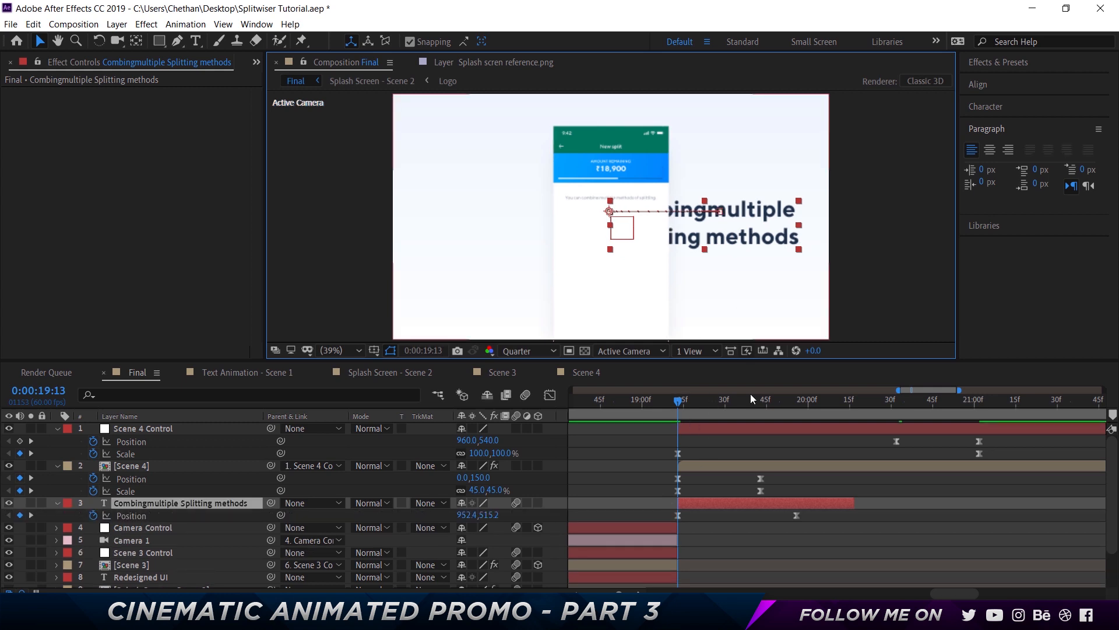
click(94, 517)
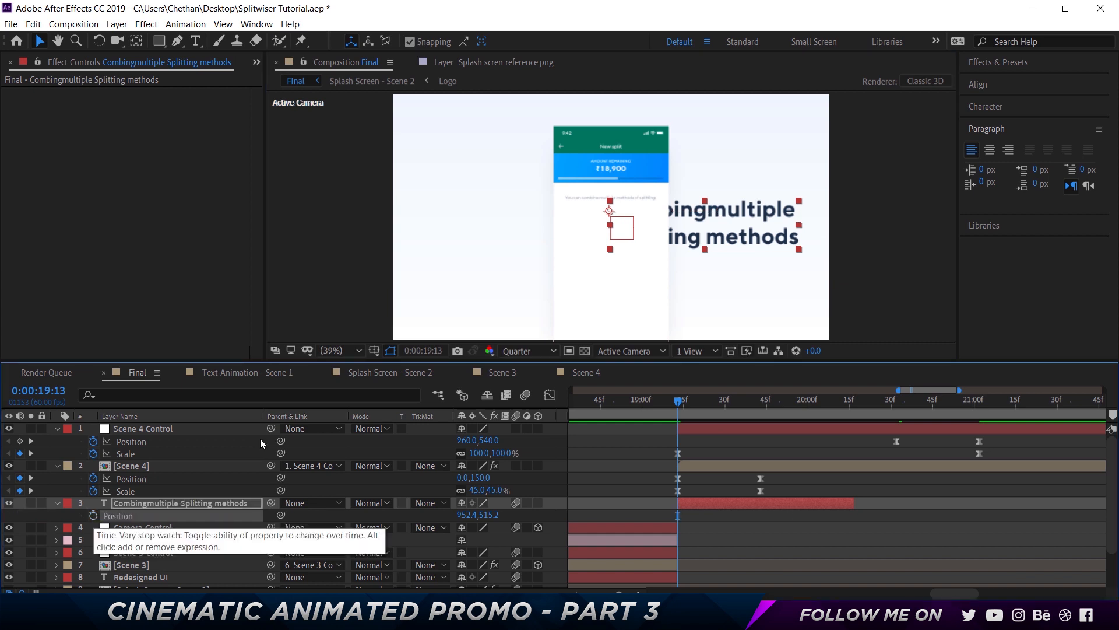
Center the text layer's anchor point and align it to the composition's horizontal and vertical centers
click(136, 41)
key(ctrl+alt+Home)
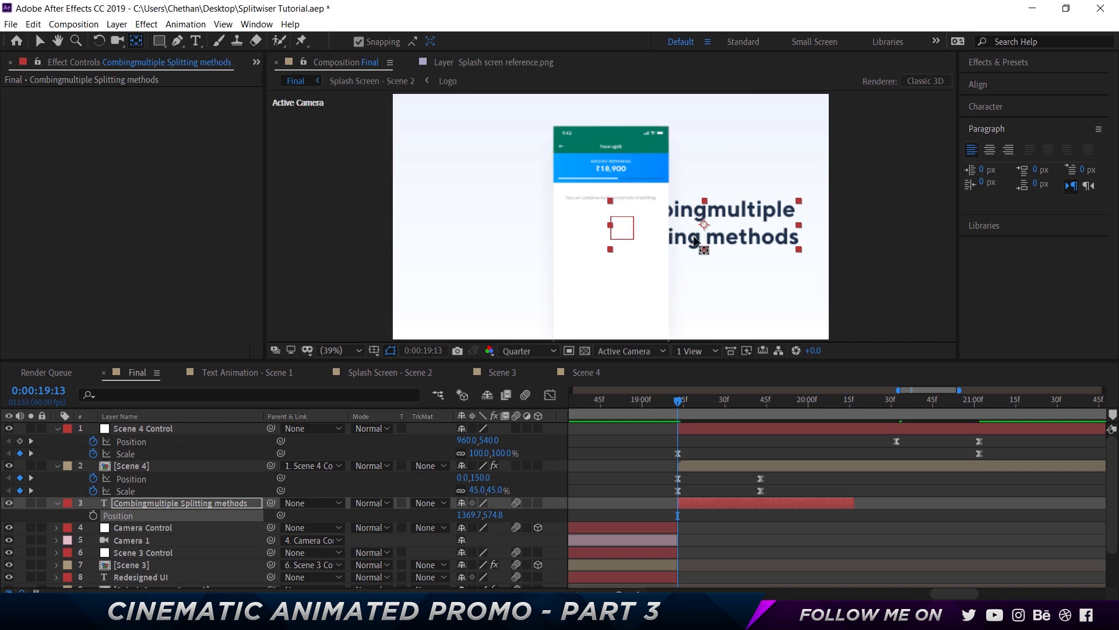
click(1008, 83)
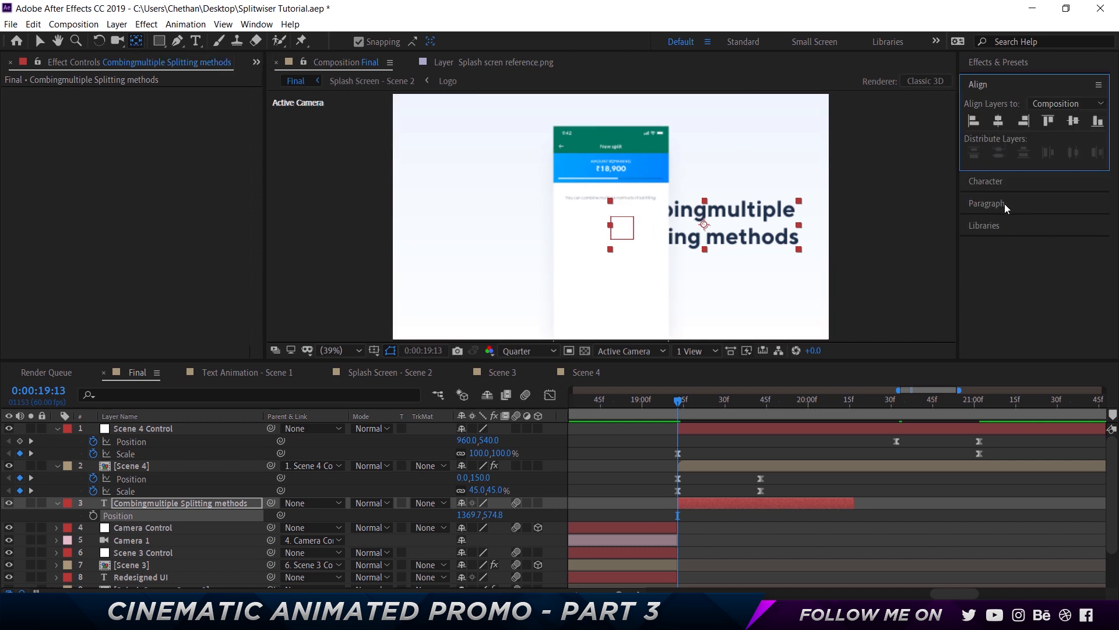
click(999, 121)
click(1069, 121)
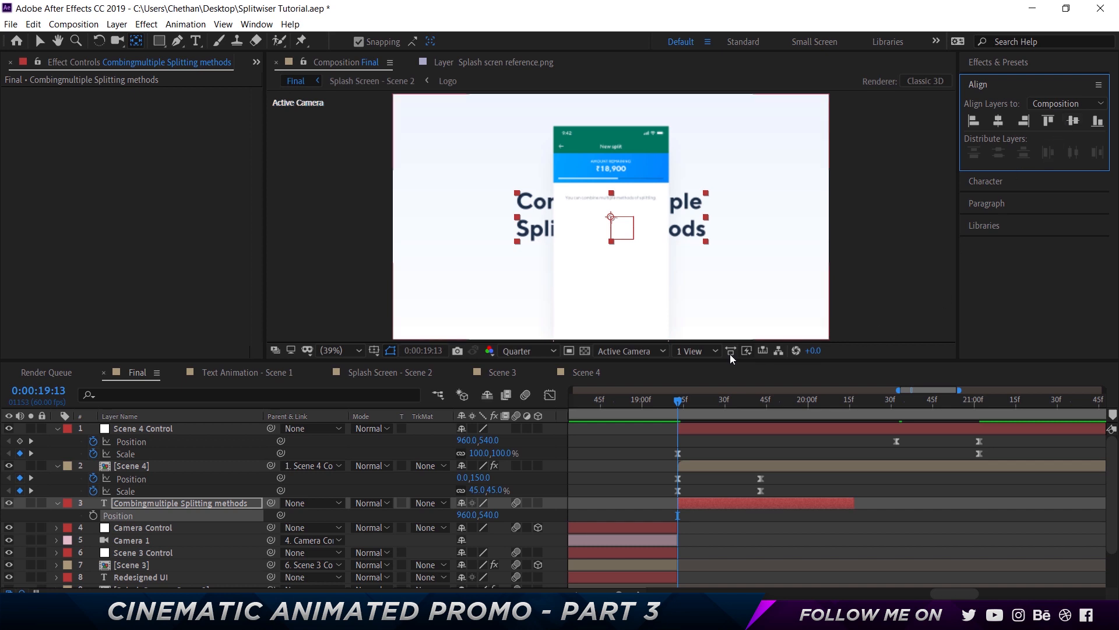
Move the text layer so it starts at 20:32
drag(715, 400, 898, 408)
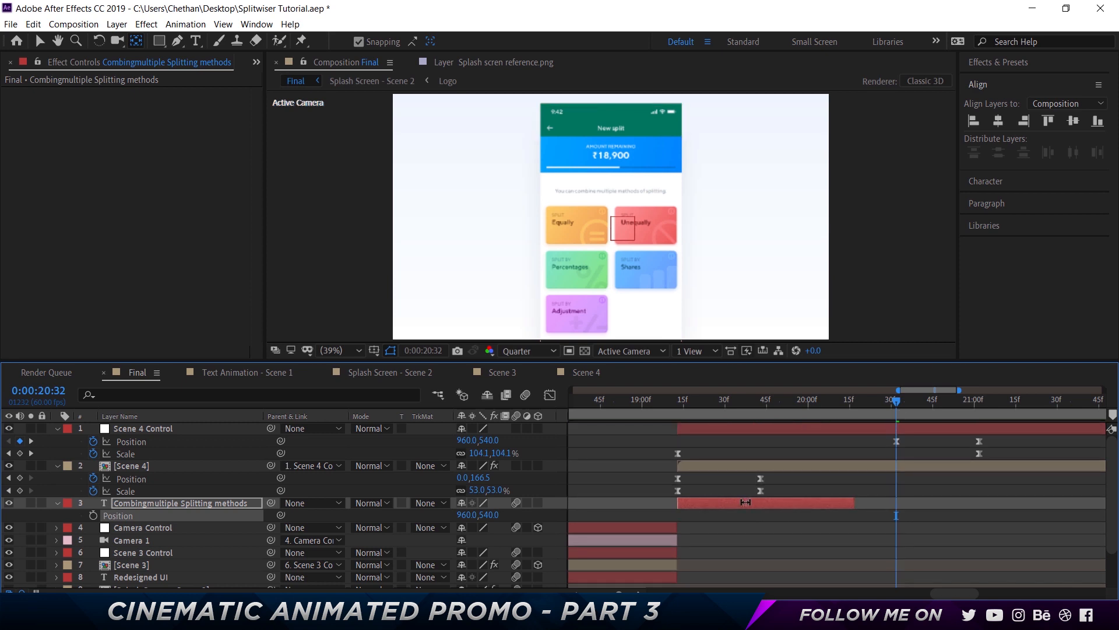
key(v)
drag(710, 506, 939, 504)
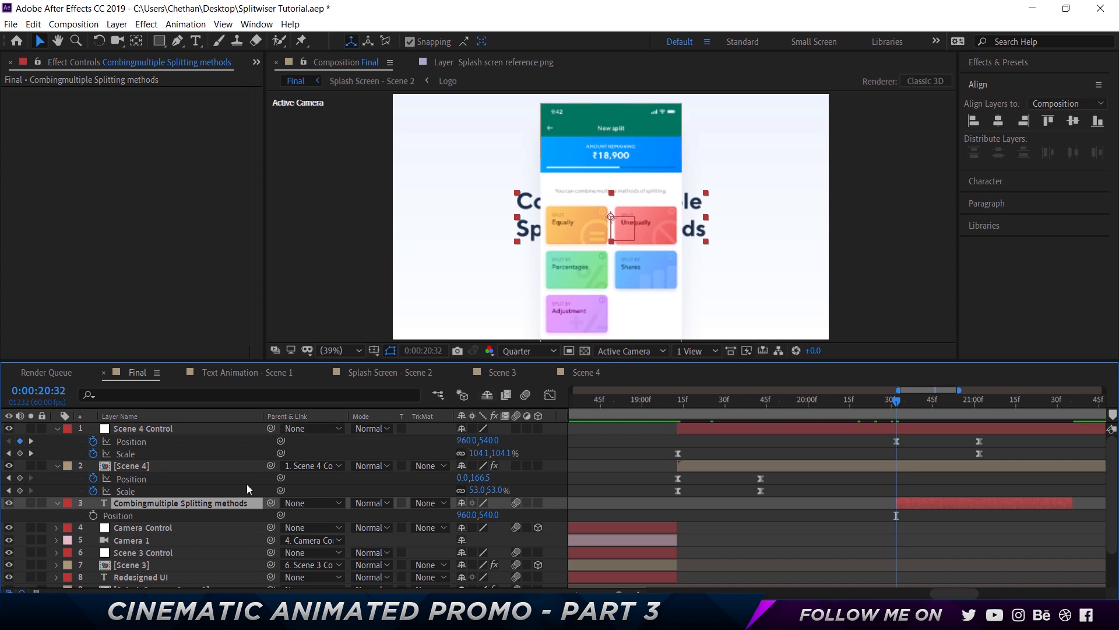
Show the text's Position and Scale and set keyframes for them at 20:32
key(s)
key(shift+p)
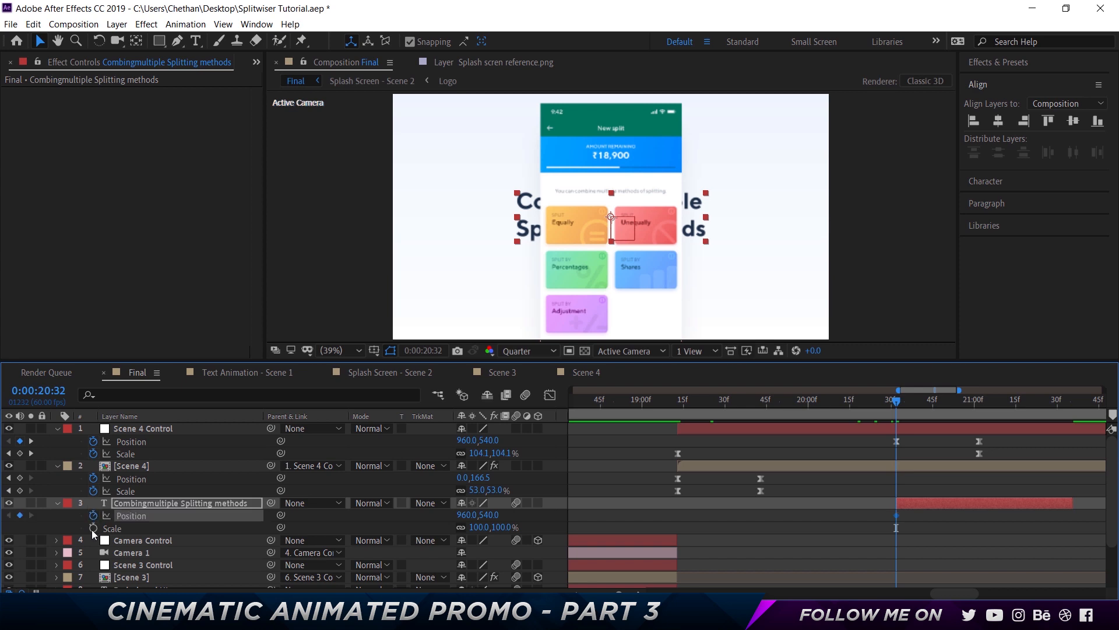
click(93, 529)
Nudge the text's Position to 900,540 at 21:02
click(982, 401)
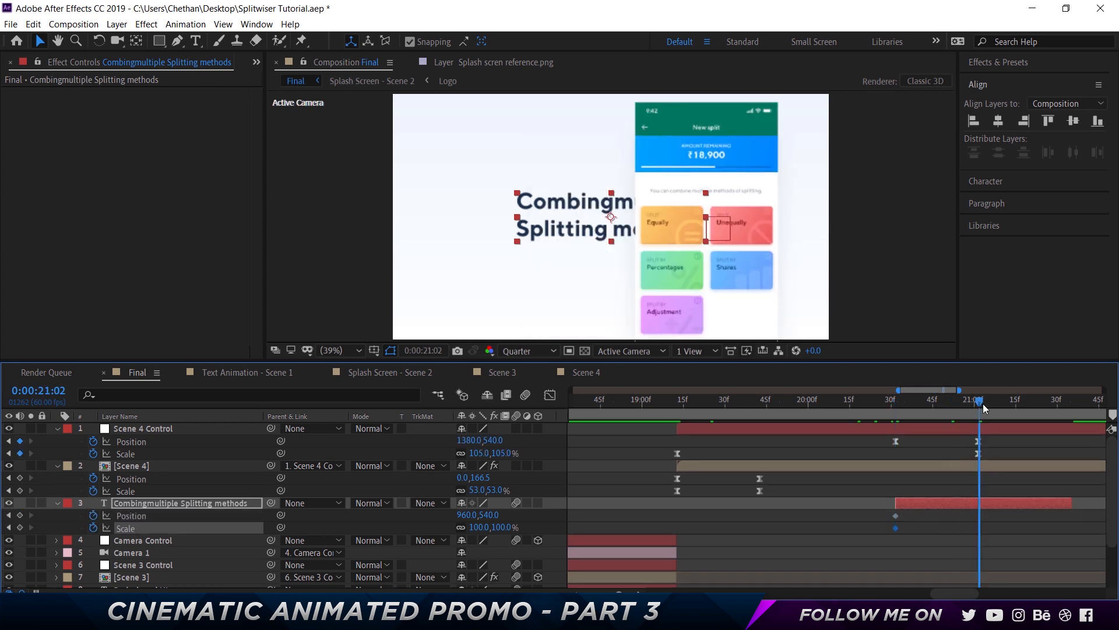
key(shift+Left)
key(shift+Left)
key(shift+Left)
key(shift+Left)
key(shift+Left)
key(shift+Left)
key(shift+Left)
key(shift+Left)
key(shift+Left)
key(shift+Left)
key(shift+Left)
key(shift+Left)
key(shift+Left)
key(shift+Left)
key(shift+Left)
key(shift+Left)
key(shift+Left)
key(shift+Left)
key(shift+Left)
key(shift+Left)
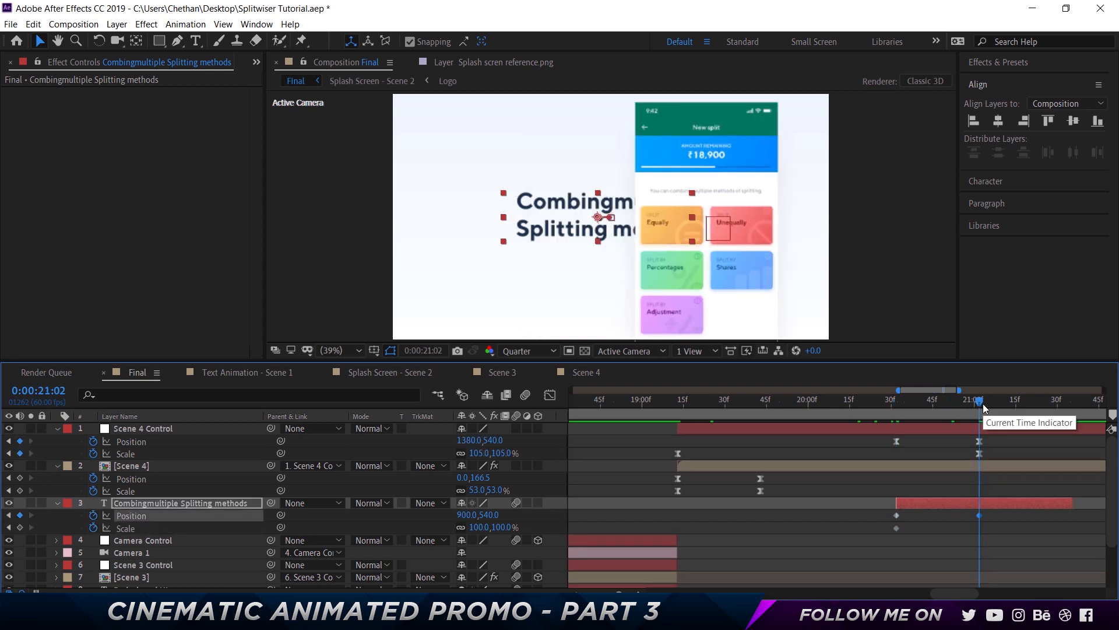
Nudge the text's Position to 543,540 at 21:02
key(shift+Left)
key(shift+Left)
key(shift+Left)
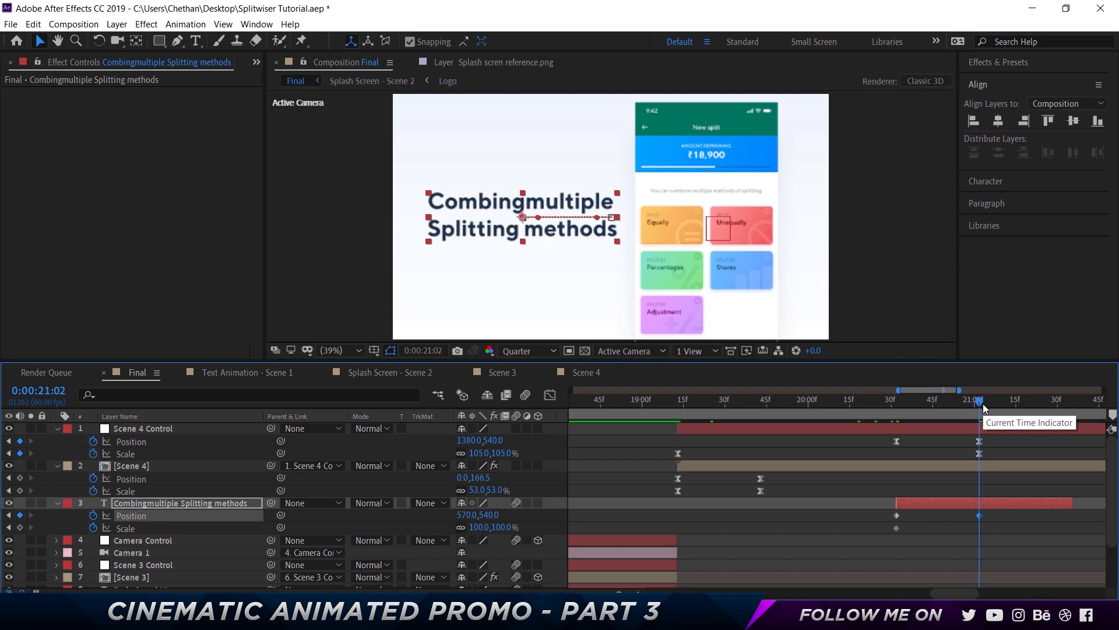
key(Right)
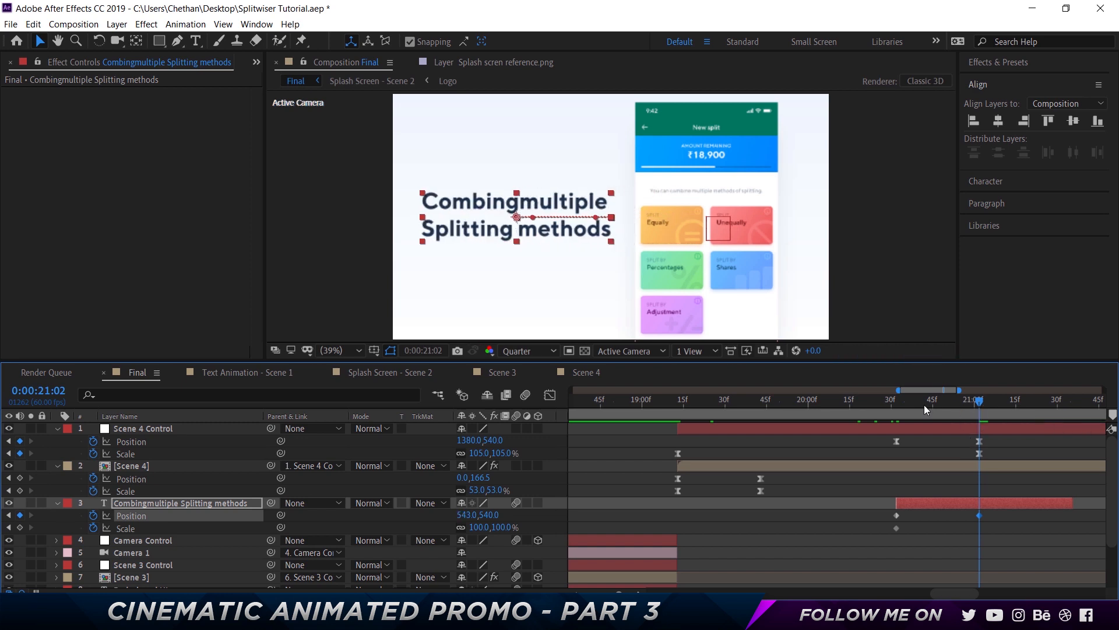
Add a Scale keyframe at 21:02 and set the text's Scale to 60% at 20:32
click(20, 527)
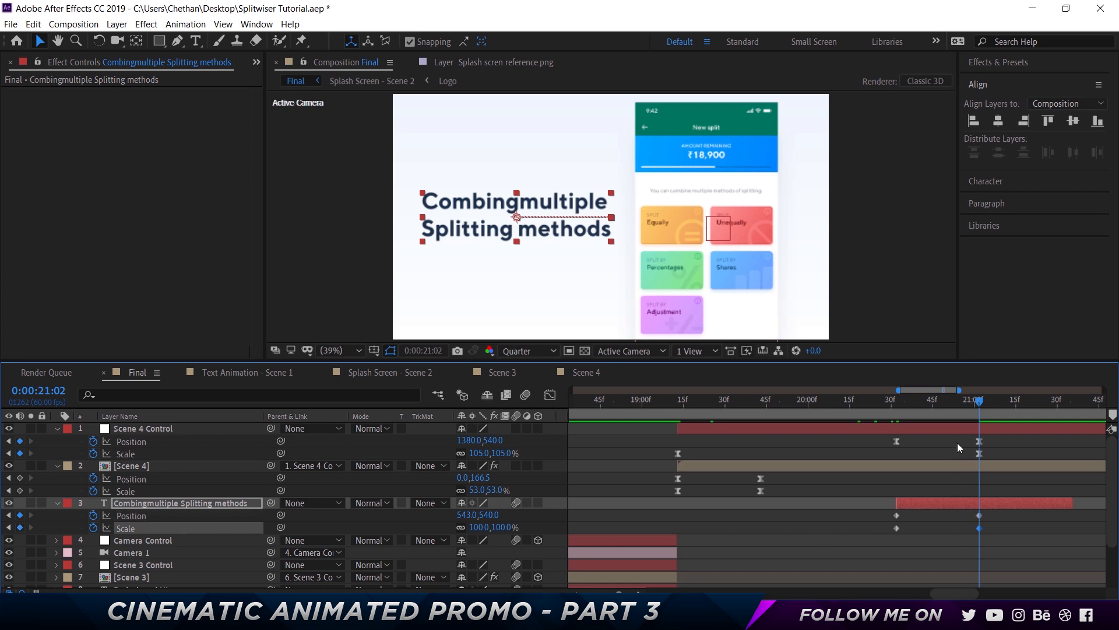
drag(884, 406, 897, 406)
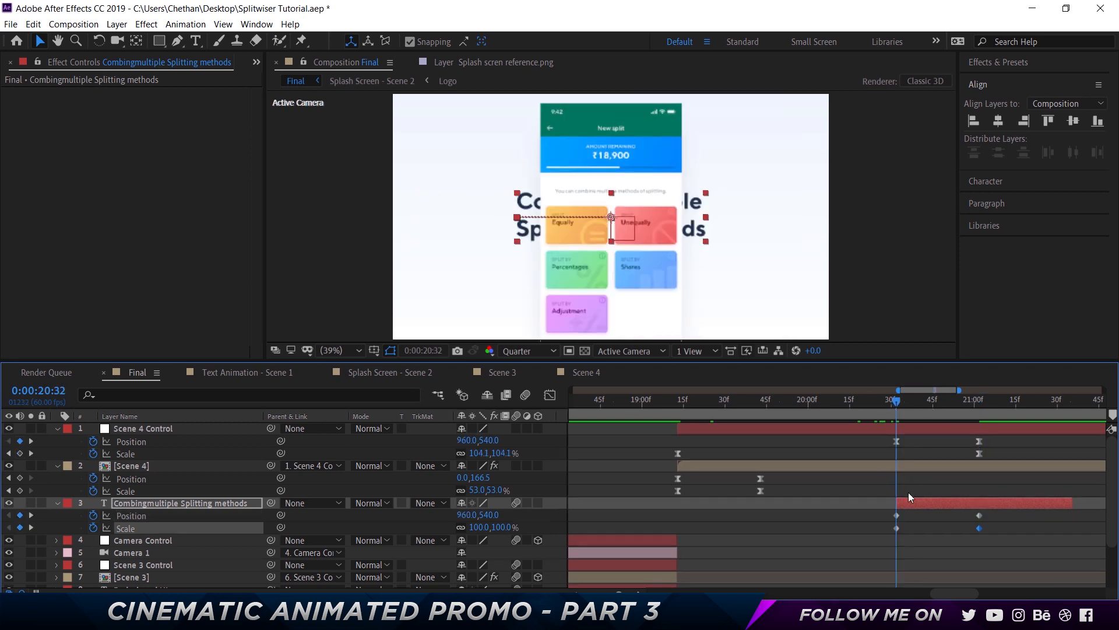
click(131, 515)
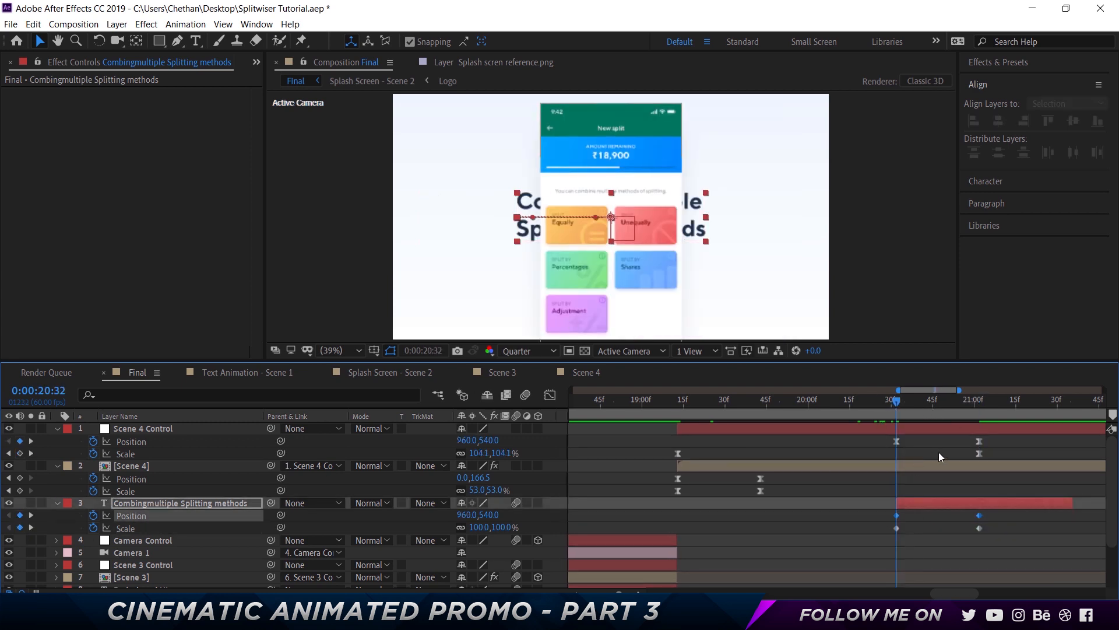
click(500, 527)
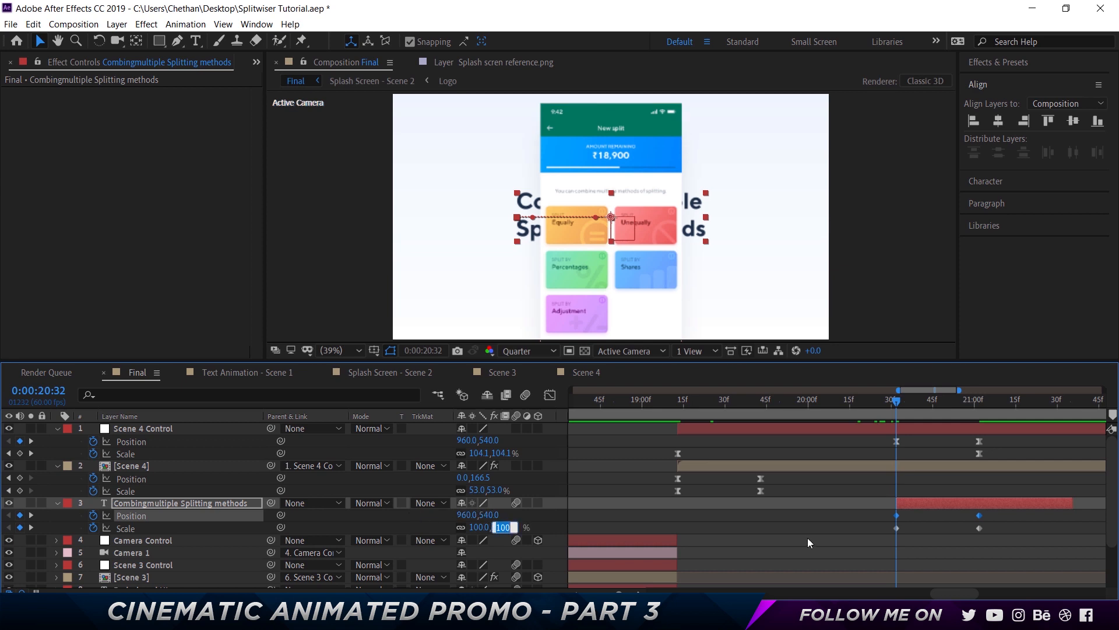
text(50)
key(Return)
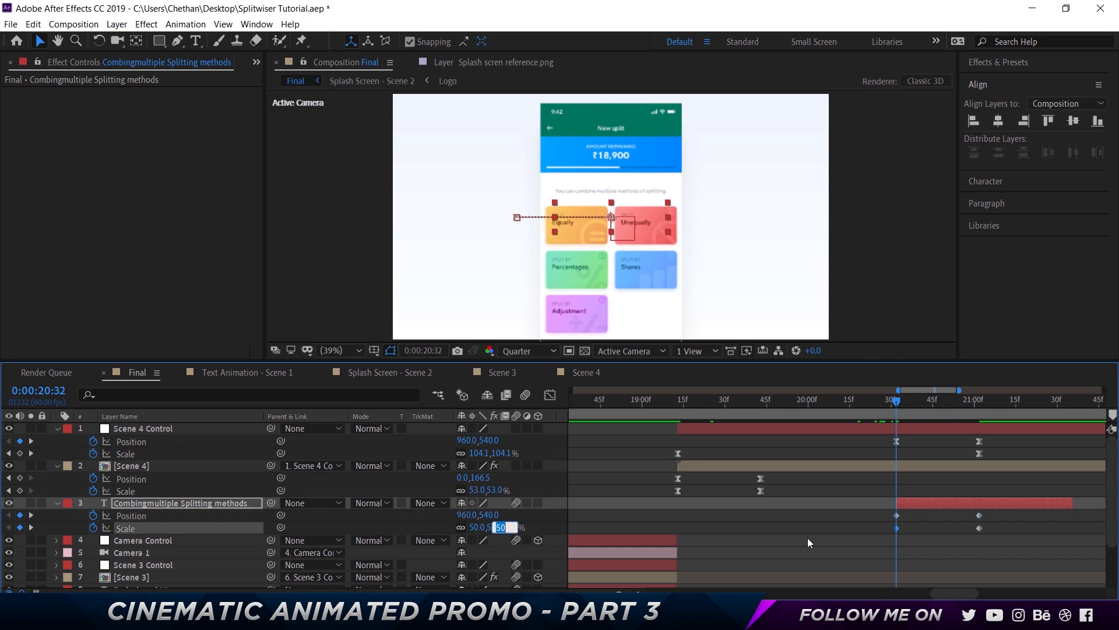
text(60)
key(Return)
click(1019, 524)
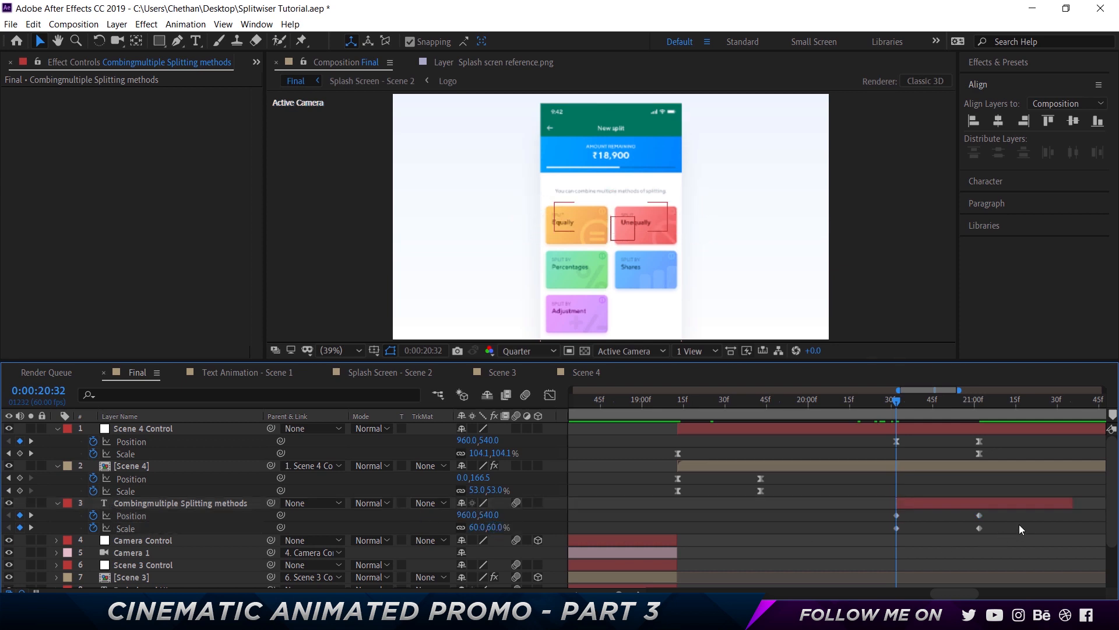
Apply Easy Ease to the text layer's Position and Scale keyframes
drag(921, 501, 879, 490)
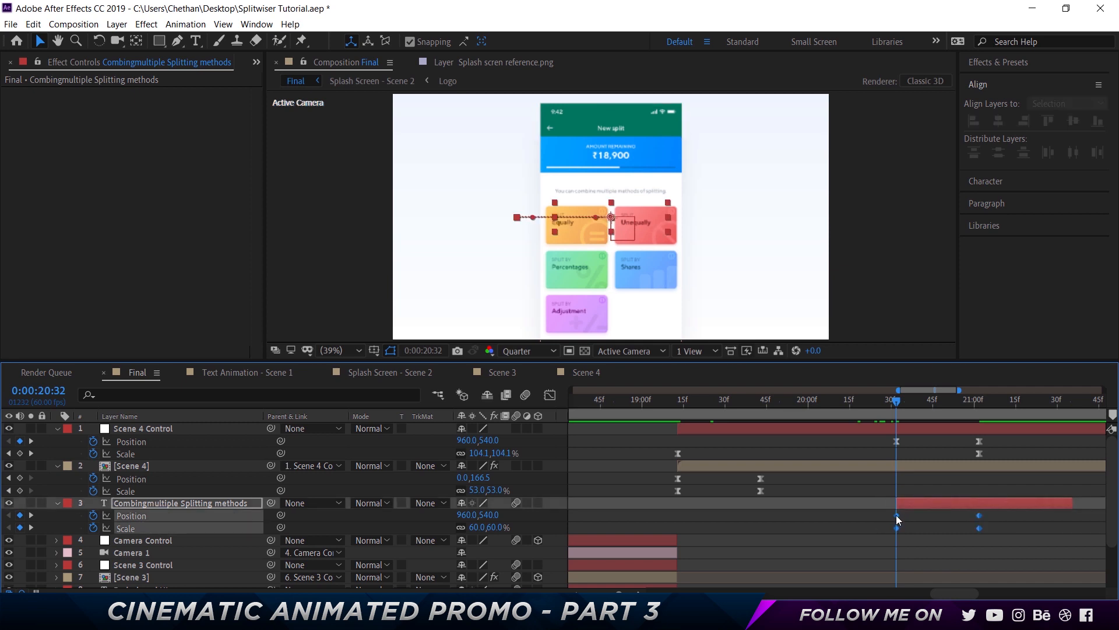
right_click(896, 515)
mouse_move(904, 516)
click(731, 424)
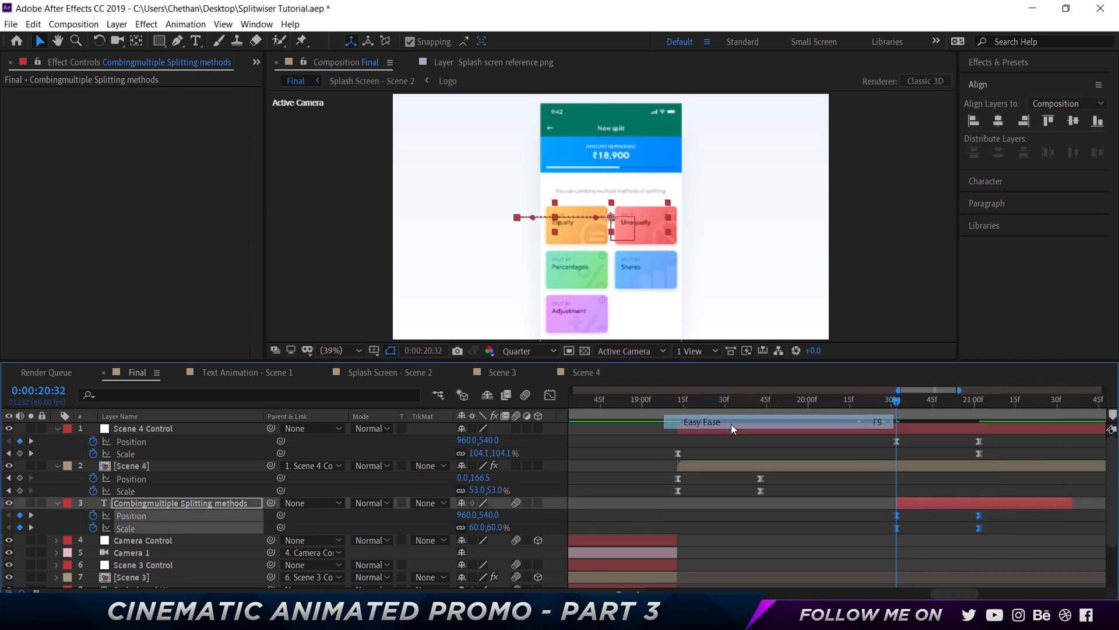
Adjust the ease influence of the text's keyframes in the Graph Editor speed curve
click(556, 399)
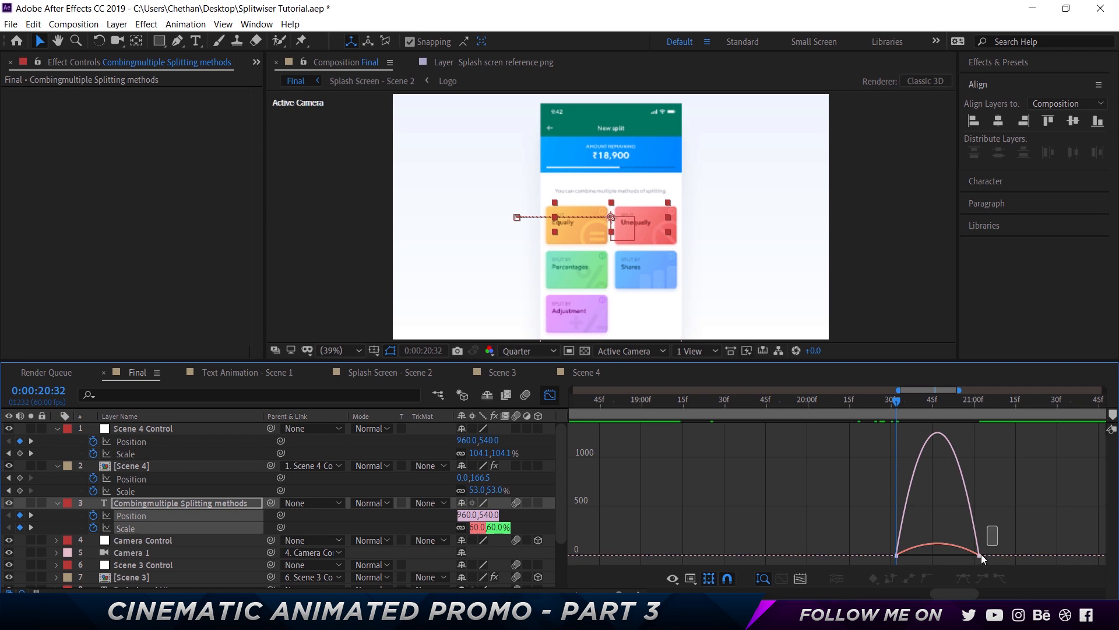
drag(981, 554, 911, 551)
click(549, 397)
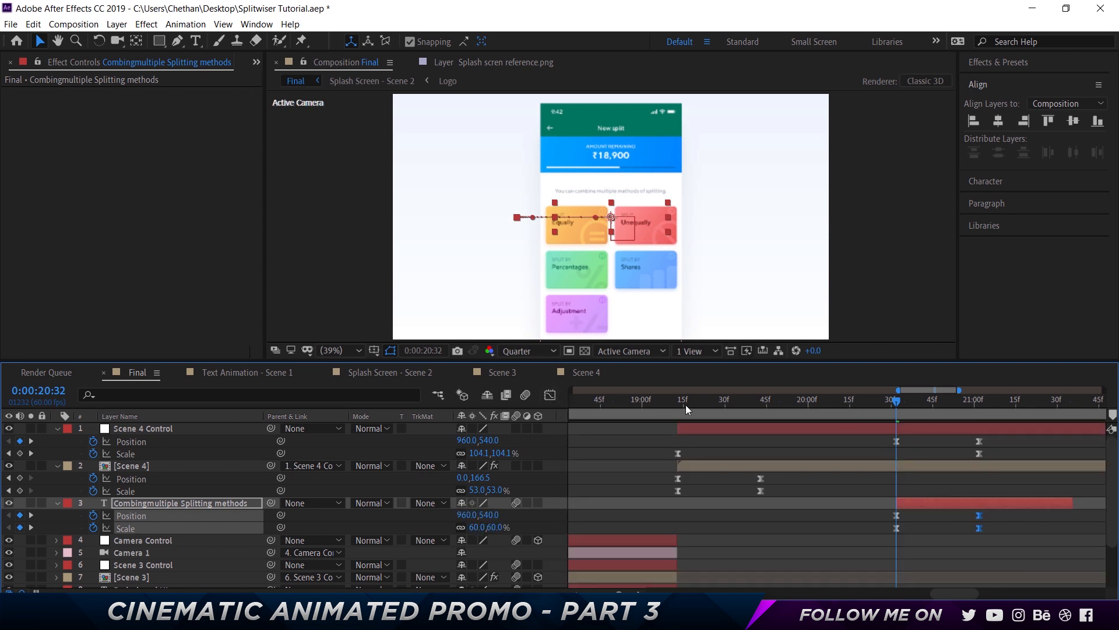
Preview the title animation around the Scene 4 entrance
click(639, 401)
key(space)
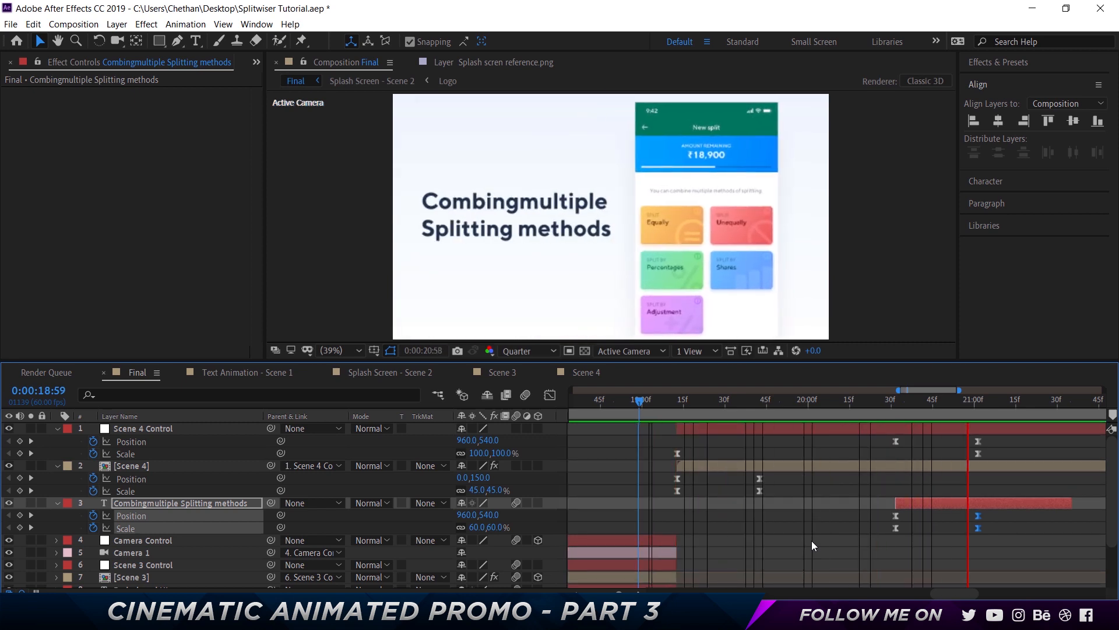
key(space)
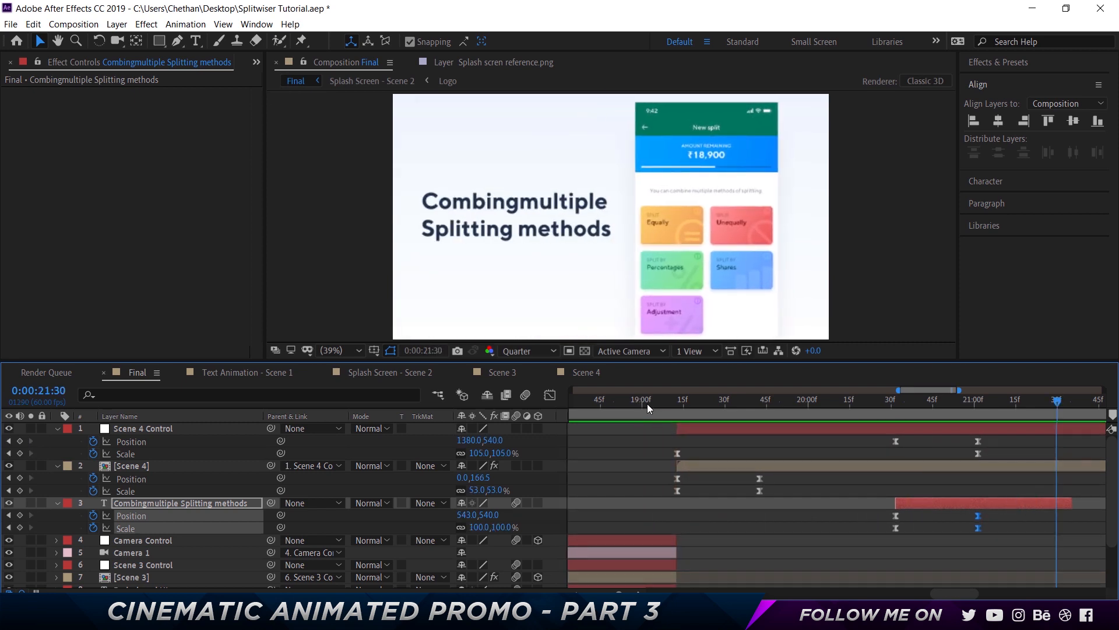
click(648, 404)
key(space)
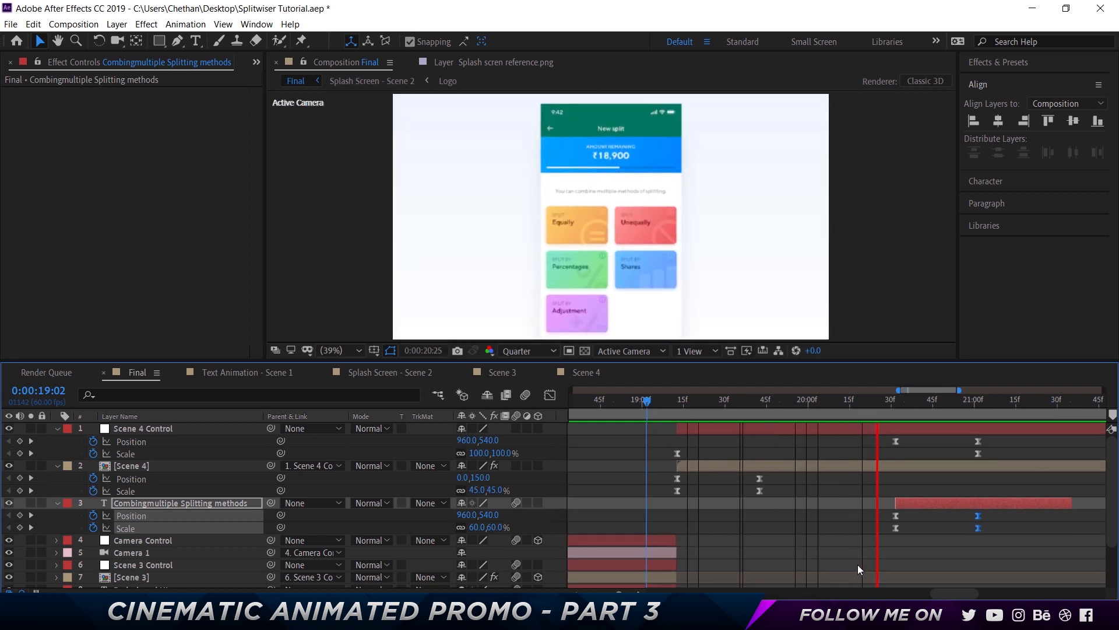
key(space)
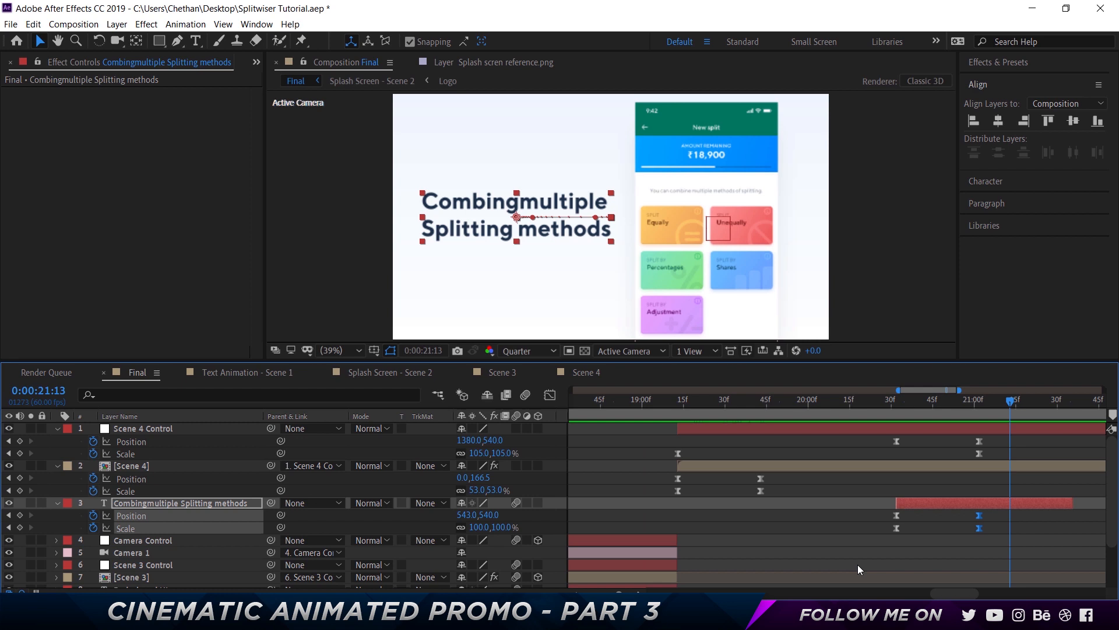
Edit the title text to read "Combing multiple splitting methods"
double_click(526, 205)
click(523, 202)
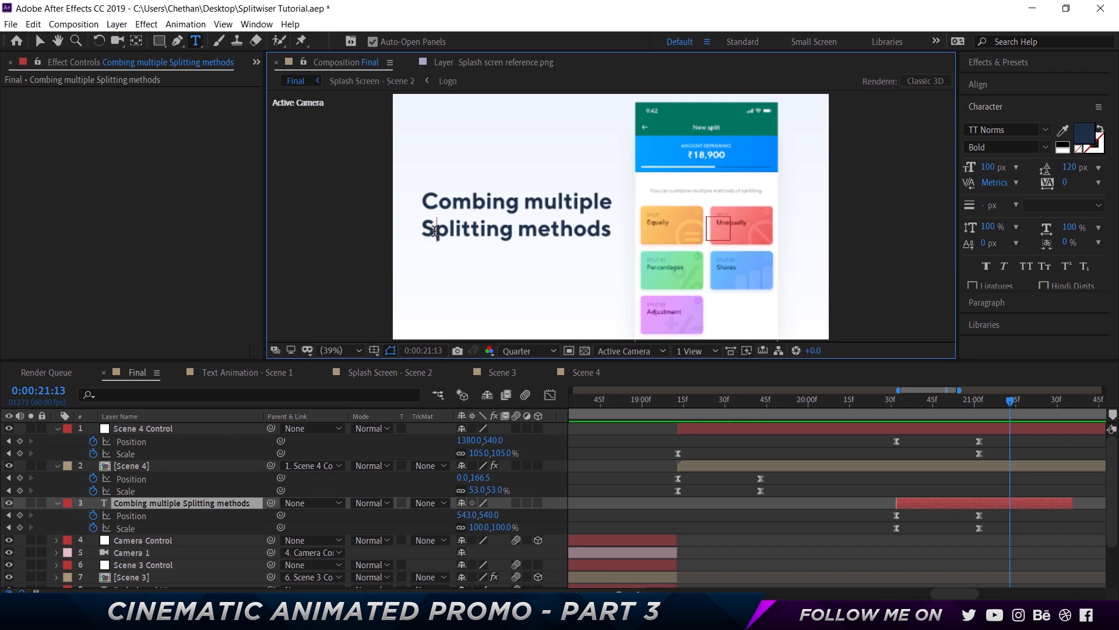
key(BackSpace)
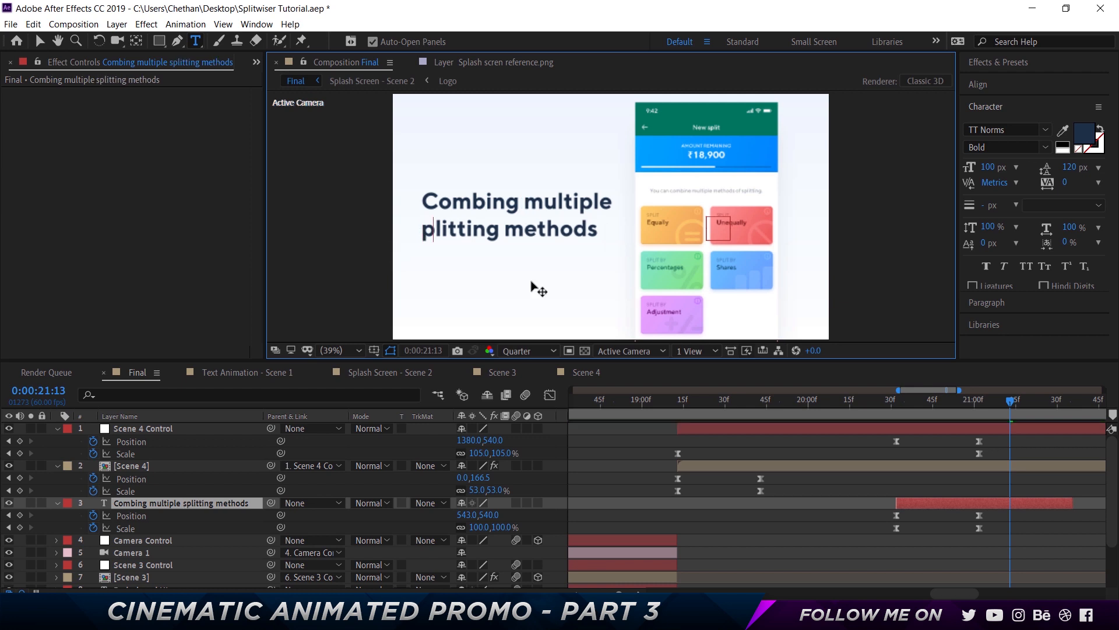
text(s)
click(765, 533)
click(704, 400)
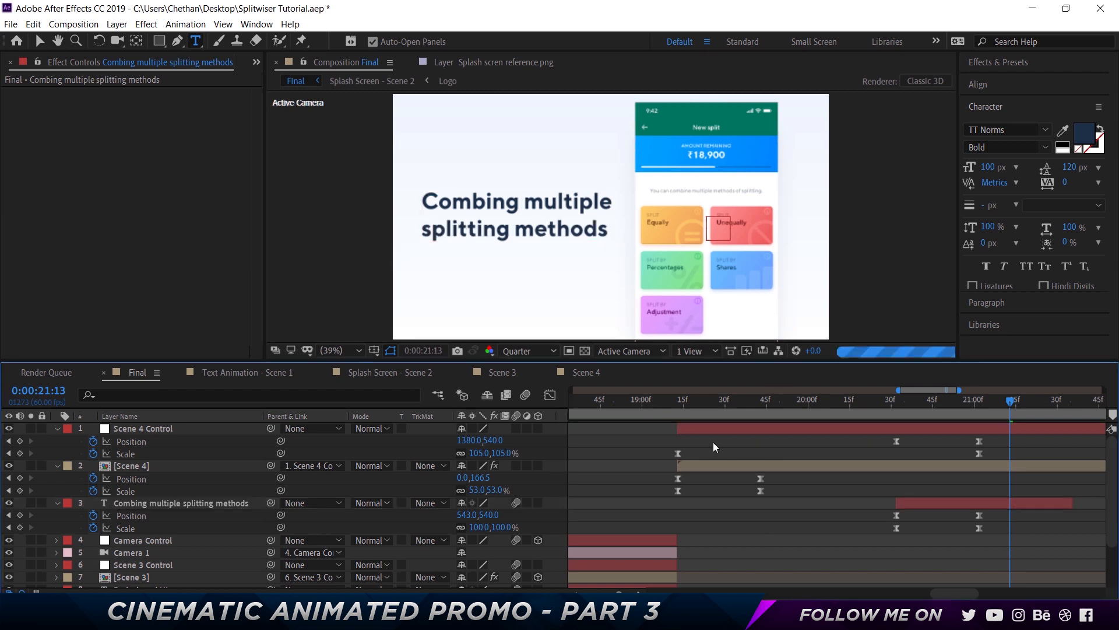
Trim the out points of the Scene 4 Control and Scene 4 layers to 21:22
key(space)
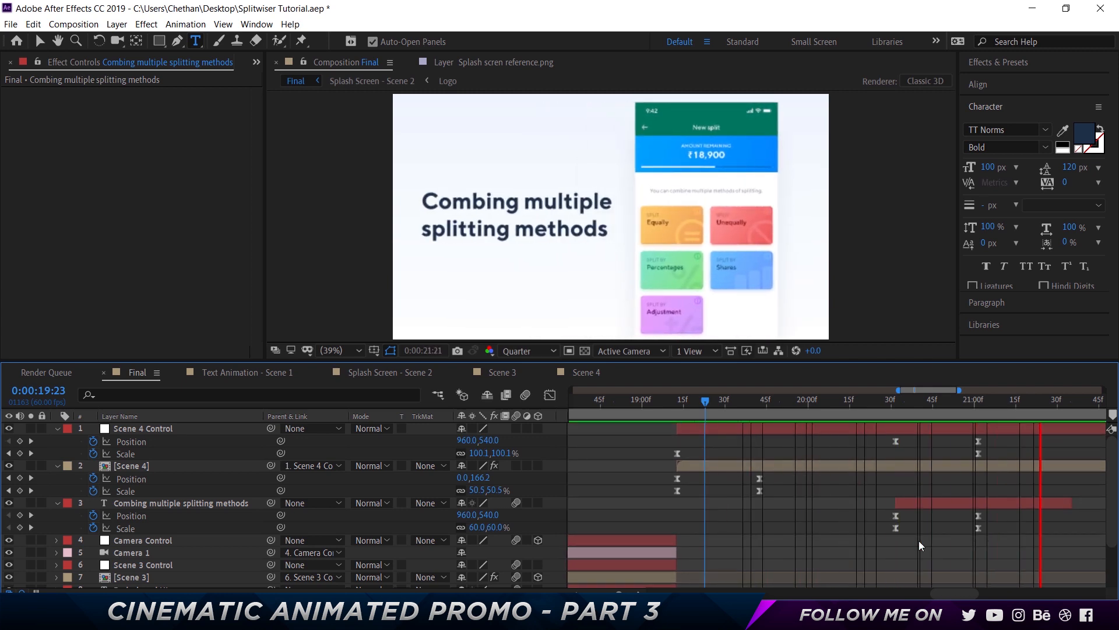
key(space)
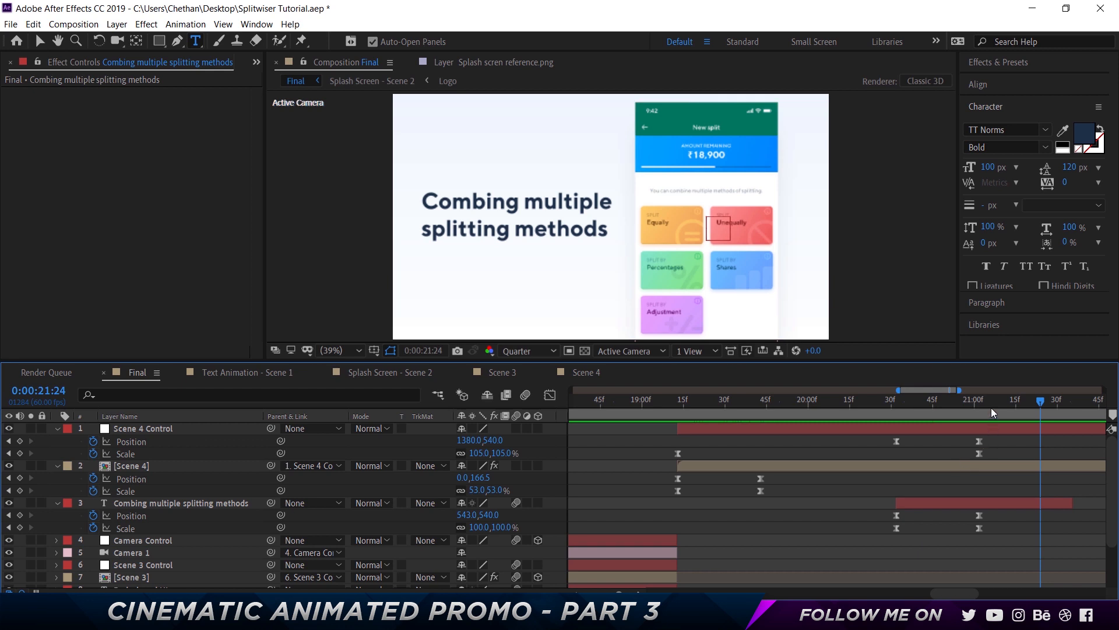
key(Page_Up)
key(Page_Up)
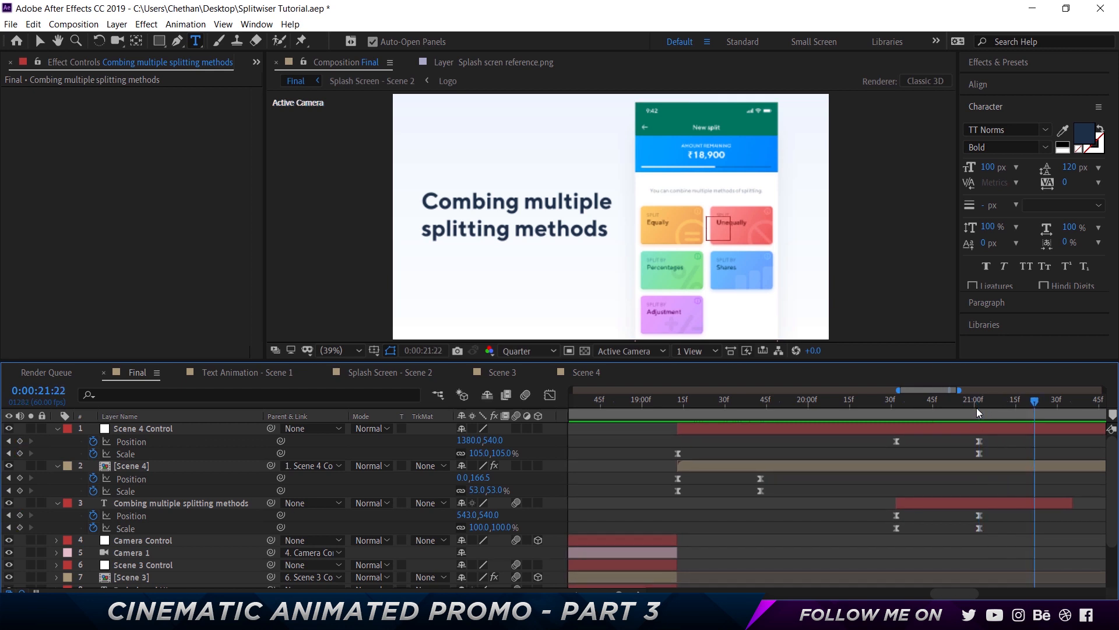
click(988, 505)
shift+click(953, 430)
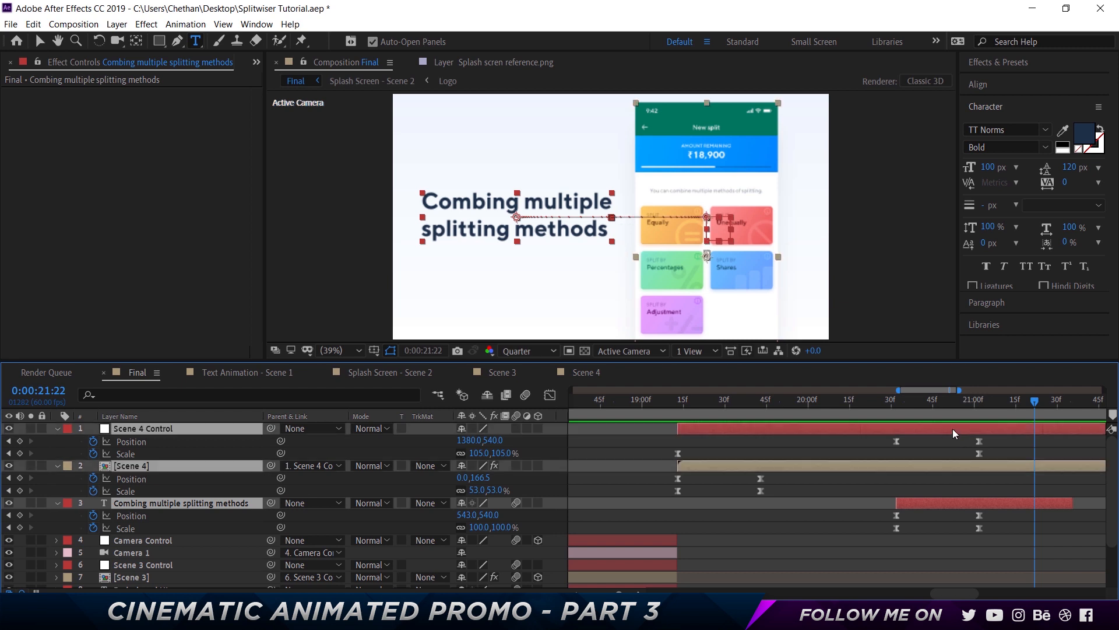
key(alt+bracketright)
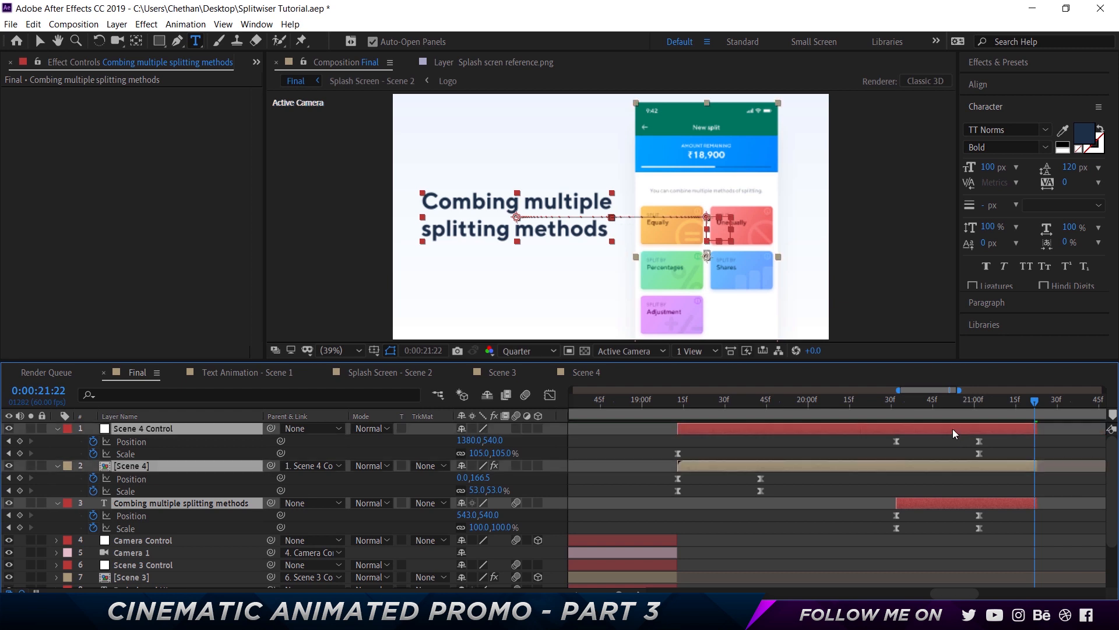
Preview the whole Final composition from the beginning
drag(619, 594, 588, 594)
click(660, 491)
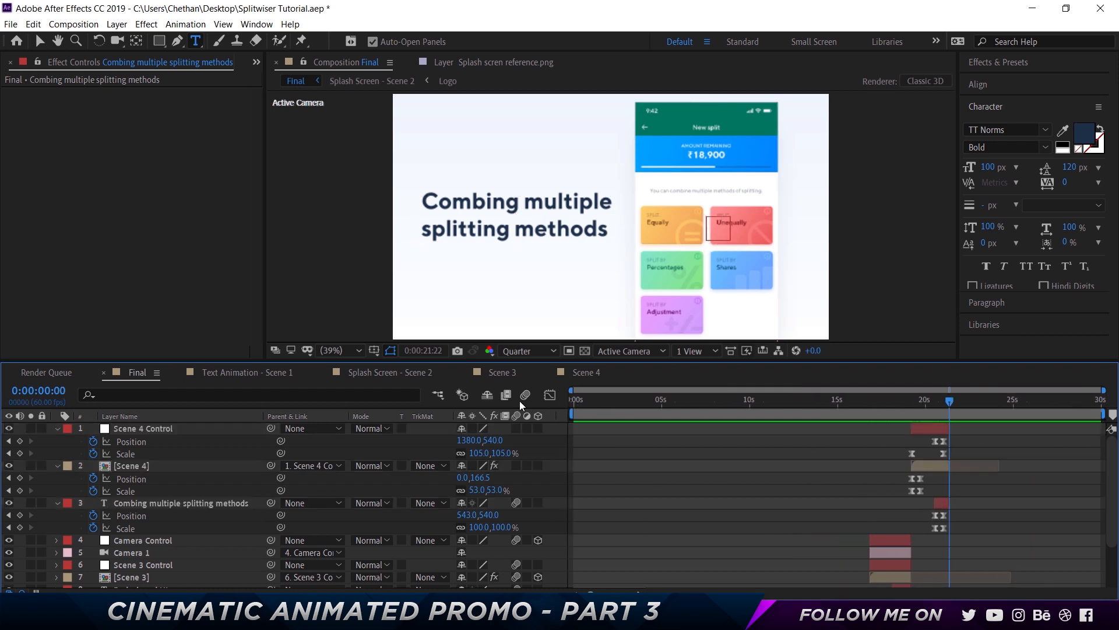
key(Home)
key(space)
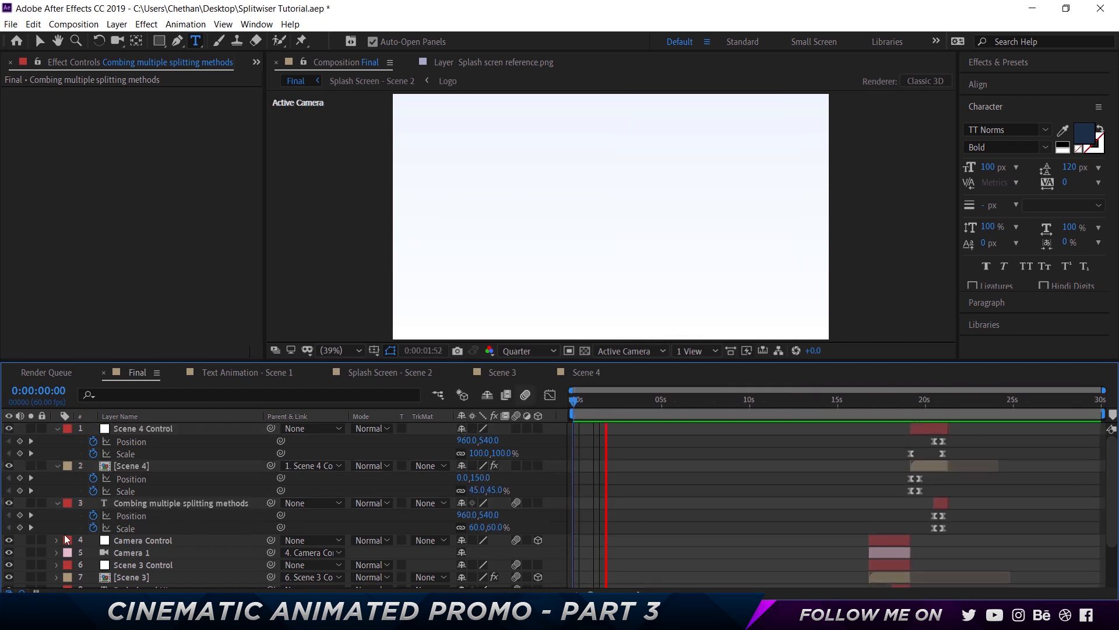
scroll(17, 571, down, 3)
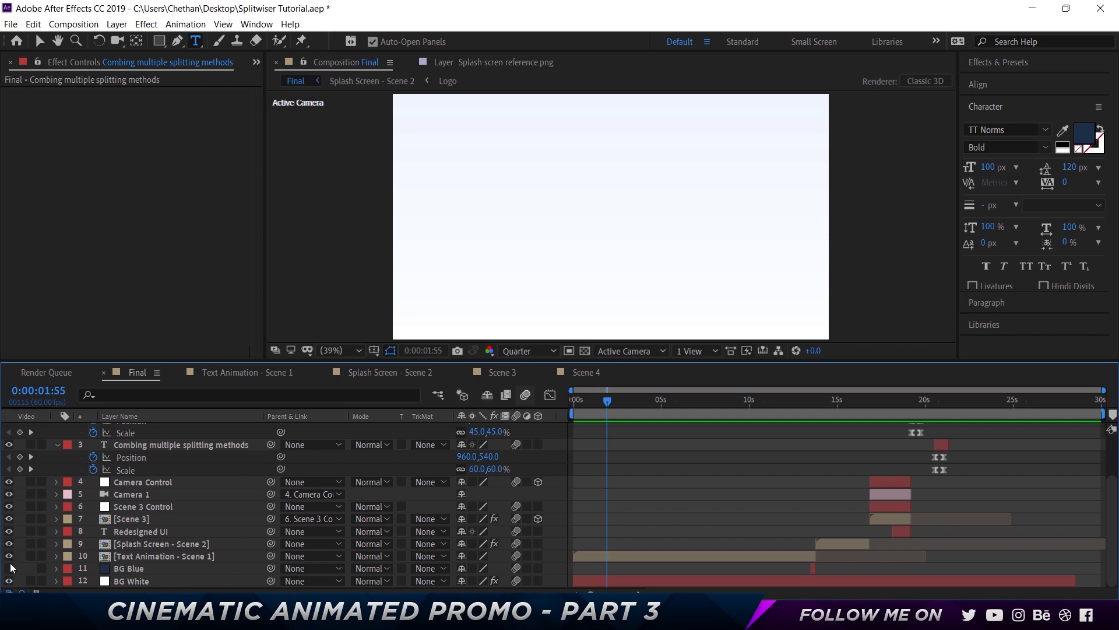
scroll(176, 561, up, 3)
key(space)
key(ctrl+a)
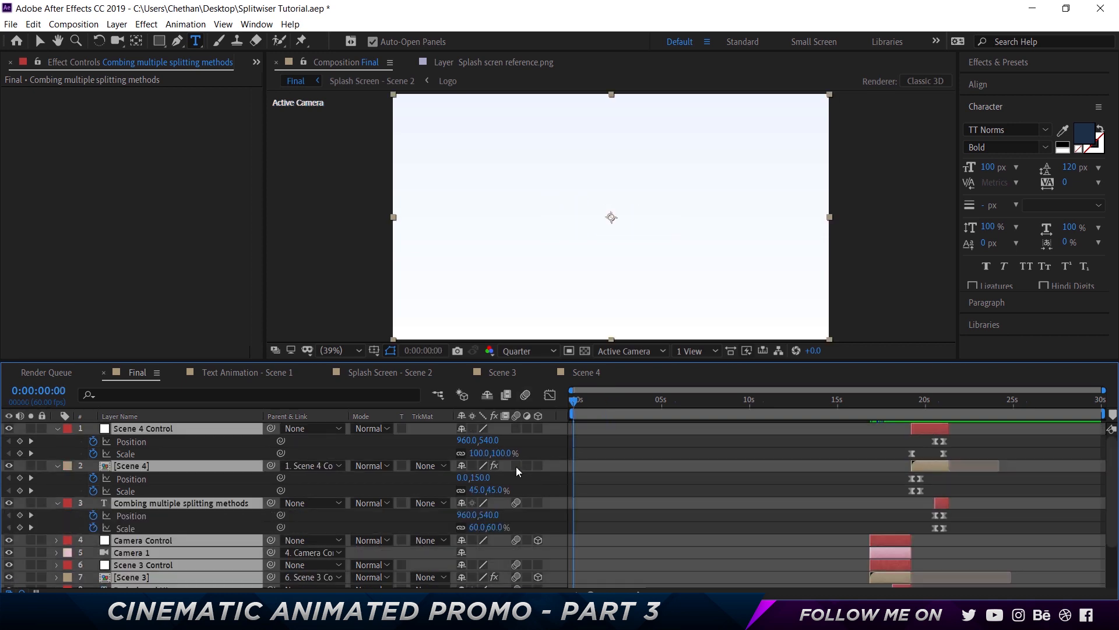
click(516, 465)
click(635, 450)
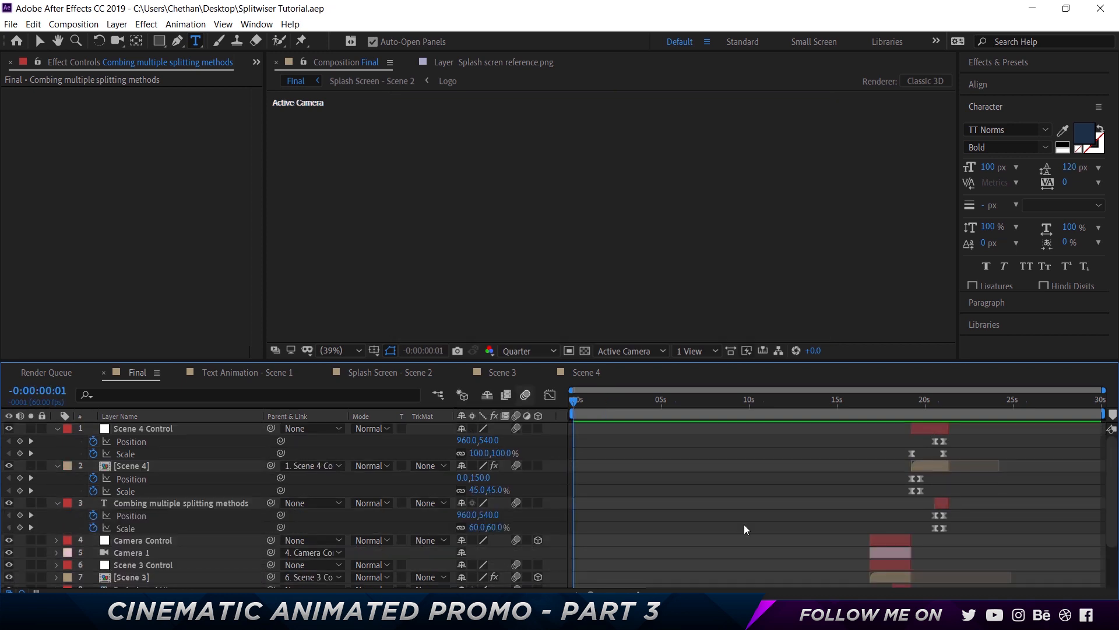
key(space)
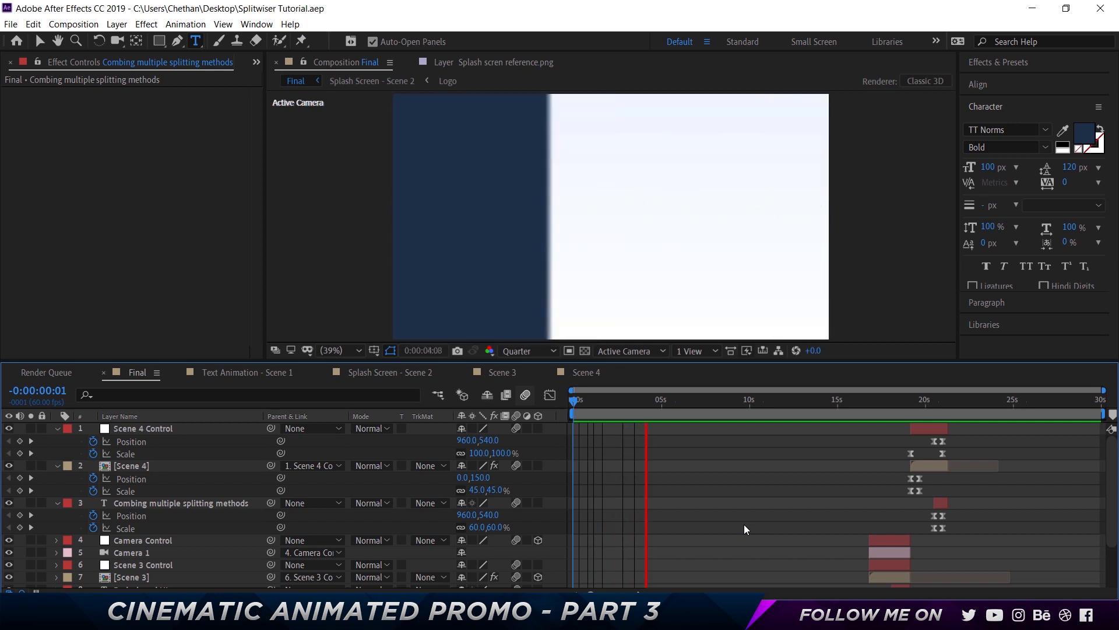
key(space)
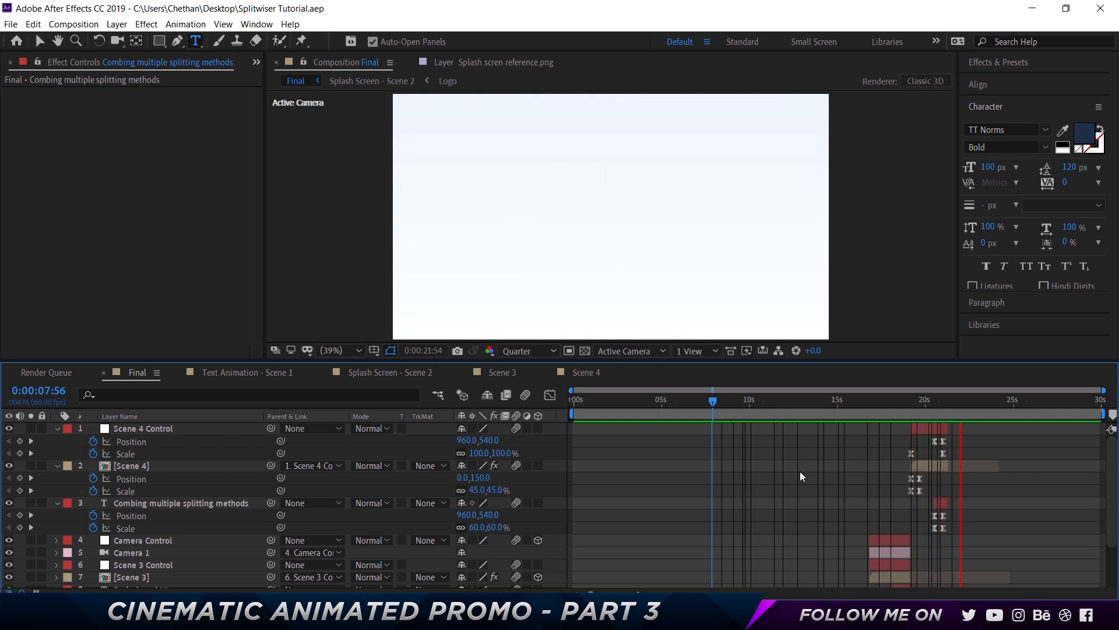
key(space)
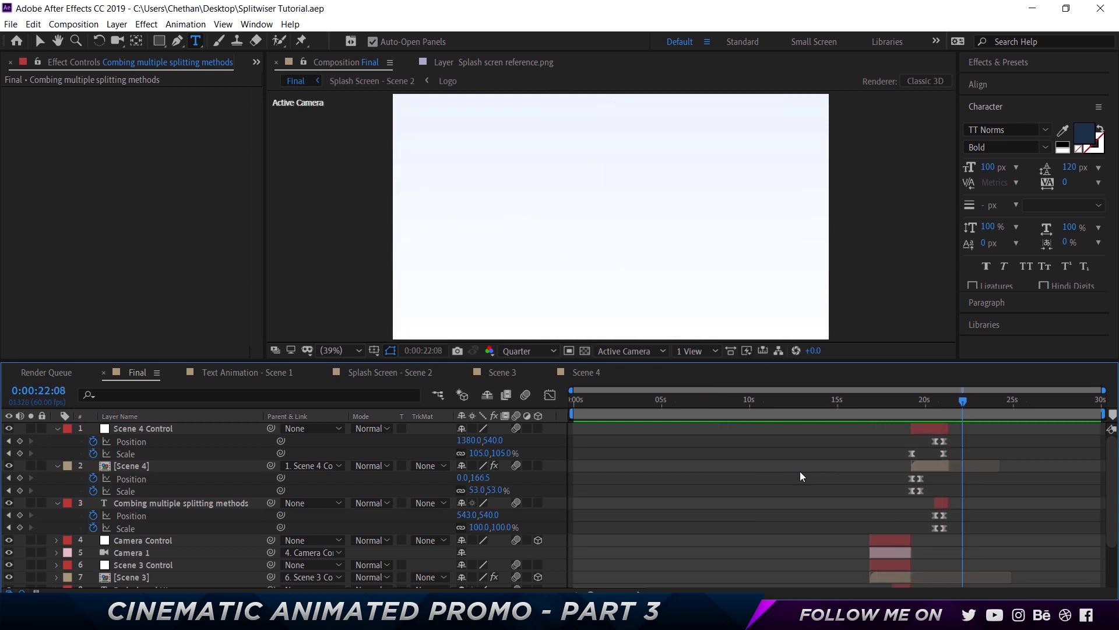